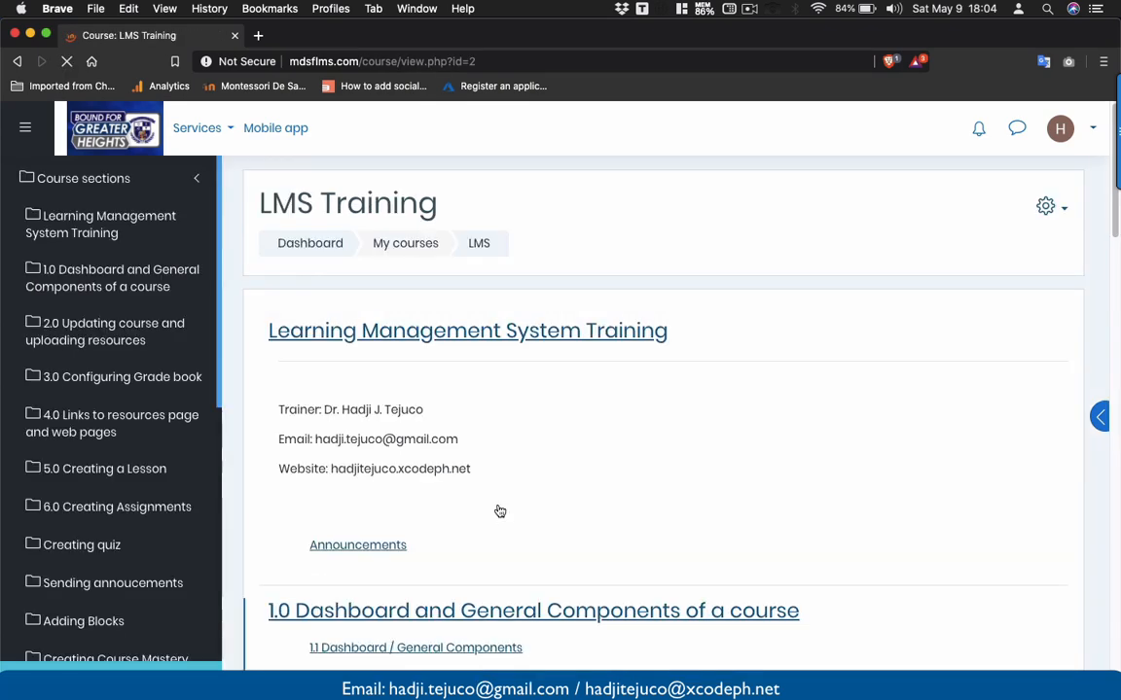
- Scroll through the LMS Training course page and return to its top
scroll(499, 510, "down", 3)
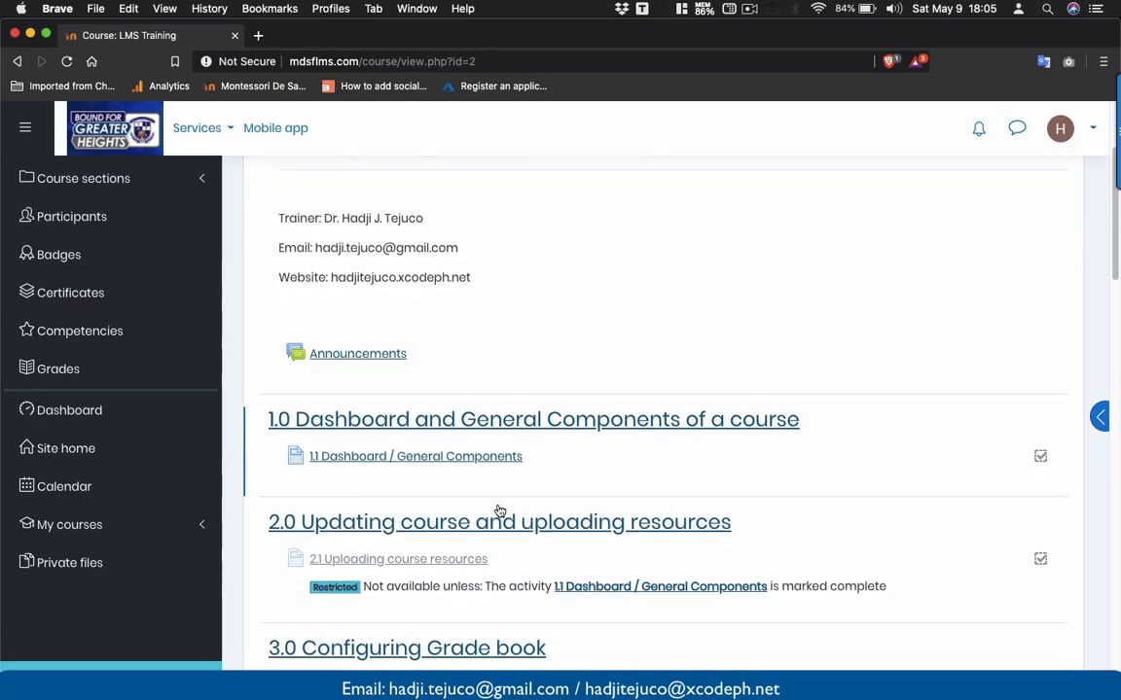
scroll(499, 510, "up", 5)
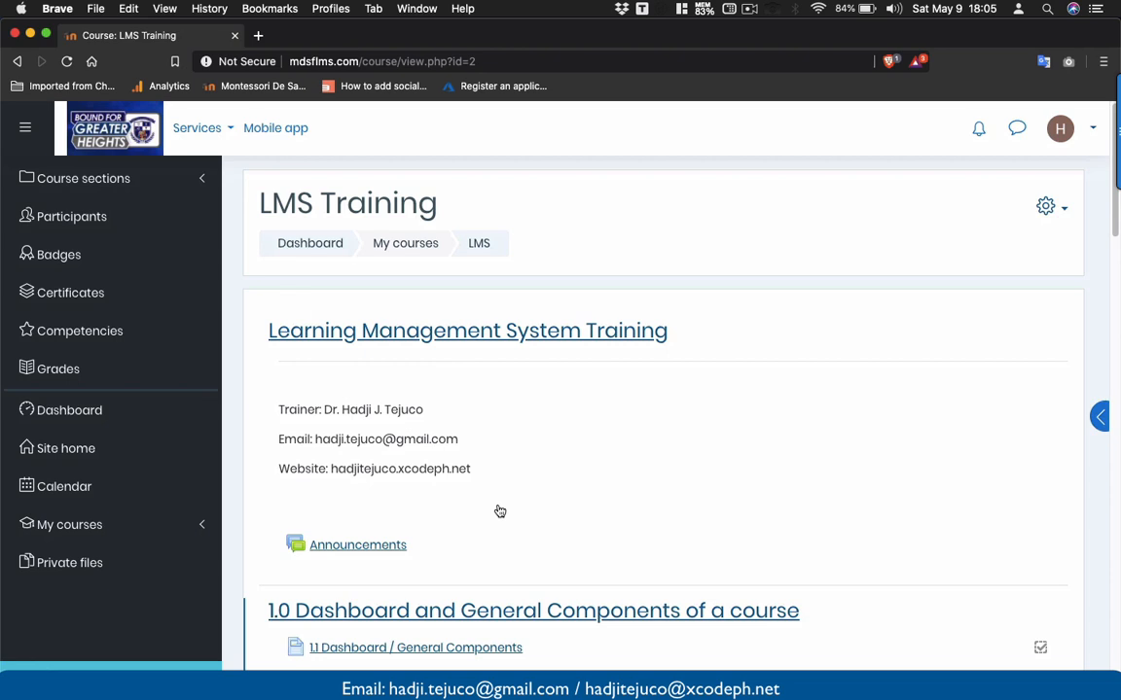
mouse_move(1118, 131)
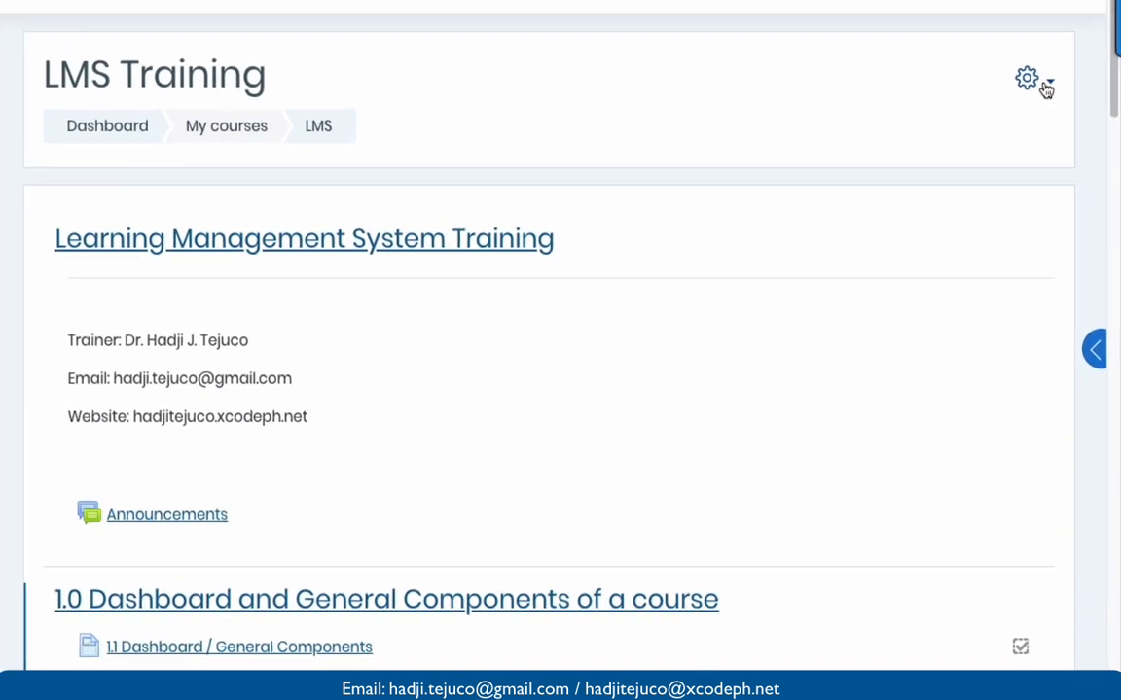
- Go from the gear menu's More... to the full Course administration page and scroll to Question bank
left_click(1055, 208)
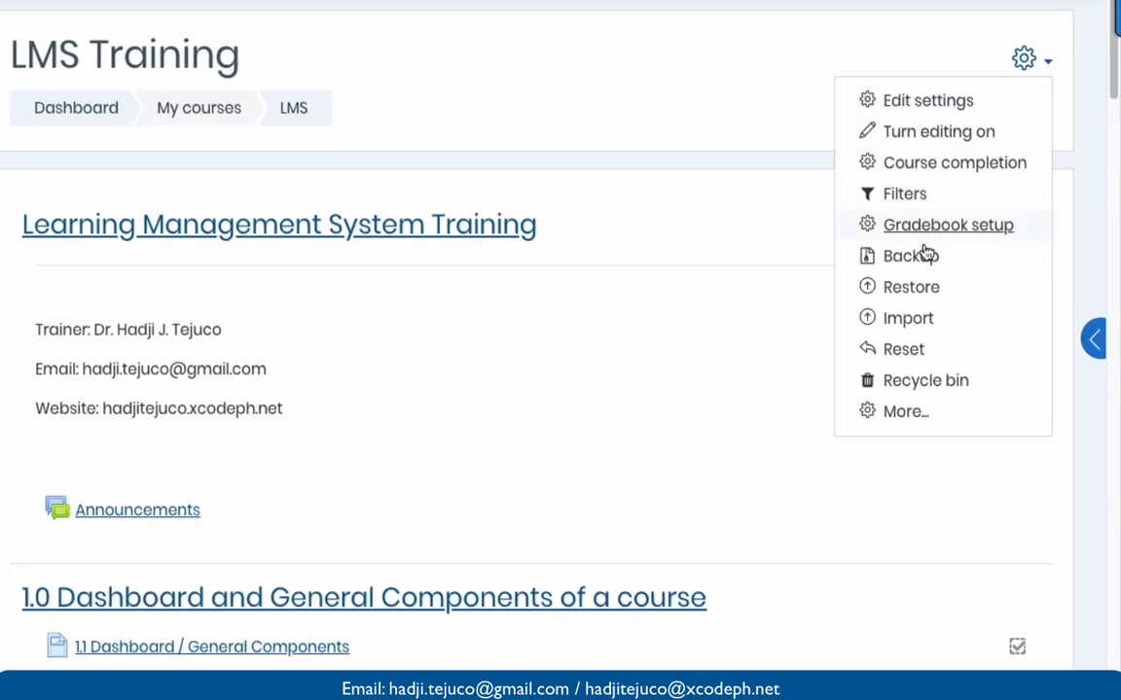
left_click(901, 412)
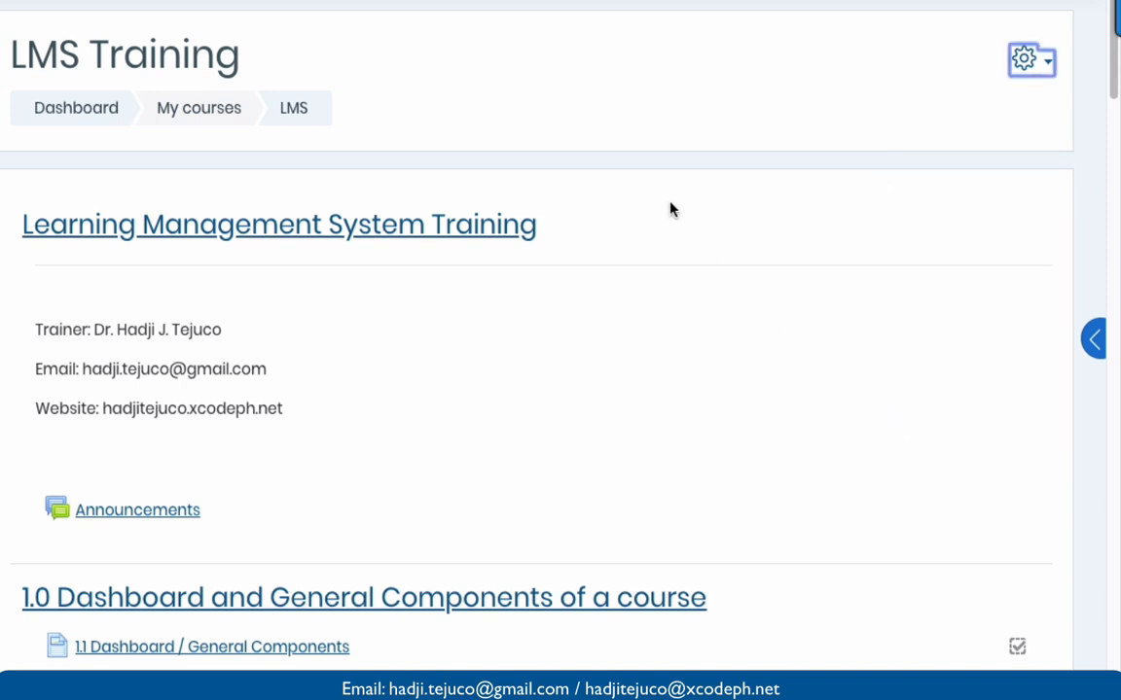
scroll(670, 210, "down", 2)
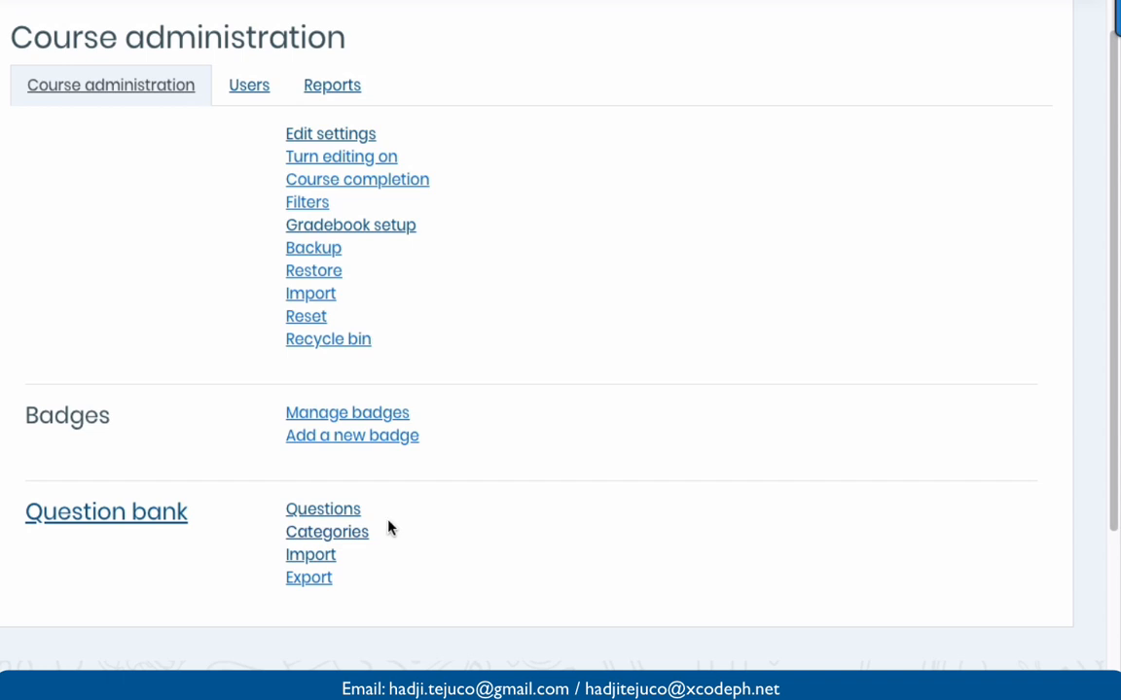
- Go to question bank Categories and check the Add category parent, keeping Default for LMS
left_click(385, 529)
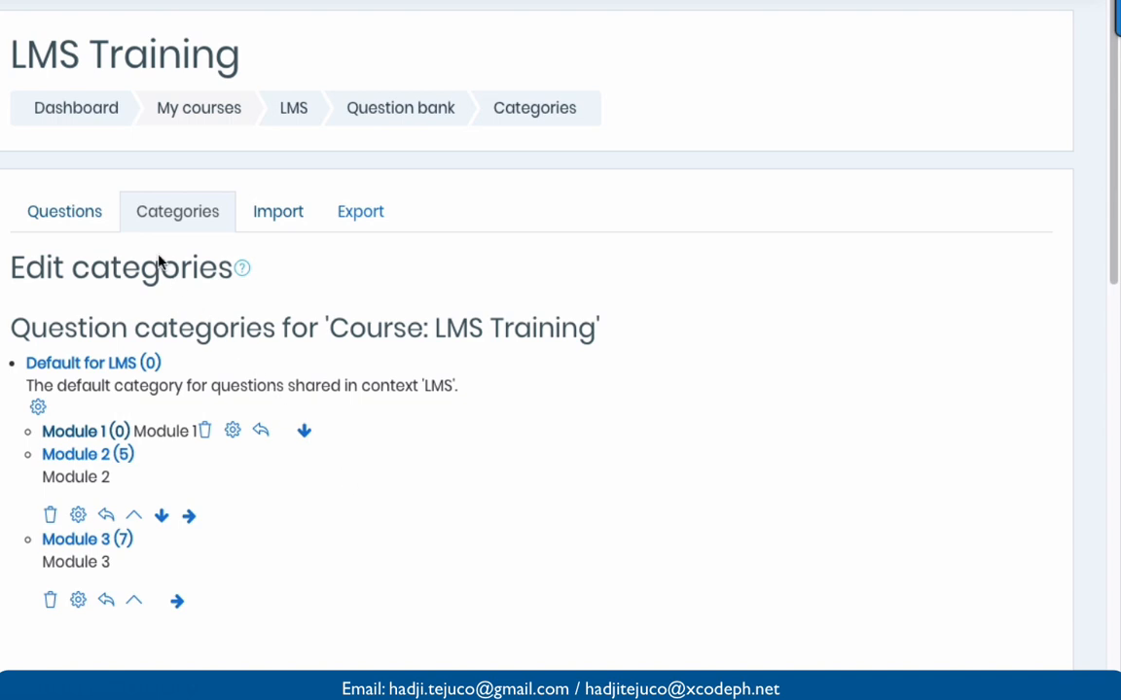
scroll(100, 210, "down", 2)
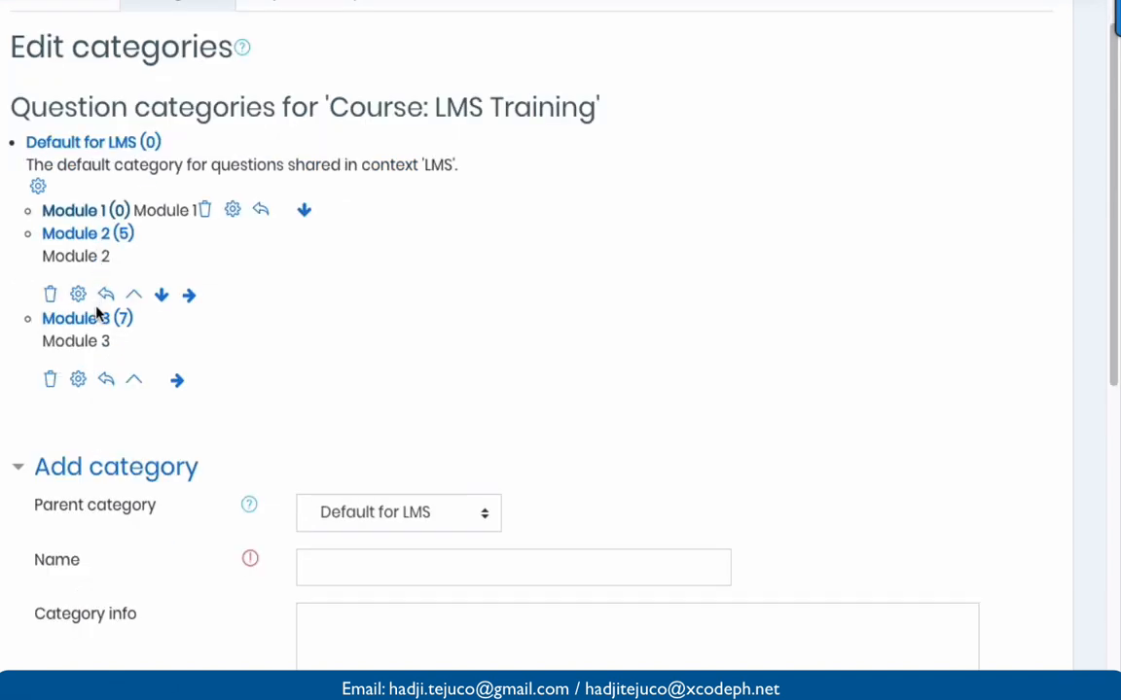
scroll(94, 370, "up", 1)
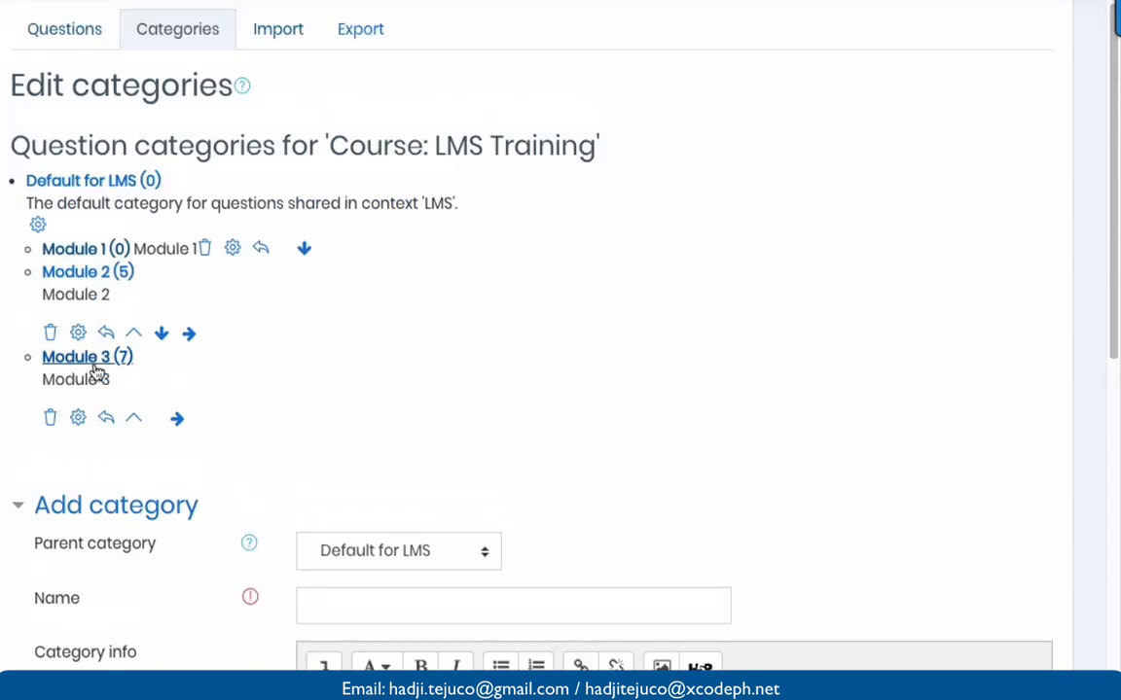
scroll(97, 372, "down", 3)
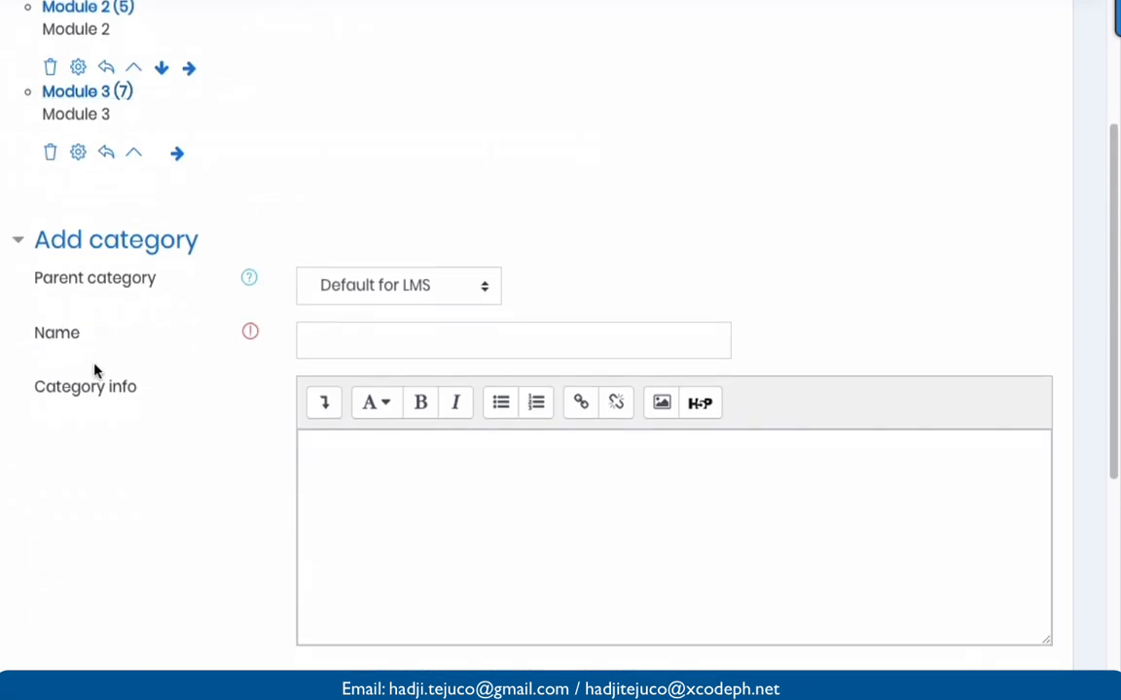
scroll(95, 370, "down", 1)
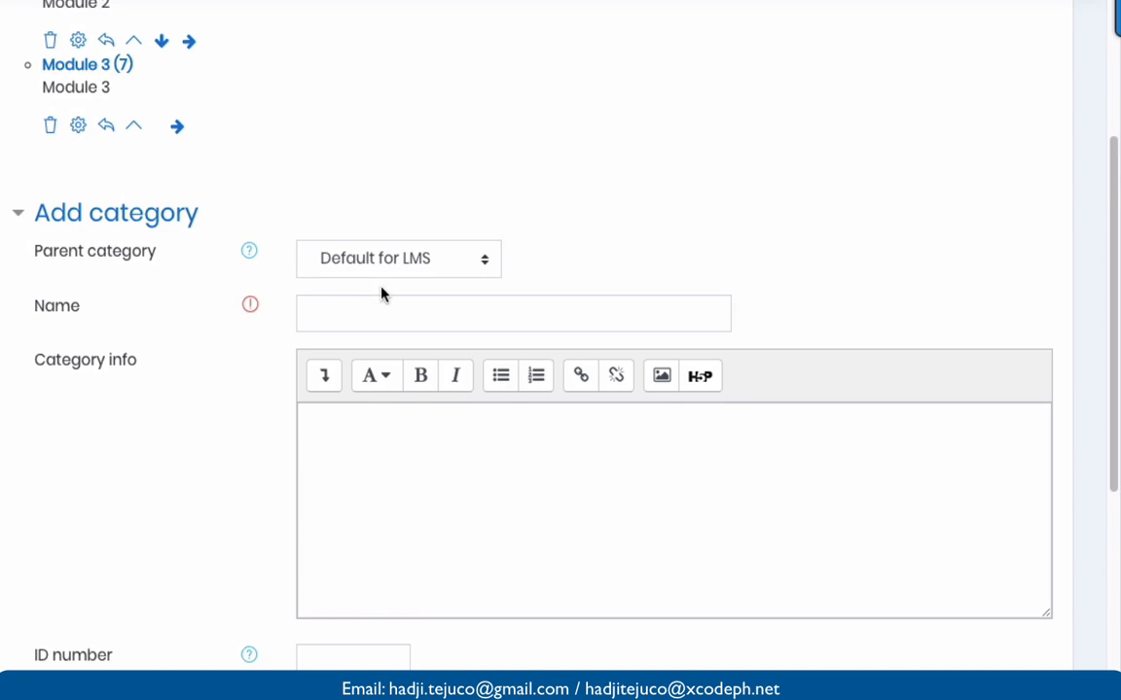
left_click(389, 260)
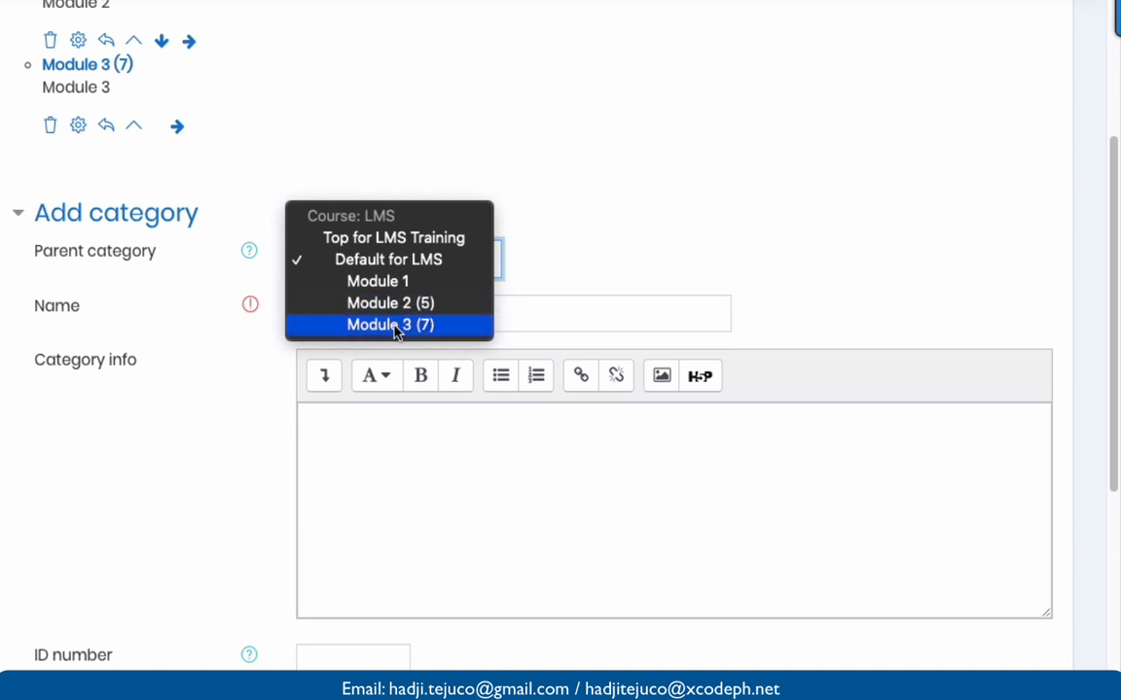
left_click(551, 273)
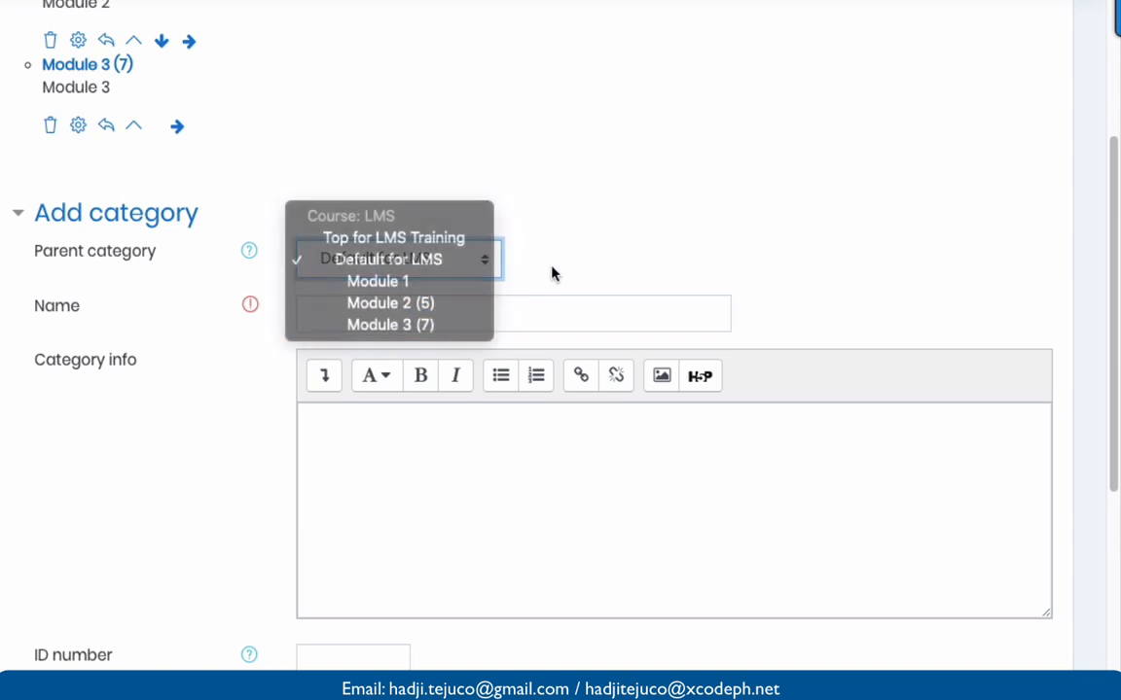
scroll(551, 273, "down", 1)
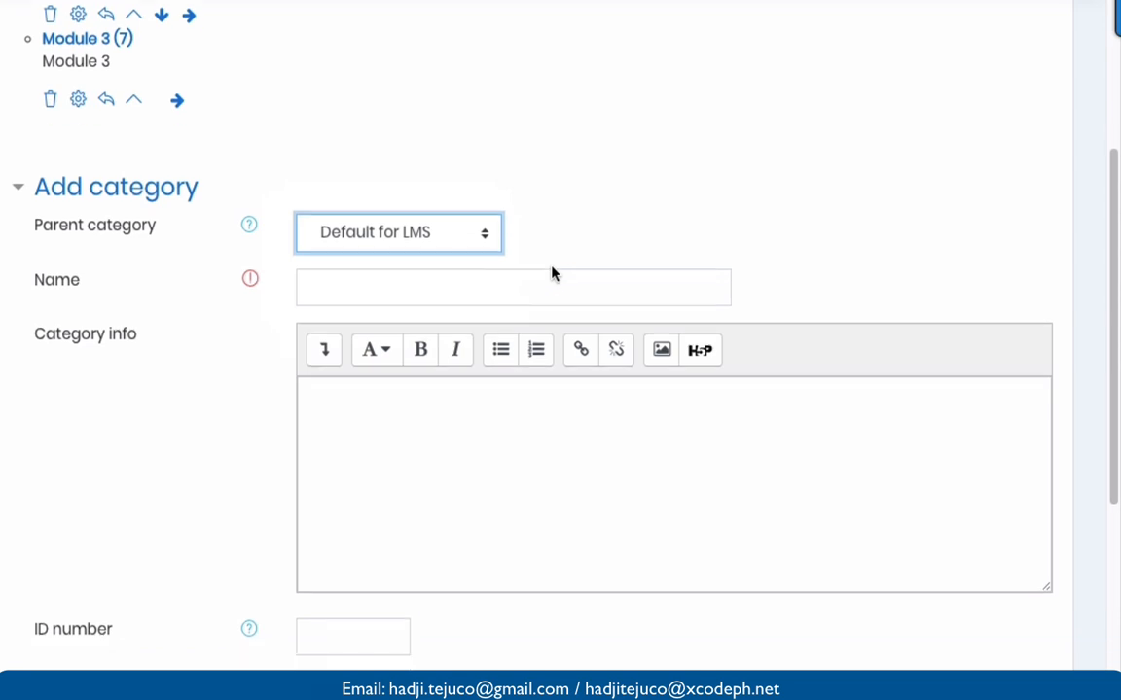
- Add a new question category named 'Module 4' under Default for LMS
left_click(402, 249)
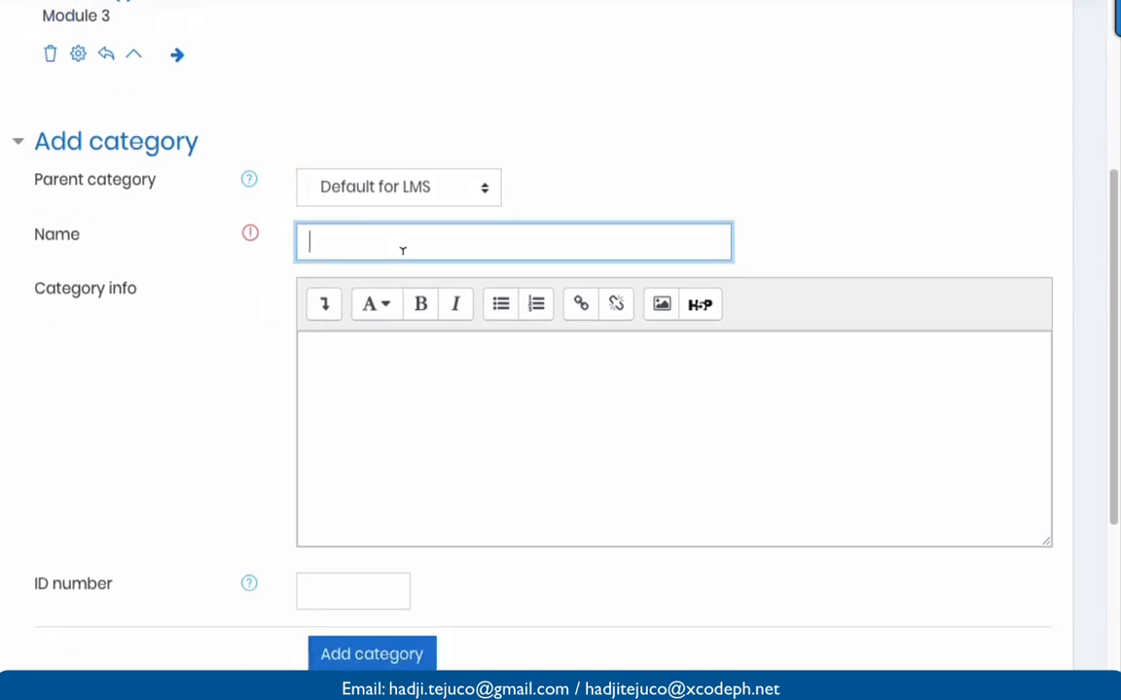
type("Module 4")
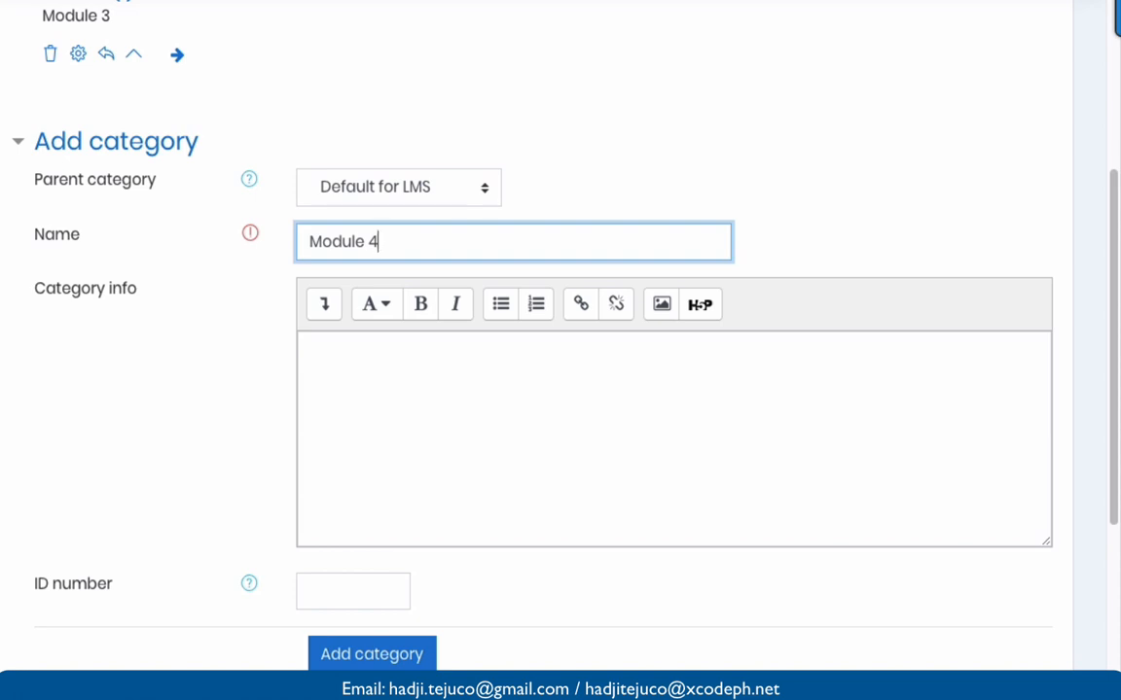
left_click(410, 414)
scroll(408, 412, "down", 2)
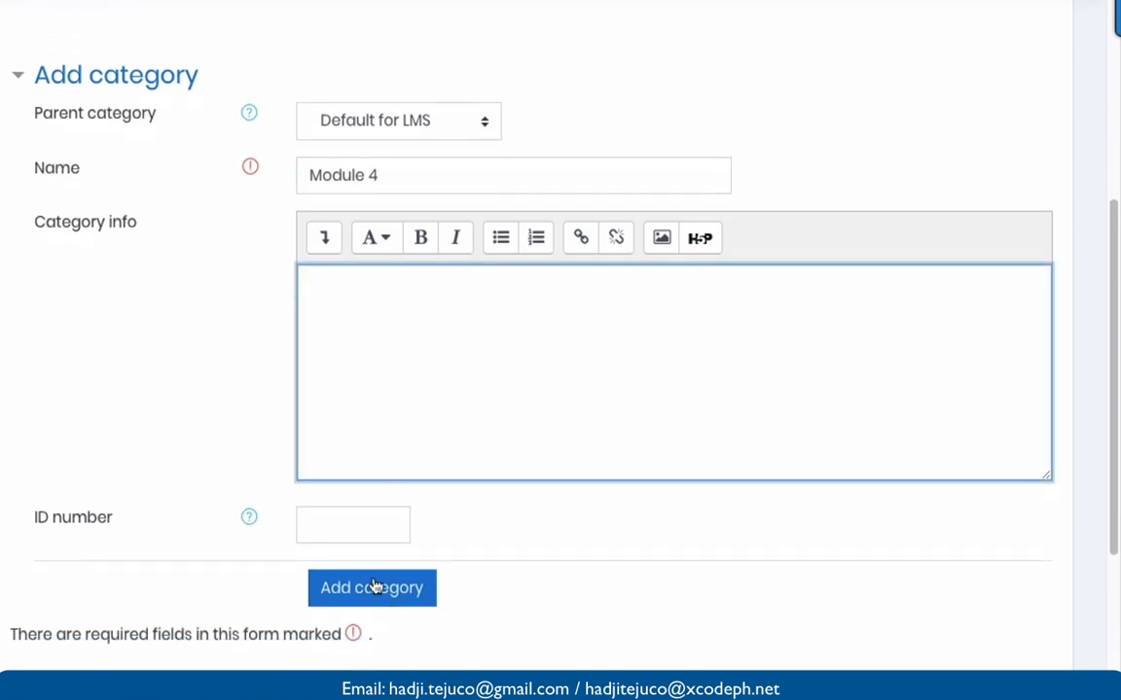
left_click(369, 592)
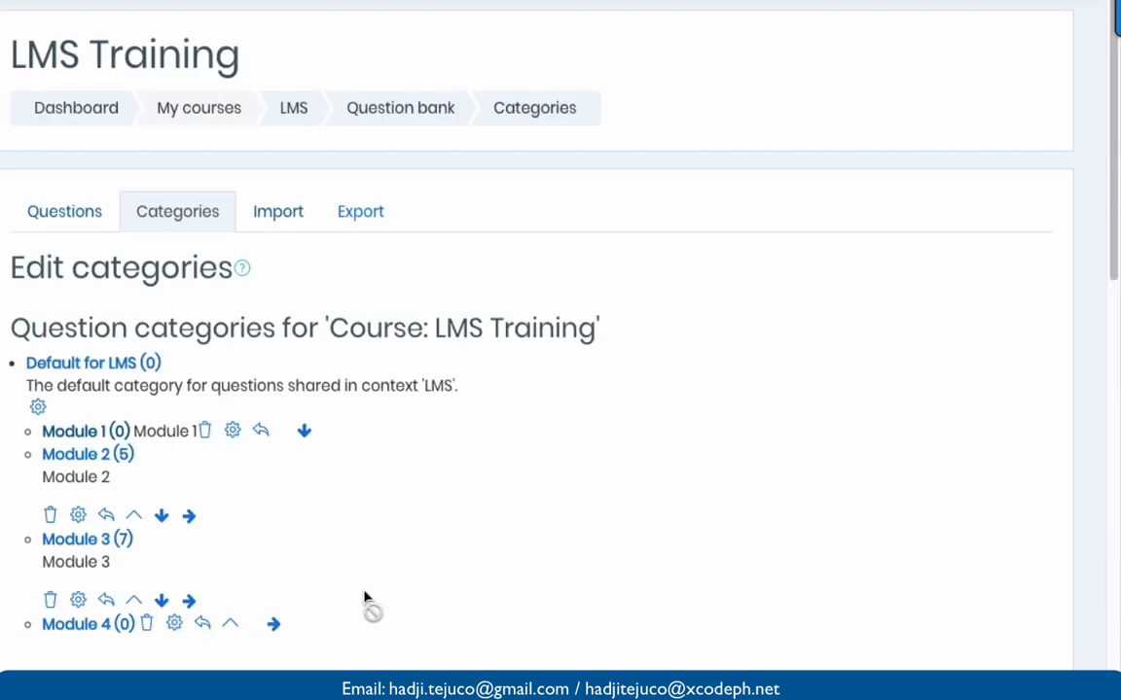
scroll(365, 595, "down", 3)
scroll(366, 595, "up", 1)
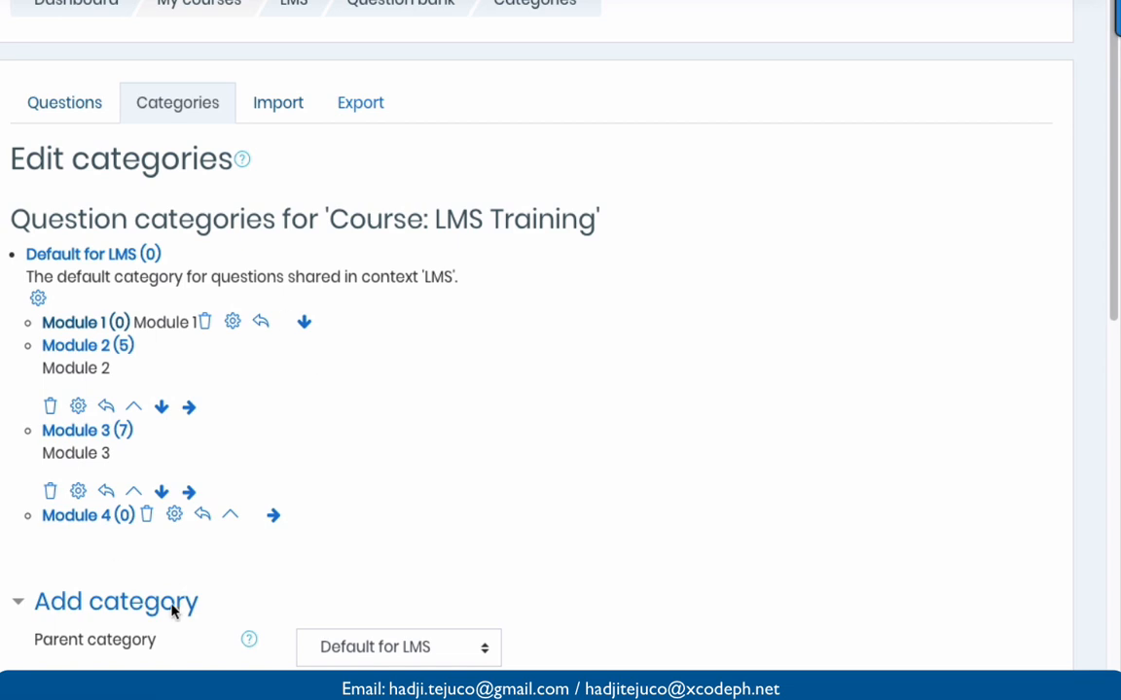
scroll(131, 517, "down", 3)
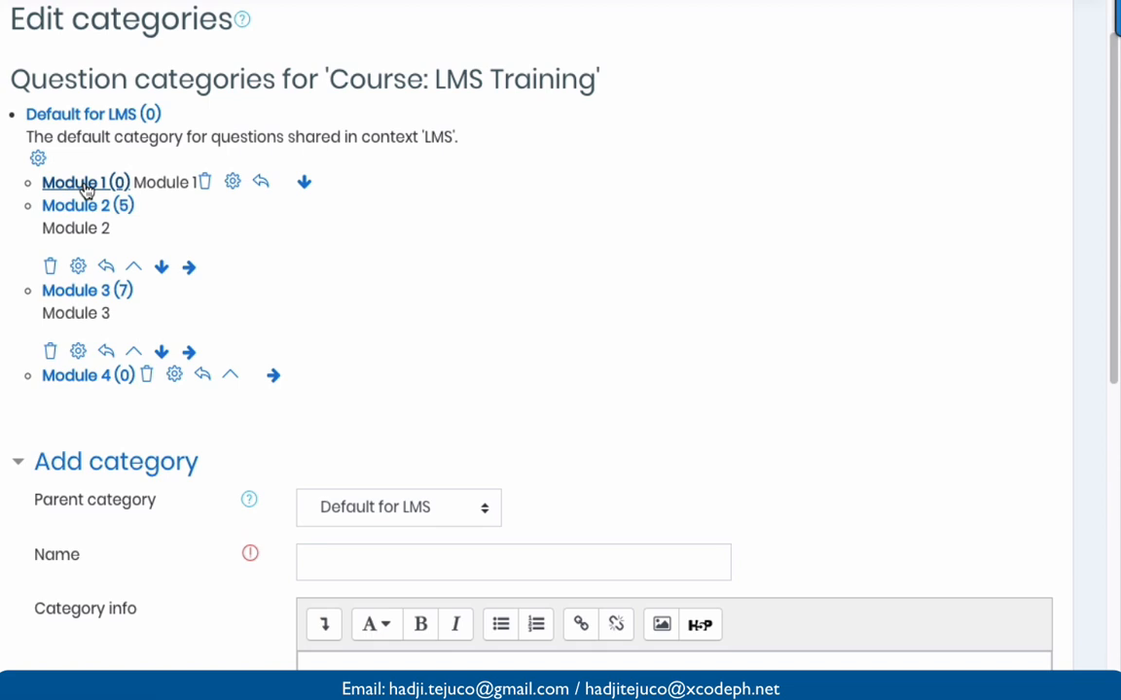
- View the Module 1 category's questions with 'Show question text in the question list' ticked
left_click(85, 183)
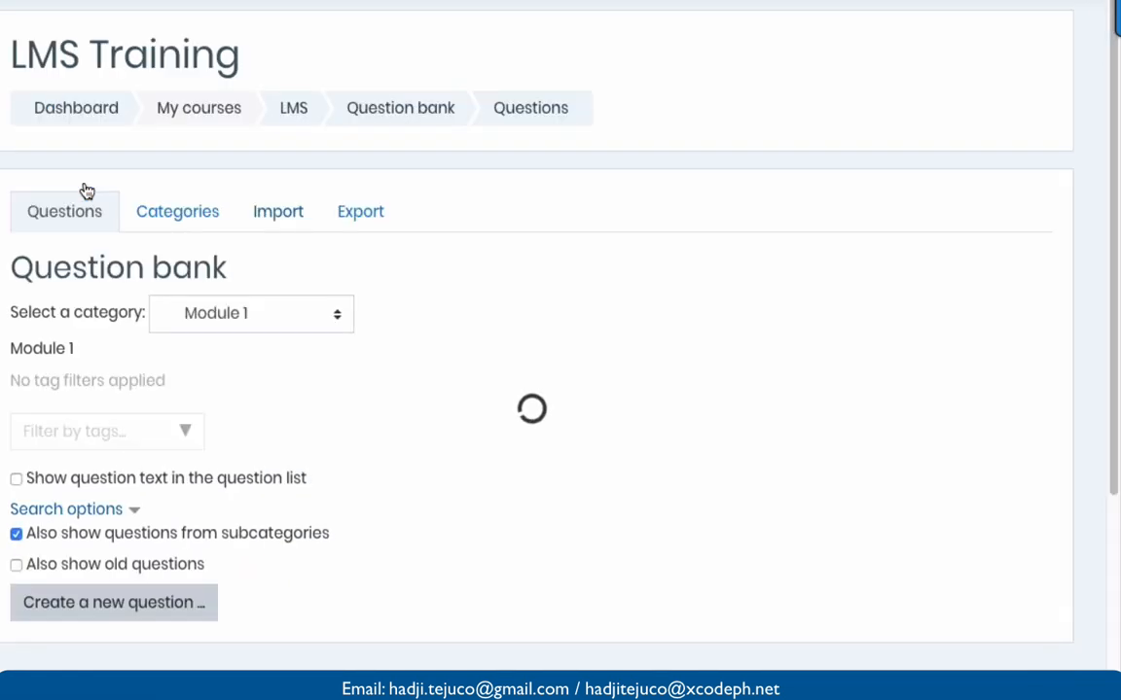
scroll(86, 192, "down", 2)
scroll(86, 192, "down", 1)
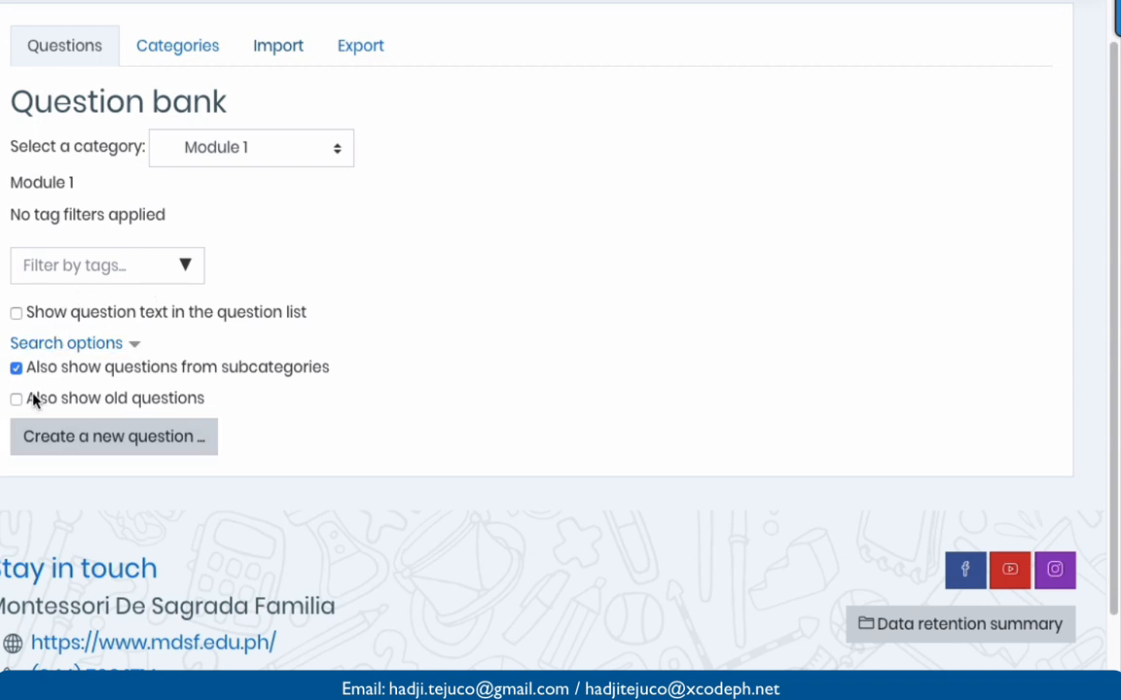
left_click(16, 313)
scroll(19, 320, "down", 2)
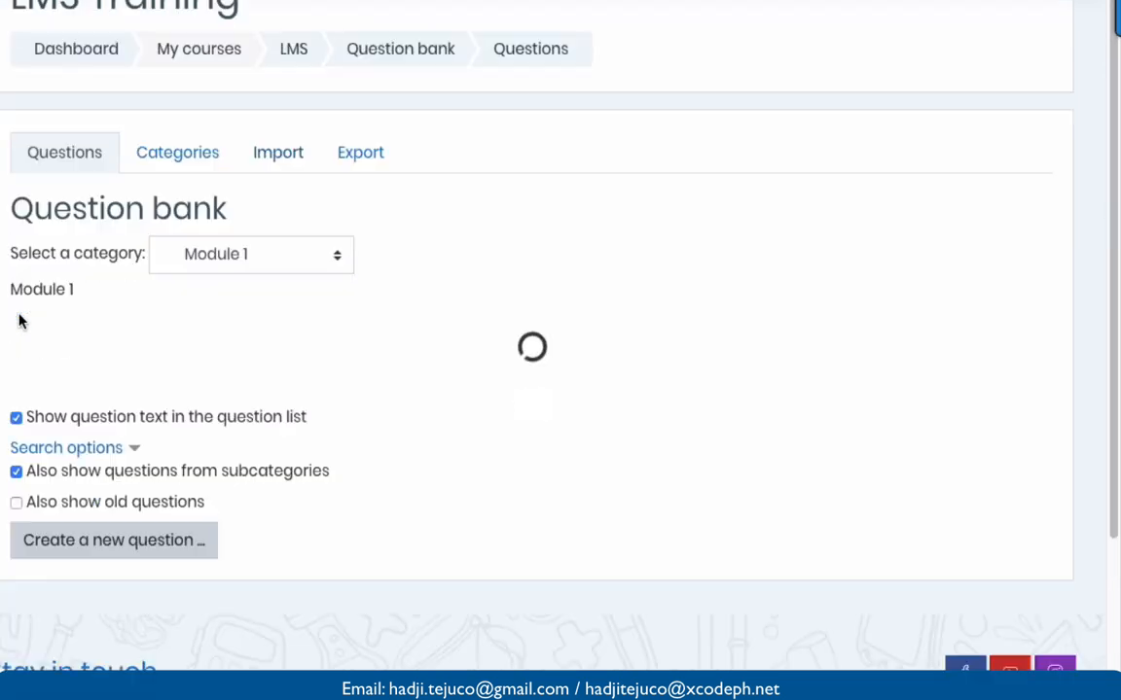
scroll(19, 318, "down", 1)
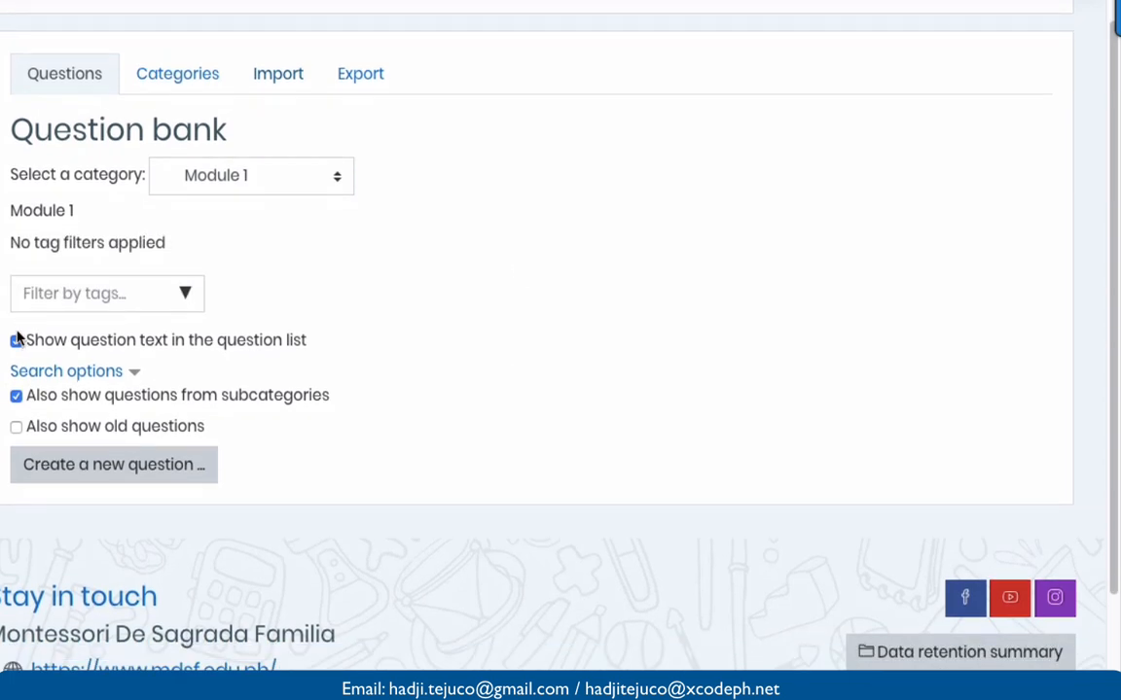
scroll(18, 336, "down", 1)
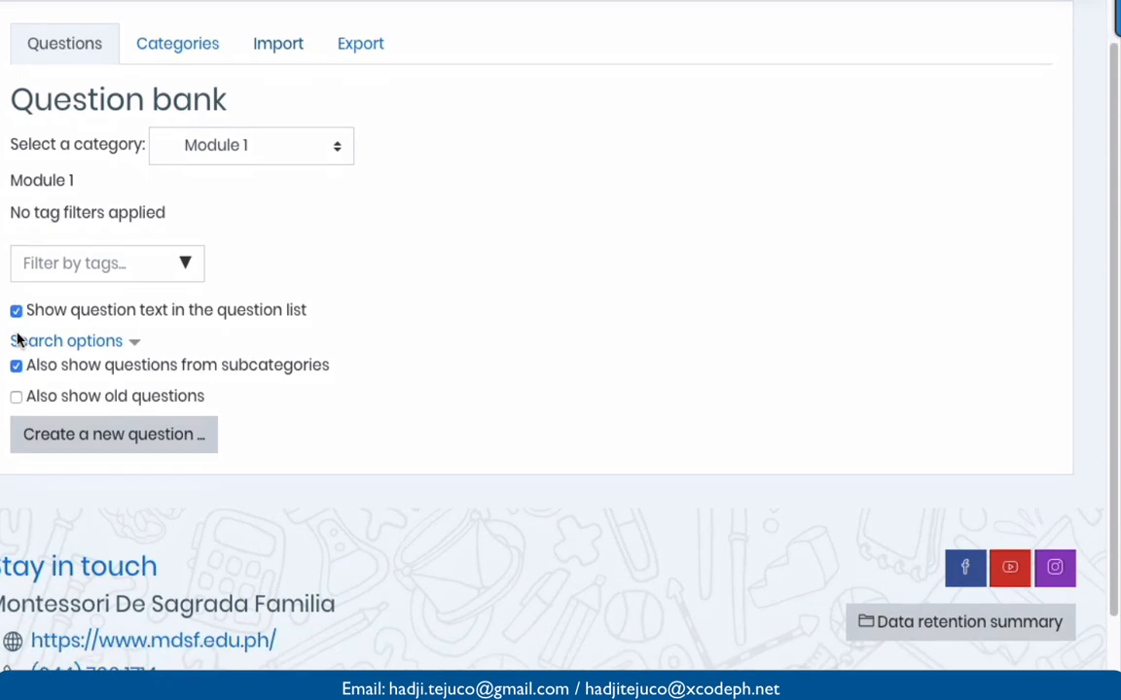
- Create a new Multiple choice question from the question type chooser
left_click(84, 447)
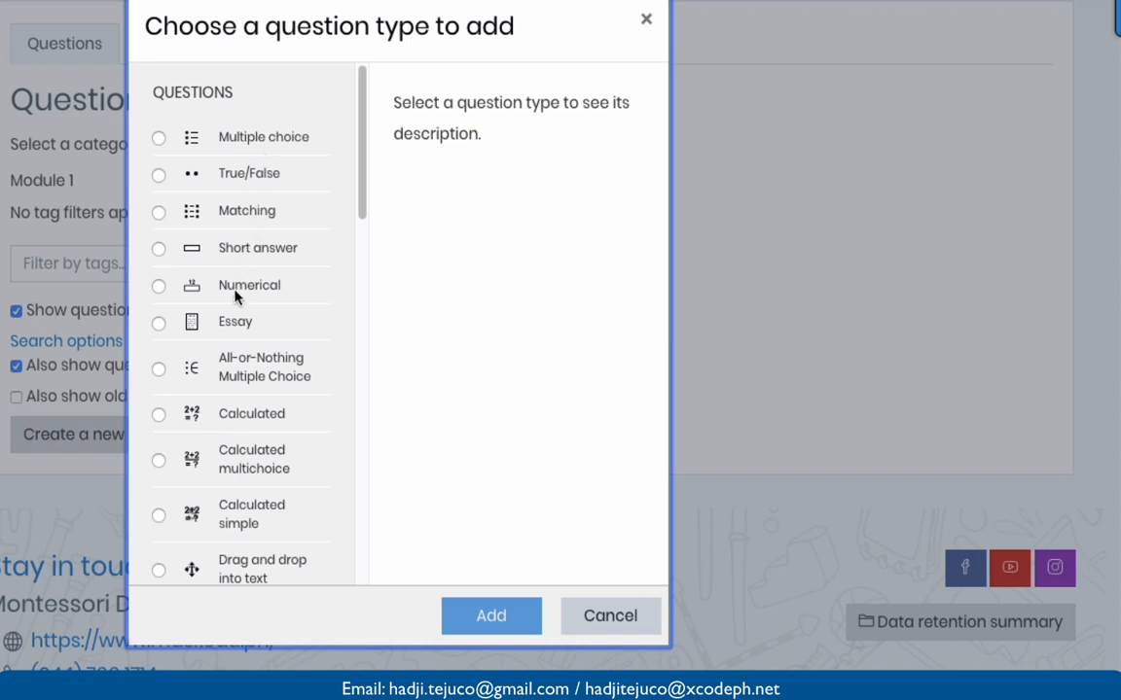
scroll(241, 297, "down", 1)
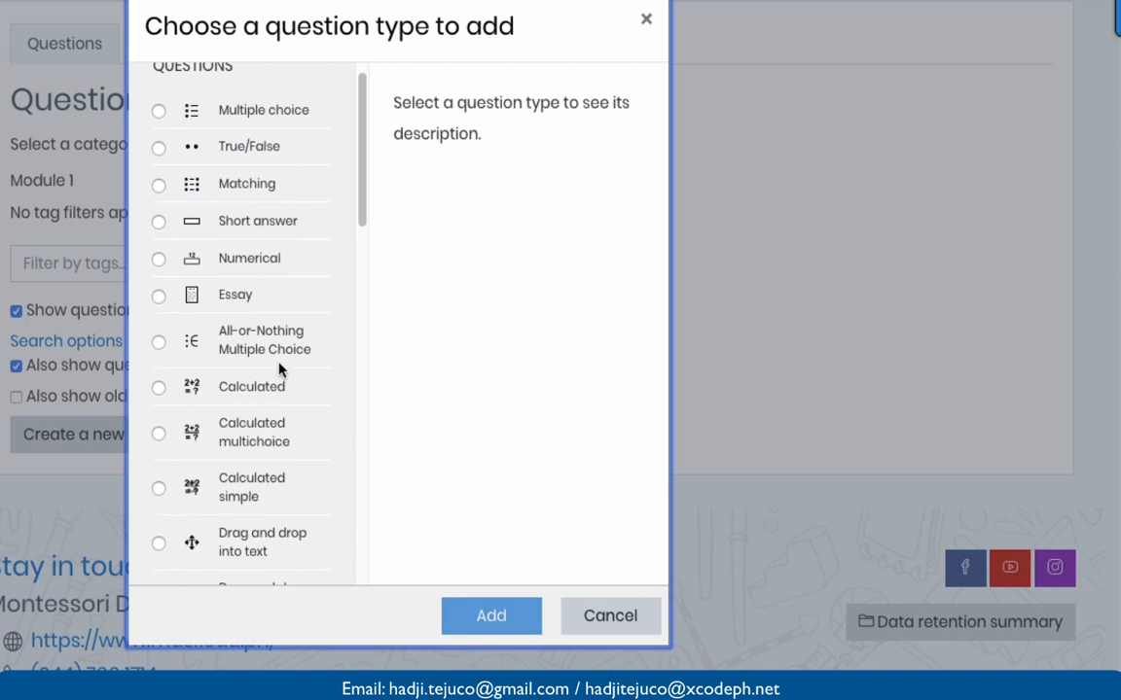
scroll(272, 449, "down", 2)
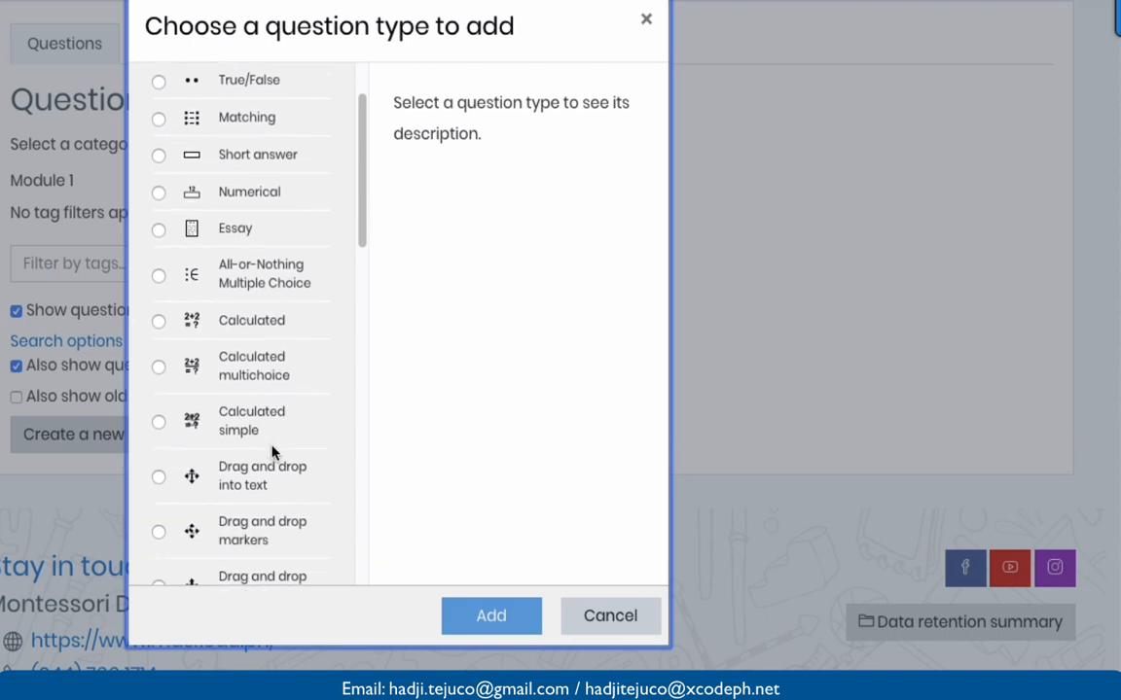
scroll(272, 449, "down", 5)
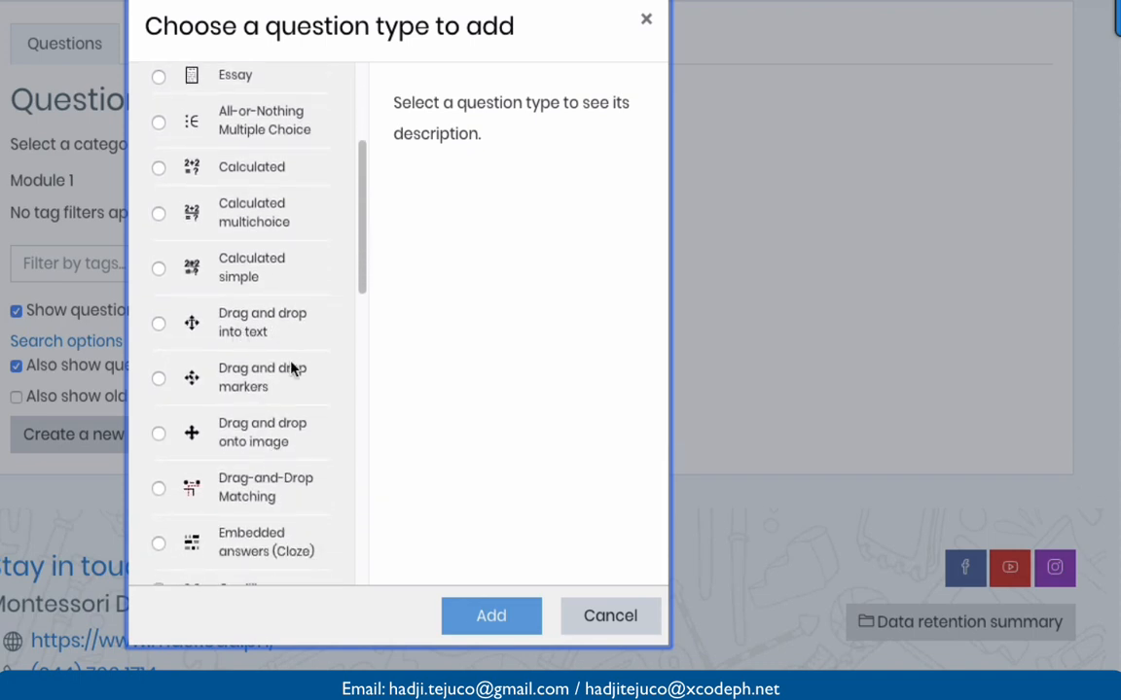
scroll(292, 368, "down", 3)
scroll(292, 368, "down", 2)
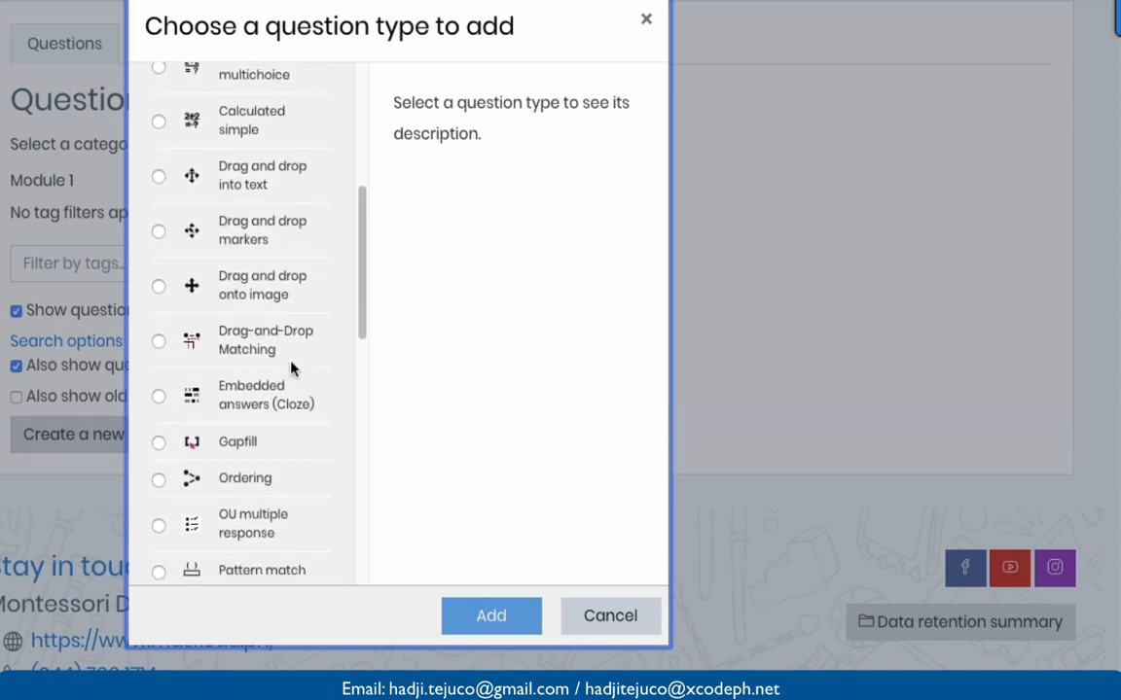
scroll(292, 367, "down", 1)
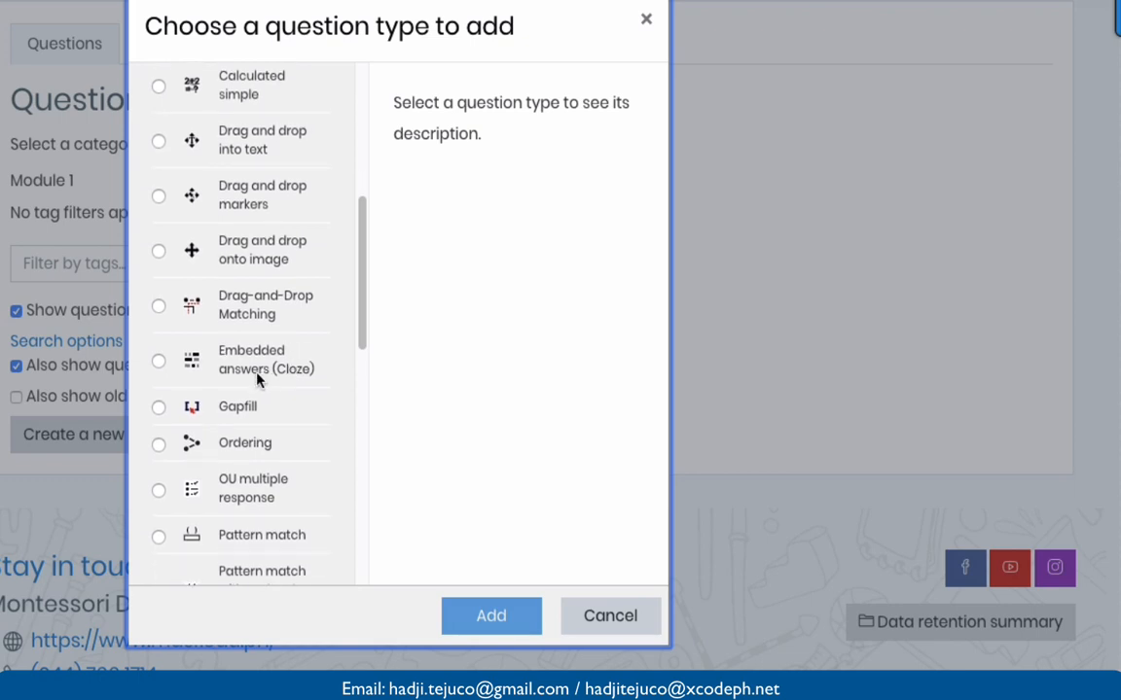
scroll(258, 382, "down", 5)
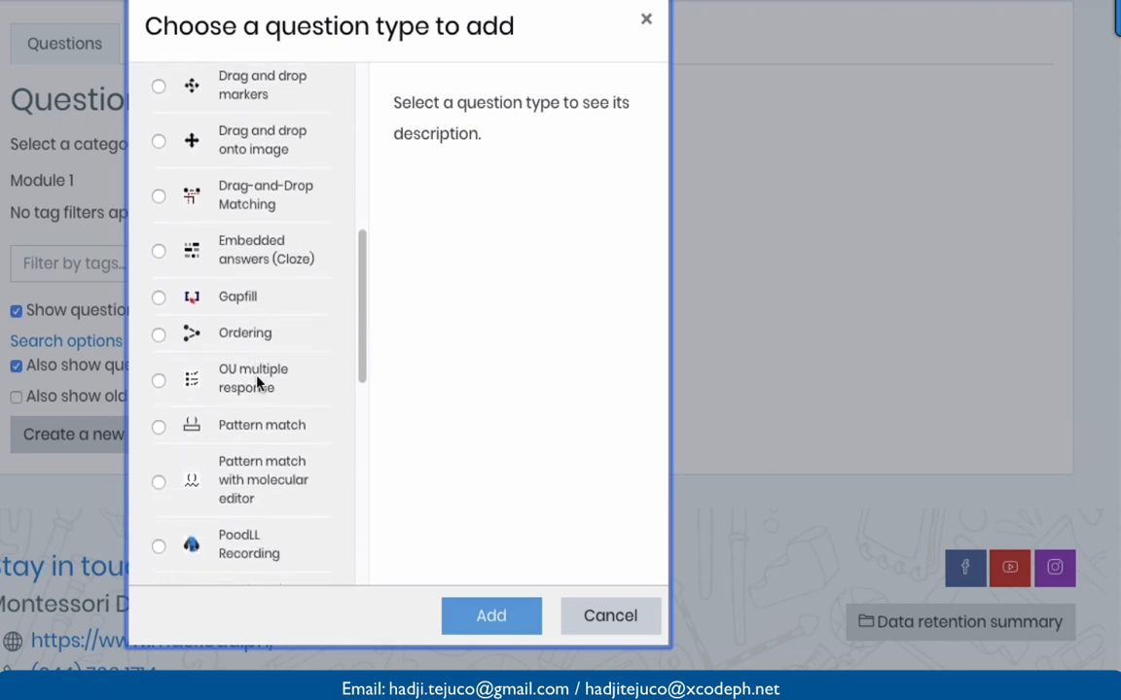
scroll(257, 382, "down", 6)
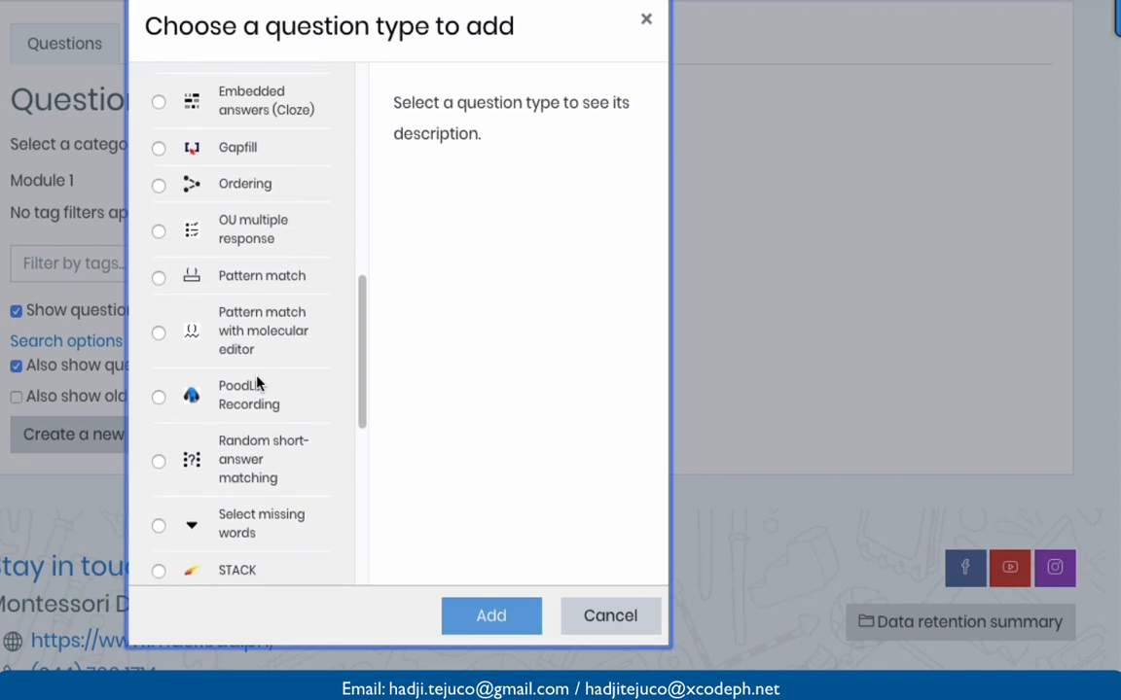
scroll(257, 382, "down", 6)
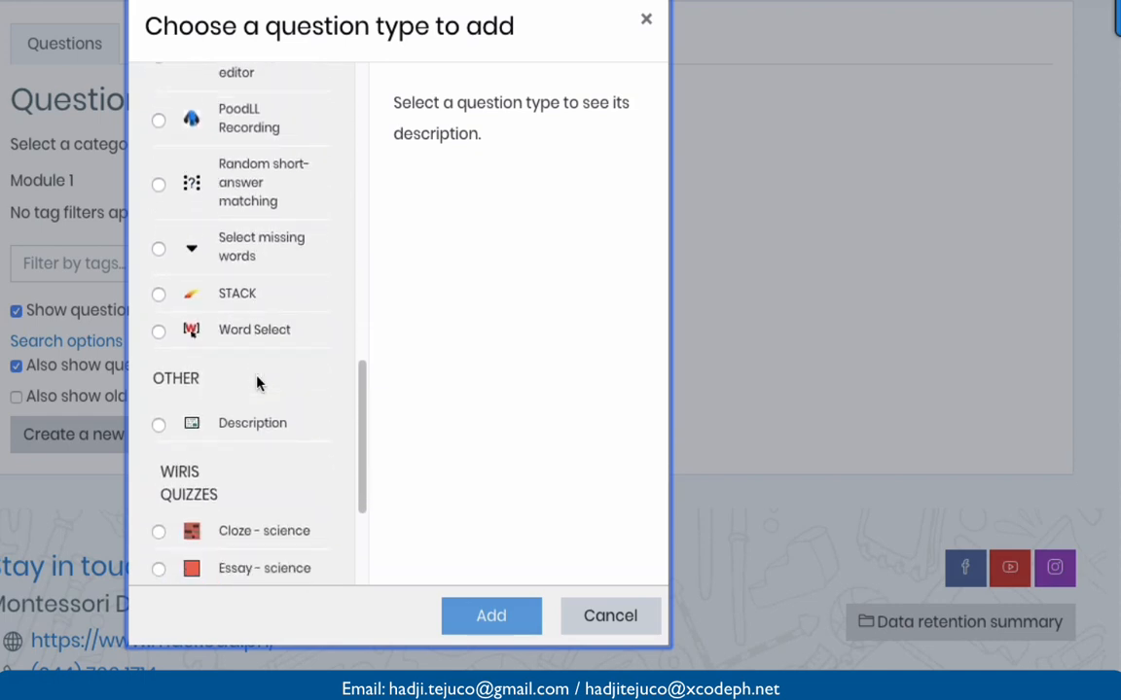
scroll(258, 382, "down", 6)
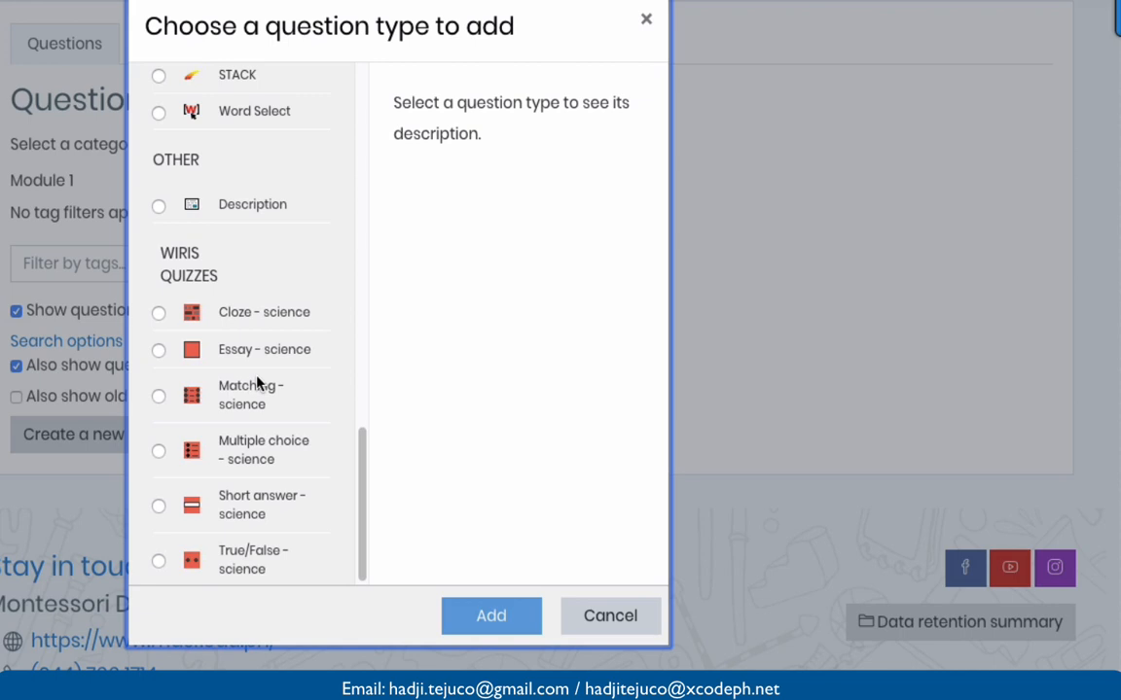
scroll(257, 382, "up", 10)
scroll(258, 382, "up", 3)
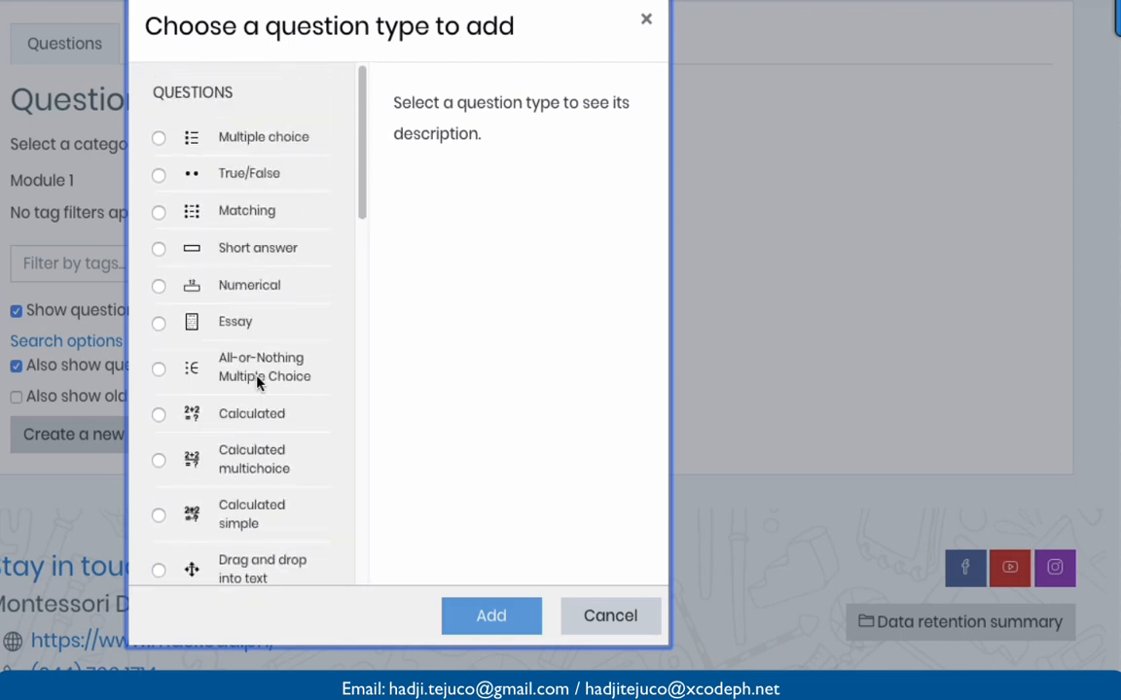
left_click(164, 139)
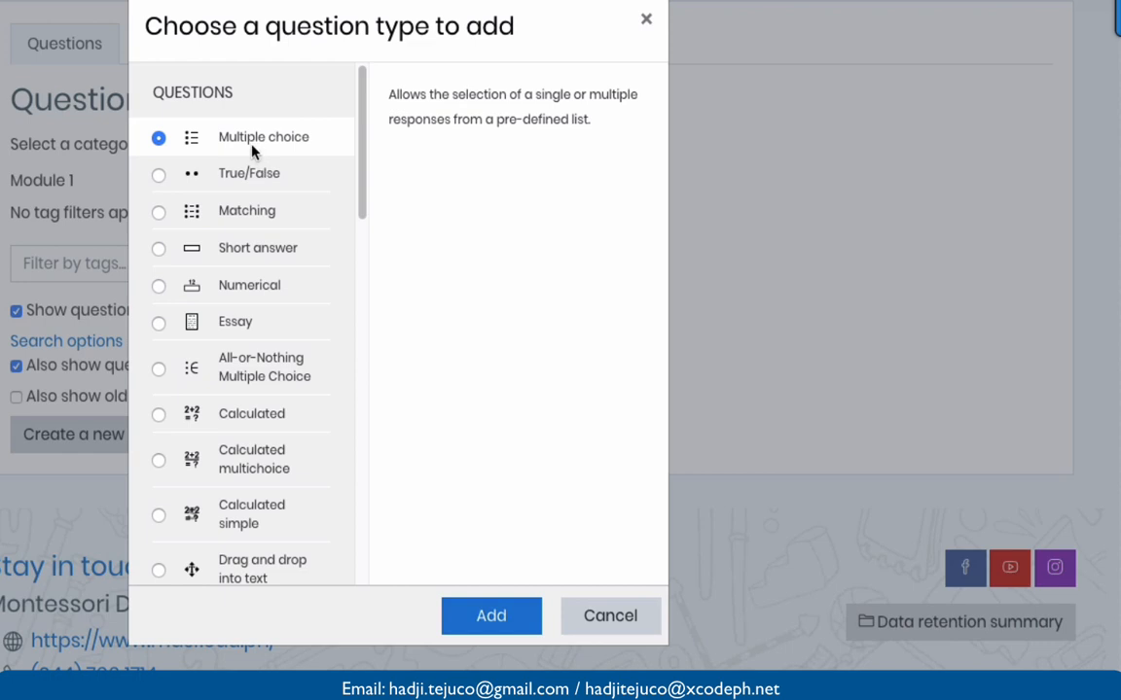
left_click(496, 625)
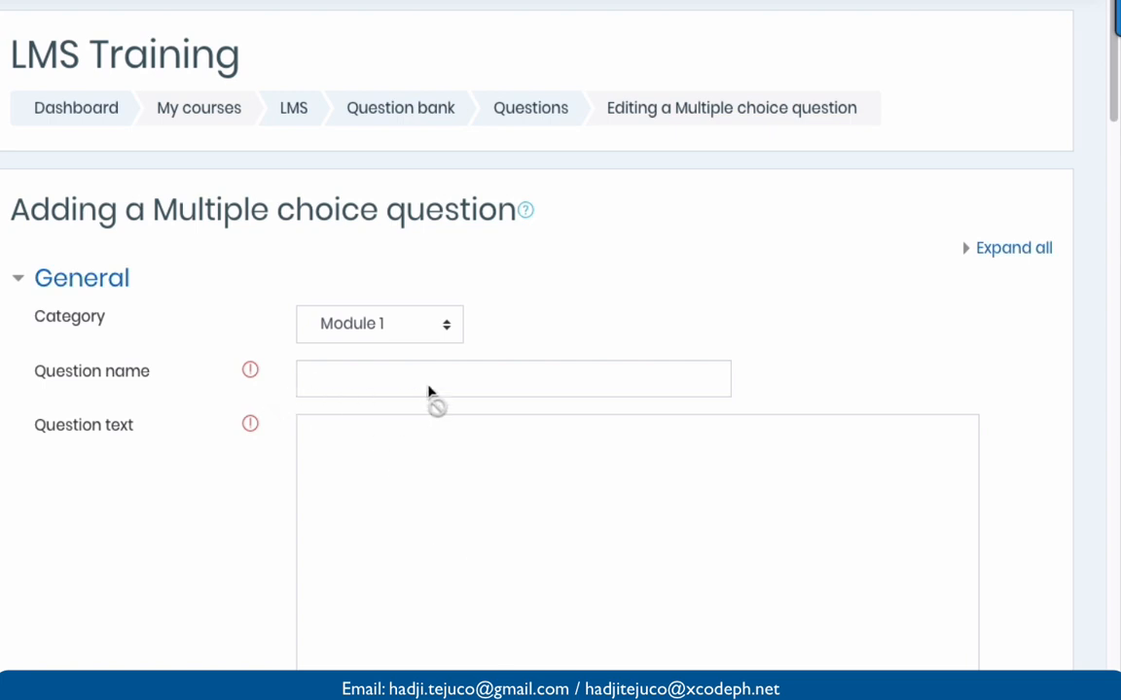
- Name the question 'M1Q1'
scroll(428, 391, "down", 1)
scroll(431, 394, "down", 1)
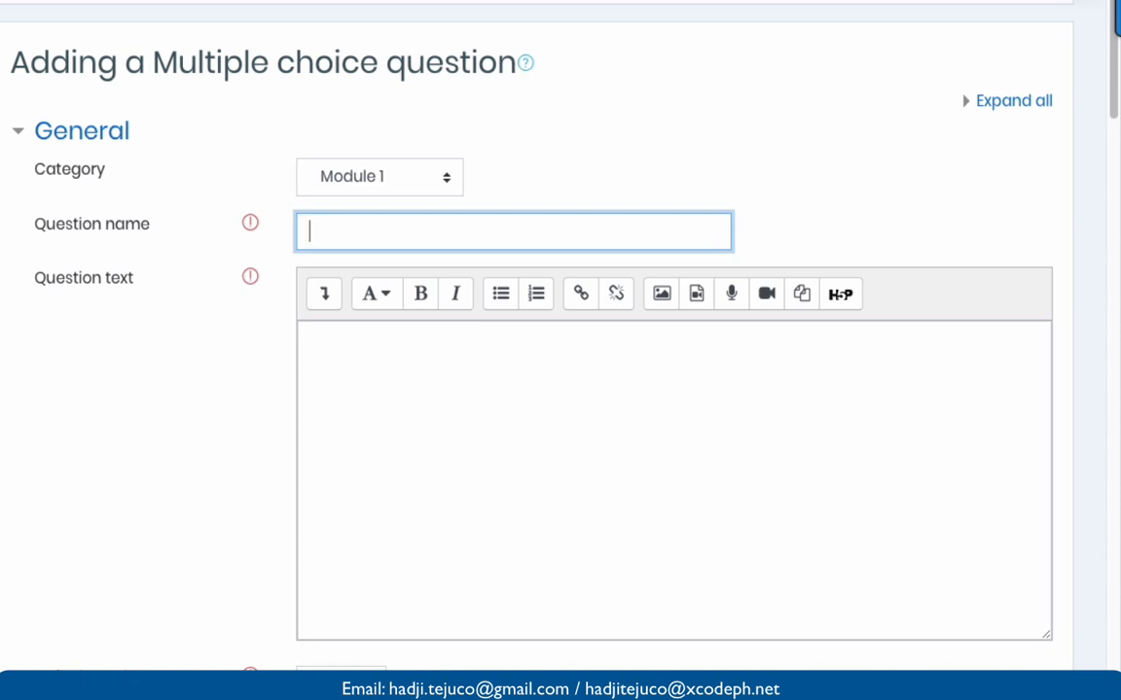
type("A")
key("BackSpace")
type("Q1")
key("BackSpace")
key("BackSpace")
type("M1A")
key("BackSpace")
type("Q1")
- Paste 'F.R.I.D.A.Y. is an artificial intelligence unit created by:' as the question text
left_click(303, 389)
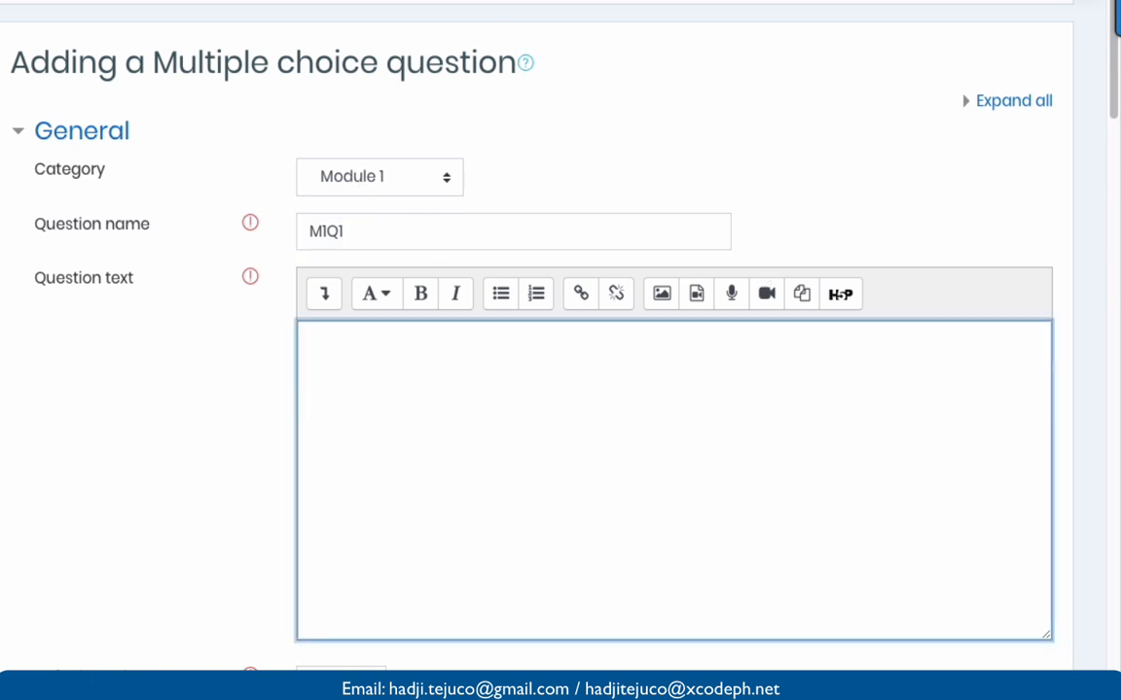
key("super+Tab")
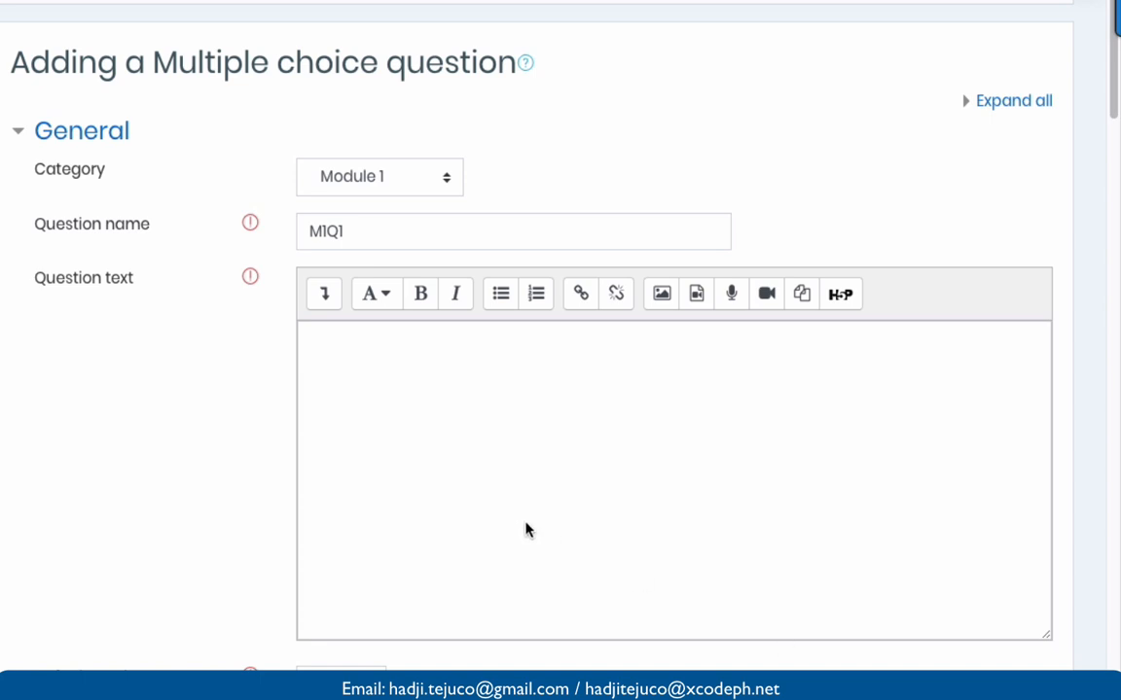
left_click(433, 382)
type("F.R.I.D.A.Y. is an artificial intelligence unit created by:")
scroll(433, 382, "down", 1)
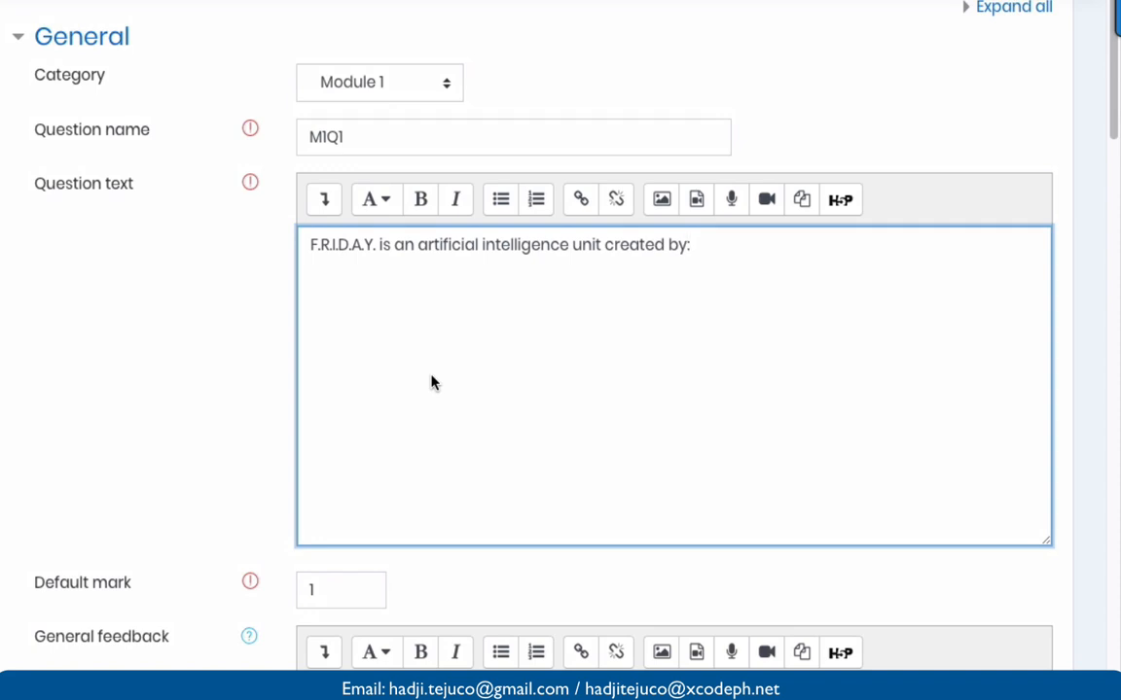
scroll(433, 383, "down", 3)
scroll(433, 382, "up", 1)
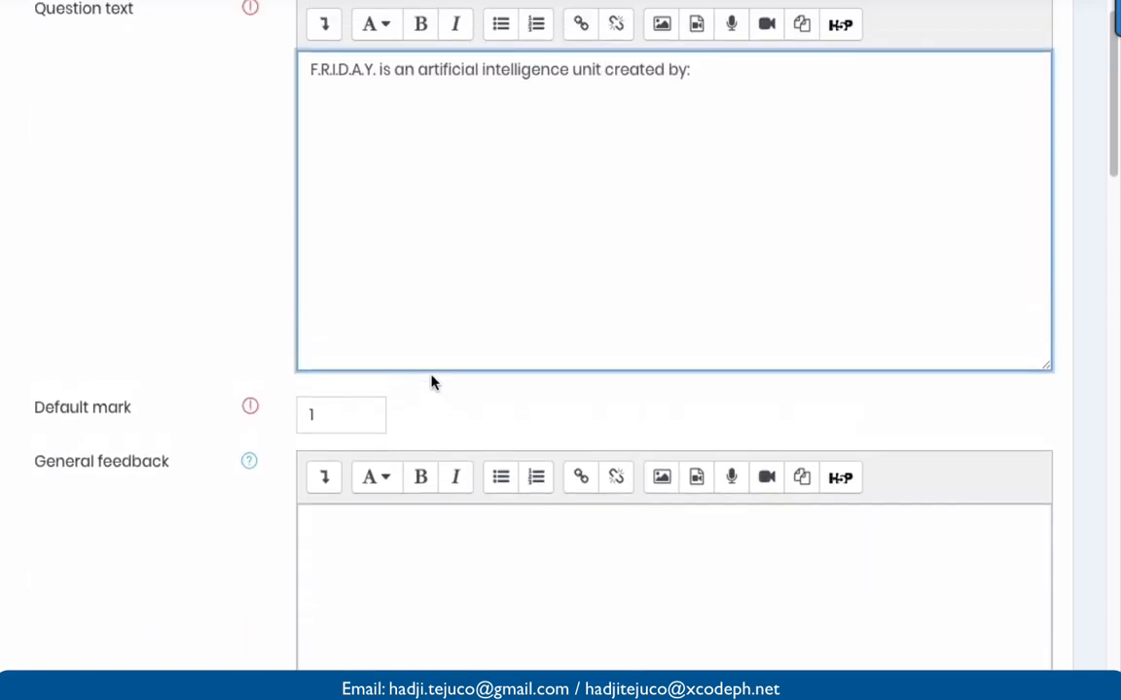
scroll(433, 382, "down", 2)
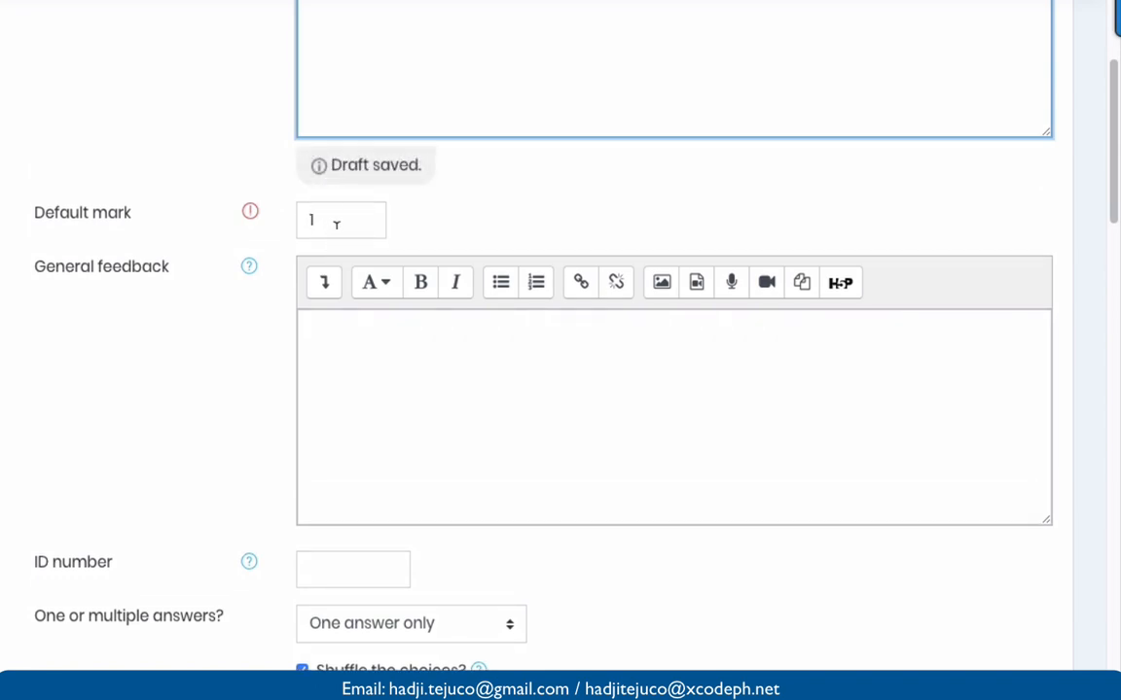
- Set the default mark to 2, keeping One answer only and a., b., c. choice numbering
left_click(335, 224)
key("BackSpace")
type("2")
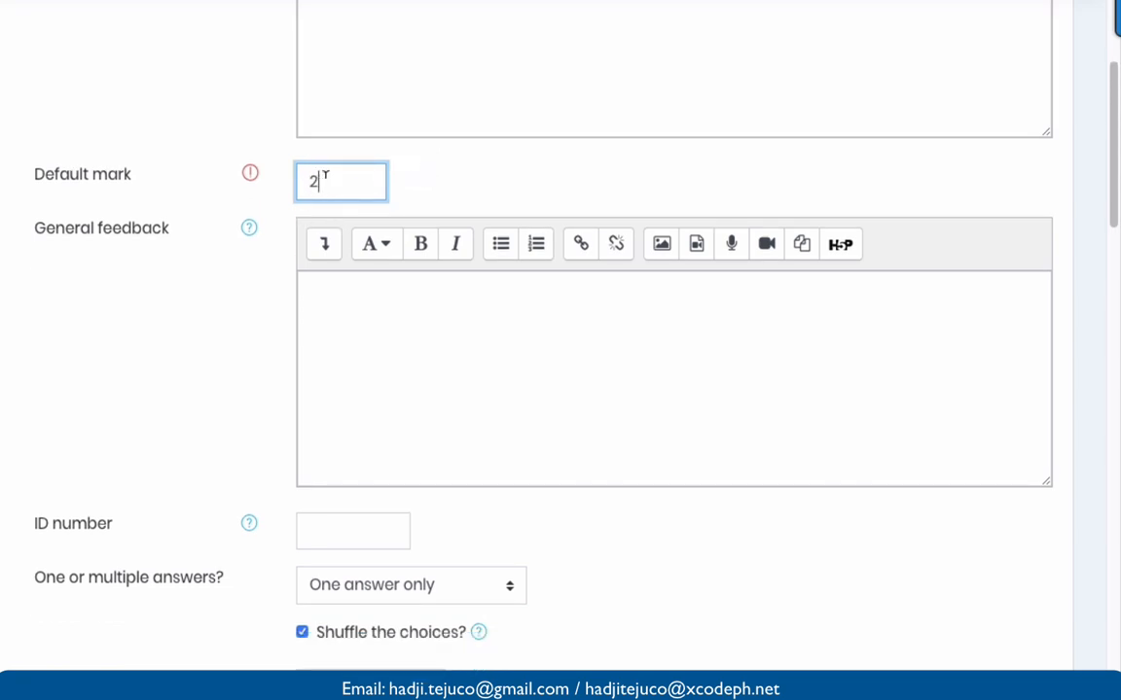
scroll(324, 176, "down", 5)
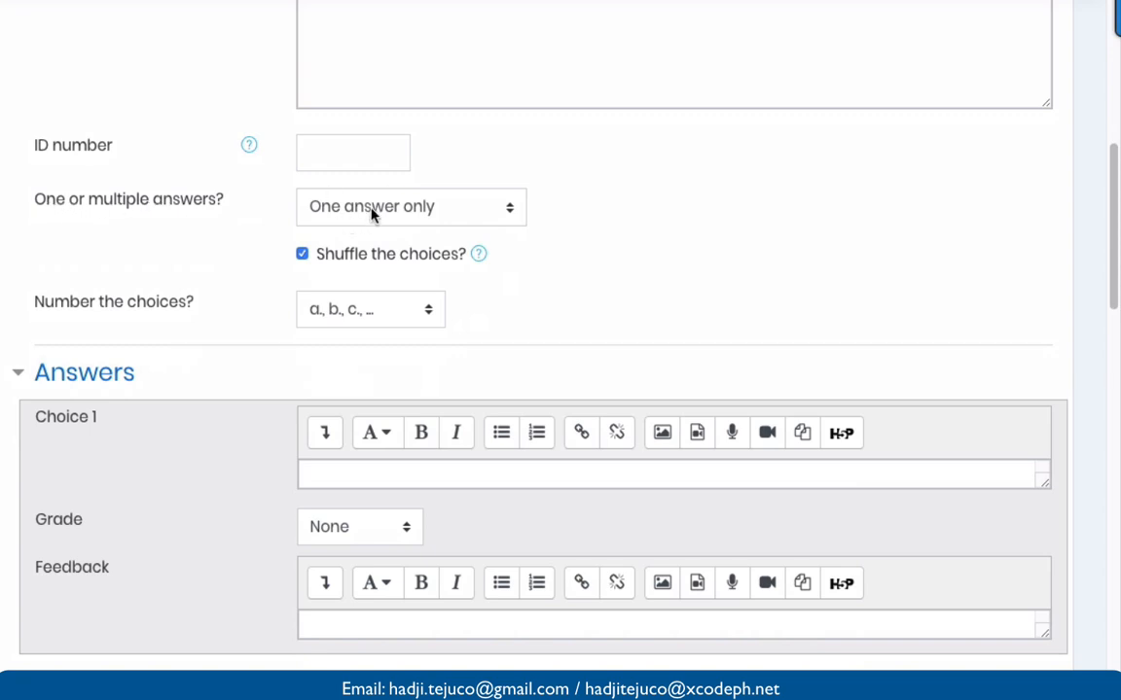
left_click(343, 222)
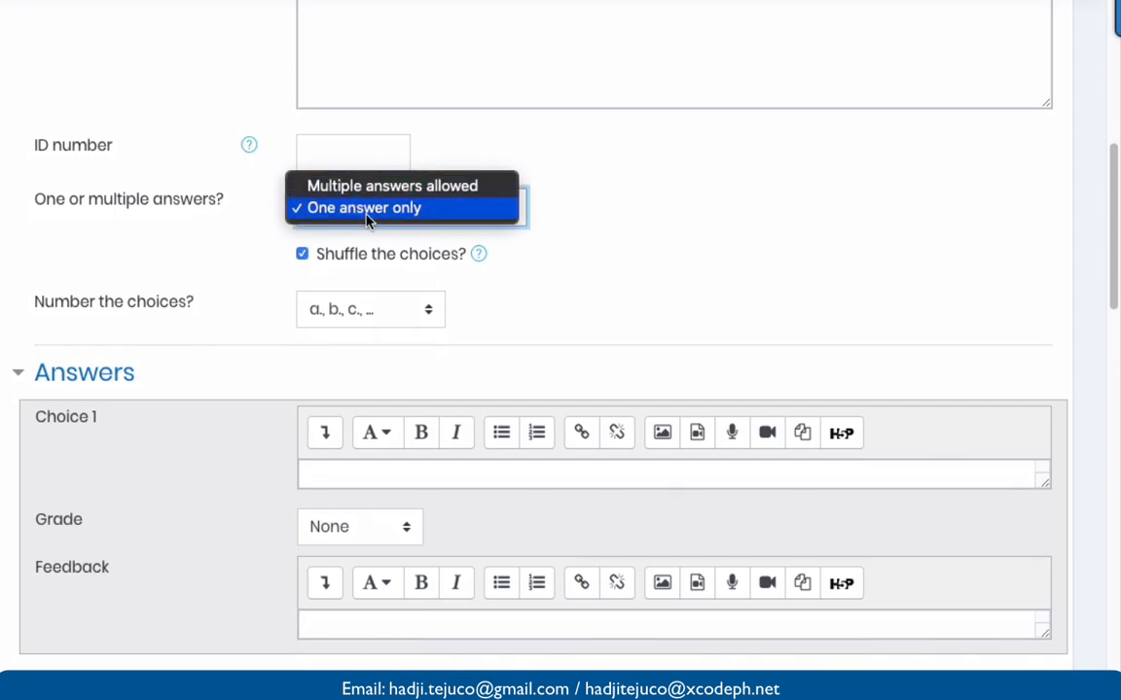
left_click(368, 210)
scroll(530, 247, "down", 1)
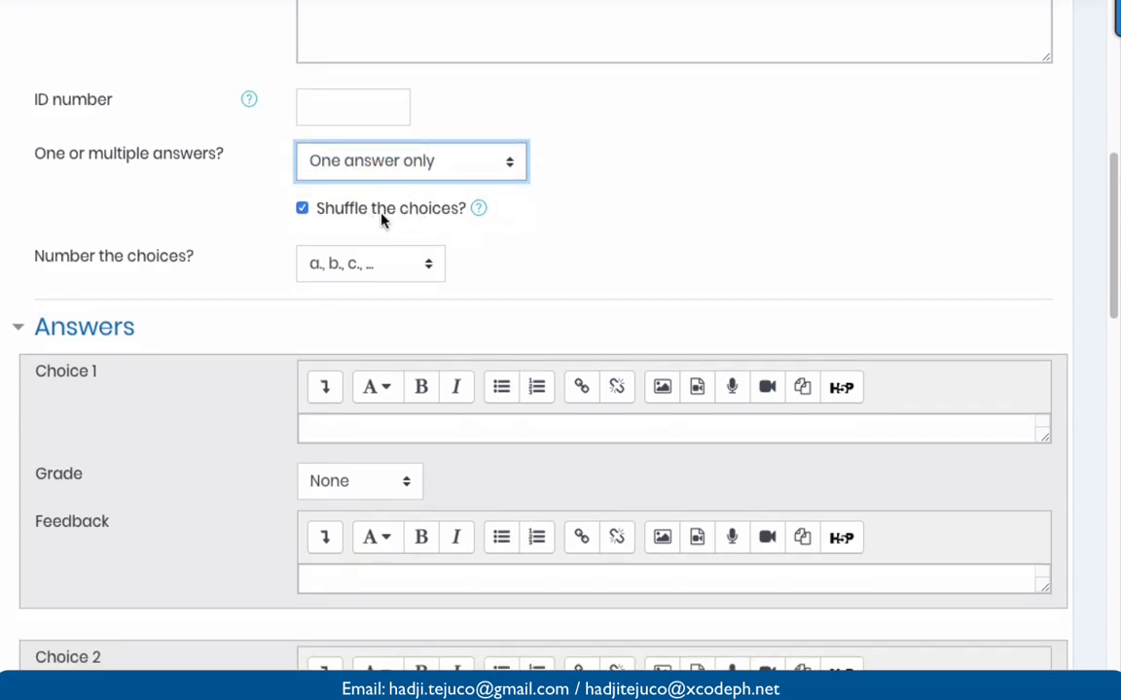
scroll(384, 220, "down", 2)
left_click(368, 181)
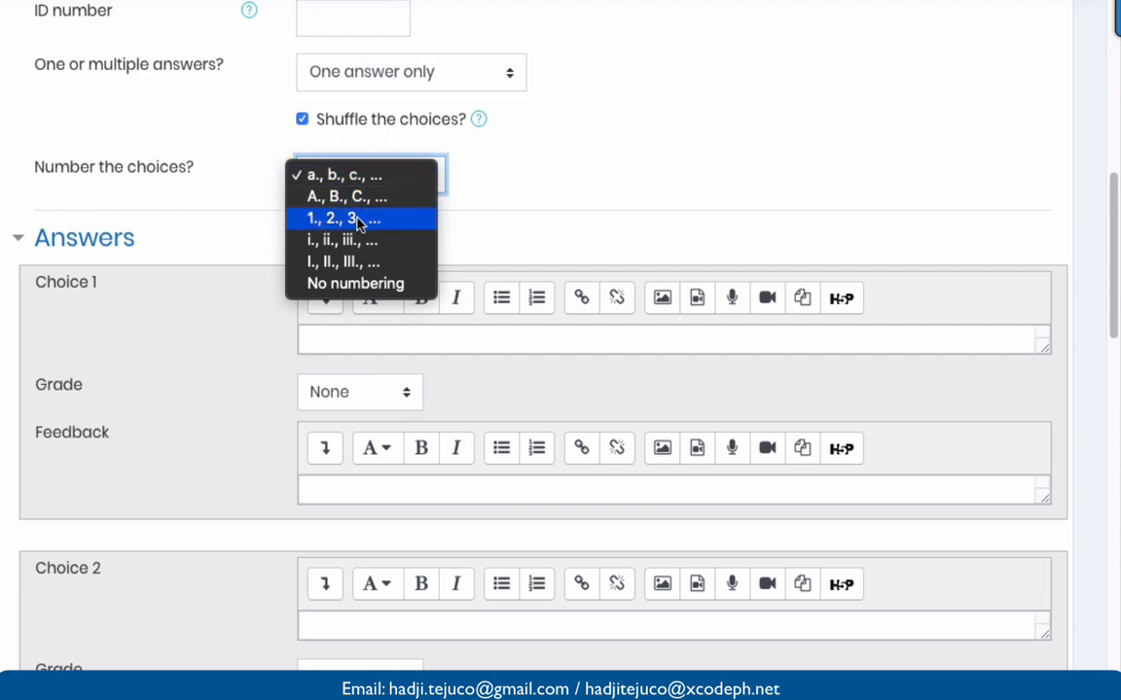
left_click(368, 179)
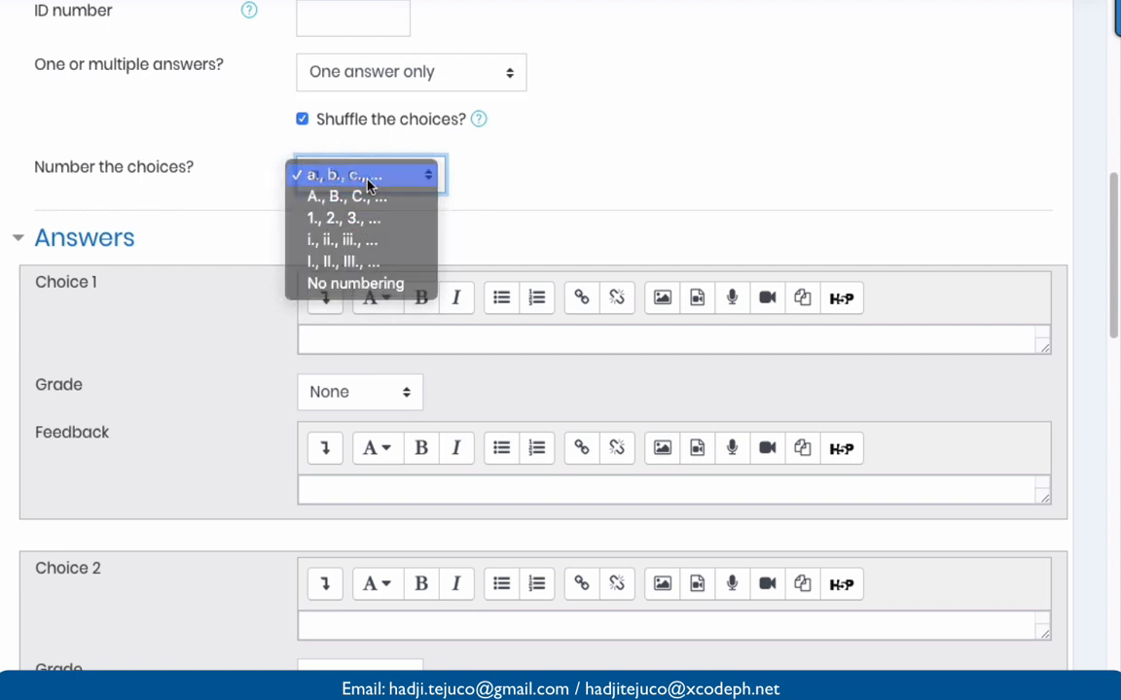
scroll(453, 194, "down", 3)
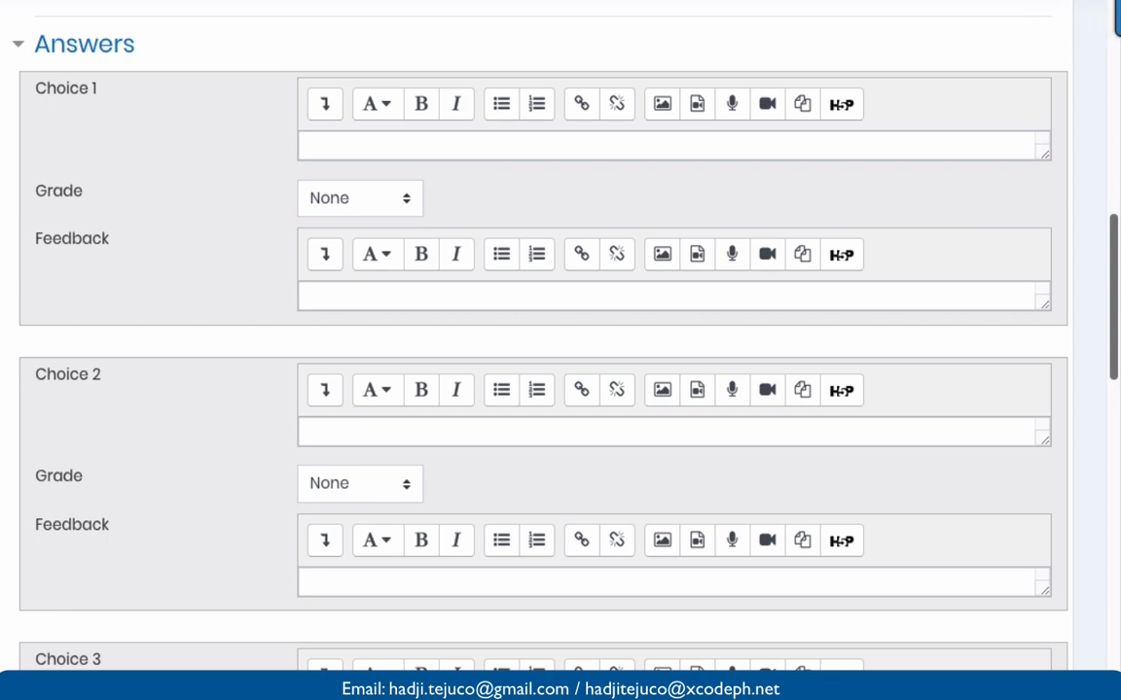
- Enter 'Edwin Jarvis' as Choice 1 with grade None, and paste in the Choice 2 answer
left_click(484, 147)
type("Edwin Jarvis")
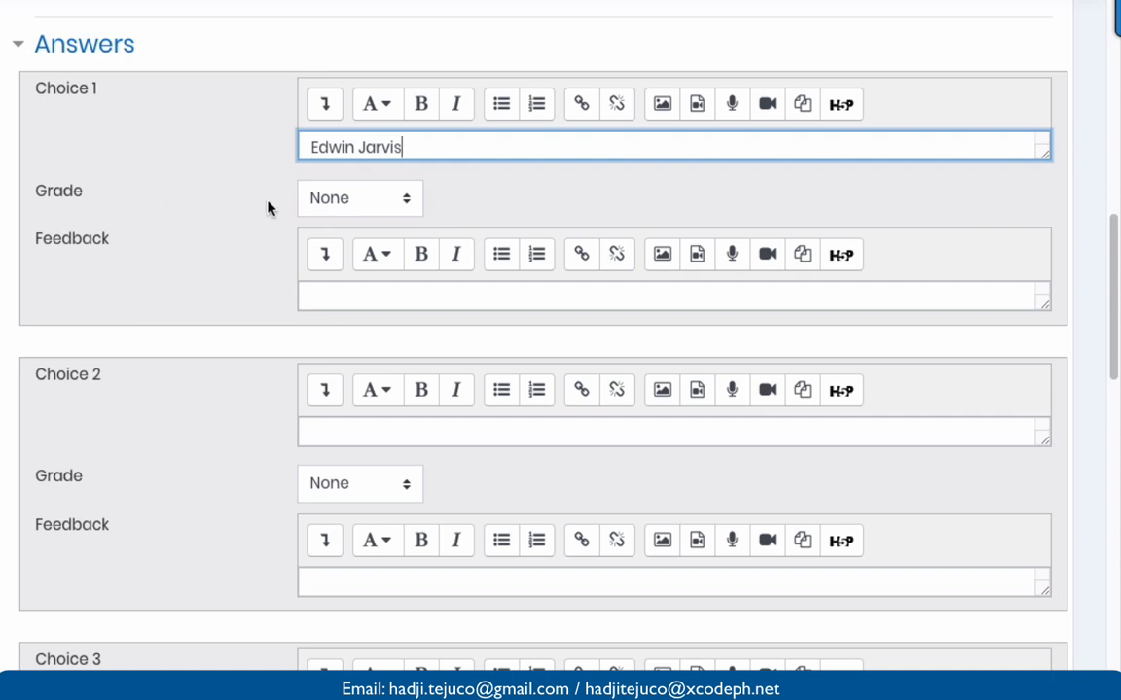
left_click(347, 212)
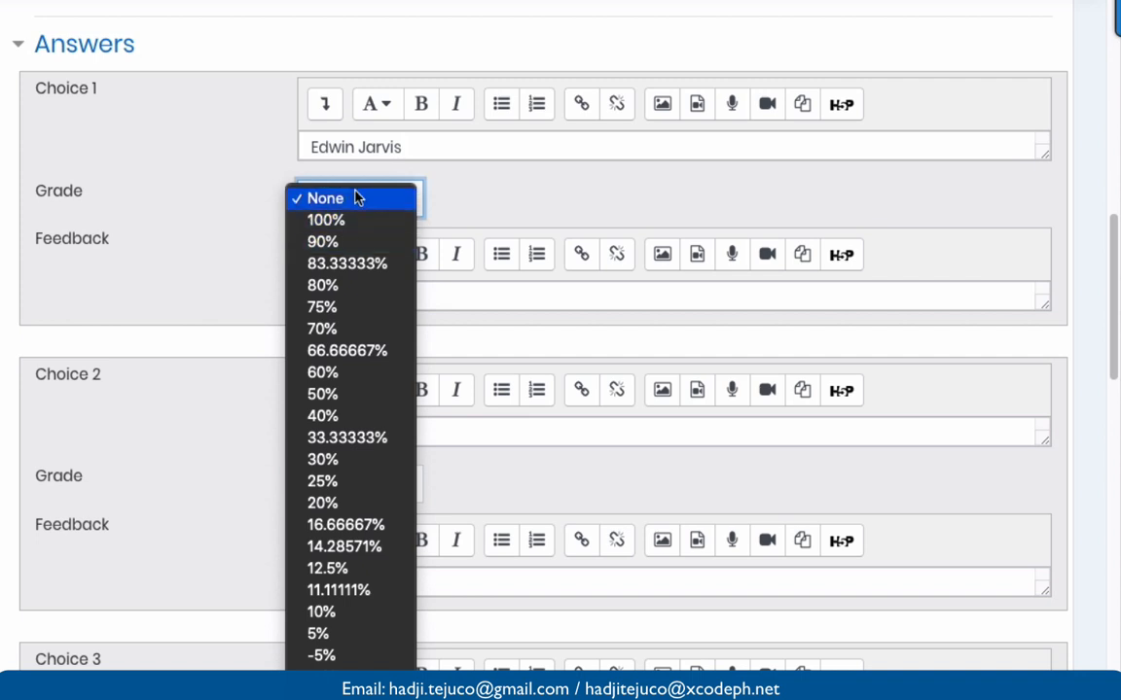
left_click(358, 196)
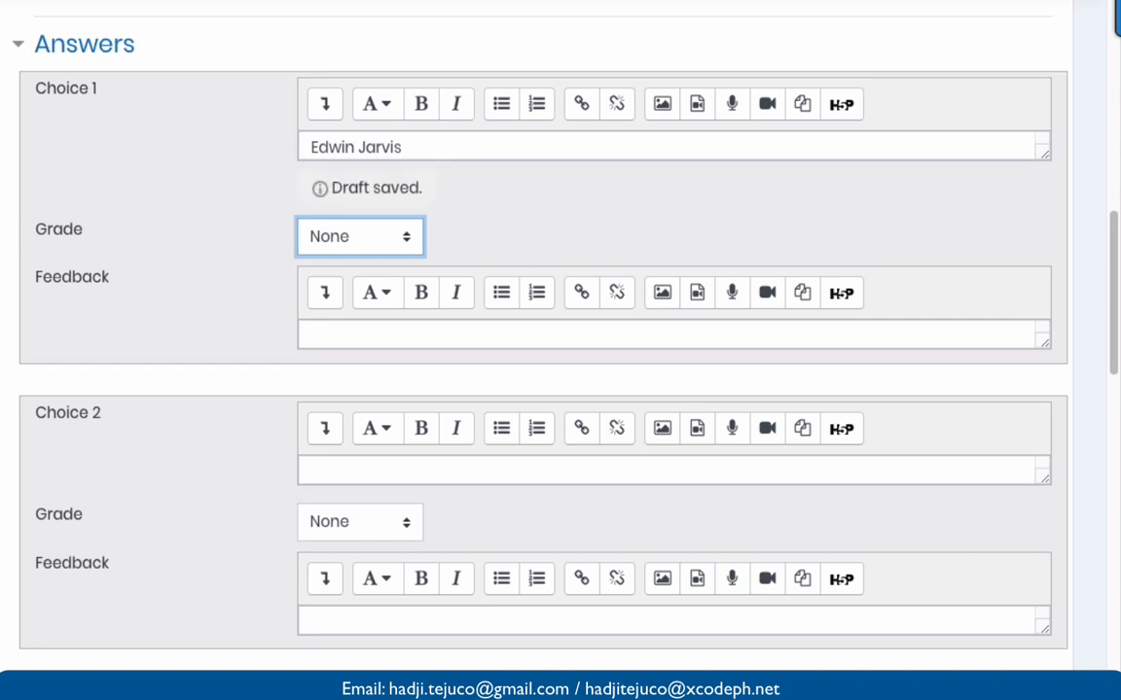
left_click(389, 471)
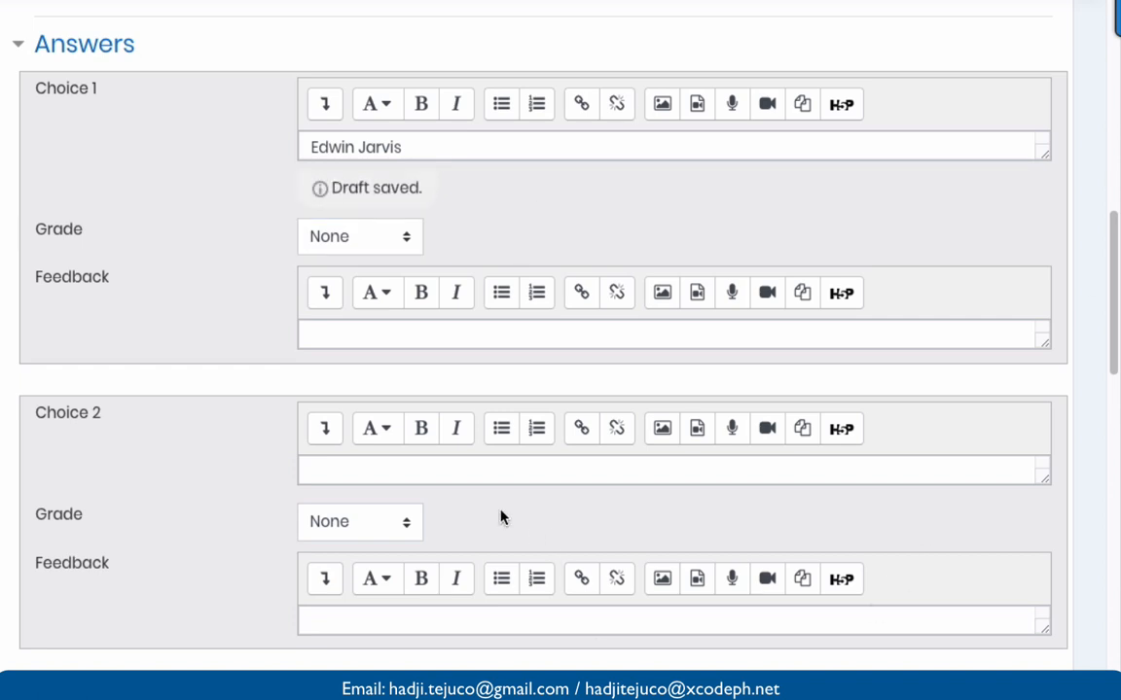
left_click(390, 430)
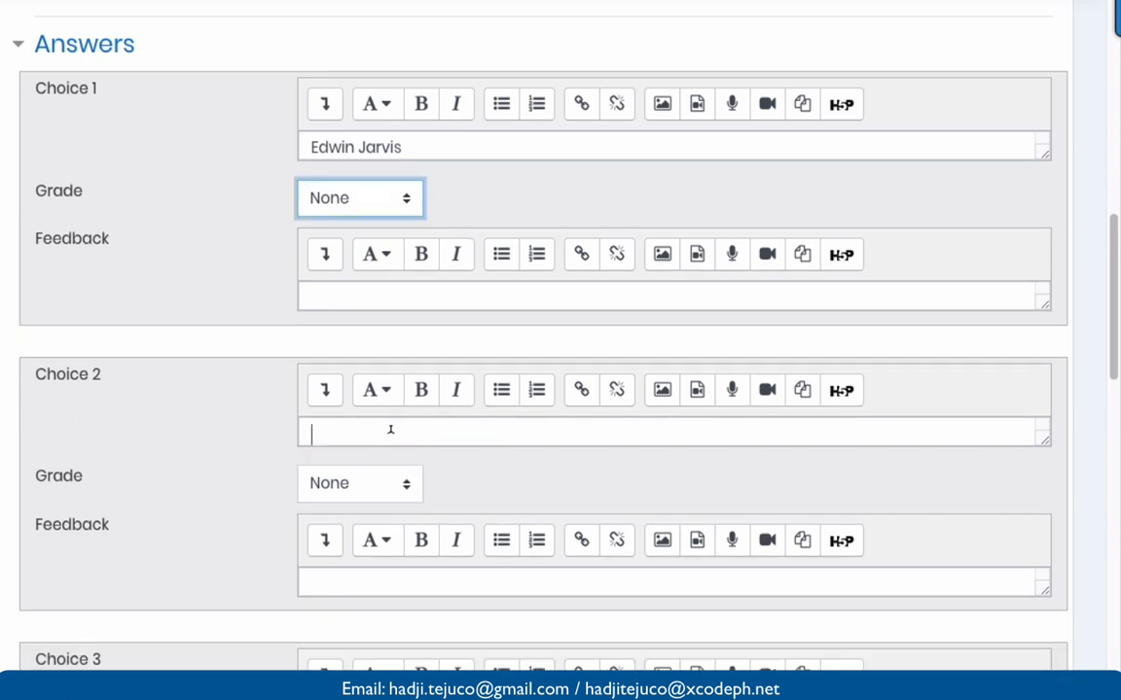
type("Nick Fury")
scroll(390, 430, "down", 1)
scroll(388, 443, "up", 1)
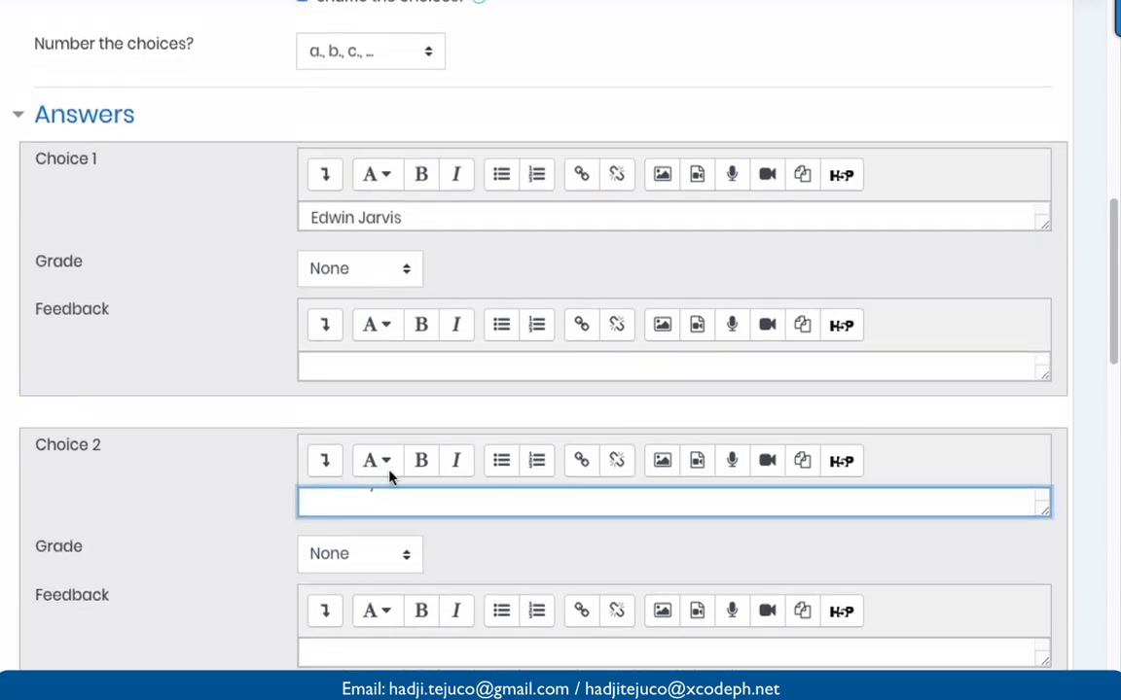
scroll(390, 475, "up", 1)
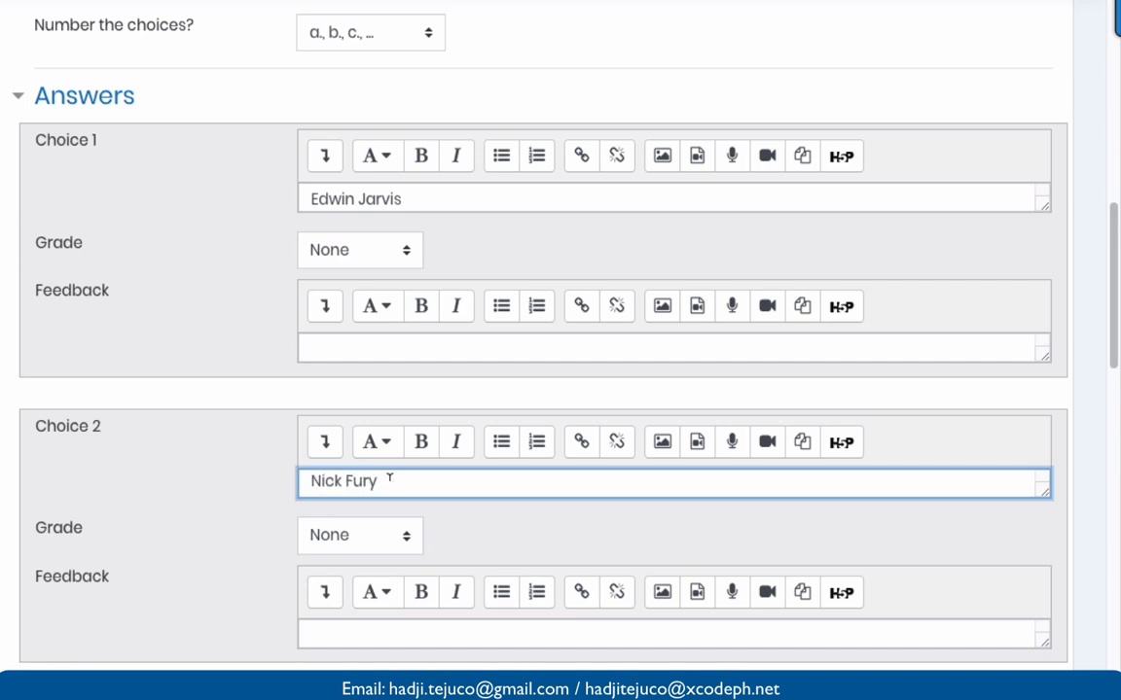
left_click(446, 533)
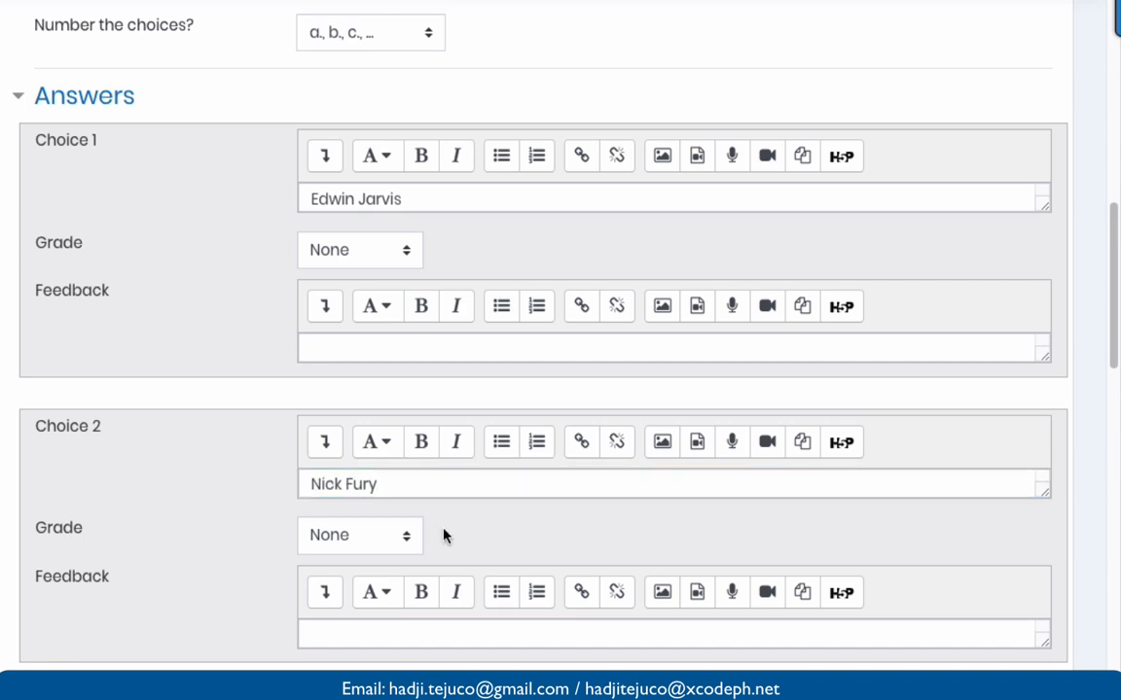
scroll(443, 535, "down", 5)
scroll(443, 535, "down", 1)
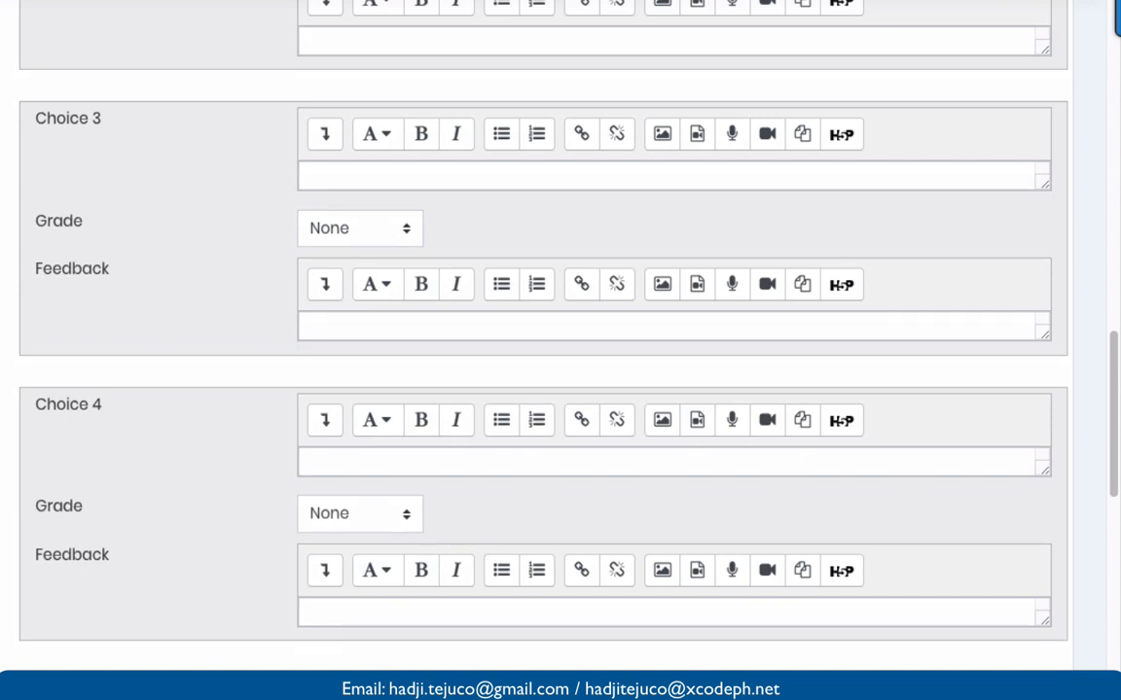
- Enter 'War Machine' as Choice 3 and 'Tony Stark' as Choice 4
left_click(347, 463)
left_click(347, 173)
type("War Machine")
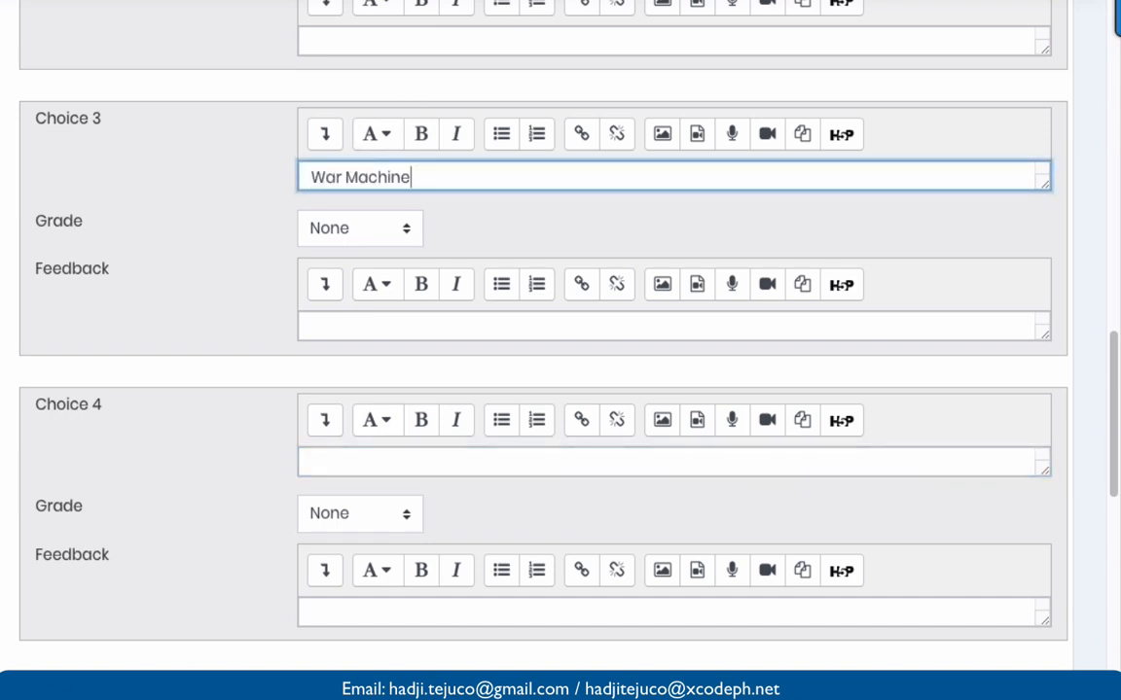
key("Tab")
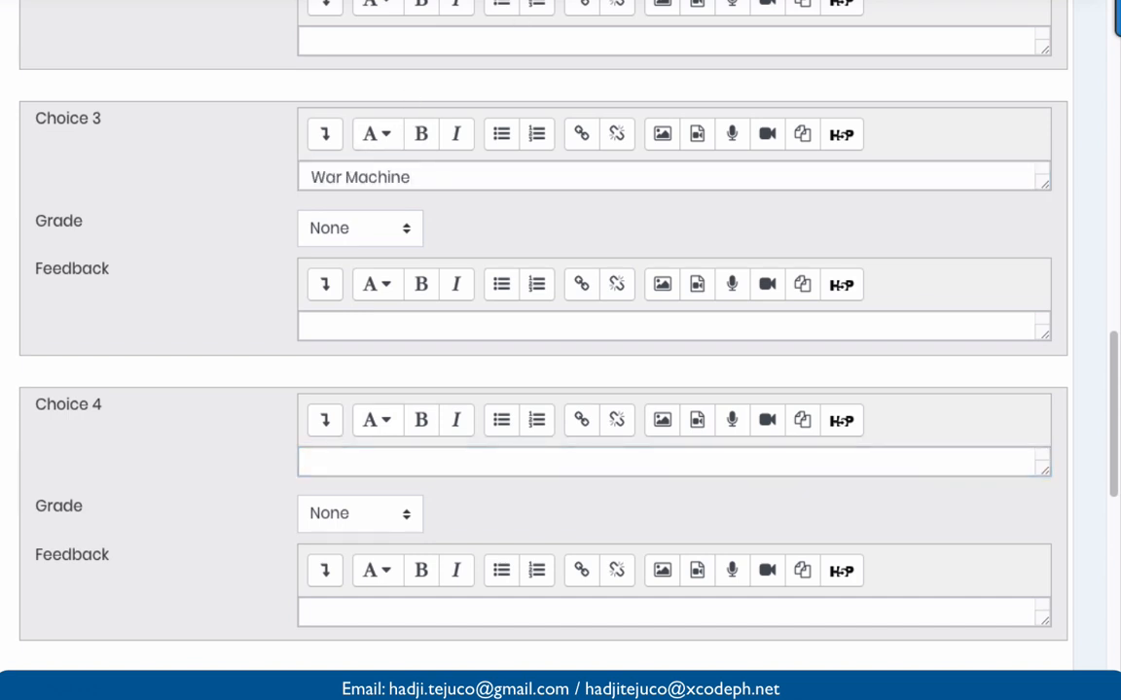
left_click(382, 461)
type("Tony Stark")
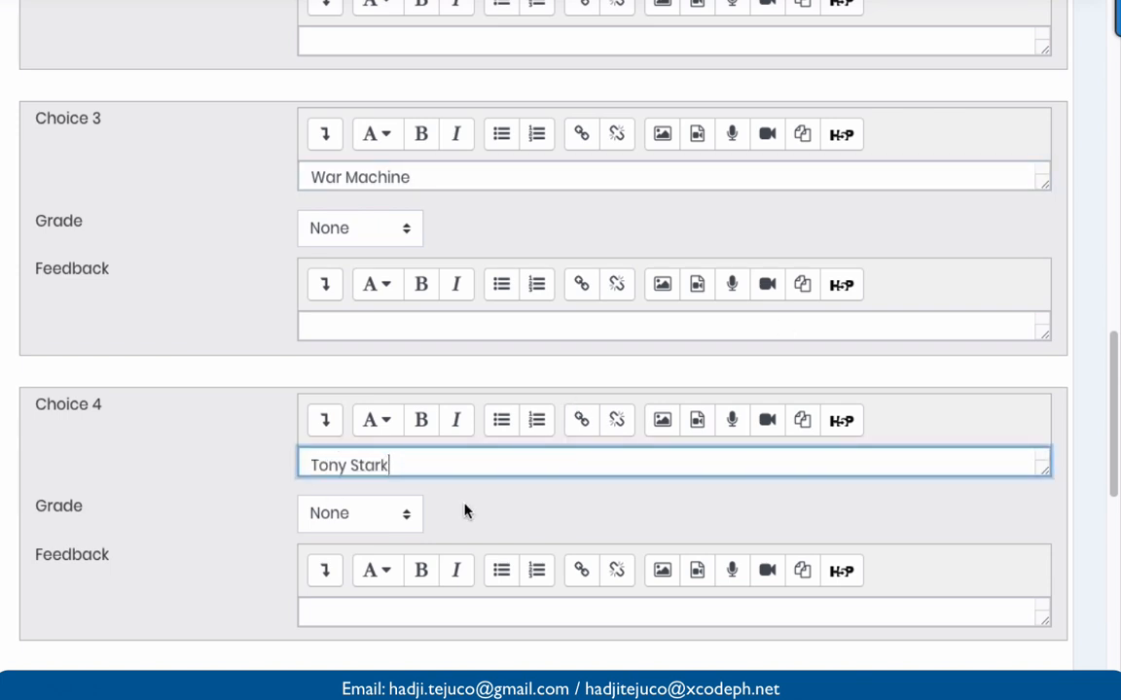
left_click(465, 511)
scroll(465, 512, "down", 1)
left_click(360, 439)
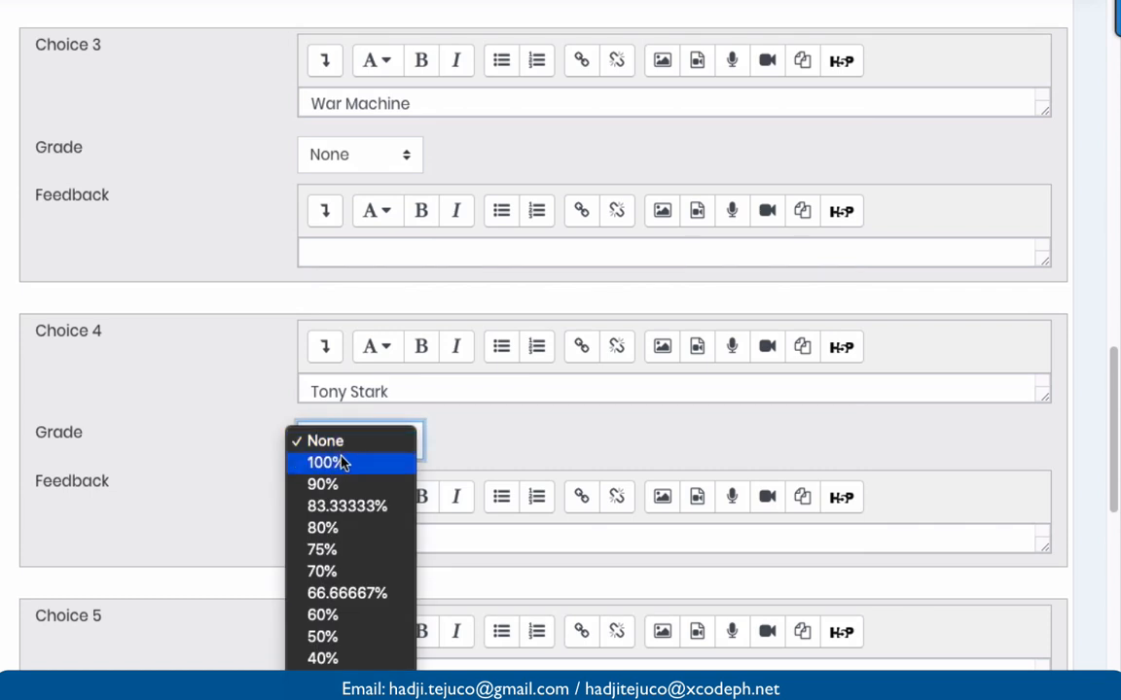
- Give Choice 4, Tony Stark, a 100% grade as the correct answer
left_click(340, 462)
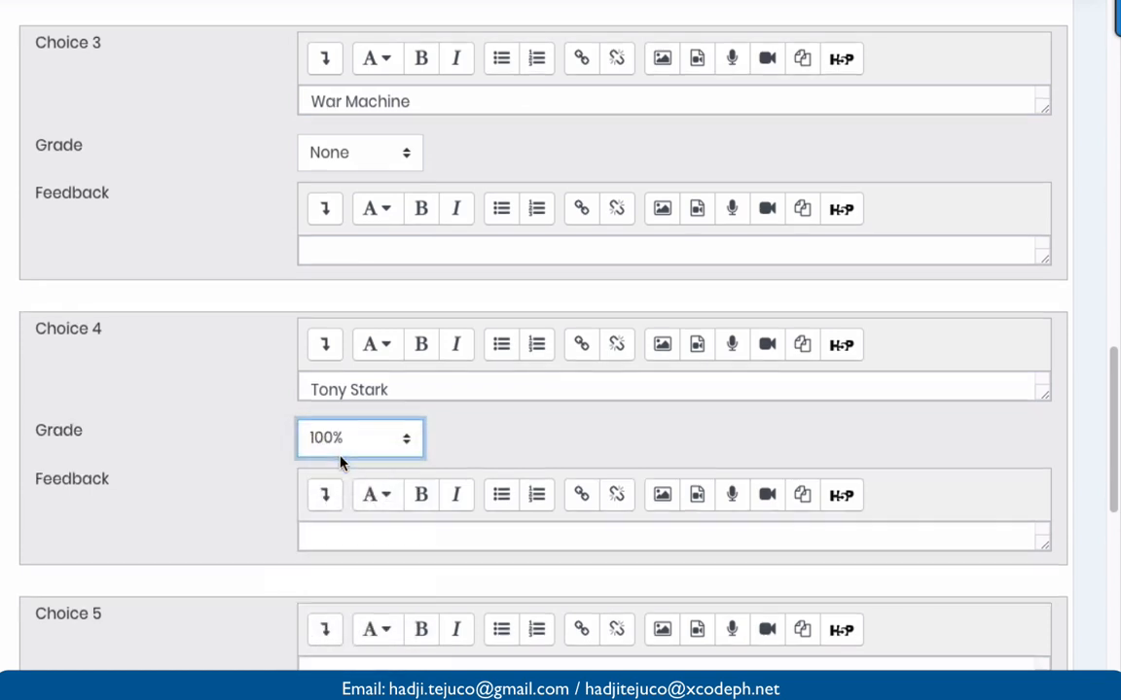
scroll(339, 463, "down", 2)
scroll(205, 496, "down", 2)
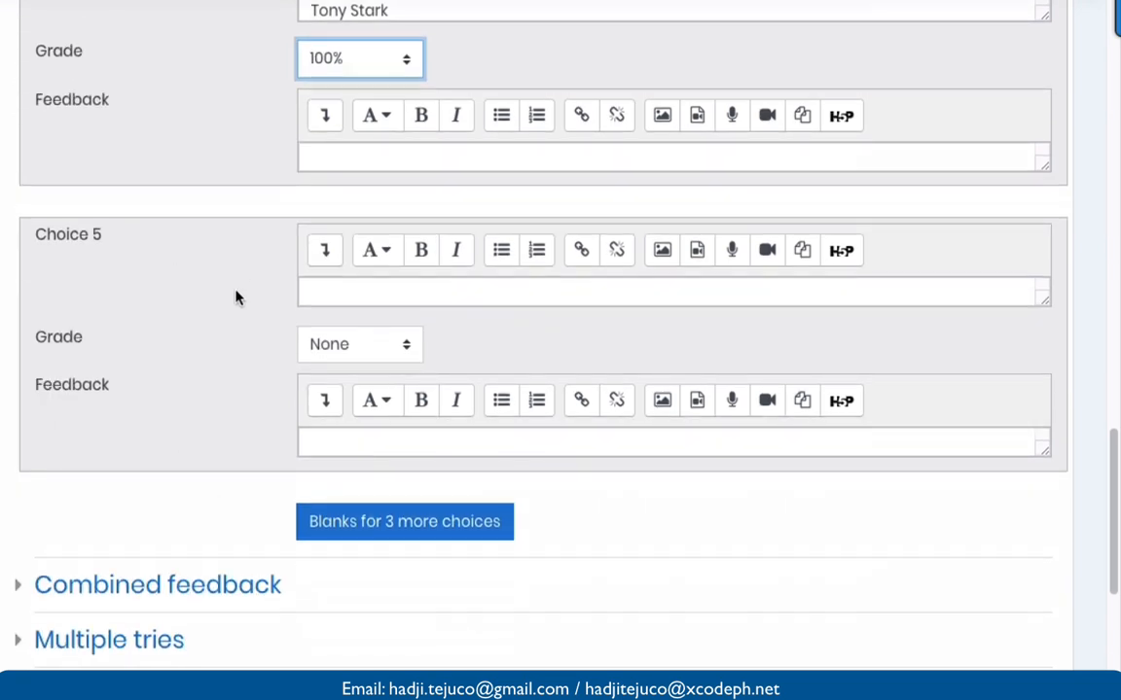
scroll(236, 298, "down", 3)
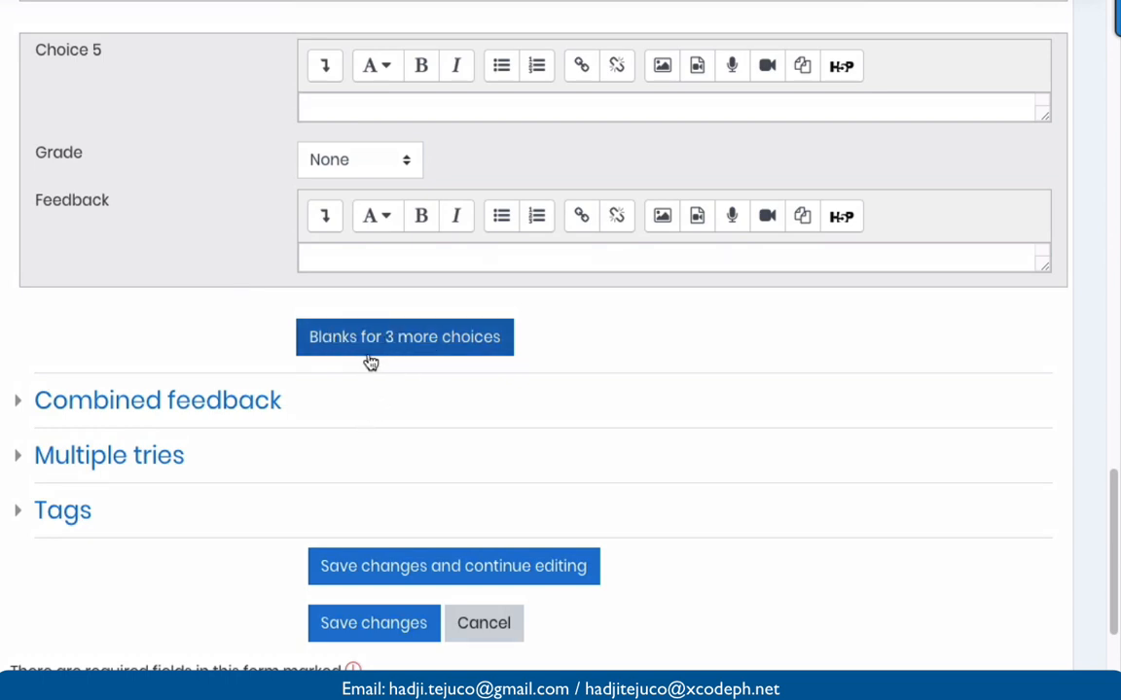
scroll(371, 363, "down", 3)
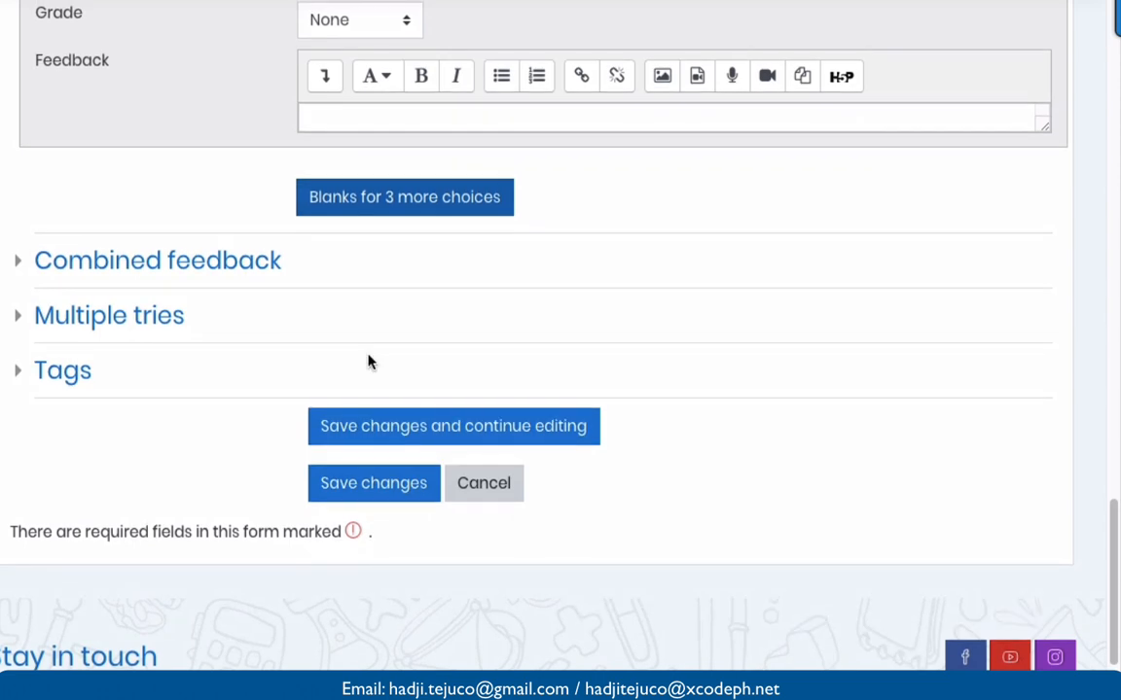
- Save question M1Q1 with 'Save changes and continue editing'
left_click(450, 439)
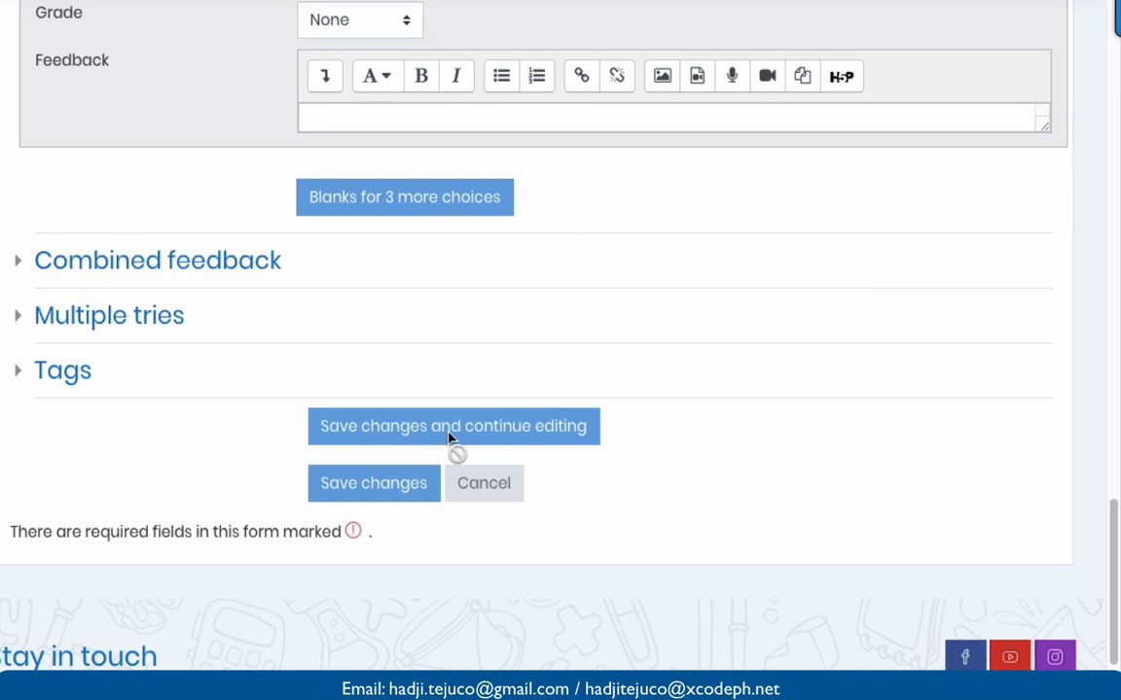
scroll(448, 437, "down", 1)
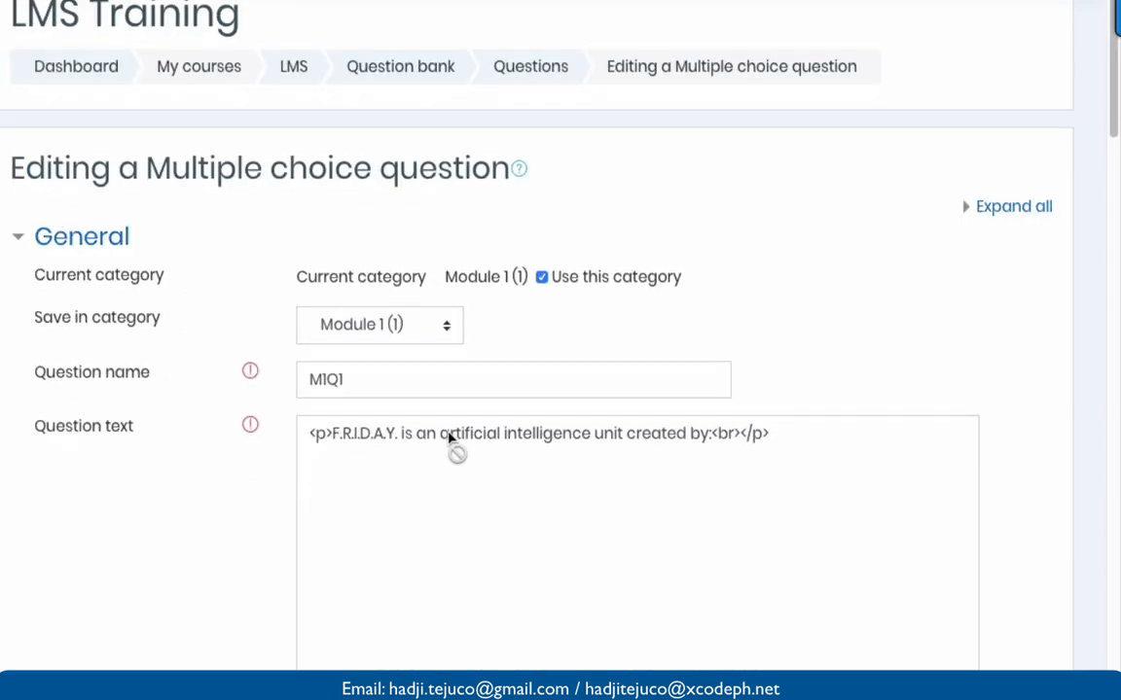
scroll(448, 437, "down", 1)
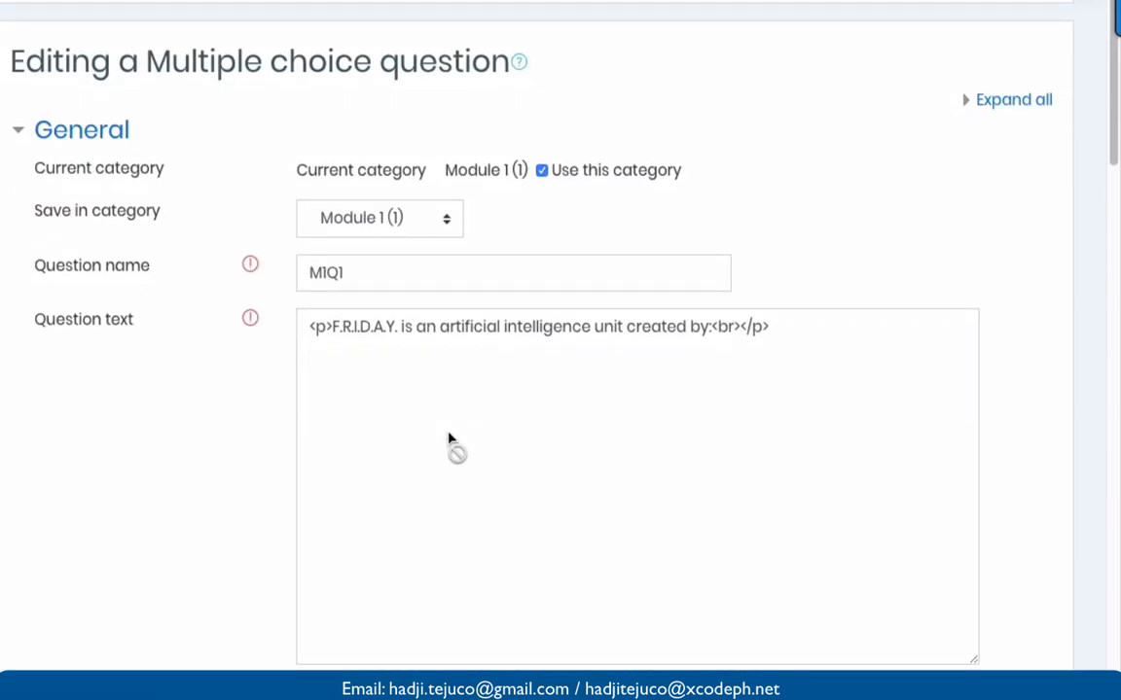
scroll(247, 450, "down", 2)
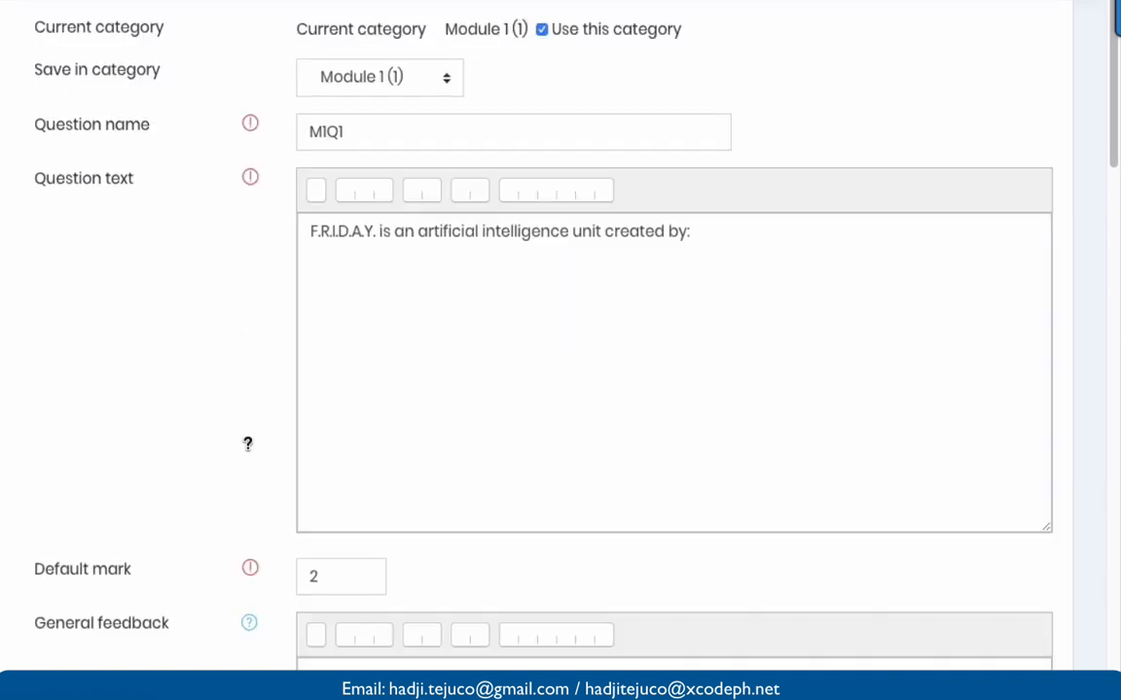
scroll(247, 450, "down", 5)
scroll(247, 451, "down", 12)
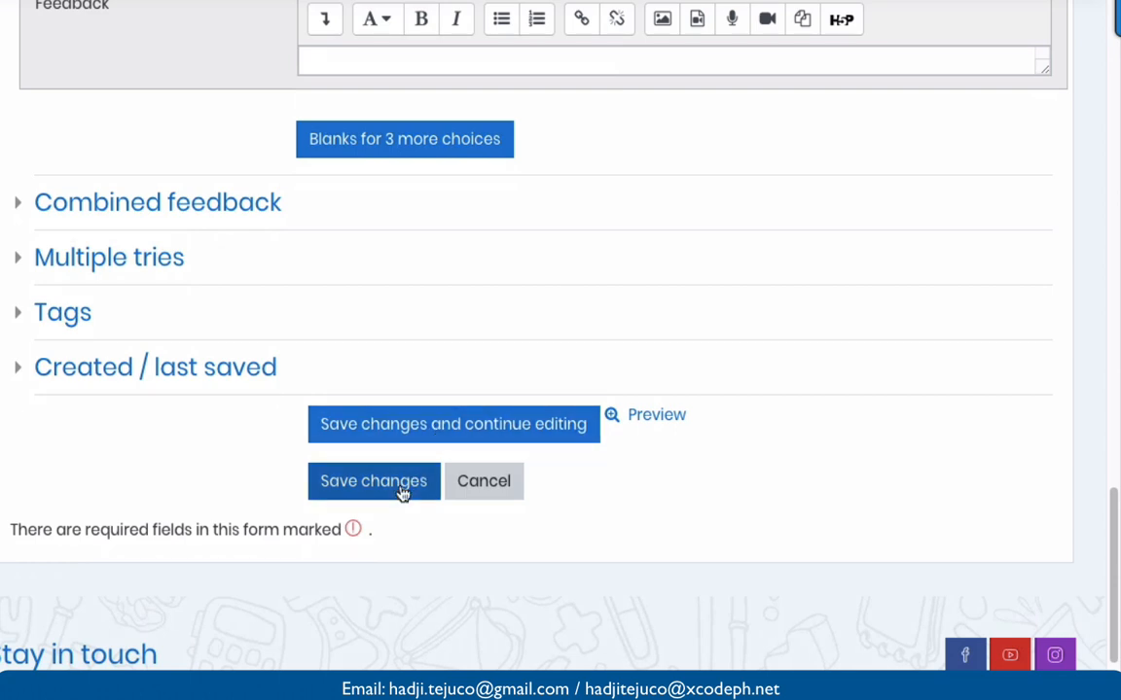
left_click(613, 420)
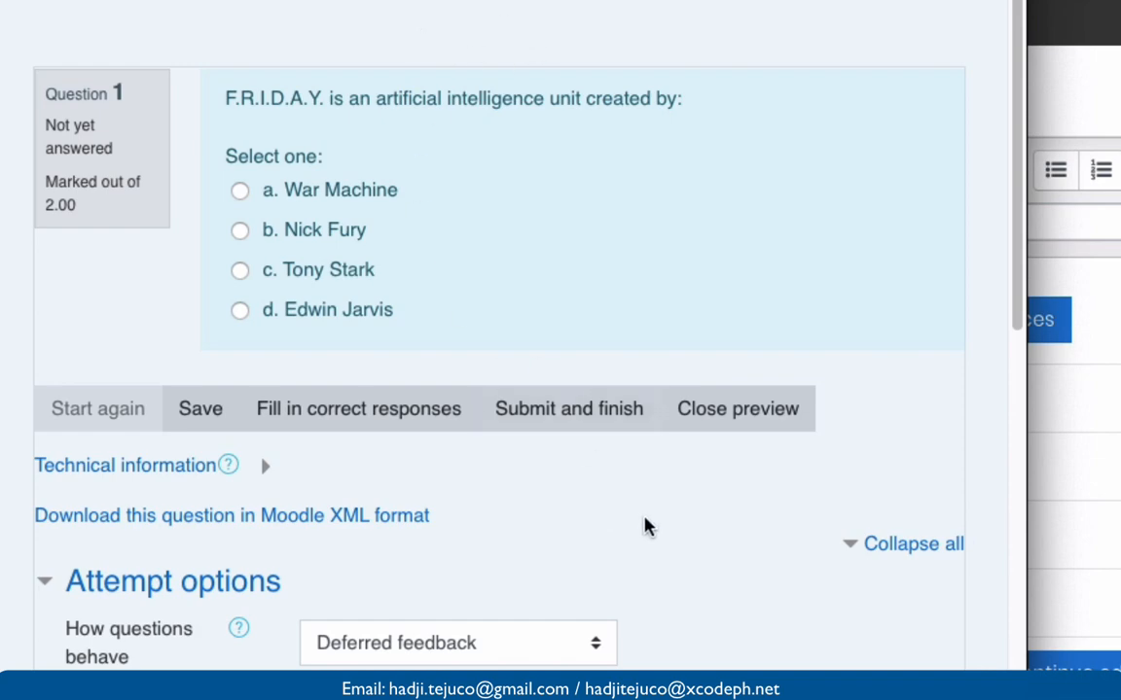
left_click(750, 423)
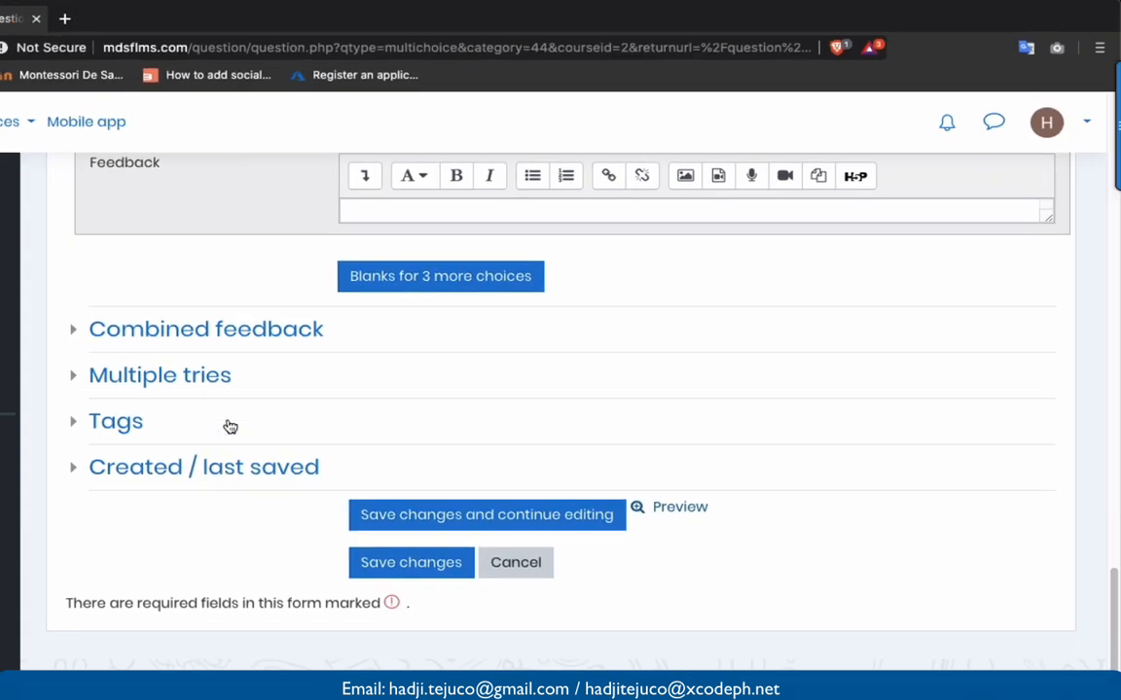
- Save question M1Q1 and return to the Module 1 question bank list
left_click(372, 563)
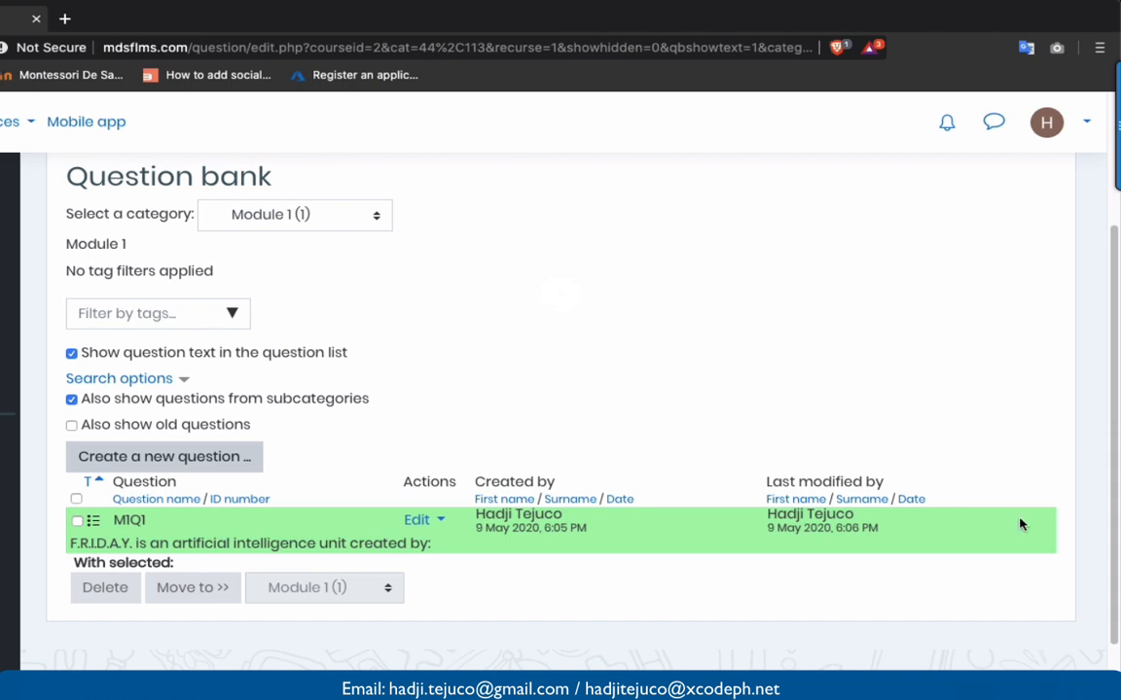
mouse_move(1117, 126)
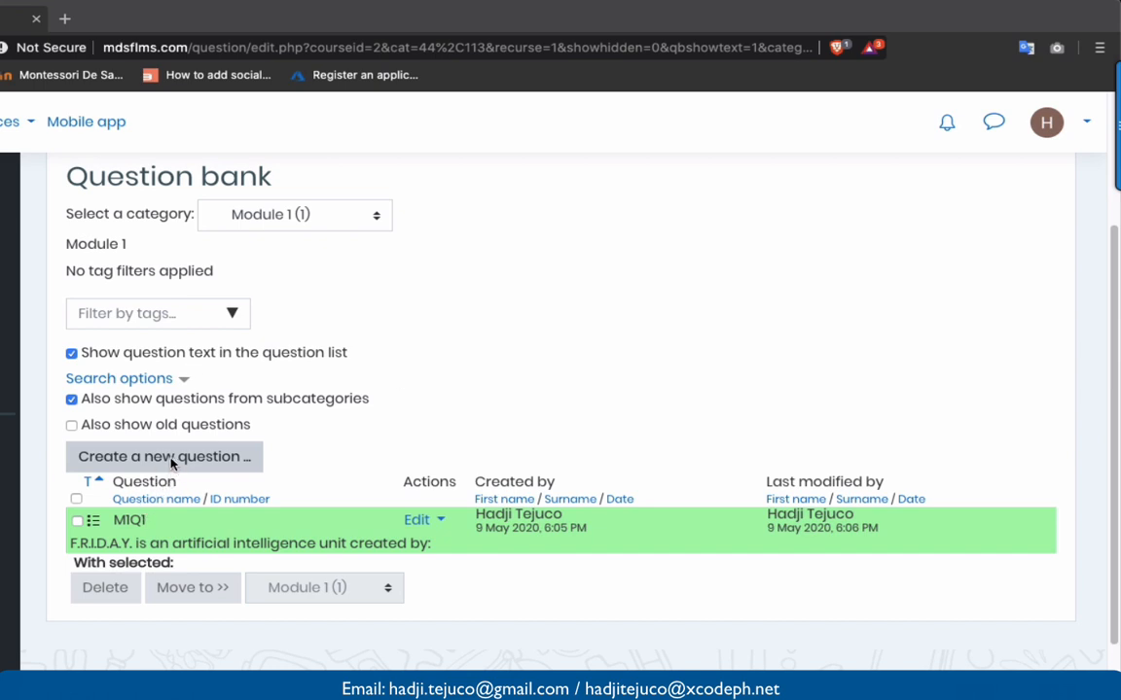
- Start a new Multiple choice question in the Module 1 bank
left_click(246, 463)
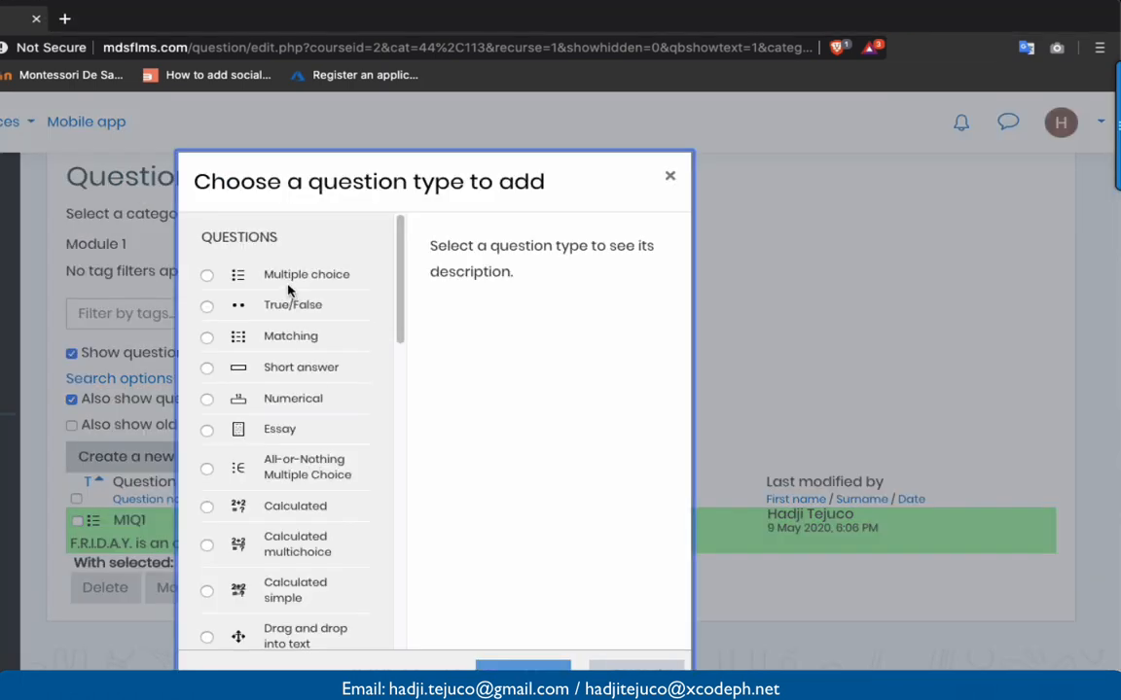
left_click(260, 261)
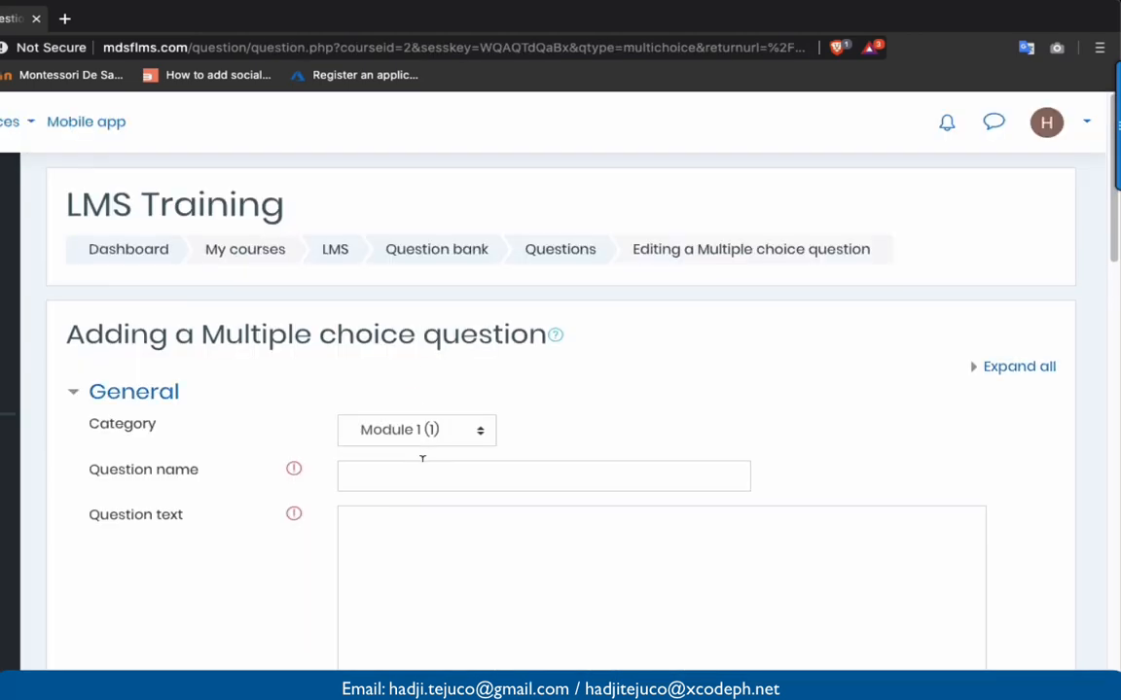
scroll(422, 458, "down", 1)
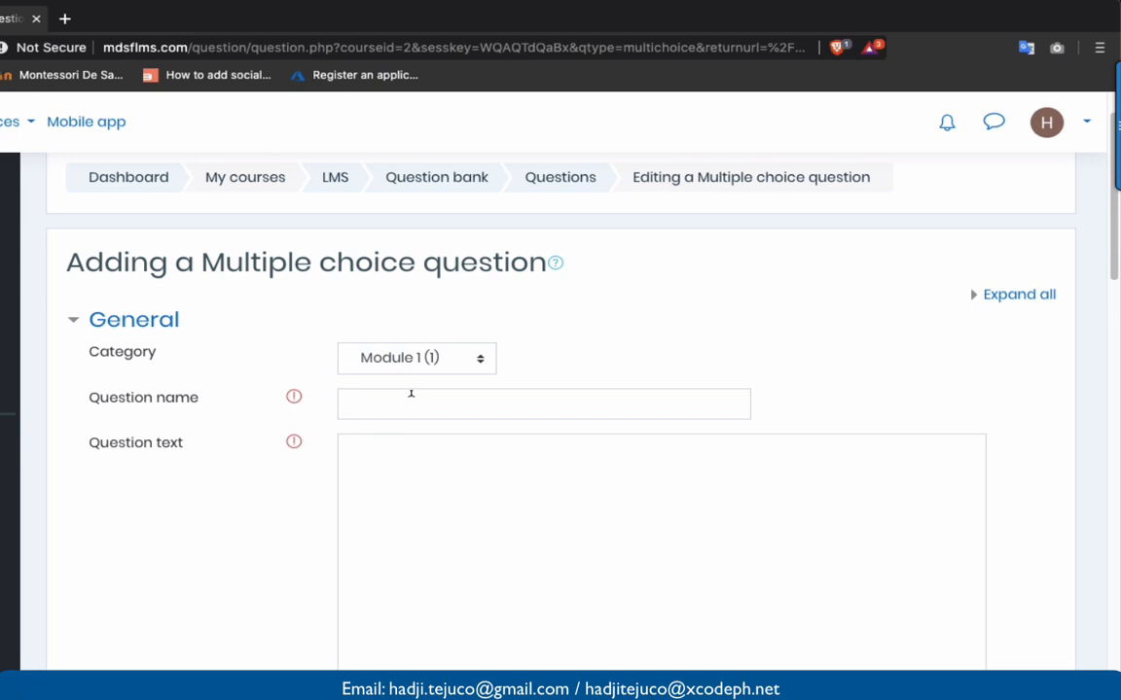
scroll(410, 393, "up", 1)
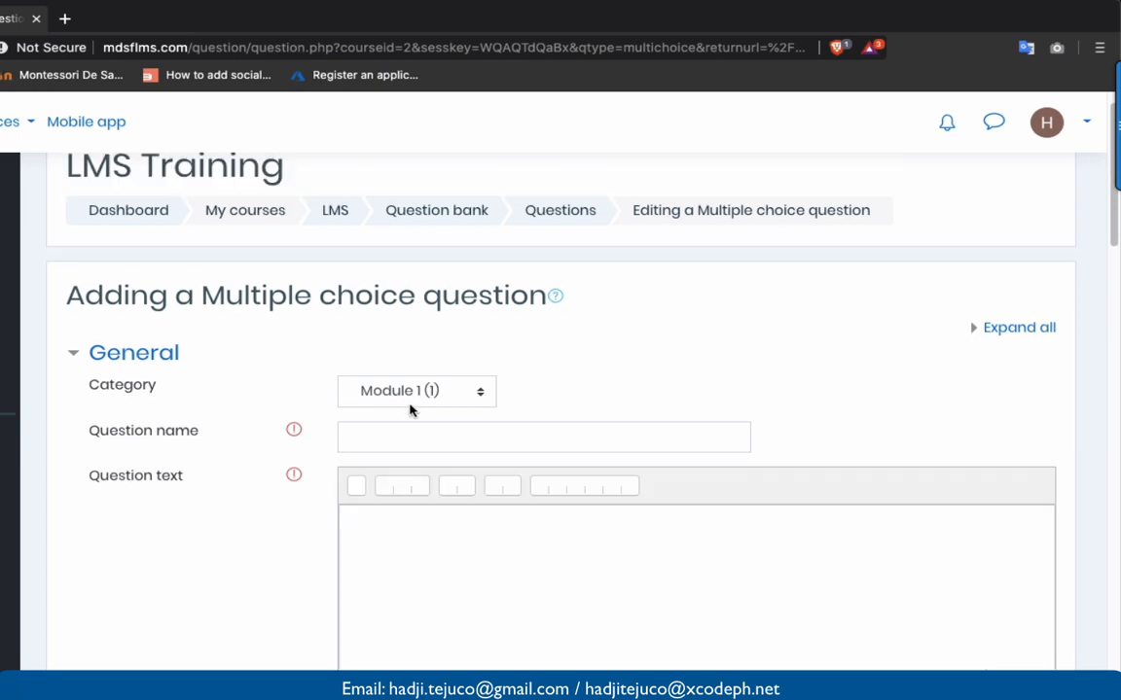
- Name the question M1Q2 and paste the Avengers question text
left_click(402, 432)
type("M")
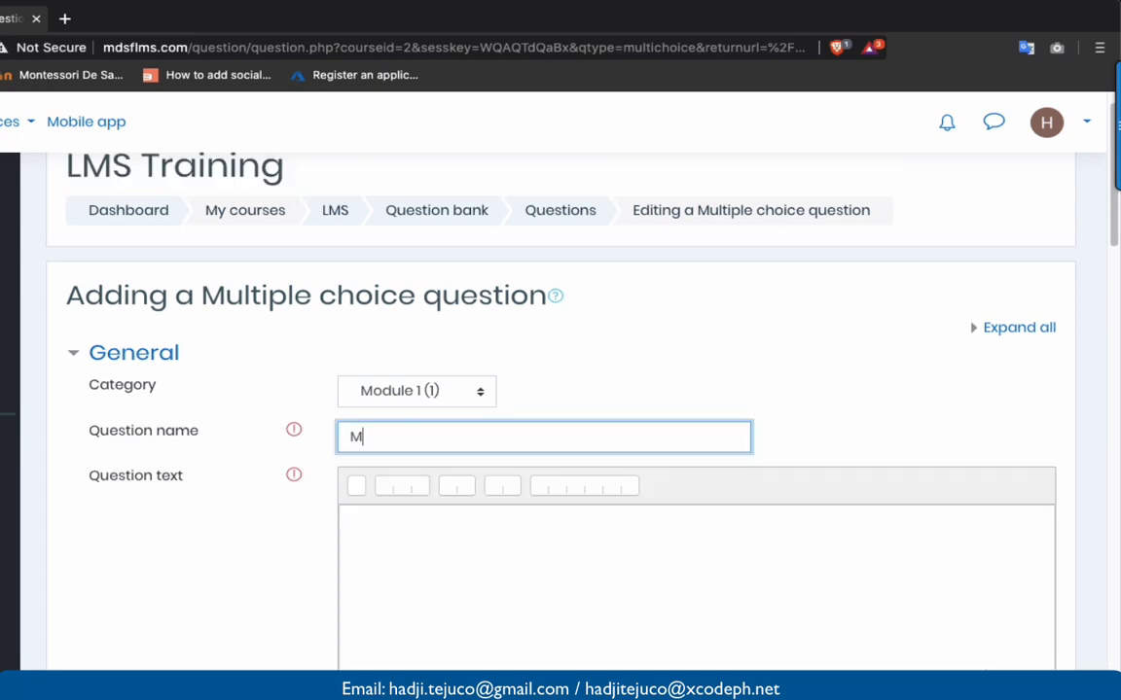
type("1Q")
key("BackSpace")
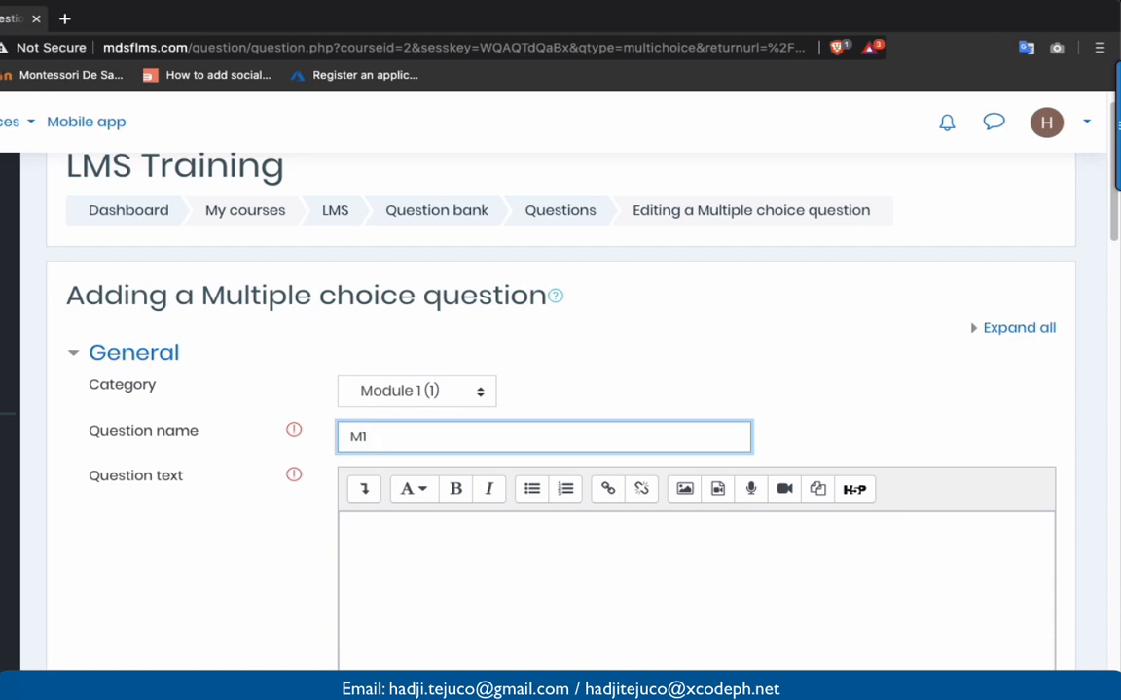
type("Q2")
left_click(412, 586)
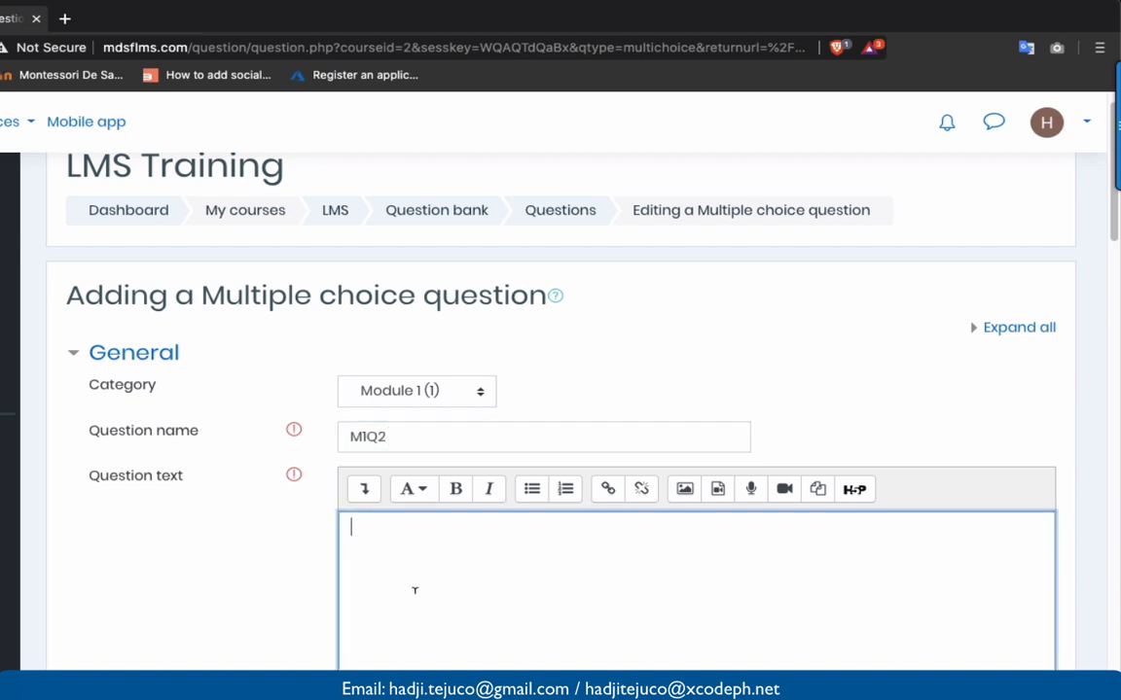
type("At the end of \"The Avengers\", what do the Avengers do eat together before disassembling?")
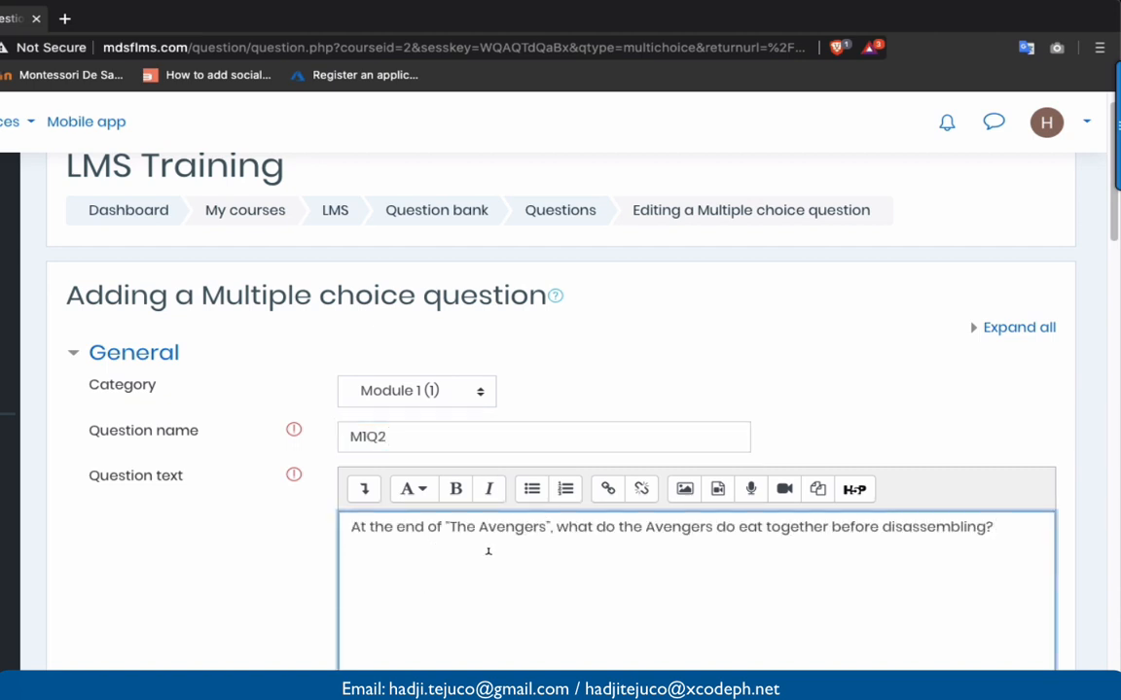
scroll(488, 552, "down", 3)
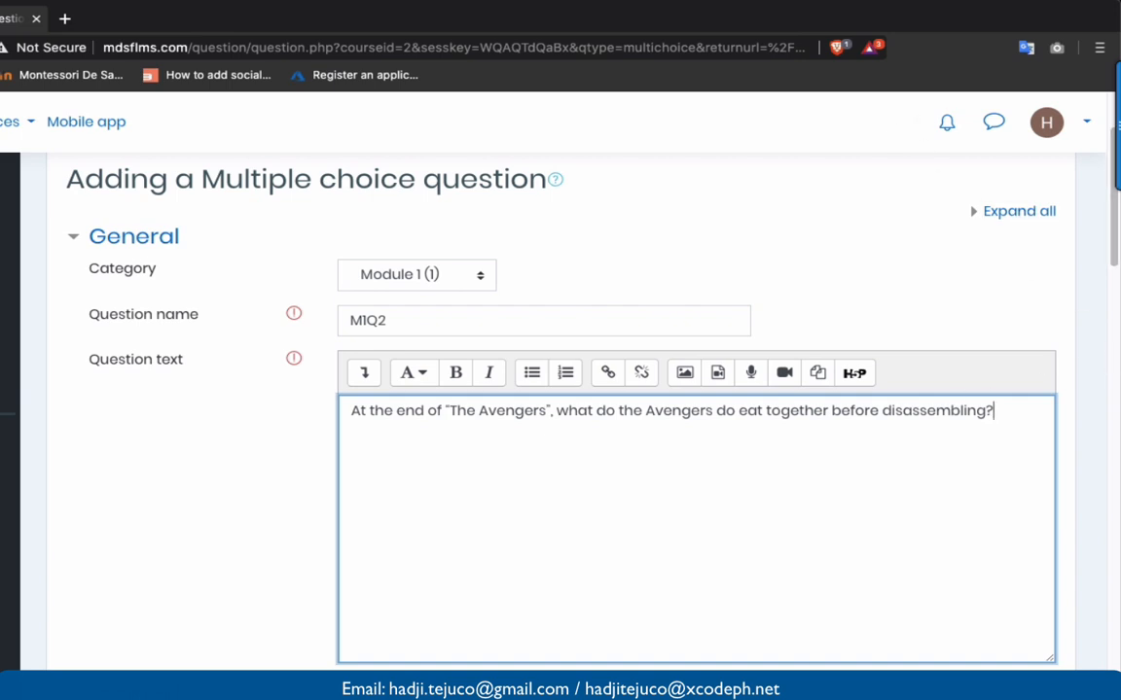
key("super+Tab")
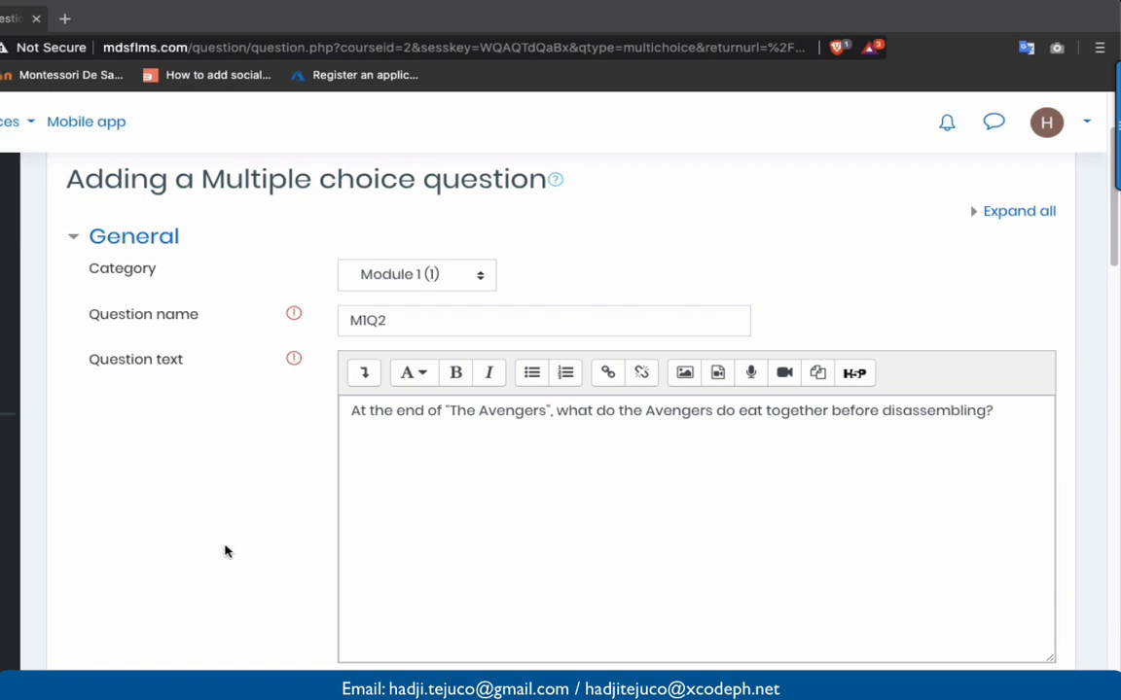
scroll(214, 549, "down", 4)
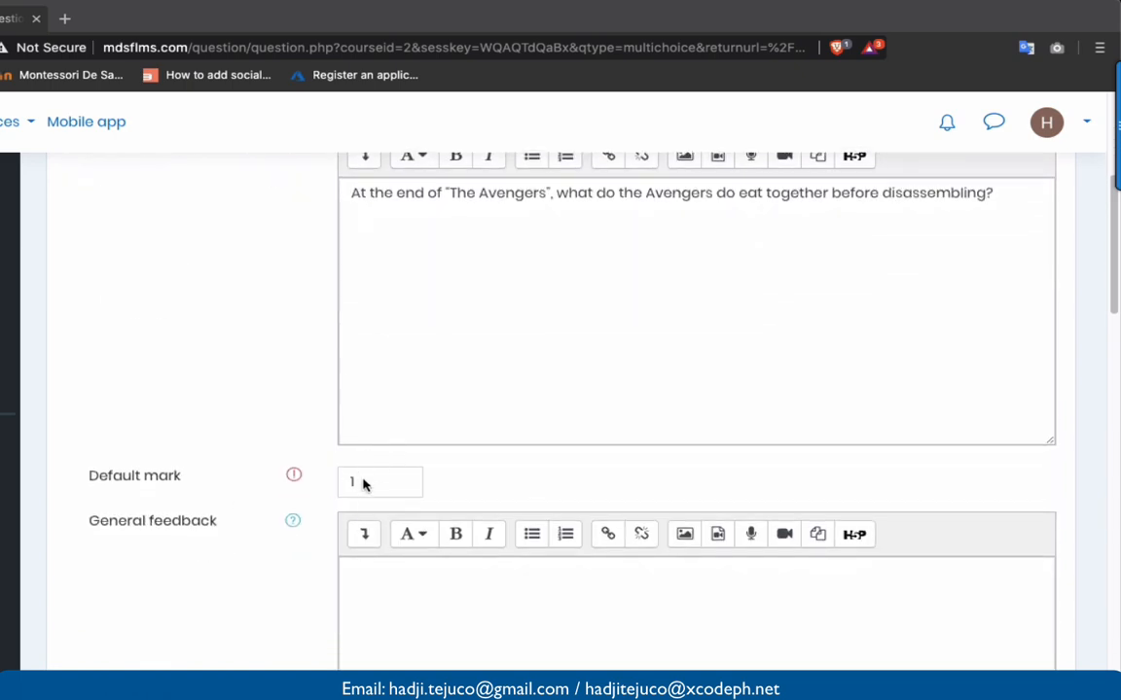
- Enter sushi as Choice 1 and shawarma as Choice 2, graded 100%
scroll(362, 485, "down", 5)
scroll(363, 484, "down", 2)
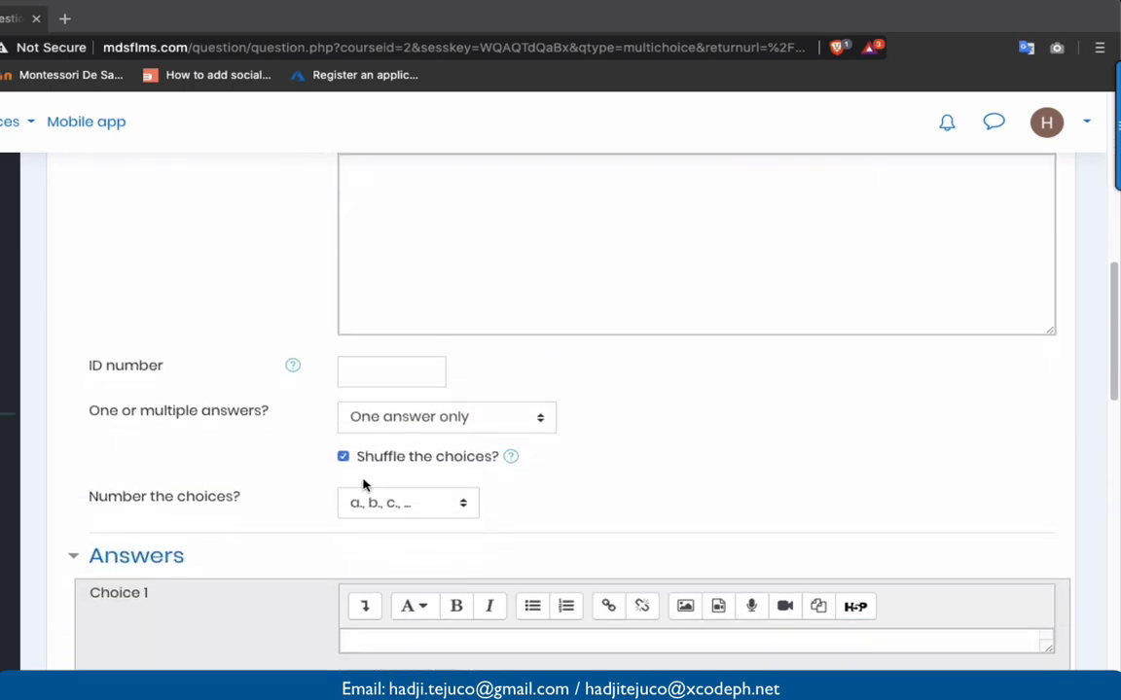
scroll(363, 485, "down", 3)
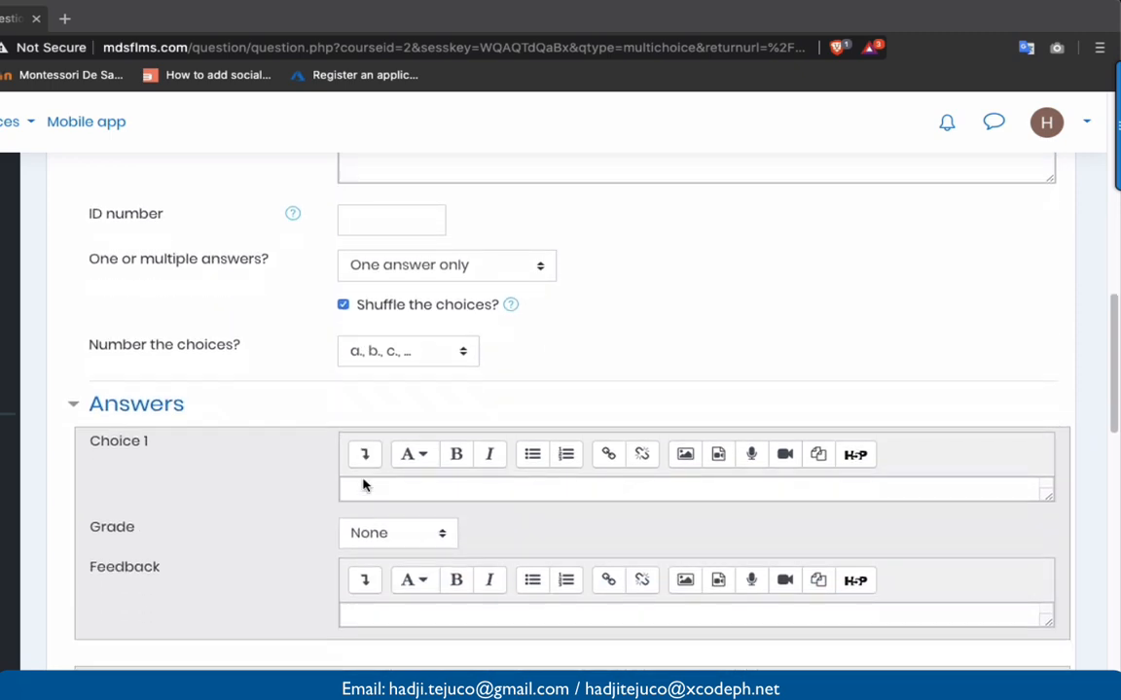
left_click(373, 494)
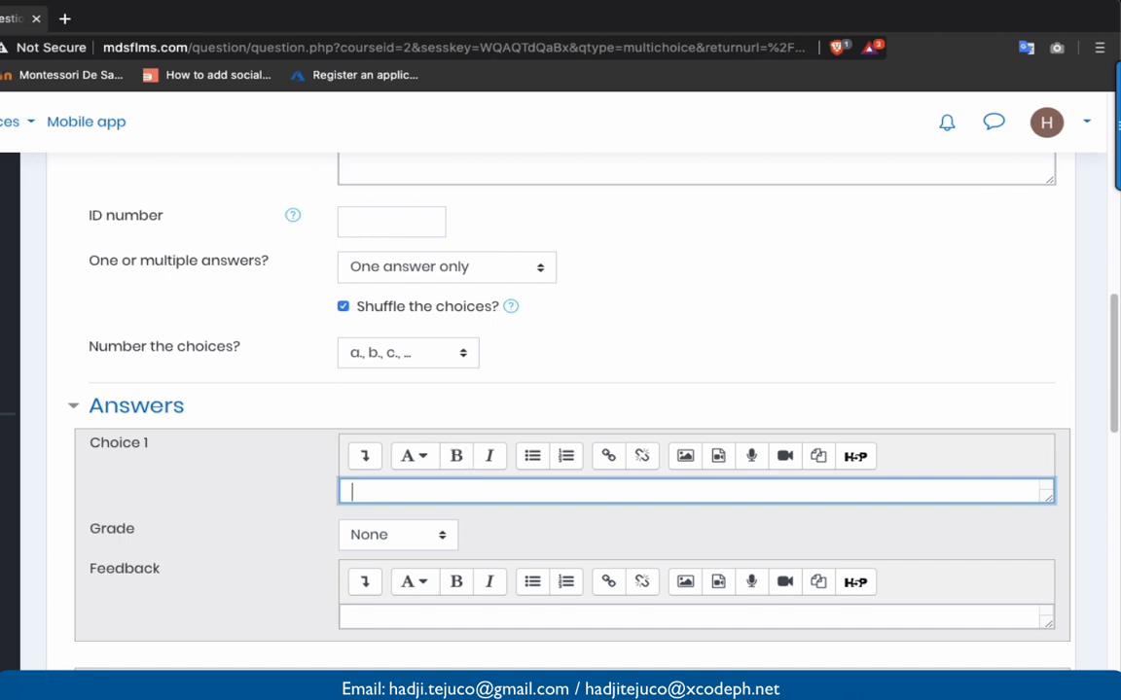
mouse_move(1083, 167)
type("su")
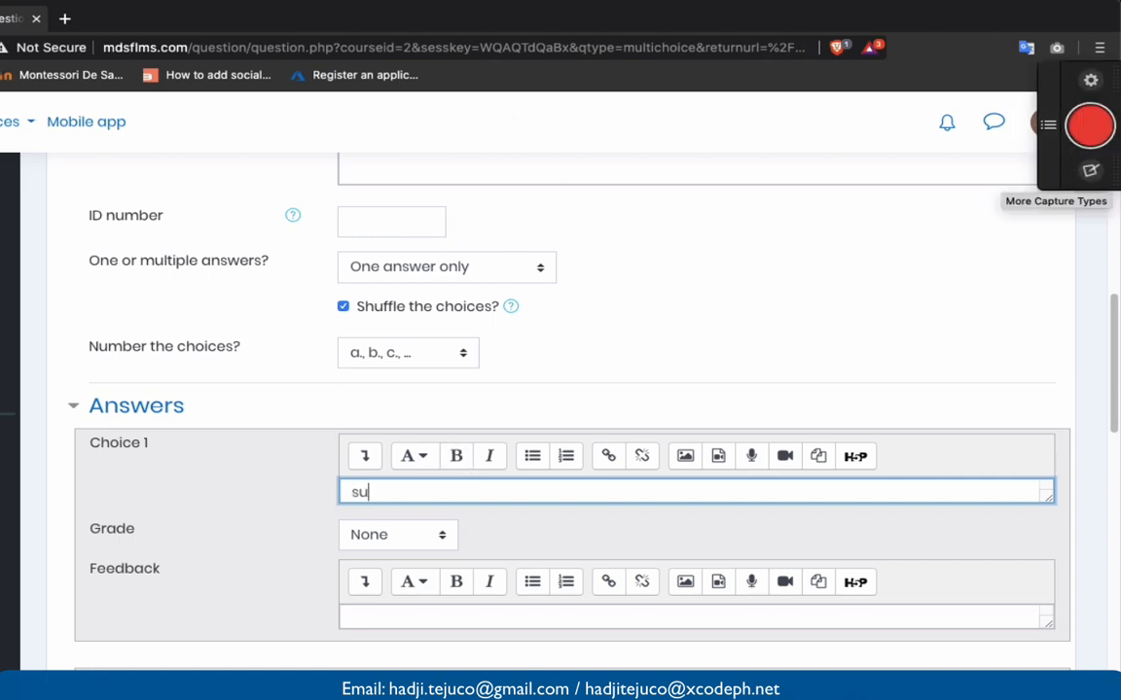
type("shi")
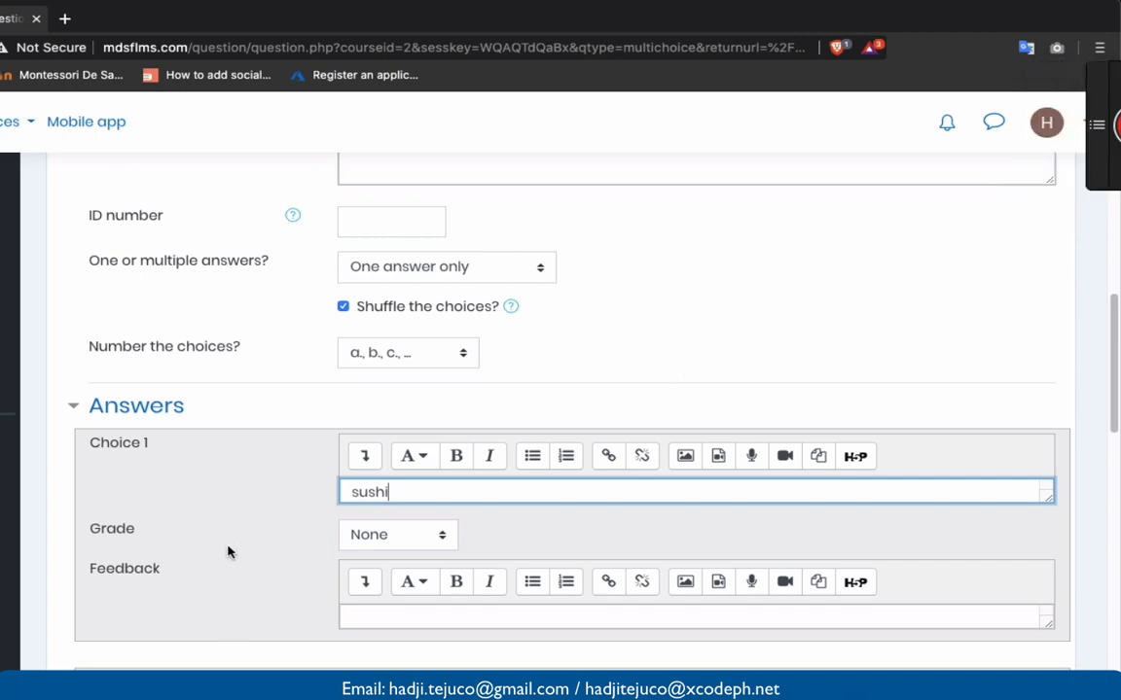
left_click(224, 552)
scroll(224, 552, "down", 3)
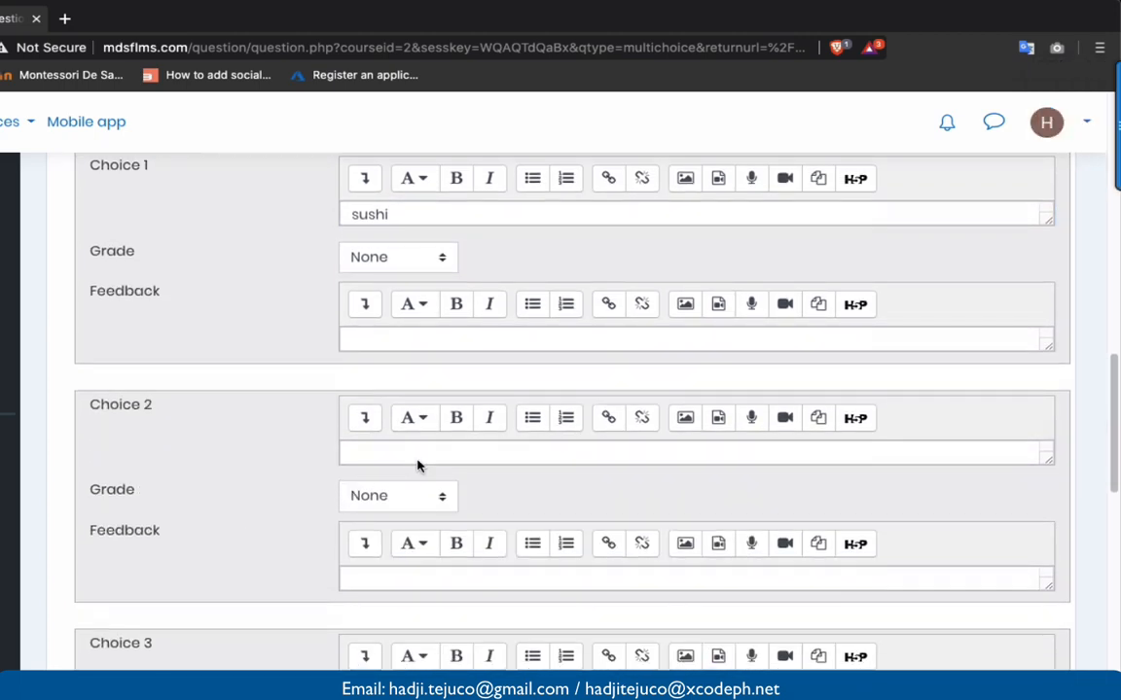
left_click(423, 448)
type("sha")
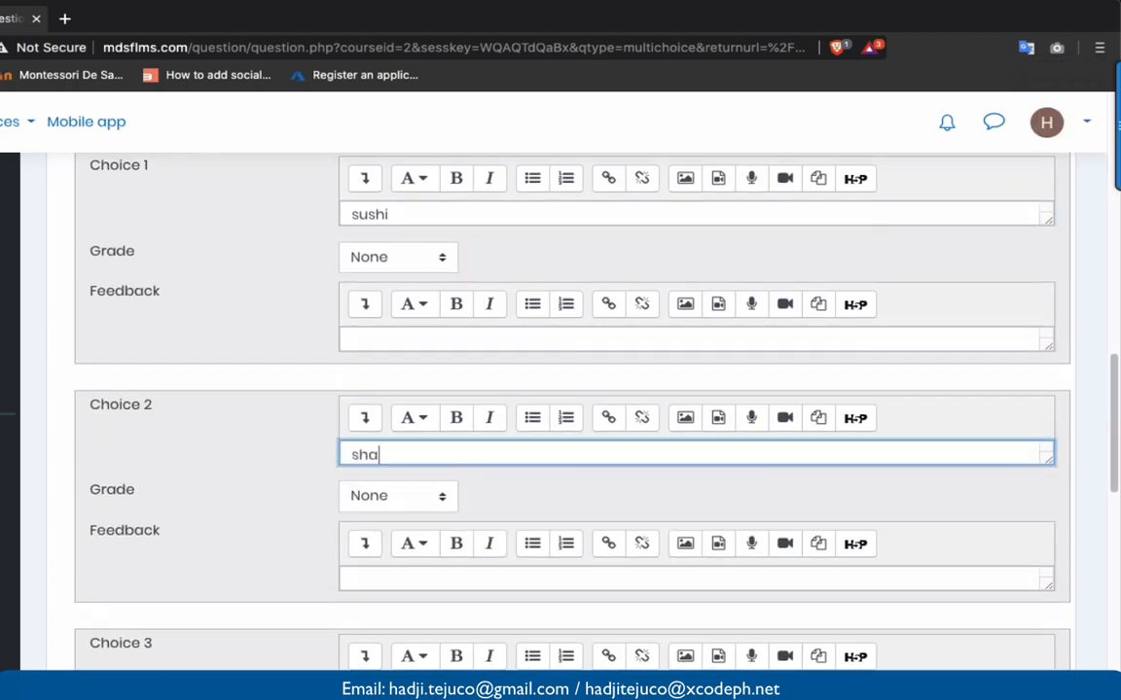
type("warma")
left_click(405, 497)
left_click(398, 515)
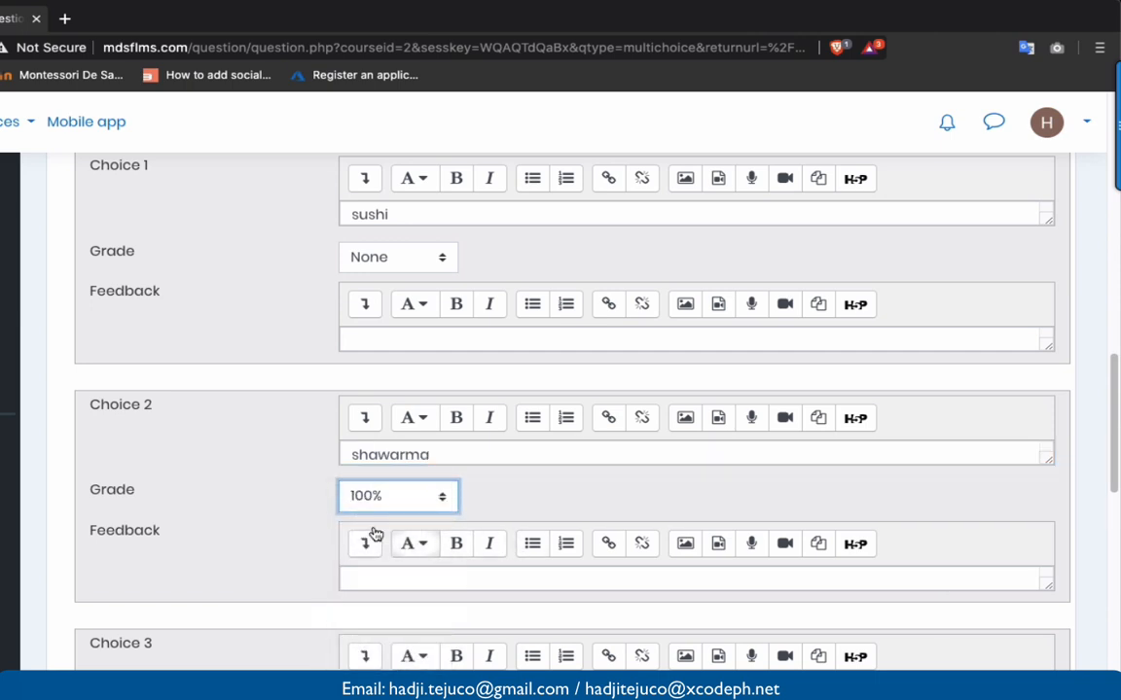
- Enter spaghetti and Salad as Choices 3 and 4, then save the question
scroll(248, 512, "down", 3)
left_click(374, 539)
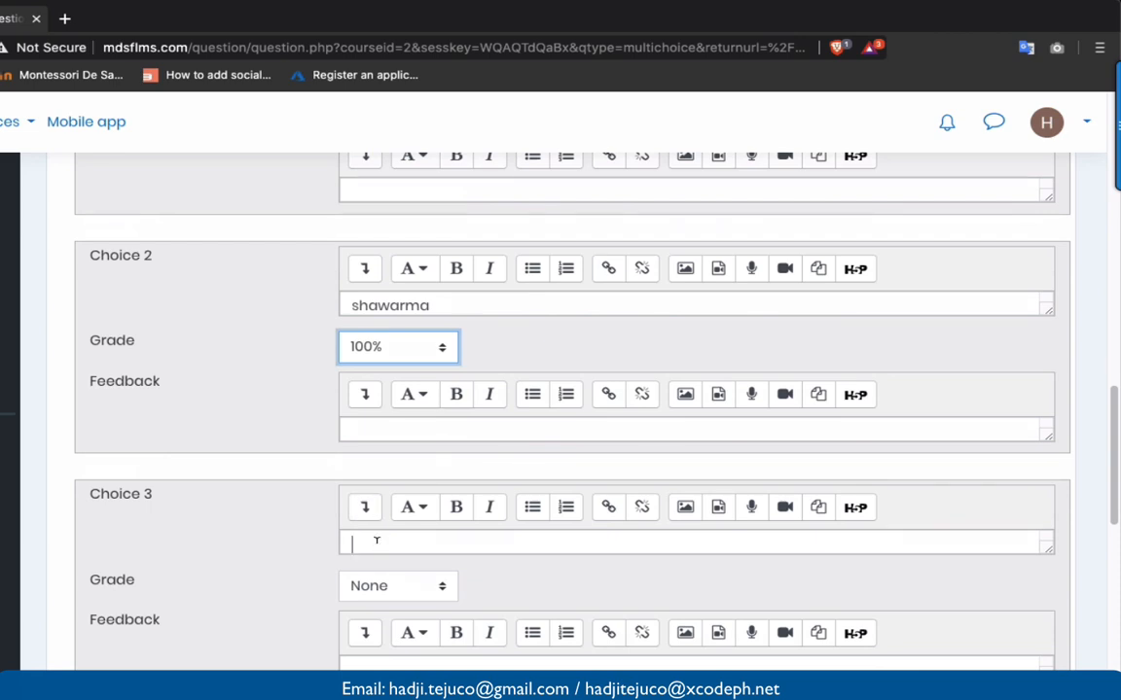
type("spaga")
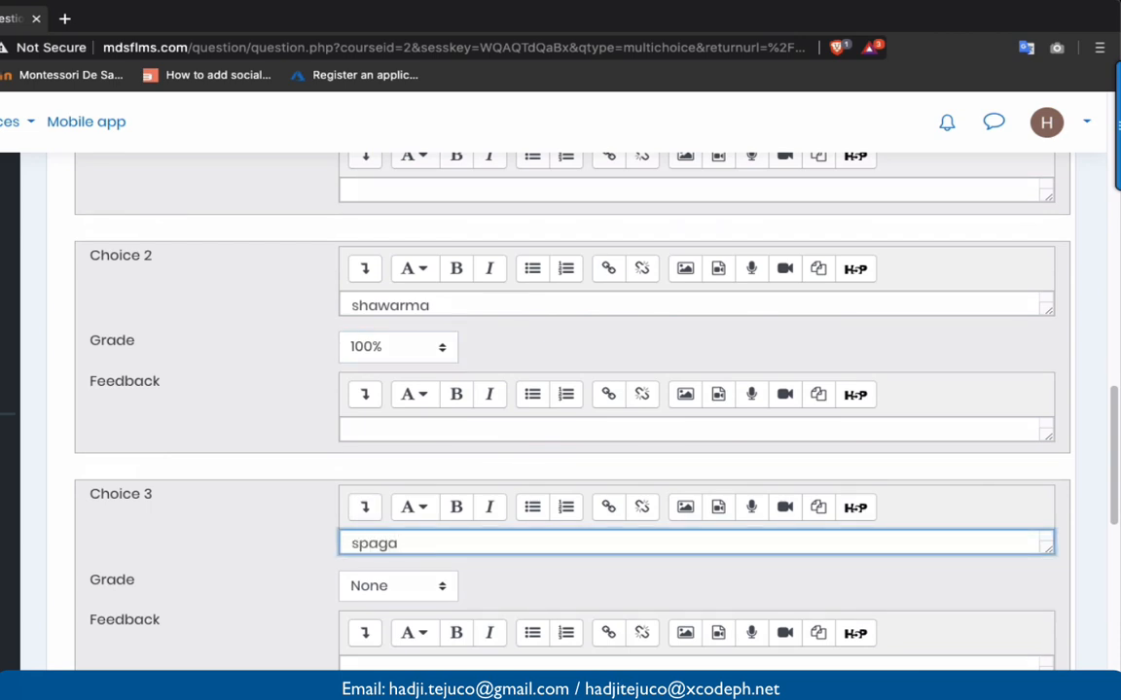
type("he")
left_click(216, 609)
scroll(216, 608, "down", 4)
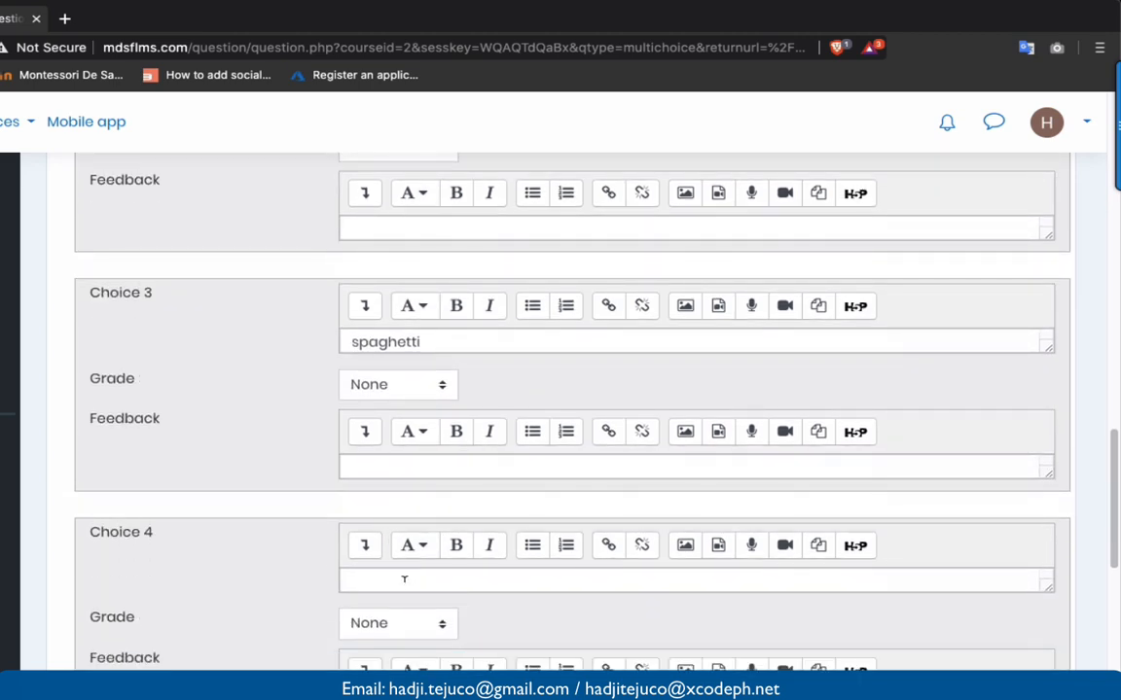
left_click(404, 580)
type("Salad")
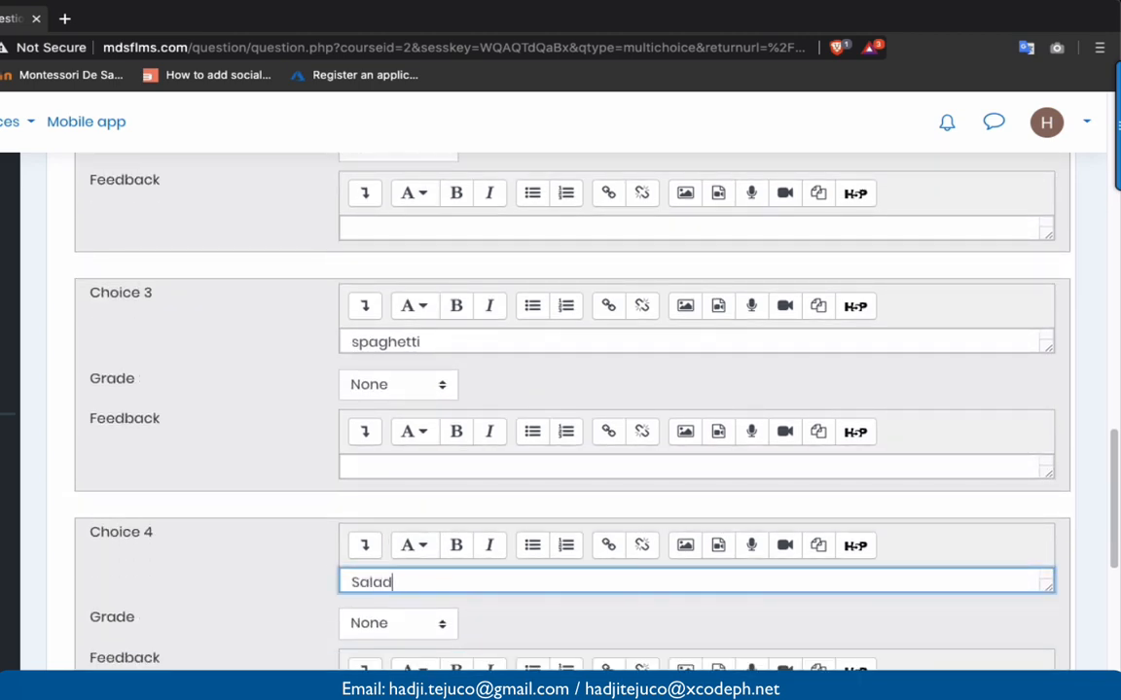
scroll(260, 430, "up", 3)
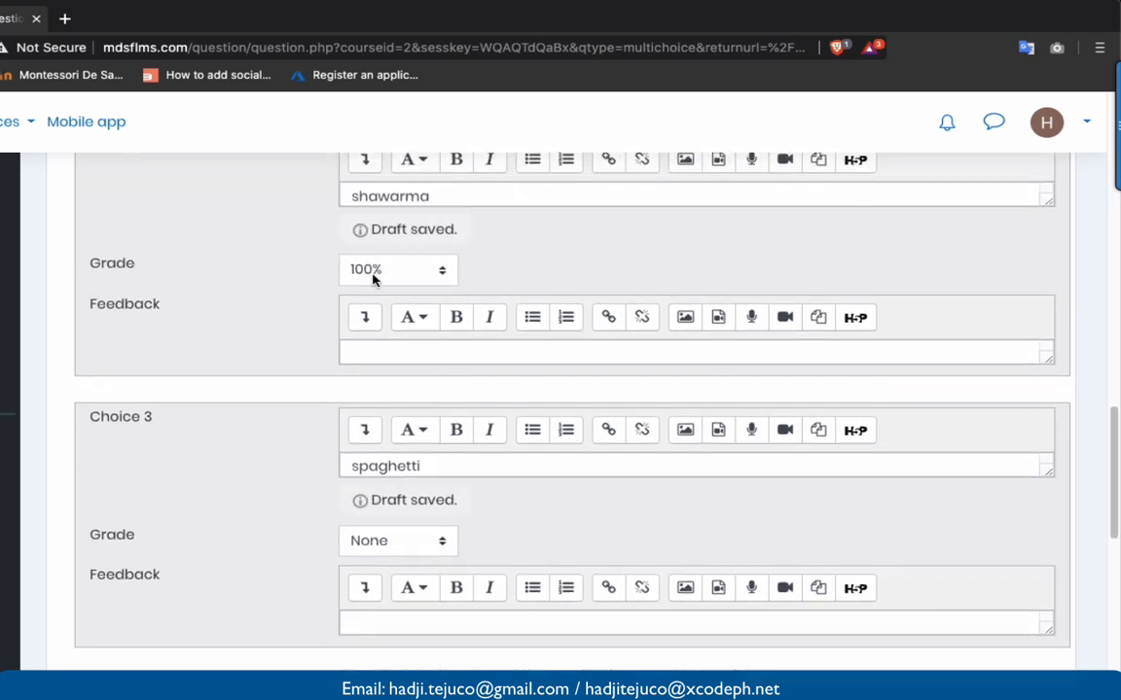
scroll(367, 325, "down", 10)
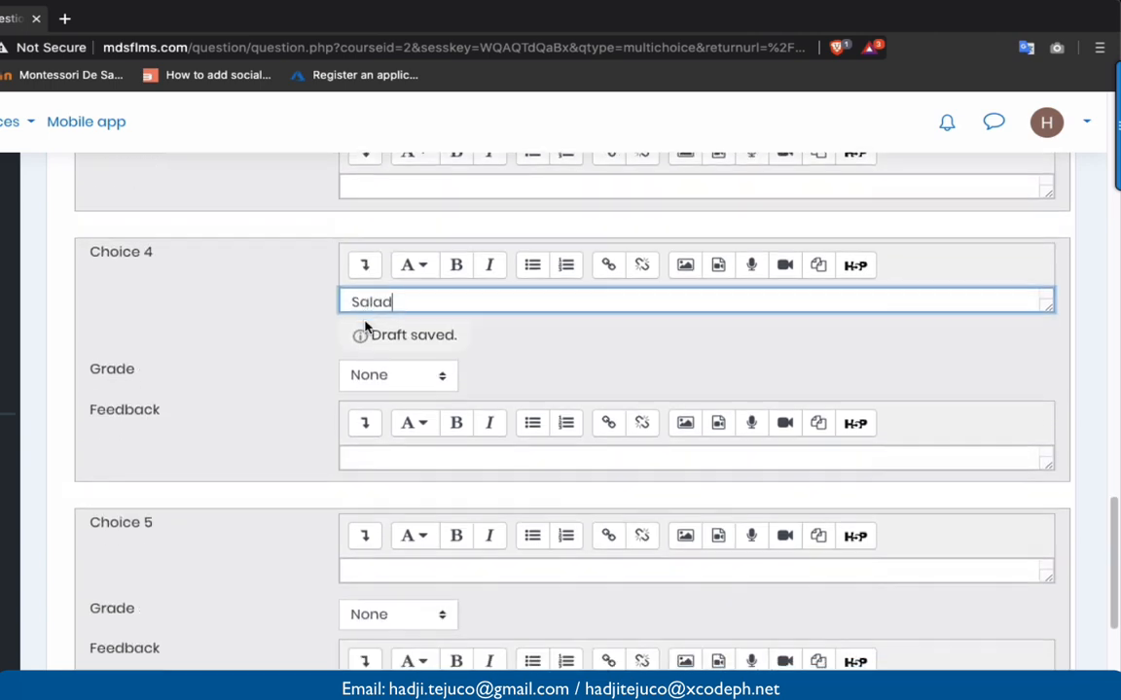
scroll(366, 327, "down", 4)
scroll(403, 600, "down", 4)
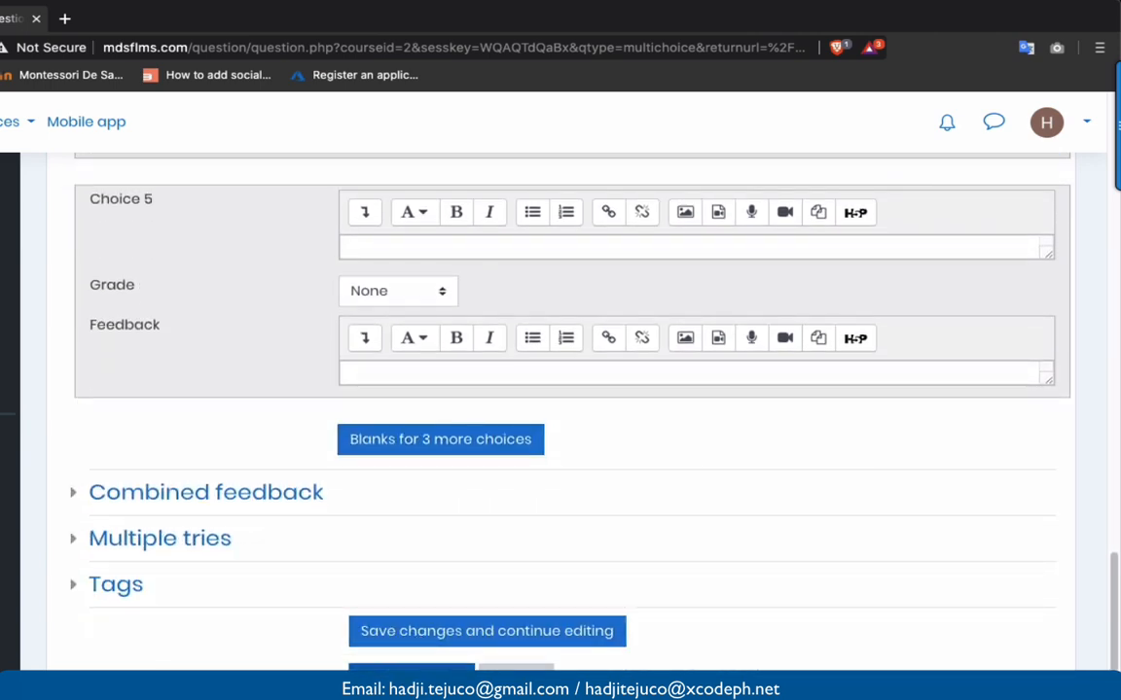
left_click(411, 678)
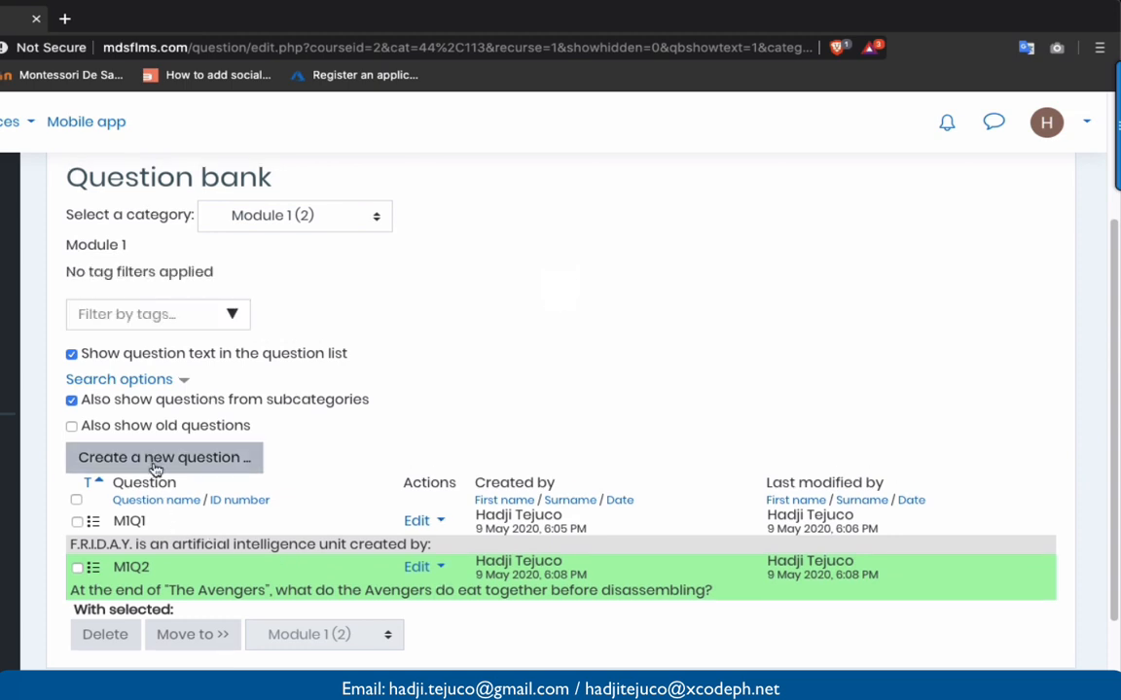
- Start a new True/False question in the Module 1 category
left_click(153, 456)
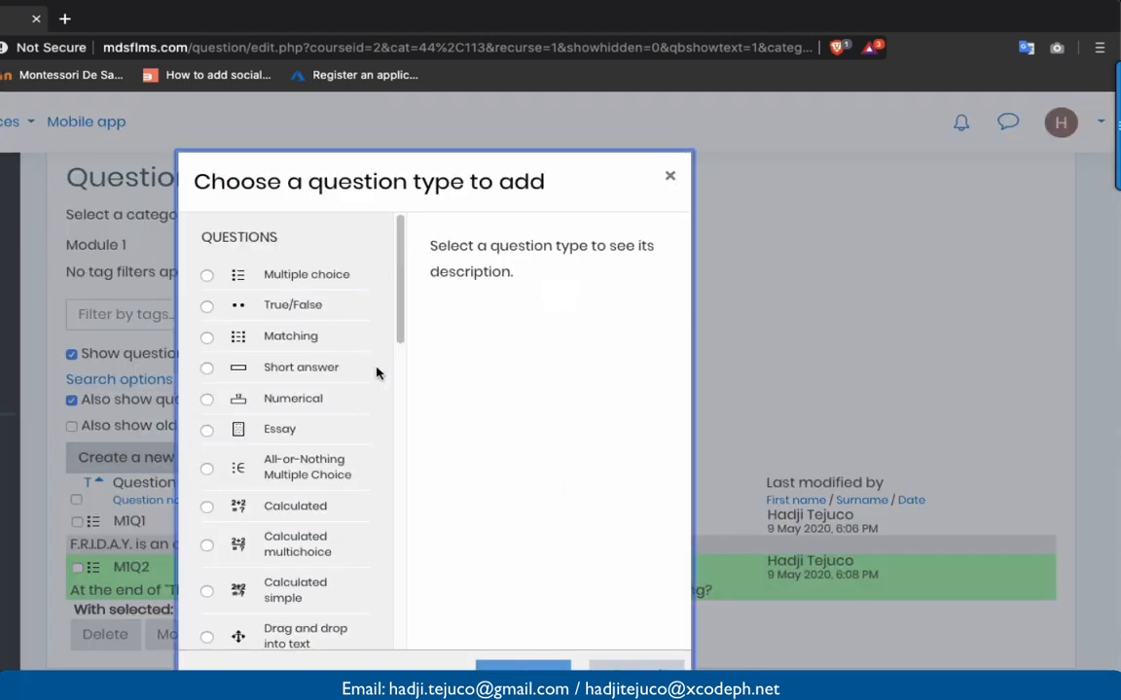
left_click(301, 305)
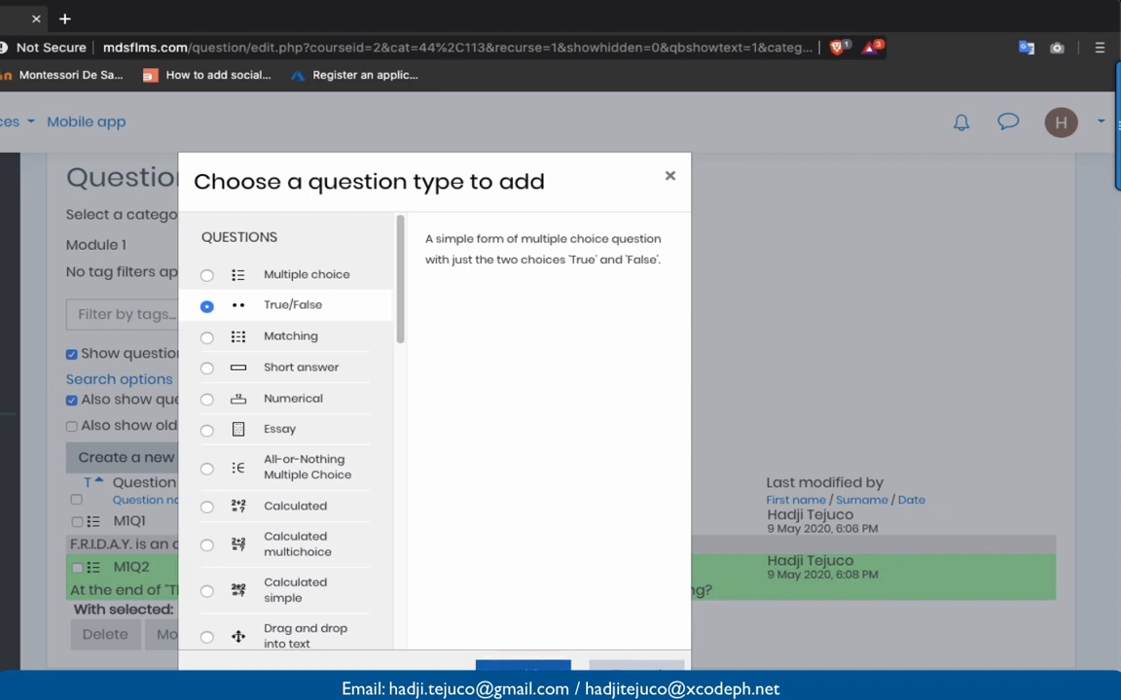
left_click(521, 673)
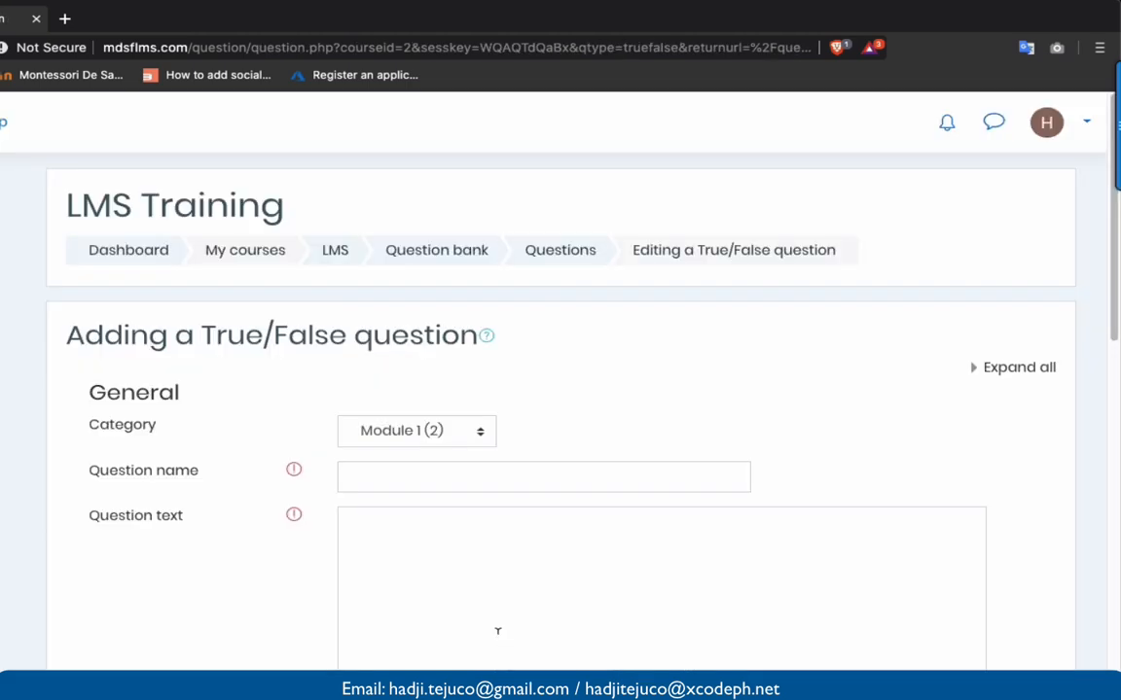
- Name the question M1Q3 with question text 'True or False'
left_click(445, 485)
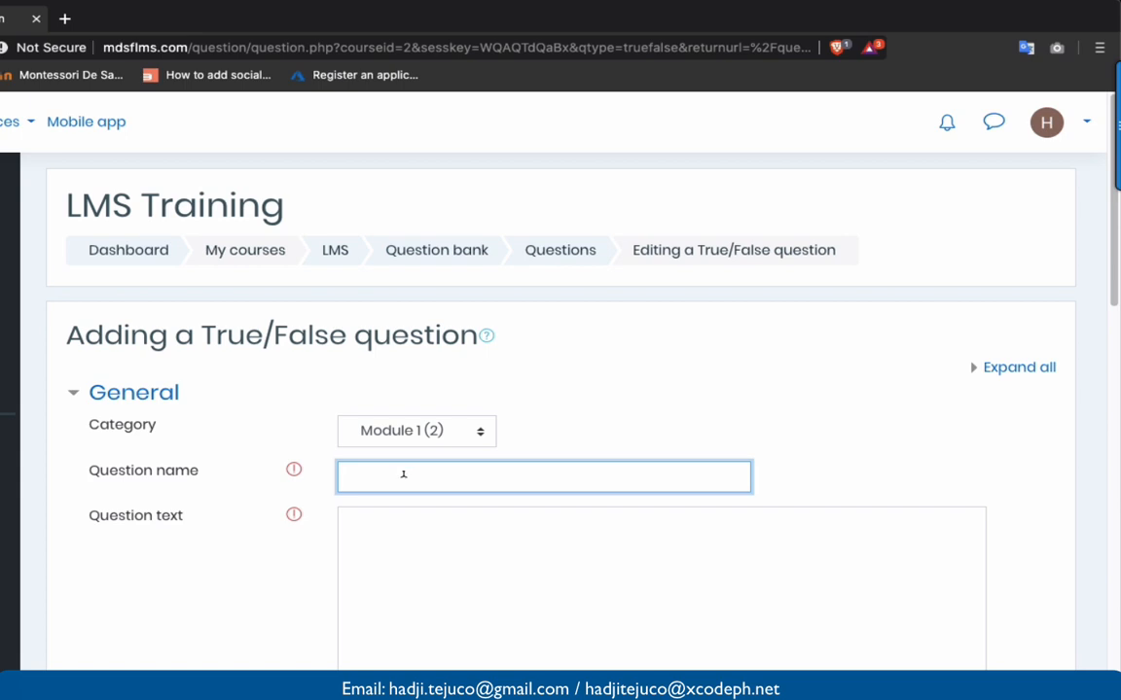
type("M1")
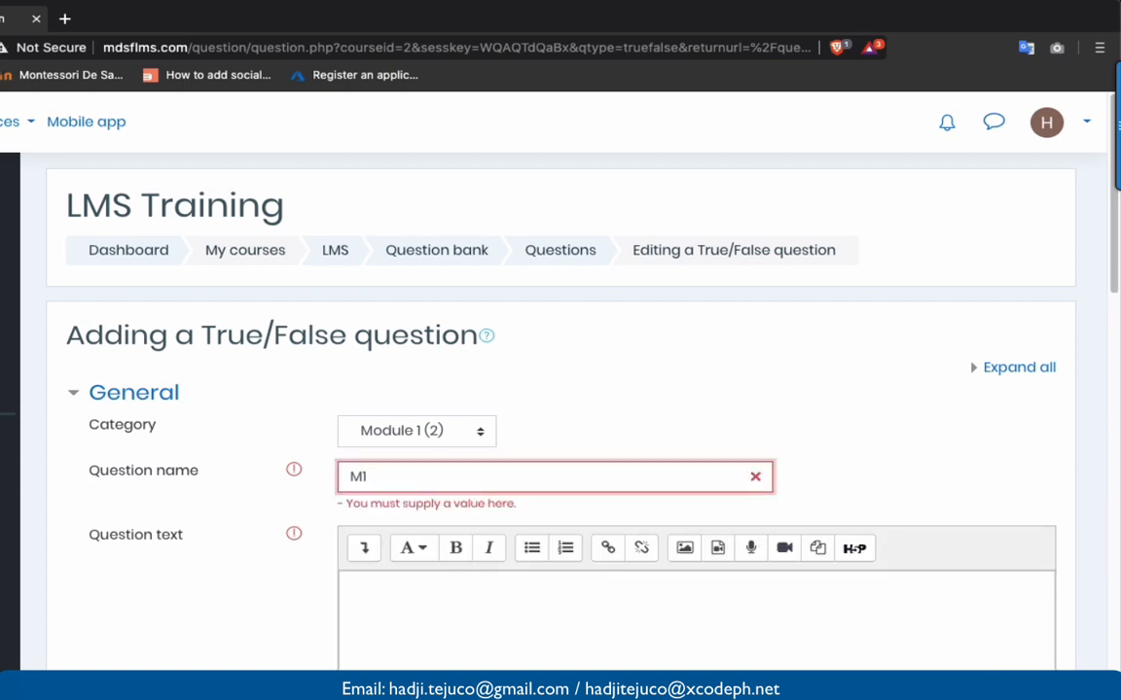
type("Q3")
left_click(453, 630)
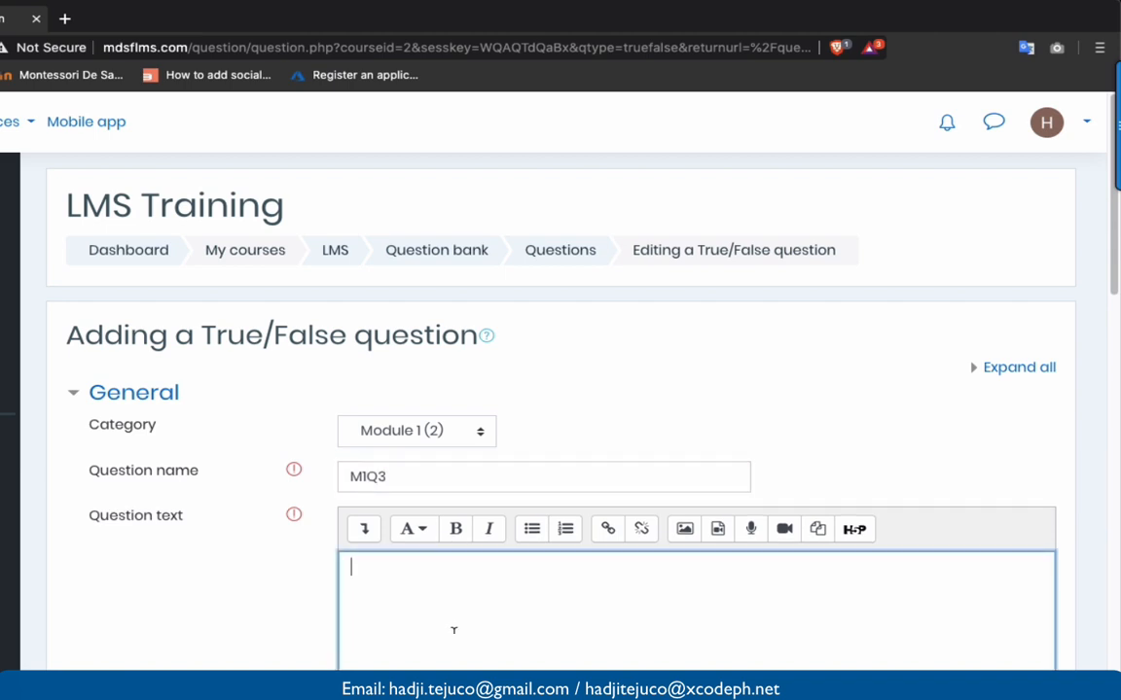
type("Trueor A")
key("BackSpace")
type("False")
- Set the correct answer to True and save the question
scroll(443, 663, "down", 5)
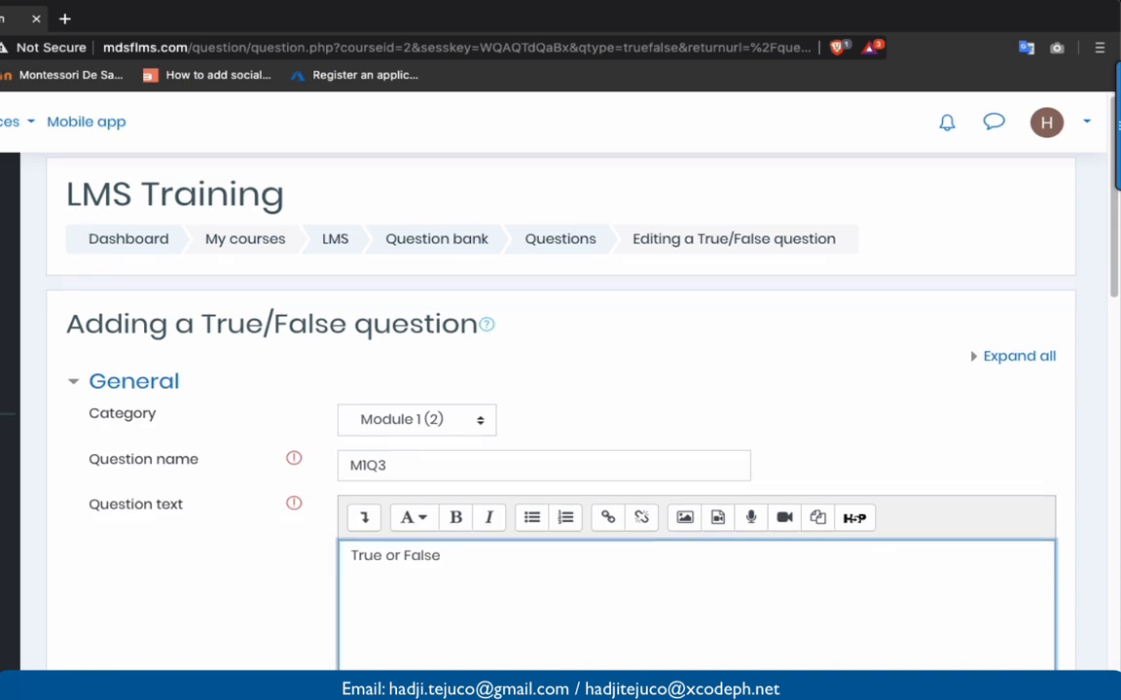
scroll(422, 459, "down", 5)
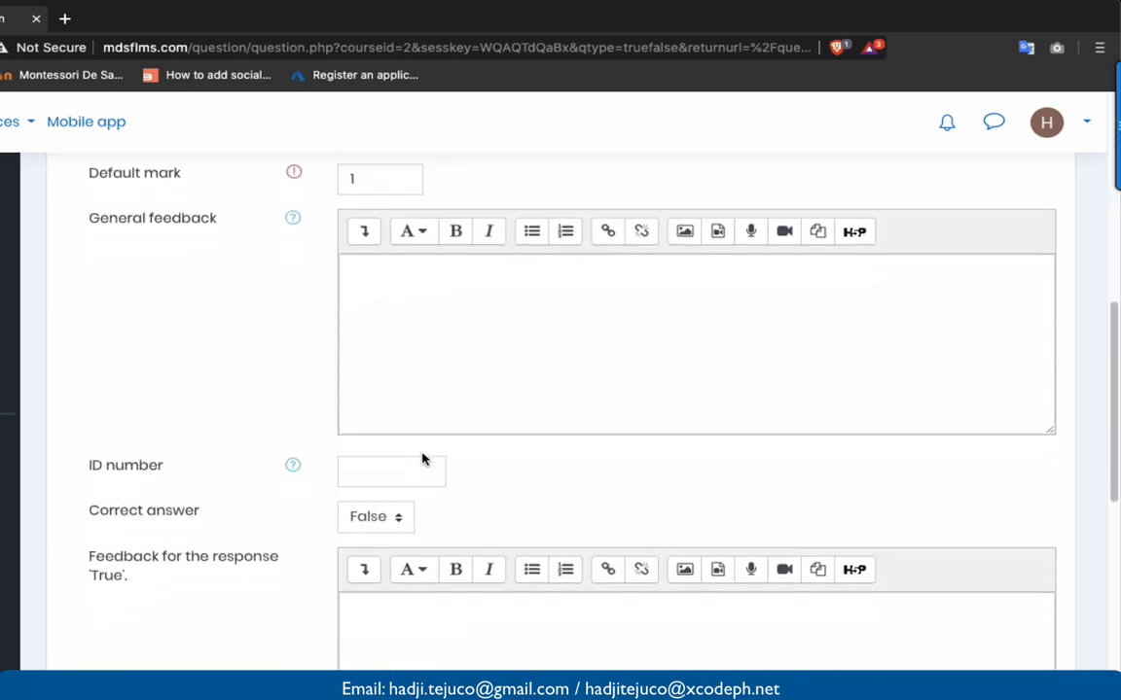
scroll(412, 343, "down", 4)
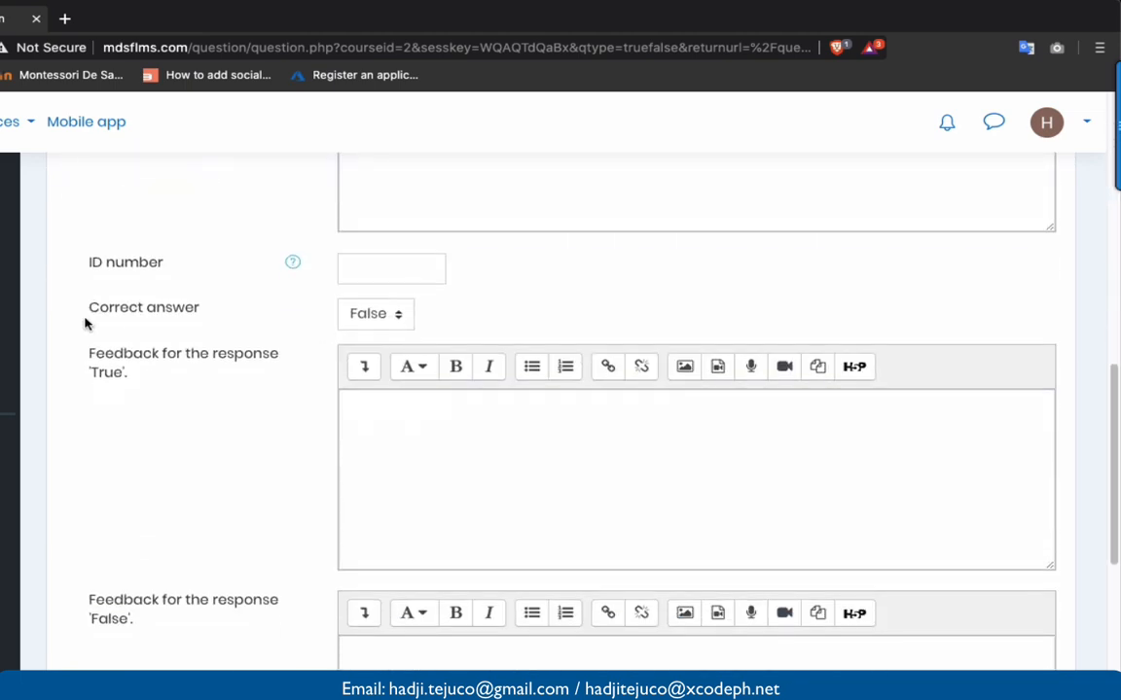
left_click(382, 323)
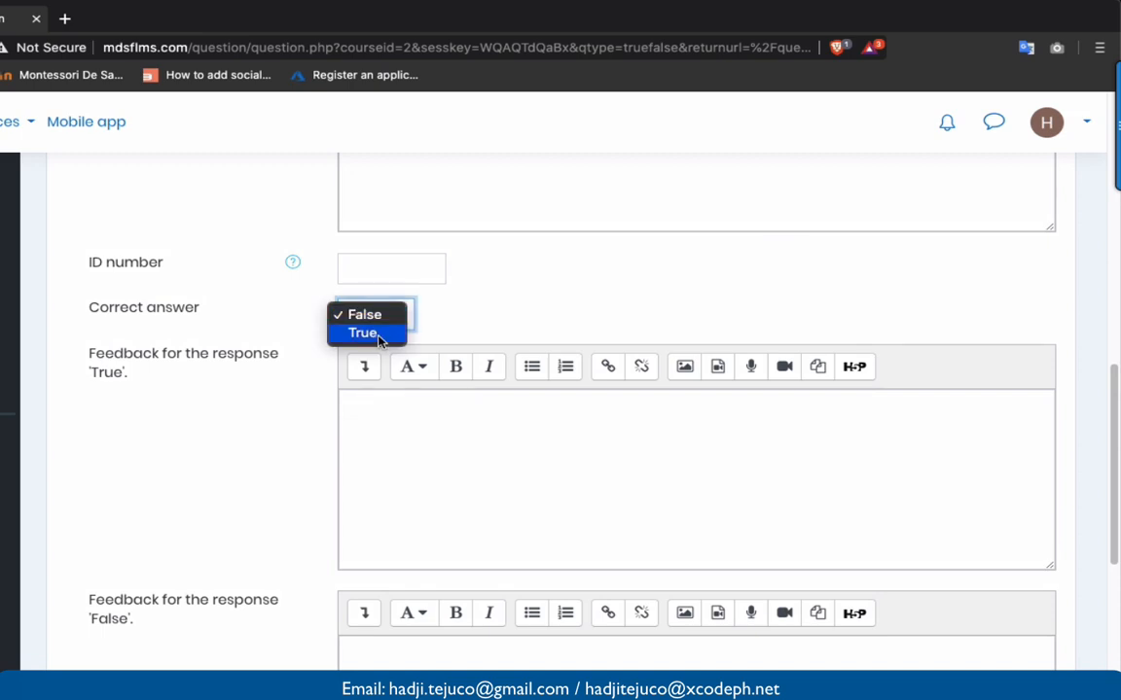
left_click(367, 333)
scroll(399, 464, "down", 8)
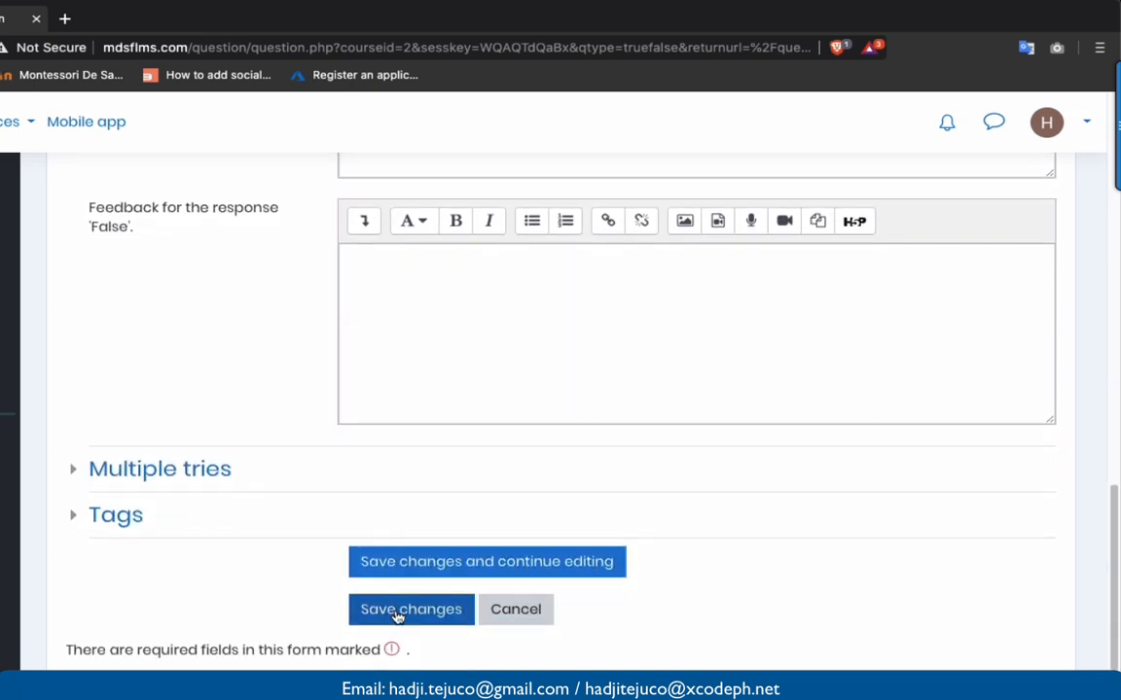
left_click(395, 611)
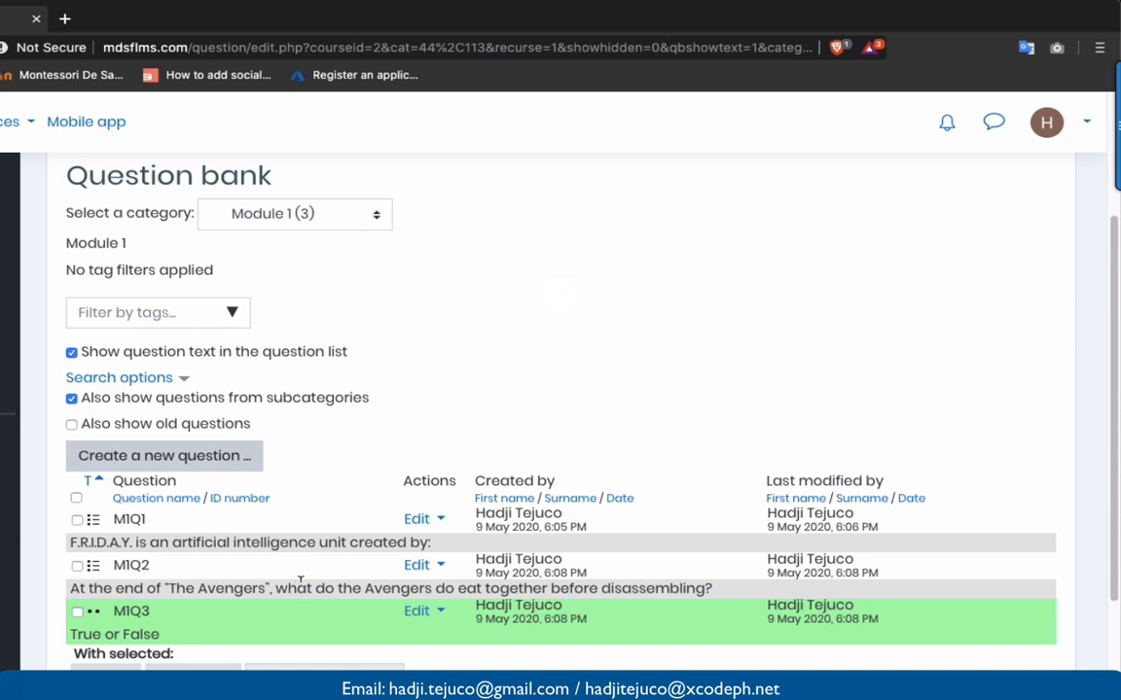
- Open the question type chooser and close it without adding a question
scroll(300, 580, "down", 2)
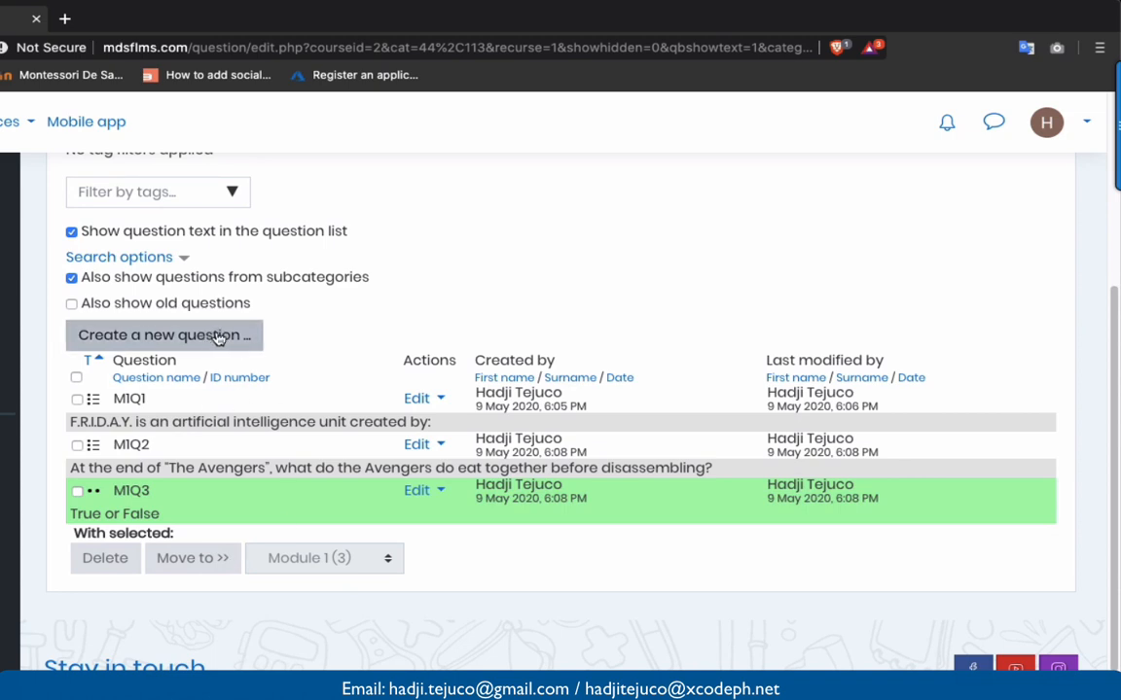
left_click(219, 337)
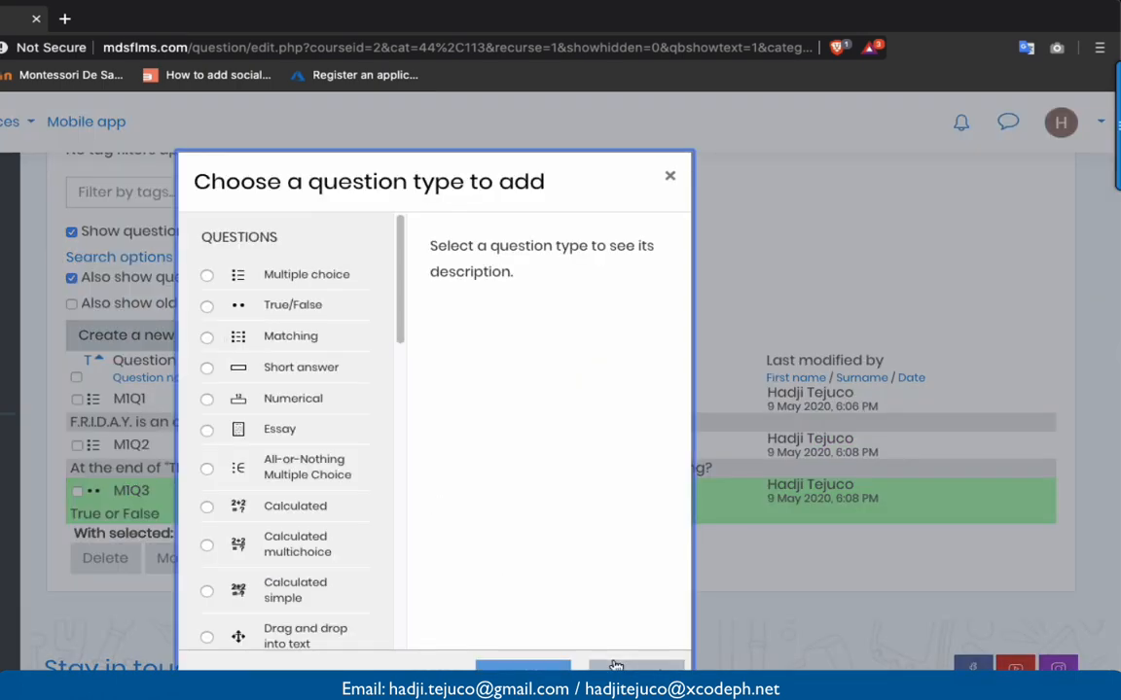
left_click(614, 666)
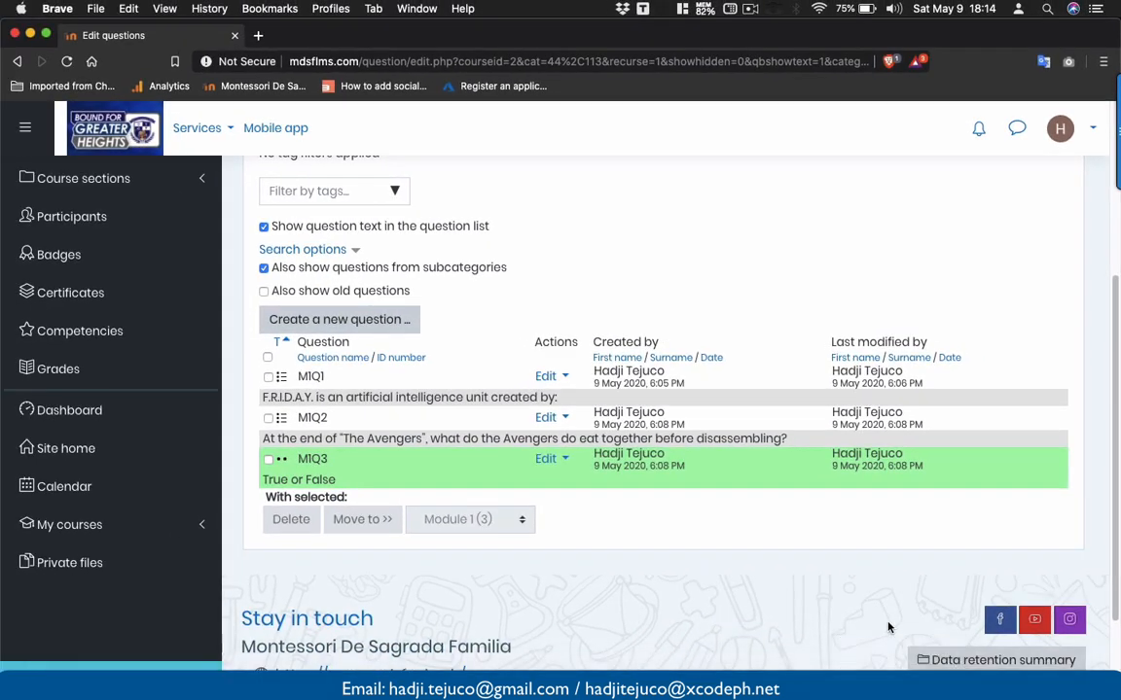
- Open a new blank Sublime Text file from the Dock
mouse_move(634, 666)
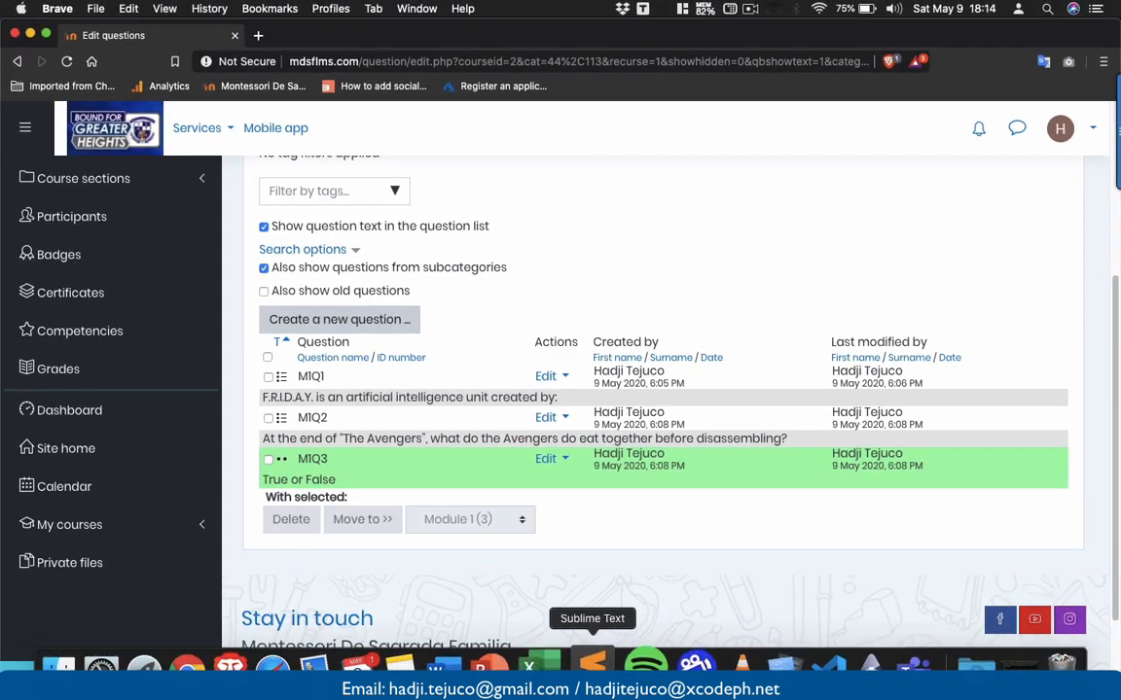
right_click(595, 668)
left_click(612, 532)
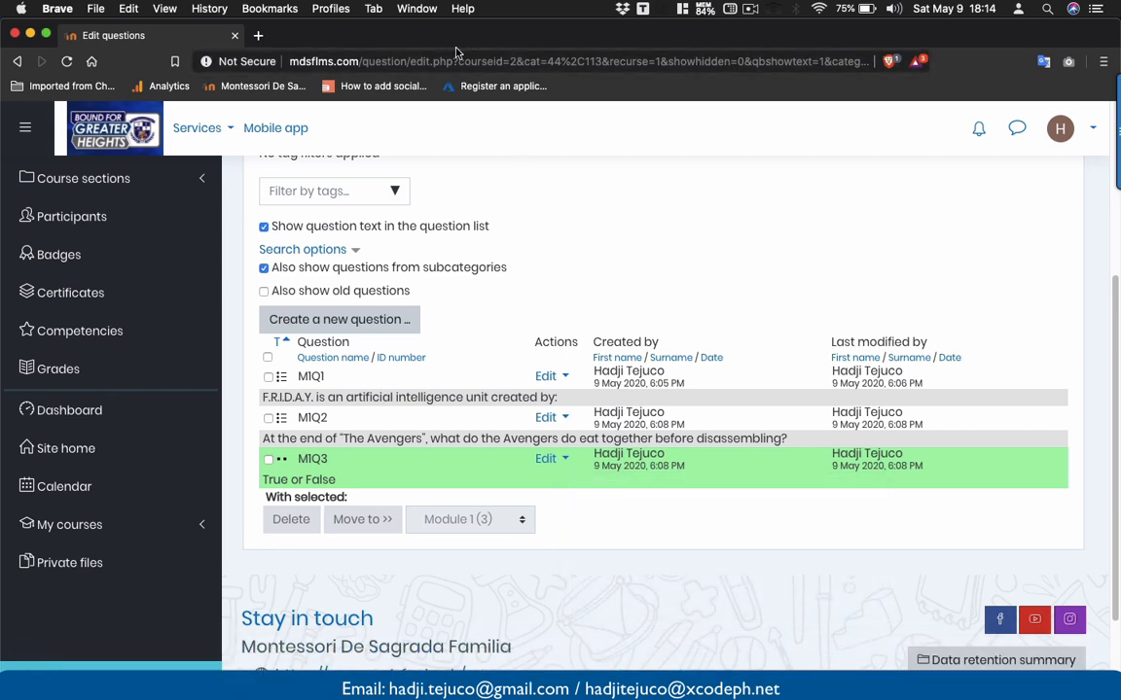
mouse_move(724, 695)
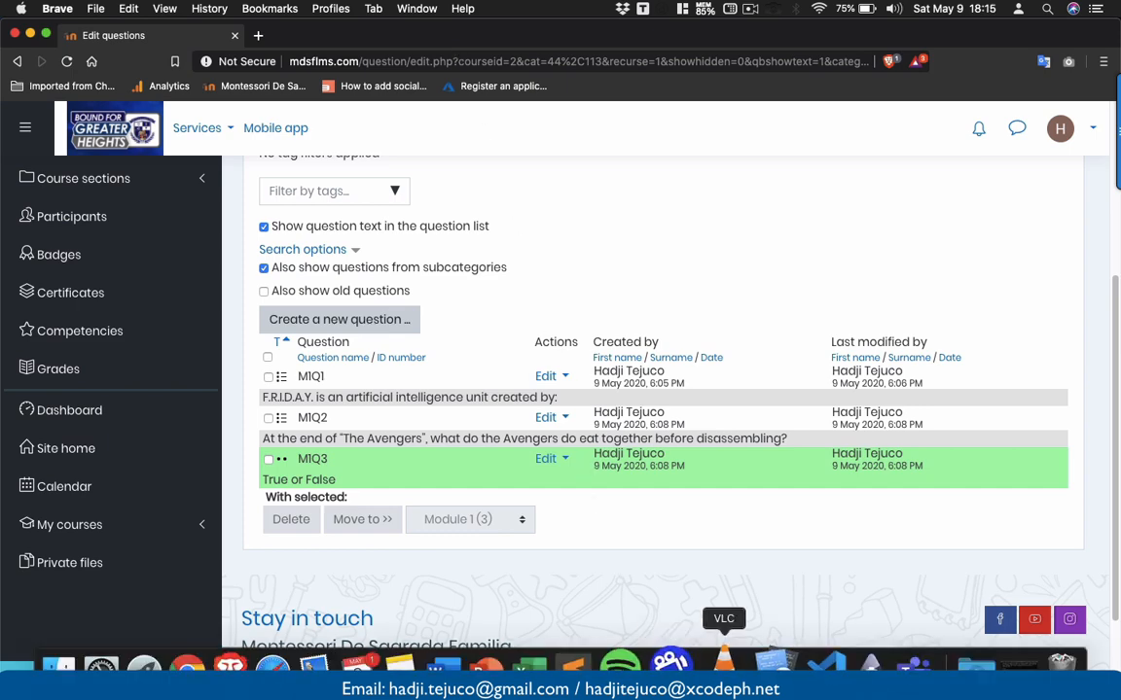
left_click(583, 669)
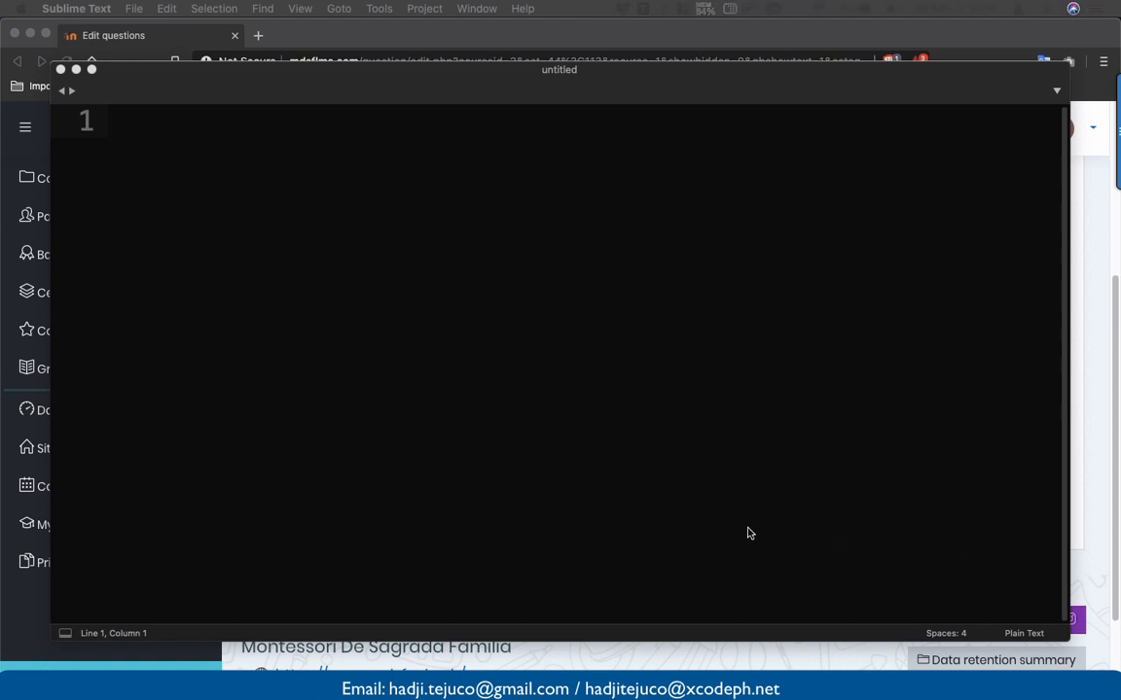
- Paste the quiz questions into the untitled file and place the cursor at line 1
type("This daughter of Thanos is a member of the Guardians of the Galaxy: Mantis ***Gamora Jemma Simmons Scarlett Witch Q.21 Who does Obadiah Stane attempt to assassinate? Pepper Potts James Rhodes Howard Stark ***Tony Stark Q.22 Who is Peter Parker? Captain American Hulk ***Spider Man Iron Man")
scroll(598, 387, "up", 2)
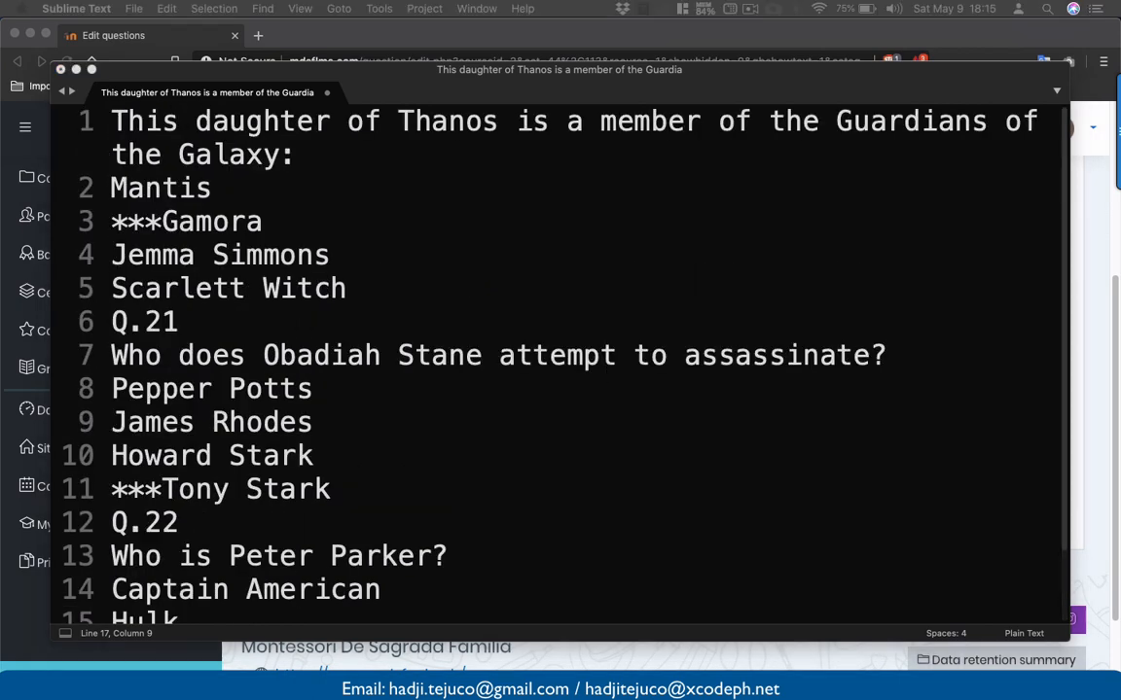
left_click(154, 165)
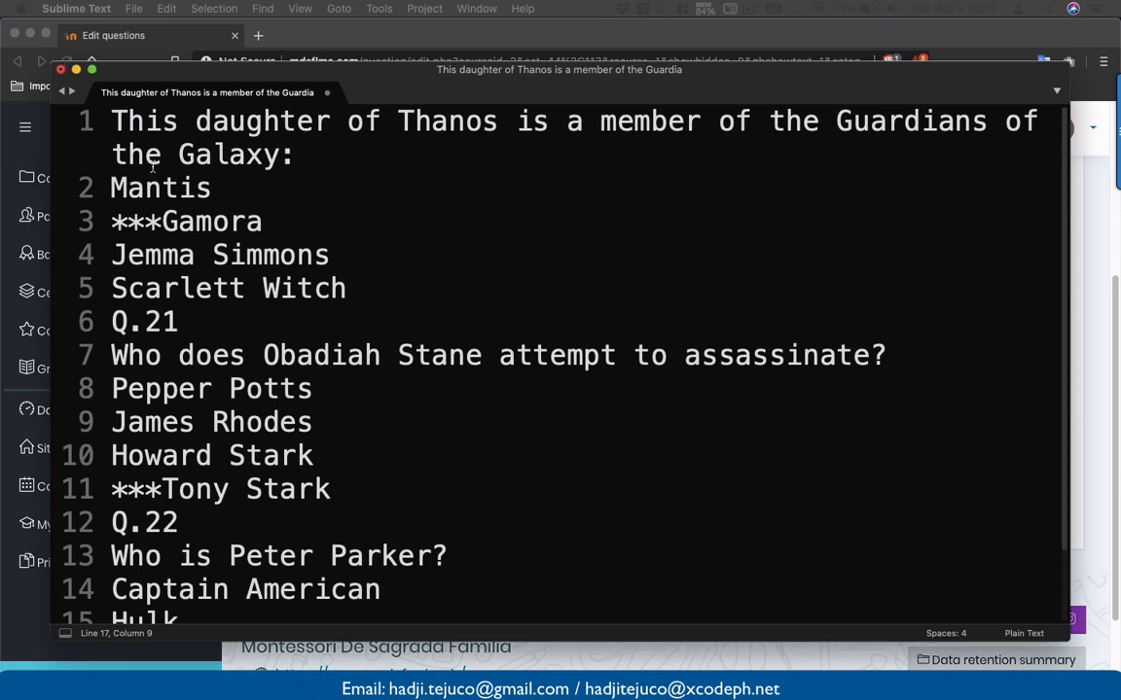
left_click(116, 124)
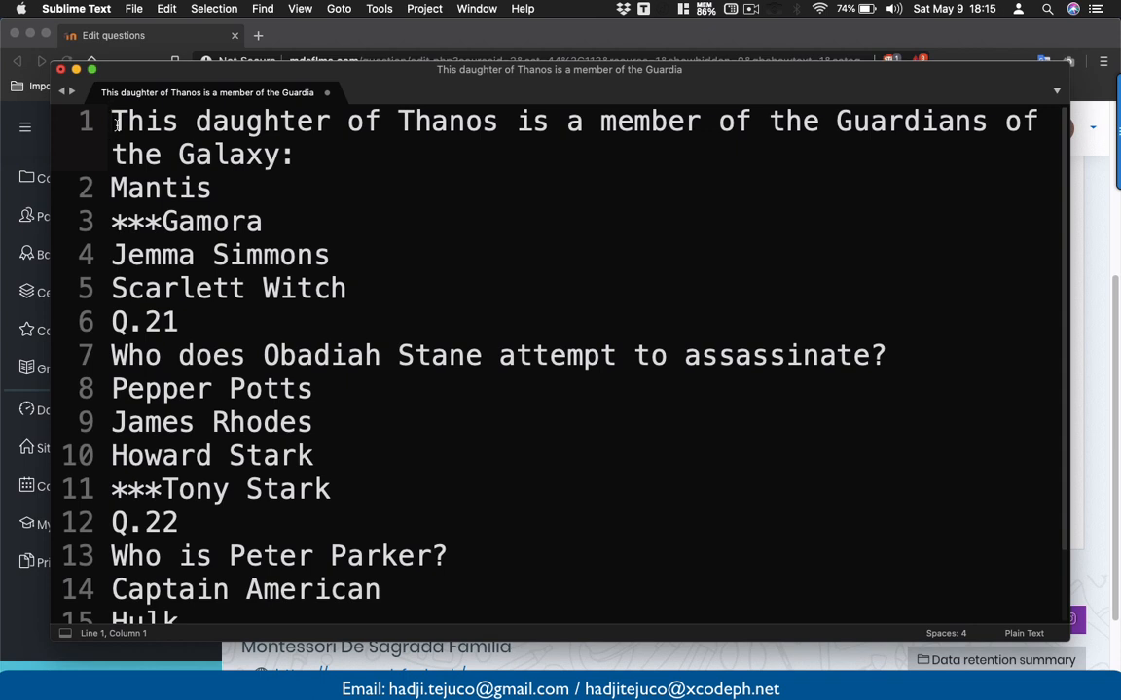
- Letter the Thanos daughter options A. Mantis, B. Gamora, C. Jemma Simmons, D. Scarlett Witch
left_click(120, 179)
type("A.")
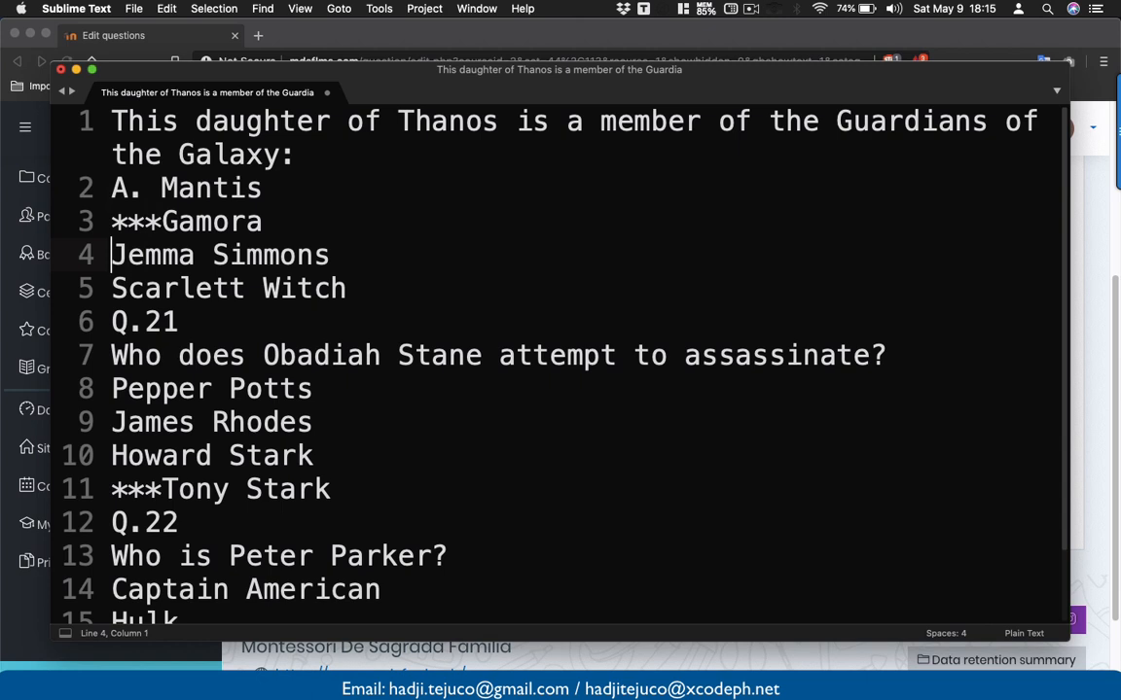
left_click(100, 221)
type("B.")
key("Down")
key("Left")
key("Left")
key("Left")
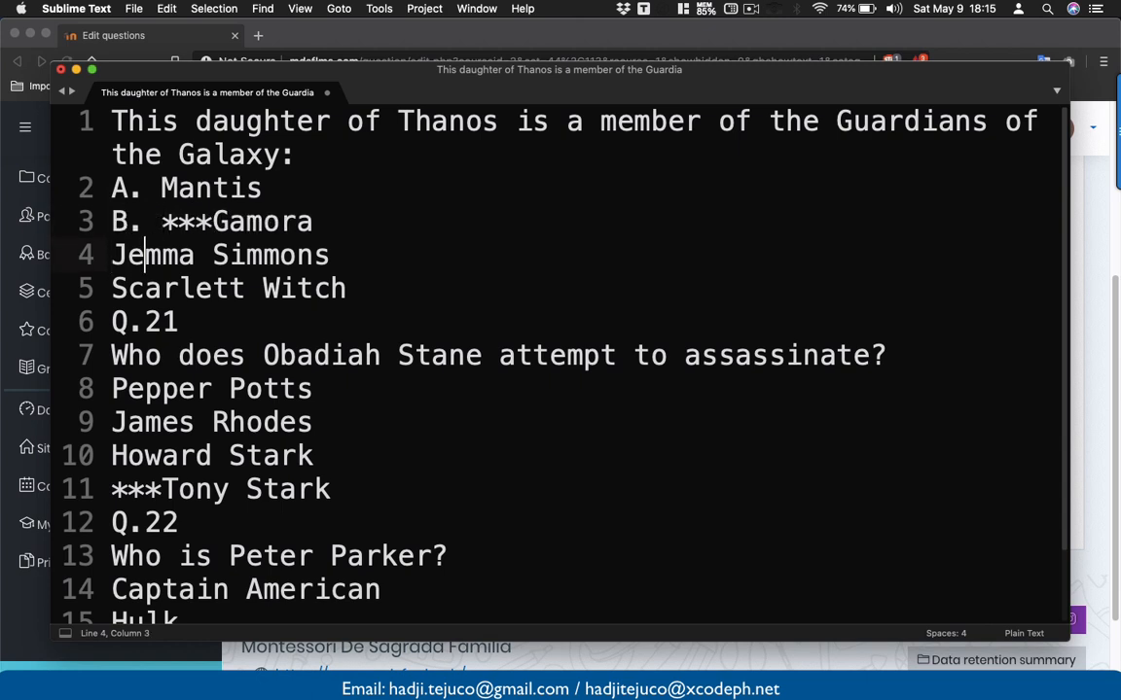
type("C.")
key("Down")
key("Left")
key("Left")
key("Left")
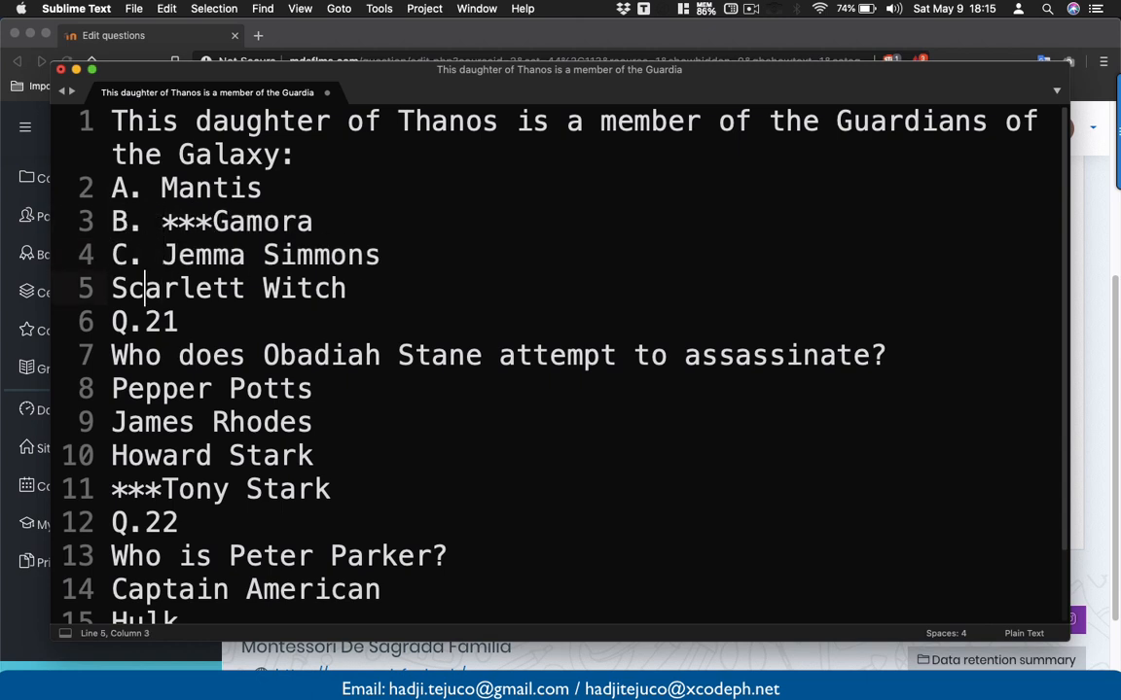
type("D.")
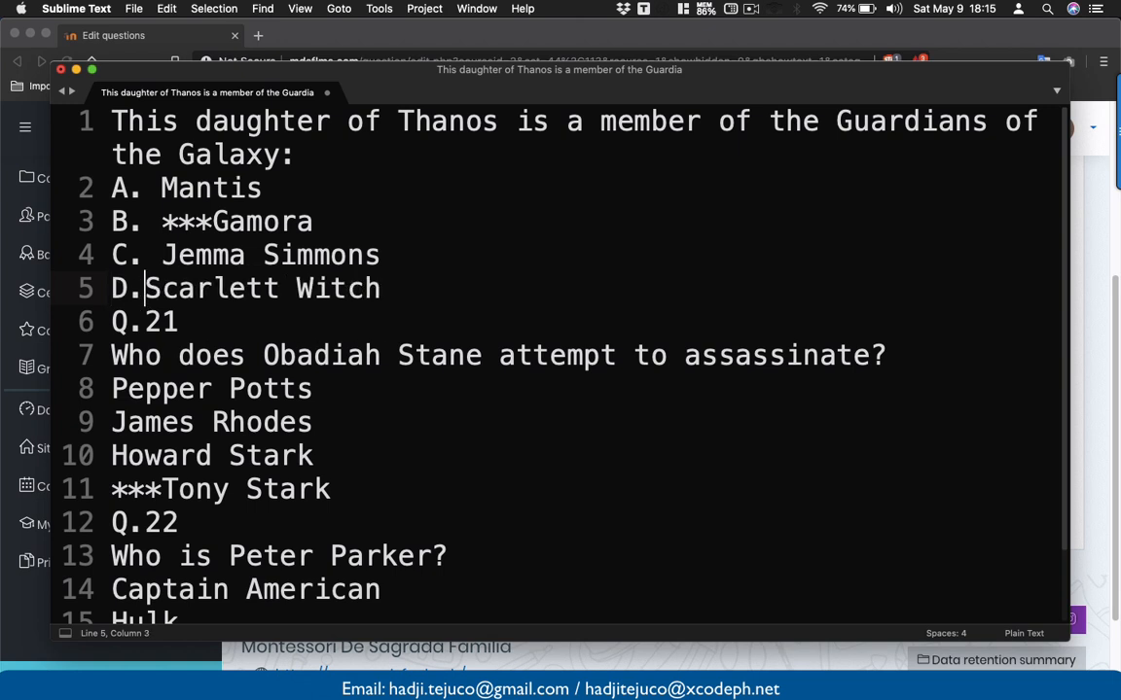
- Add 'ANSWER: B' for the first question and remove the asterisks before Gamora
key("Right")
key("Right")
key("Right")
key("Right")
key("Right")
key("Right")
key("Right")
key("Right")
key("Right")
key("Right")
key("Right")
key("Right")
key("Right")
key("Right")
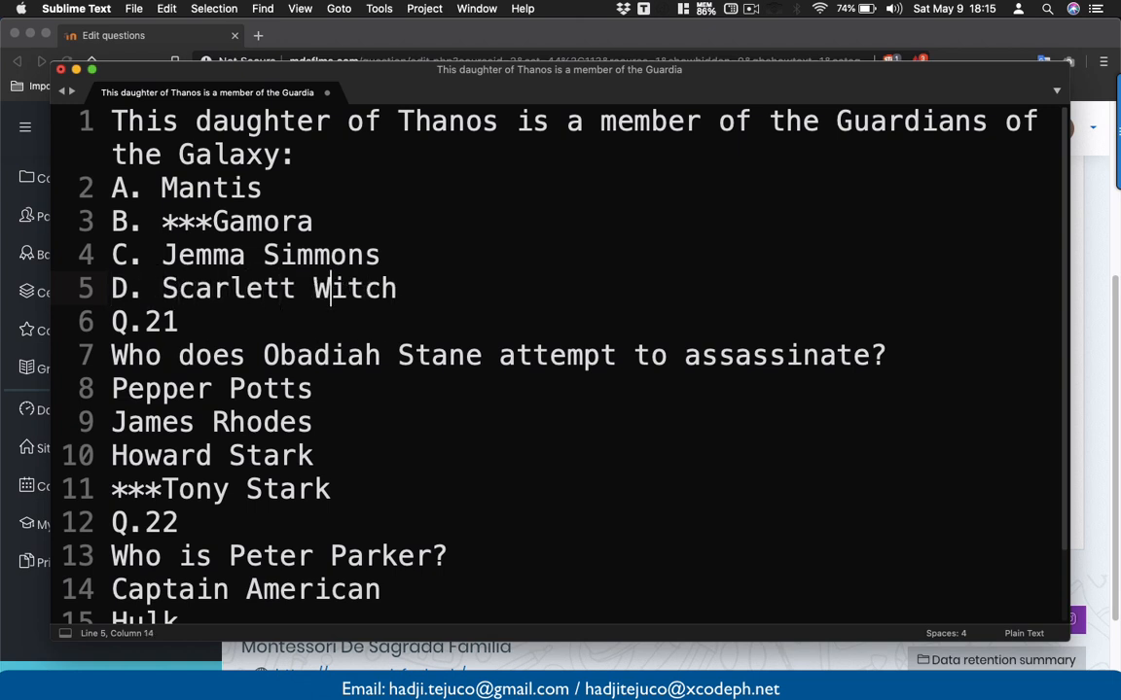
key("Return")
type("ANSWER:")
type("A")
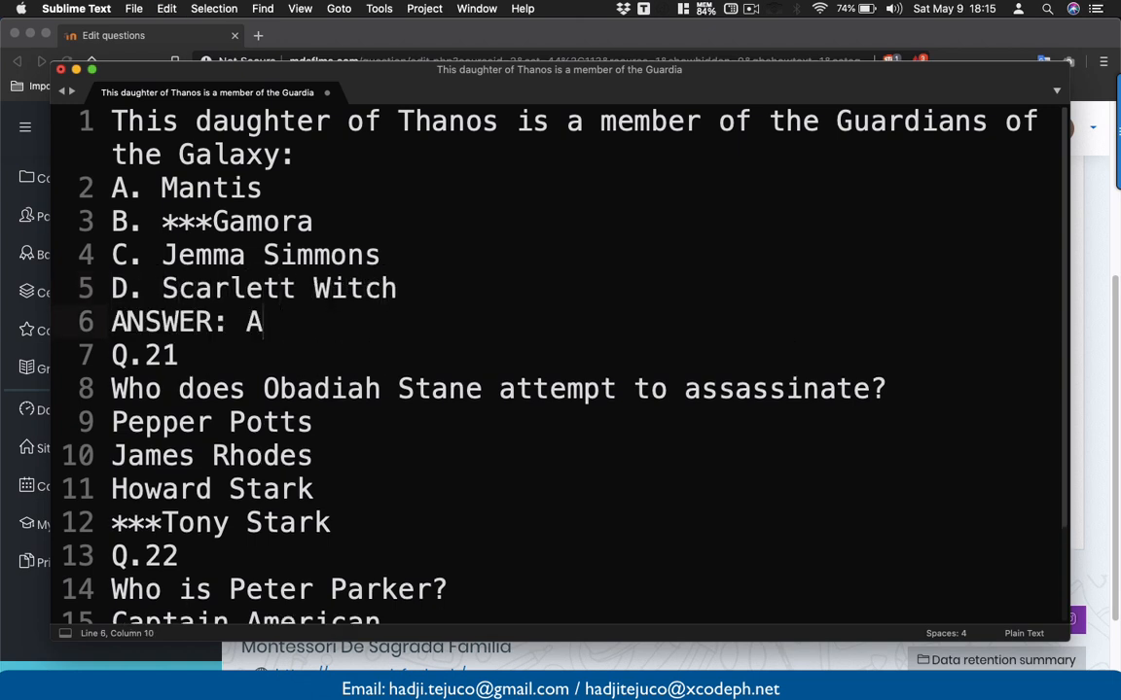
key("BackSpace")
type("B")
left_click(213, 221)
key("BackSpace")
key("BackSpace")
key("BackSpace")
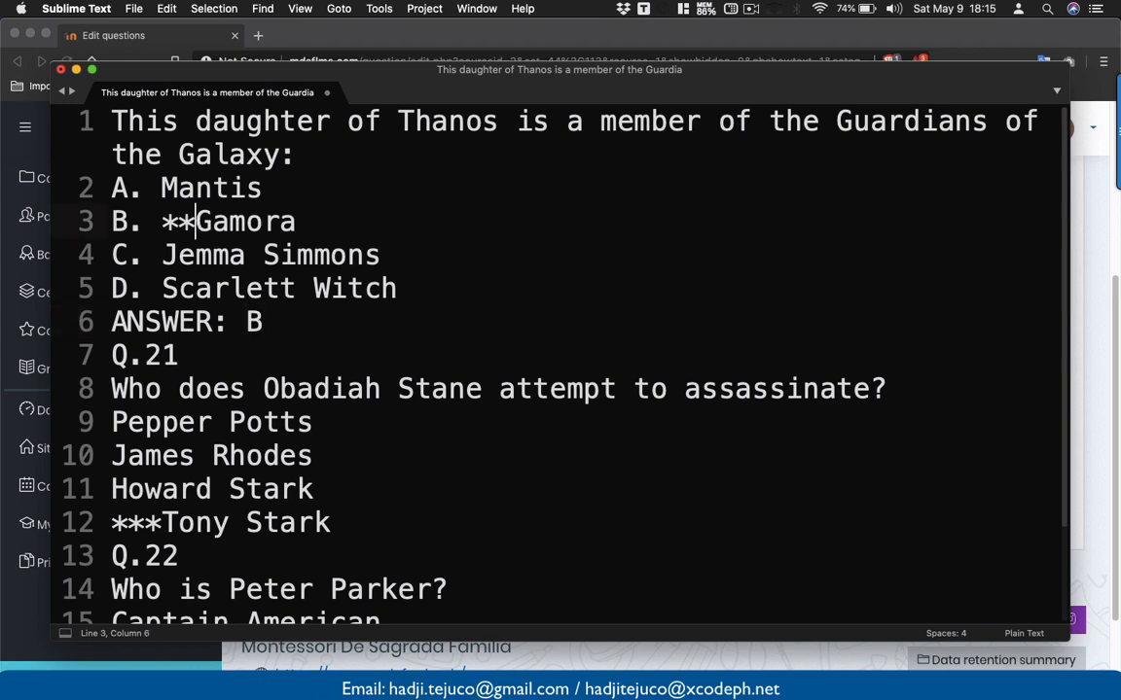
left_click(297, 321)
key("Return")
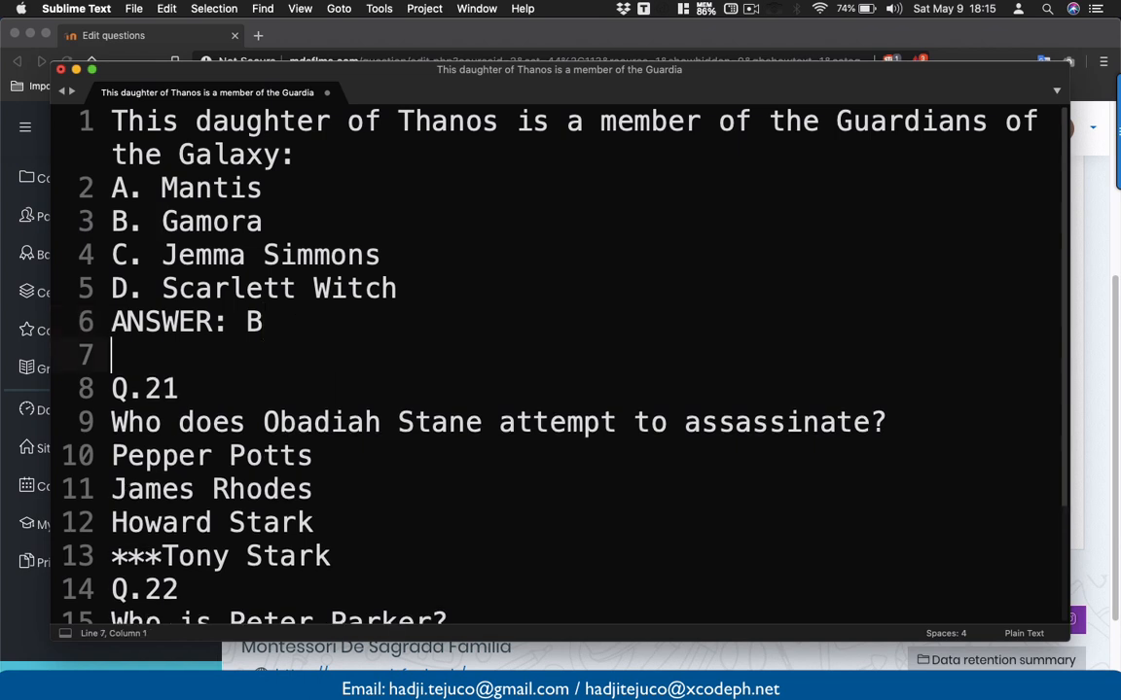
- Delete the Q.21 label and letter A. Pepper Potts, B. James Rhodes, C. Howard Stark
scroll(297, 321, "down", 1)
scroll(297, 303, "down", 2)
left_click(208, 251)
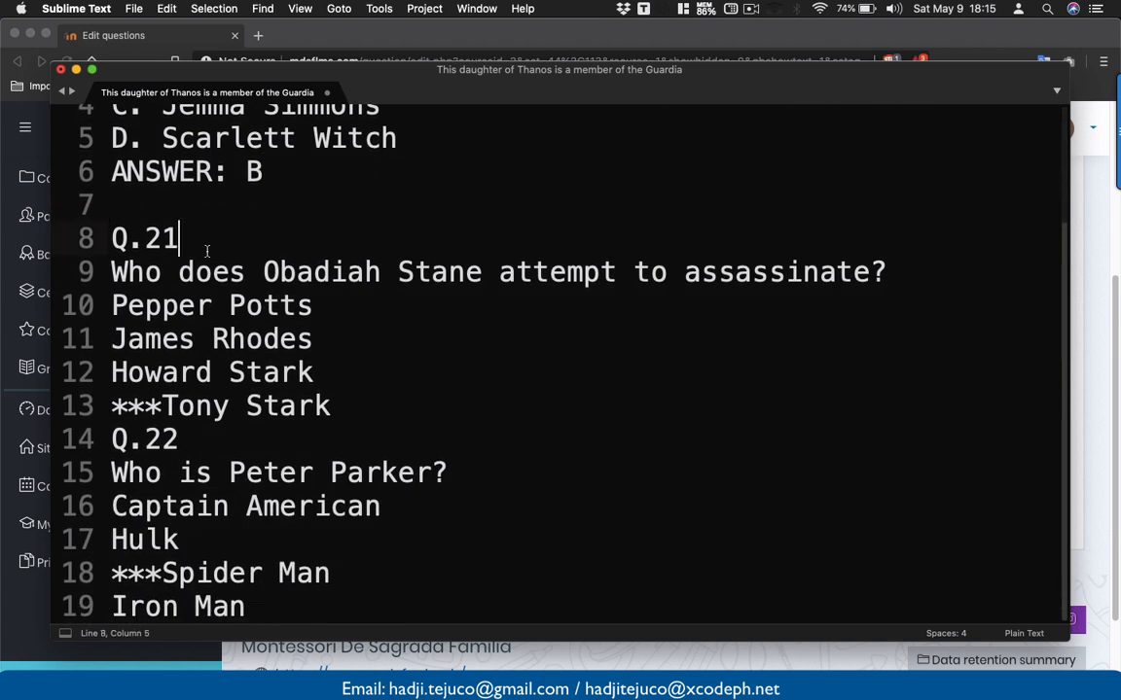
key("BackSpace")
key("BackSpace")
key("BackSpace")
key("BackSpace")
key("BackSpace")
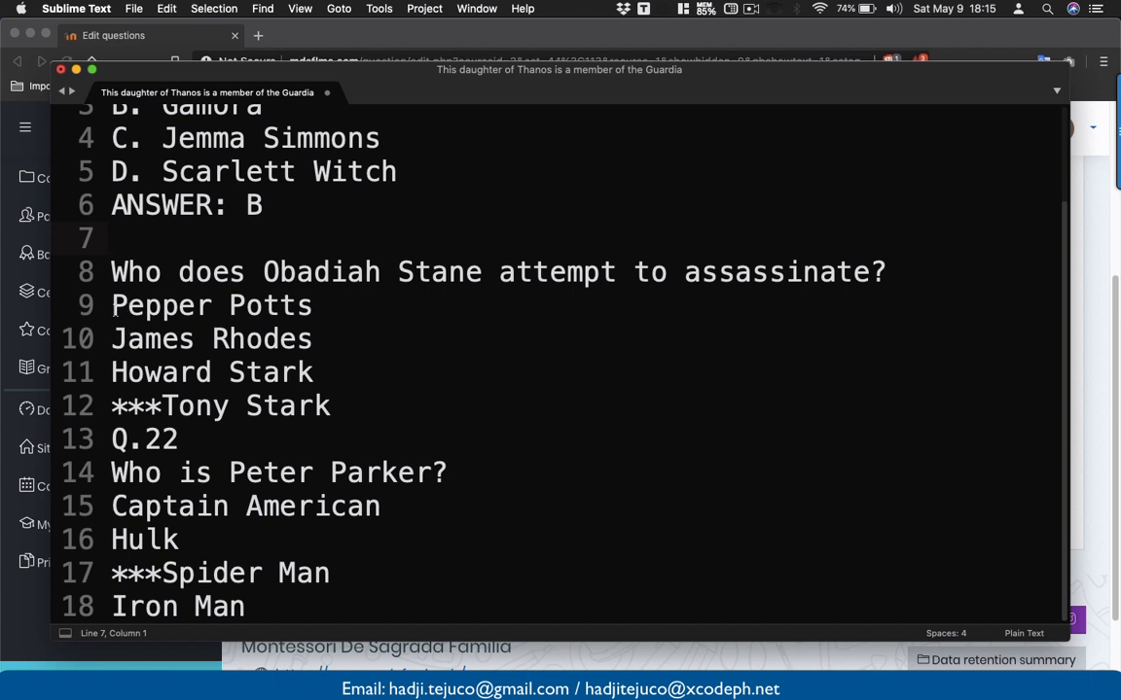
left_click(111, 299)
type("A.")
left_click(105, 337)
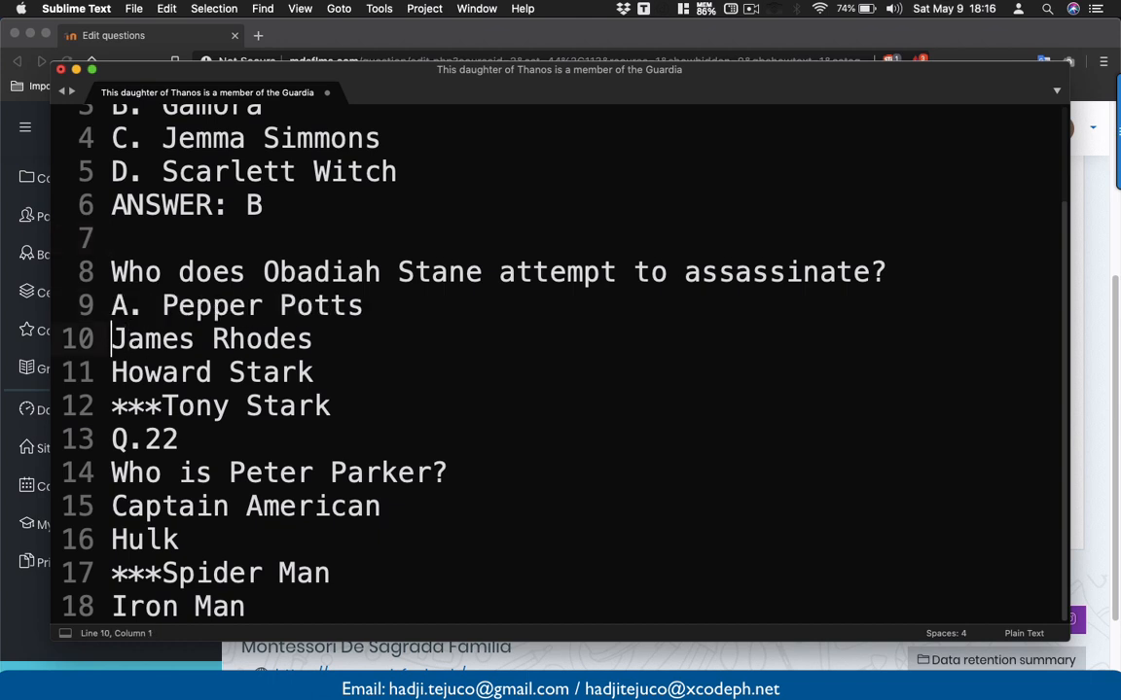
type("B.")
key("Down")
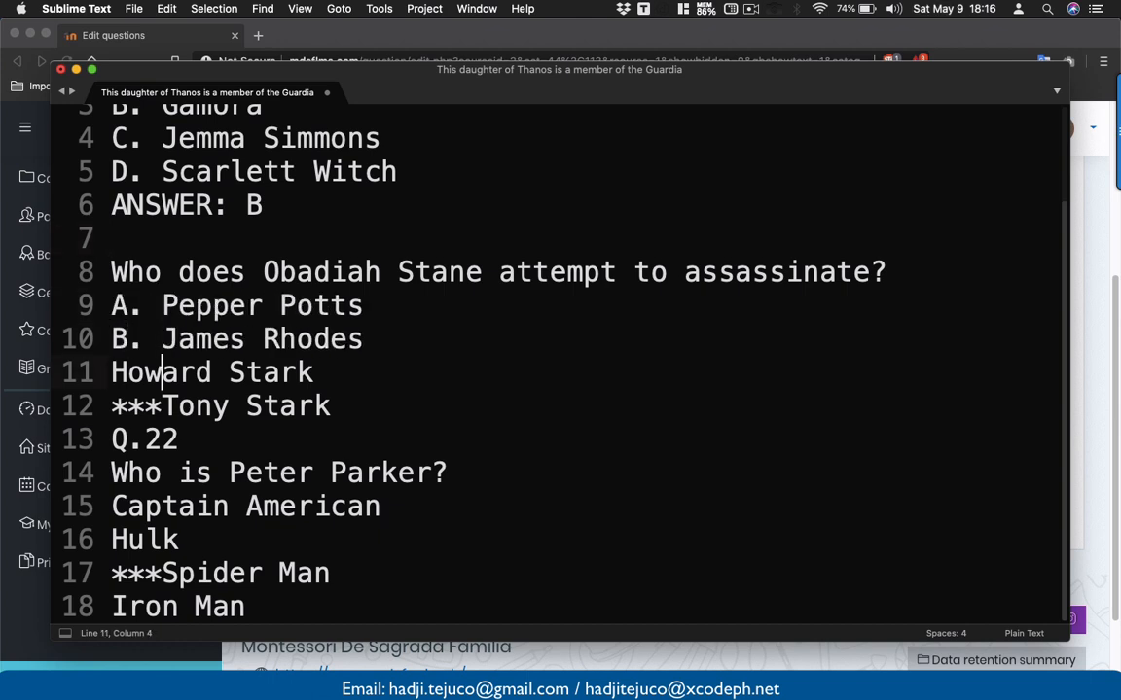
key("Left")
key("Left")
key("Left")
type("C.")
- Replace the asterisks with 'D.' before Tony Stark and add 'ANSWER: D'
key("Down")
key("Down")
key("Left")
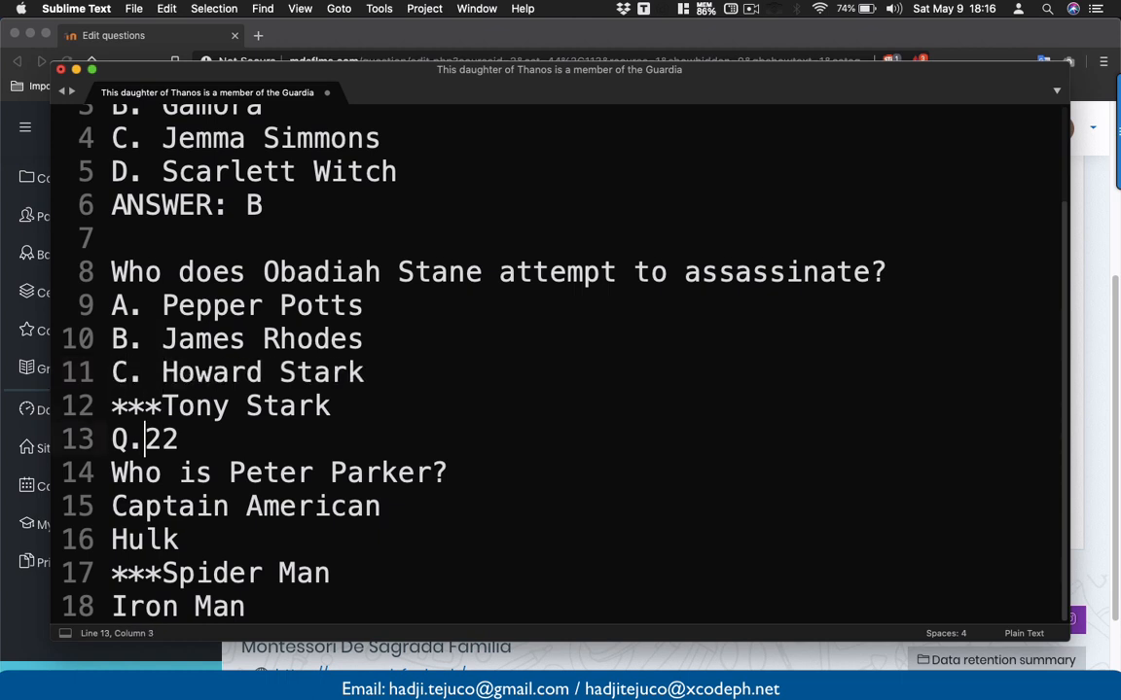
key("Up")
key("Delete")
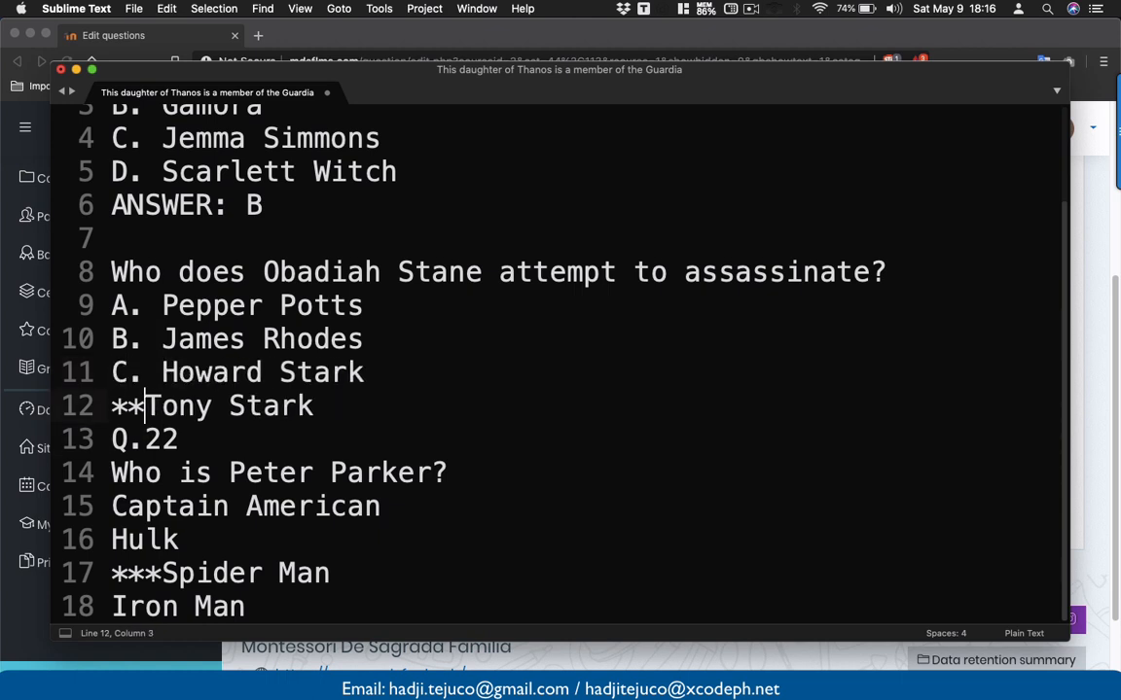
key("BackSpace")
key("BackSpace")
key("BackSpace")
key("Return")
type("D.")
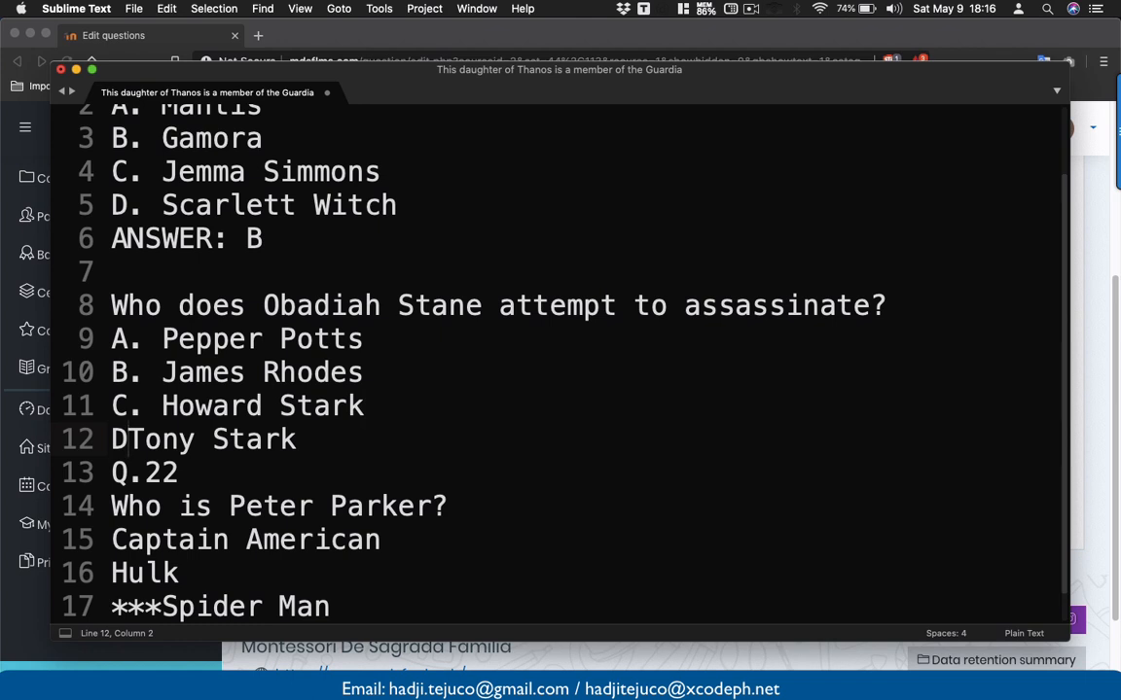
key("End")
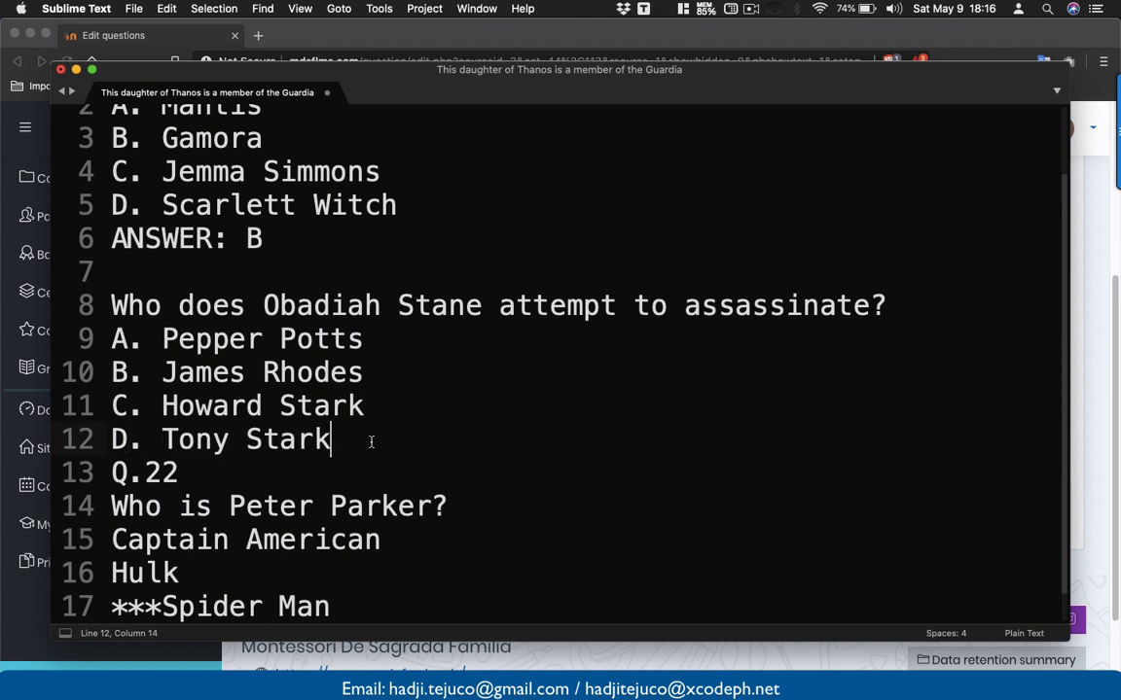
key("Return")
type("ANSWER: A")
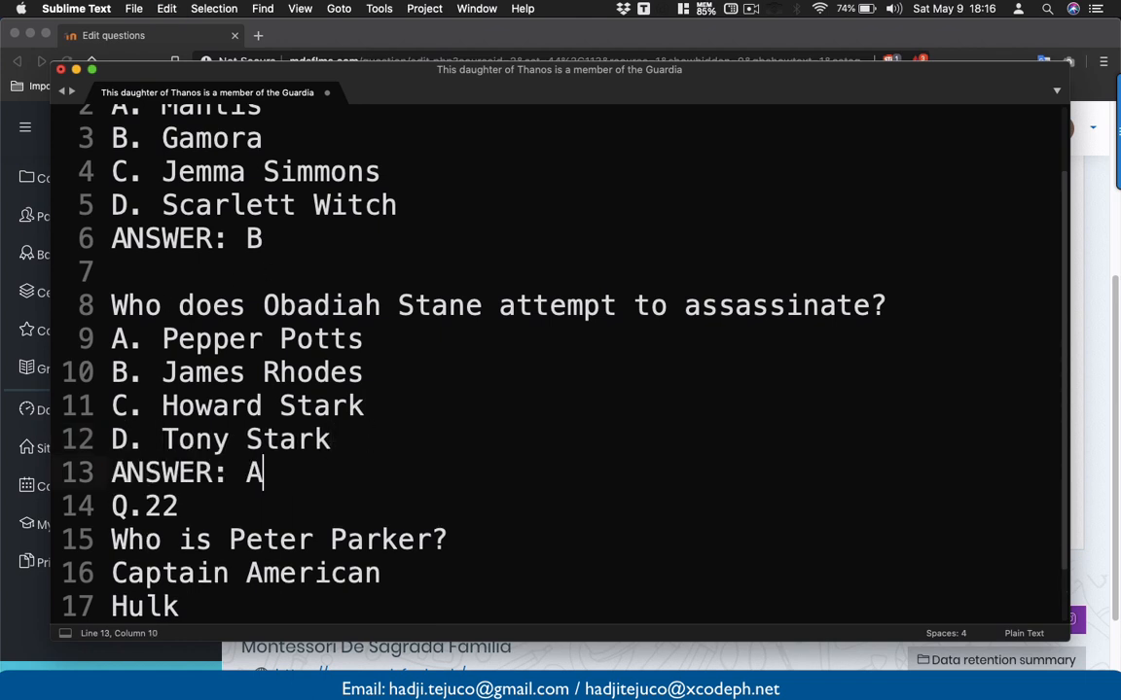
key("BackSpace")
type("D")
scroll(560, 360, "down", 2)
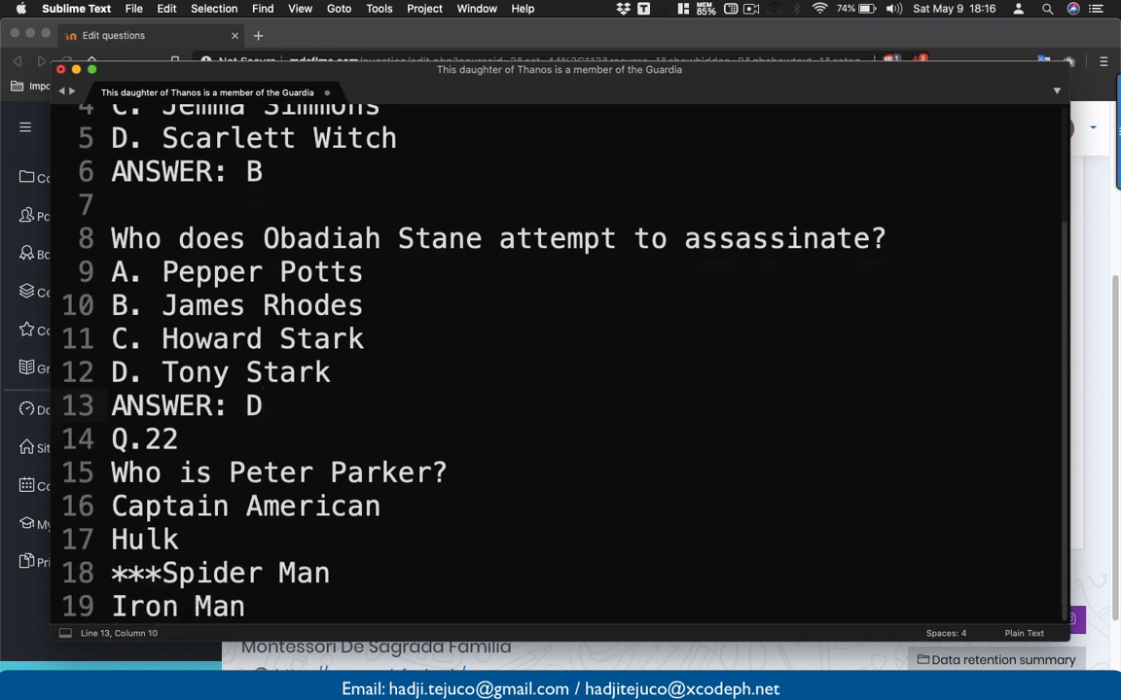
key("Return")
- Delete the Q.22 label and letter A. Captain America and B. Hulk
scroll(560, 360, "down", 1)
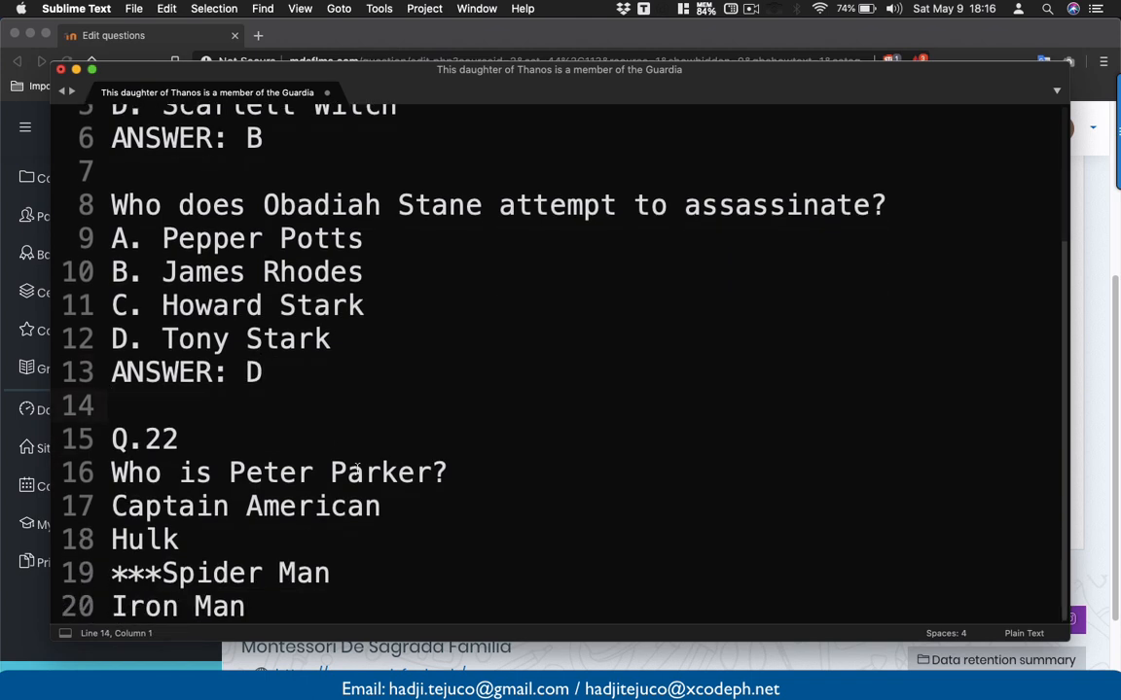
left_click(223, 441)
key("BackSpace")
key("BackSpace")
key("BackSpace")
key("BackSpace")
key("BackSpace")
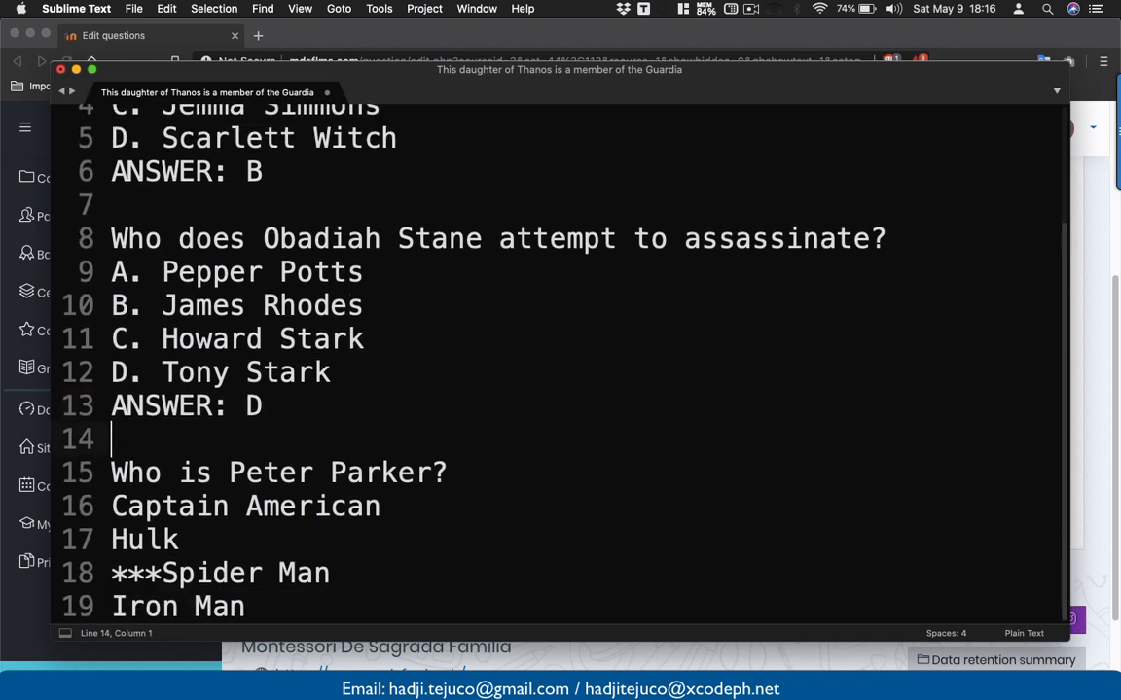
triple_click(109, 508)
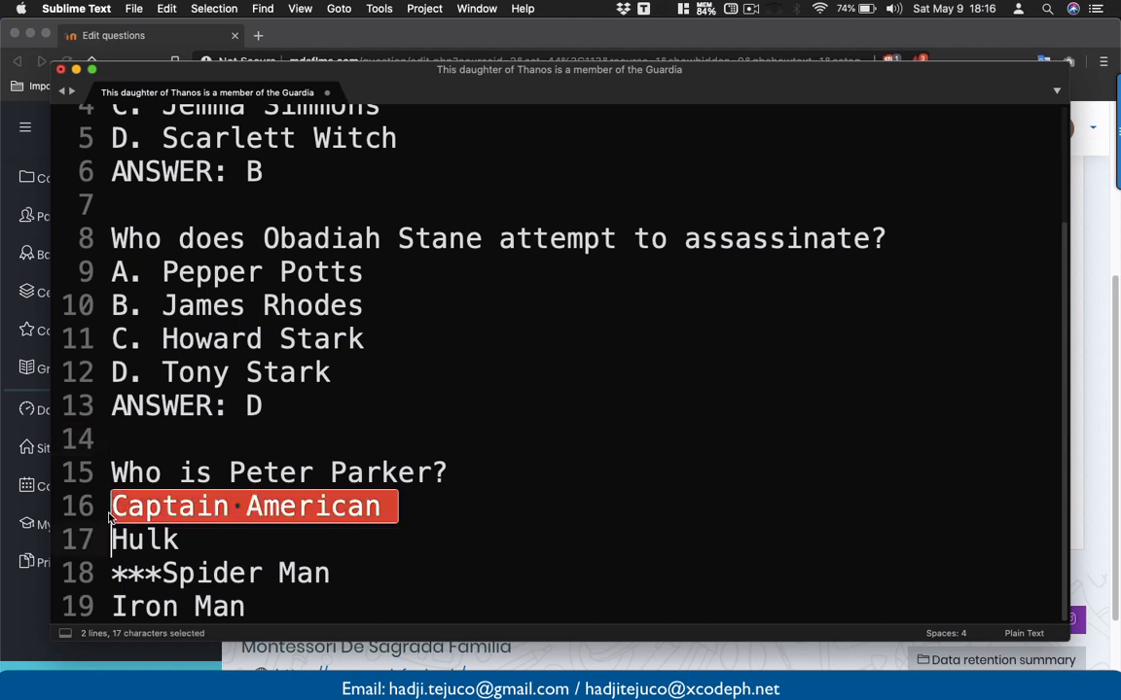
type("A")
key("super+z")
key("Left")
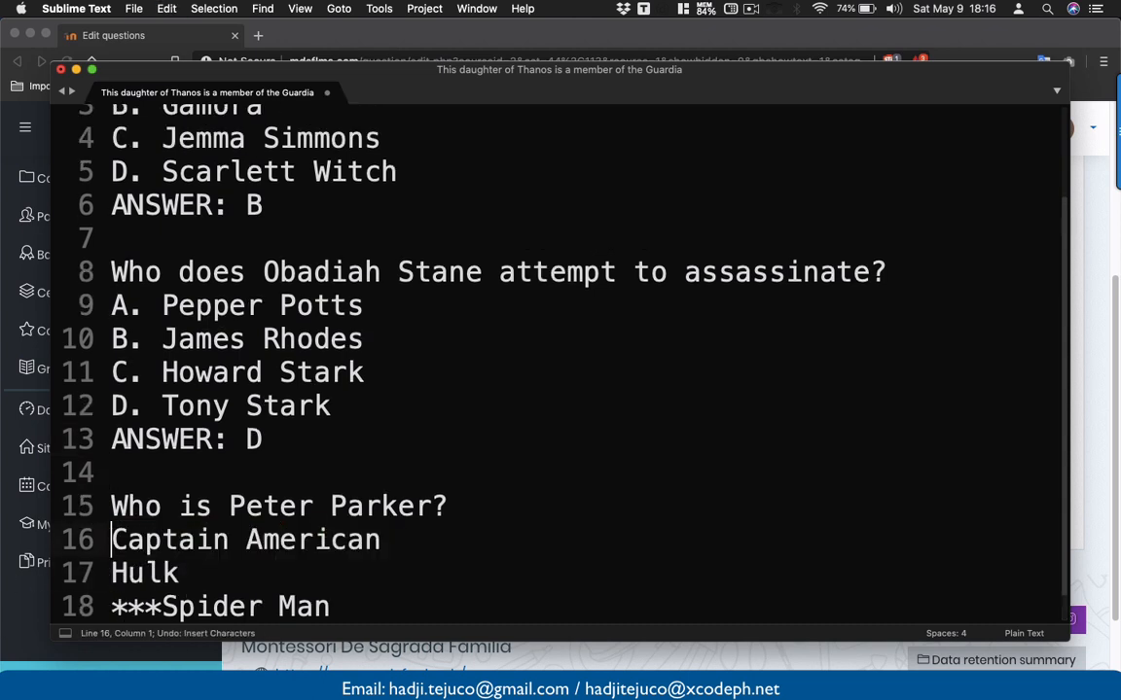
type("A.")
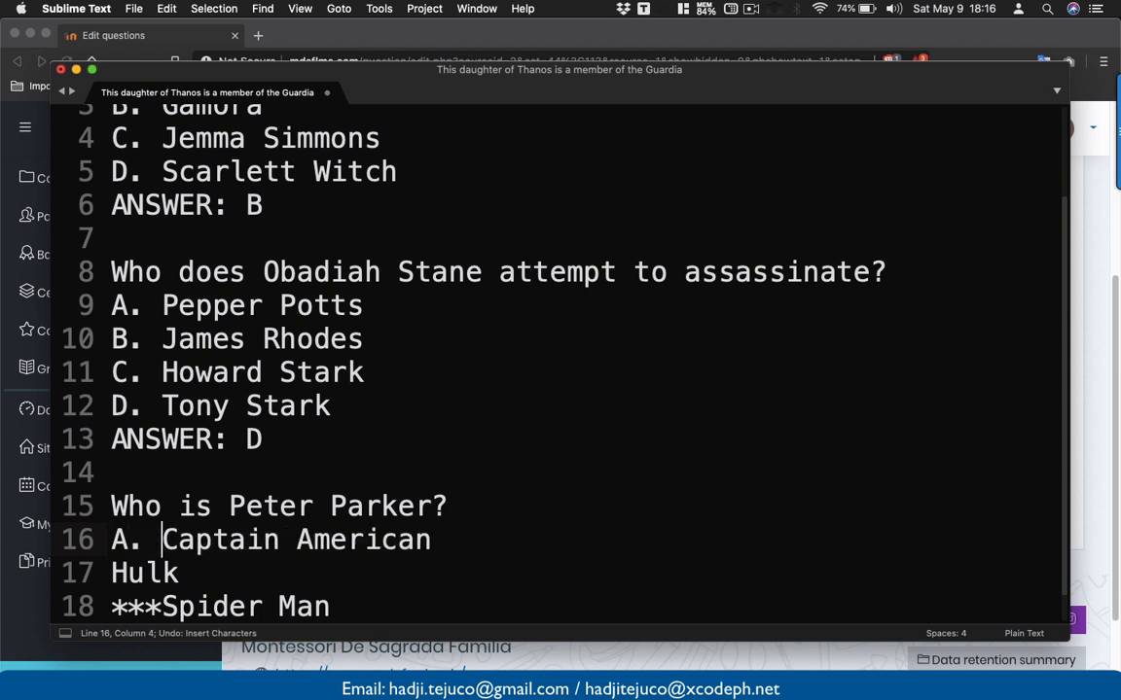
key("Down")
key("Left")
key("Left")
key("Left")
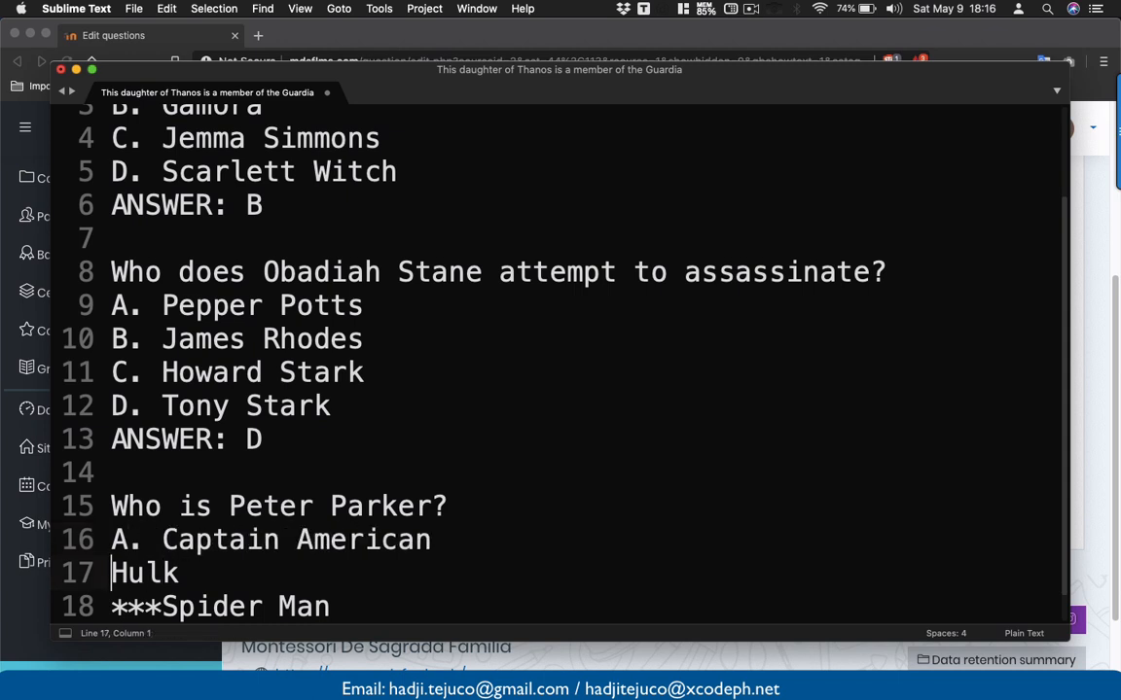
type("B")
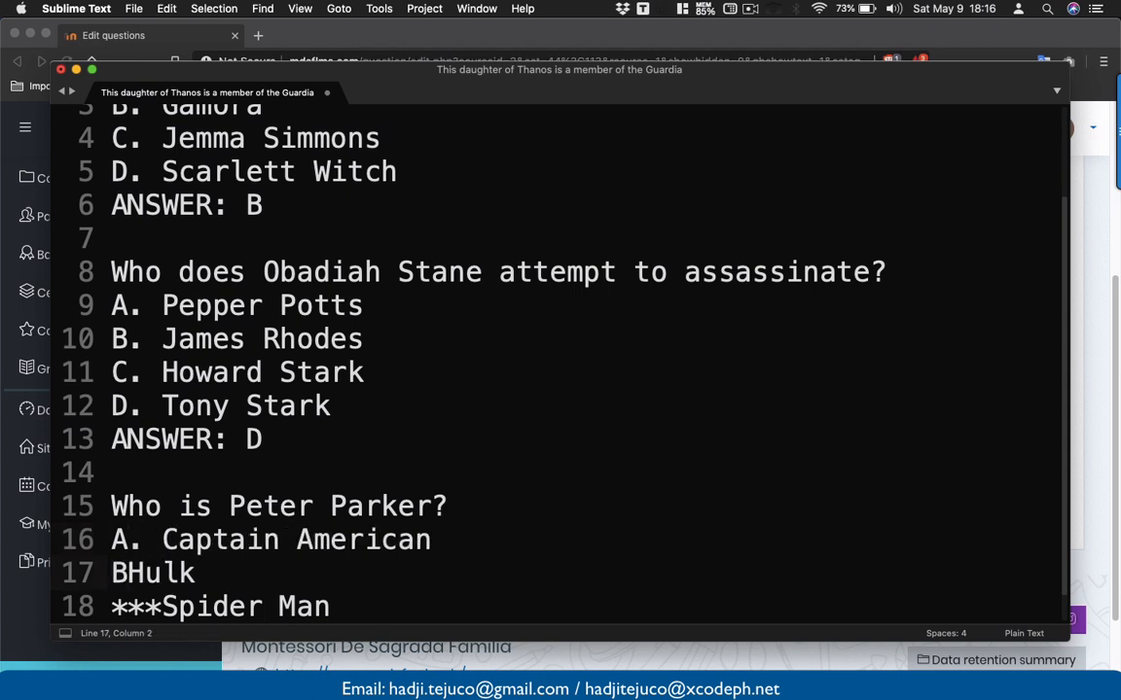
type(".")
- Letter C. Spider Man and D. Iron Man, then add 'ANSWER: C'
key("Down")
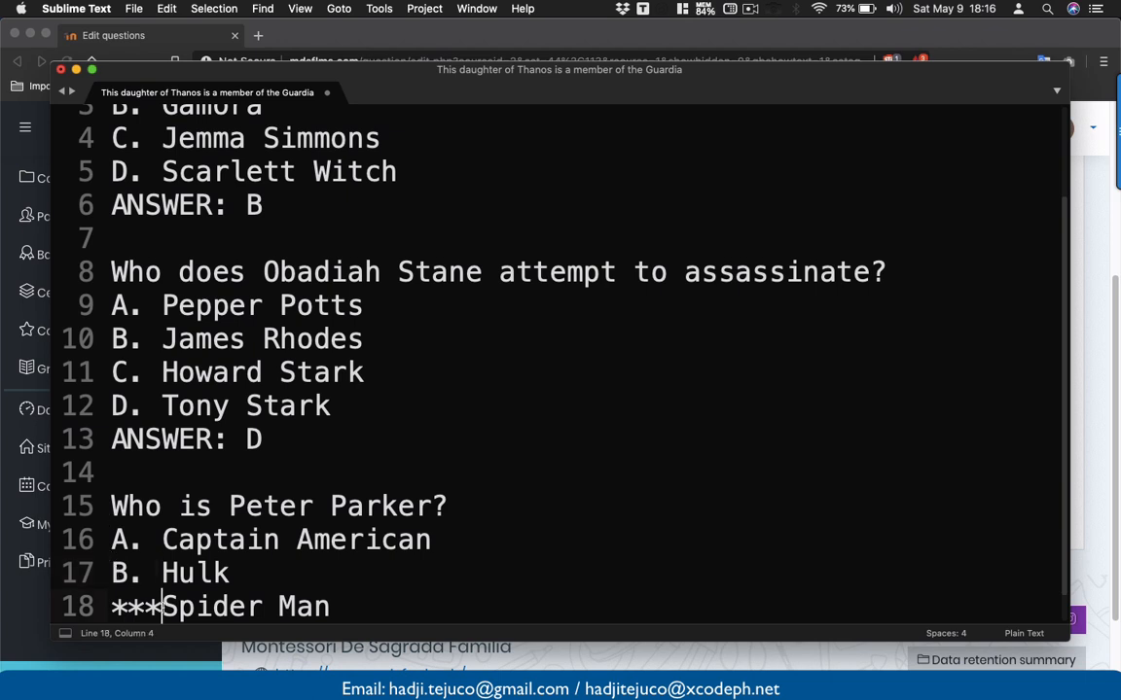
key("BackSpace")
key("BackSpace")
key("BackSpace")
type("C.")
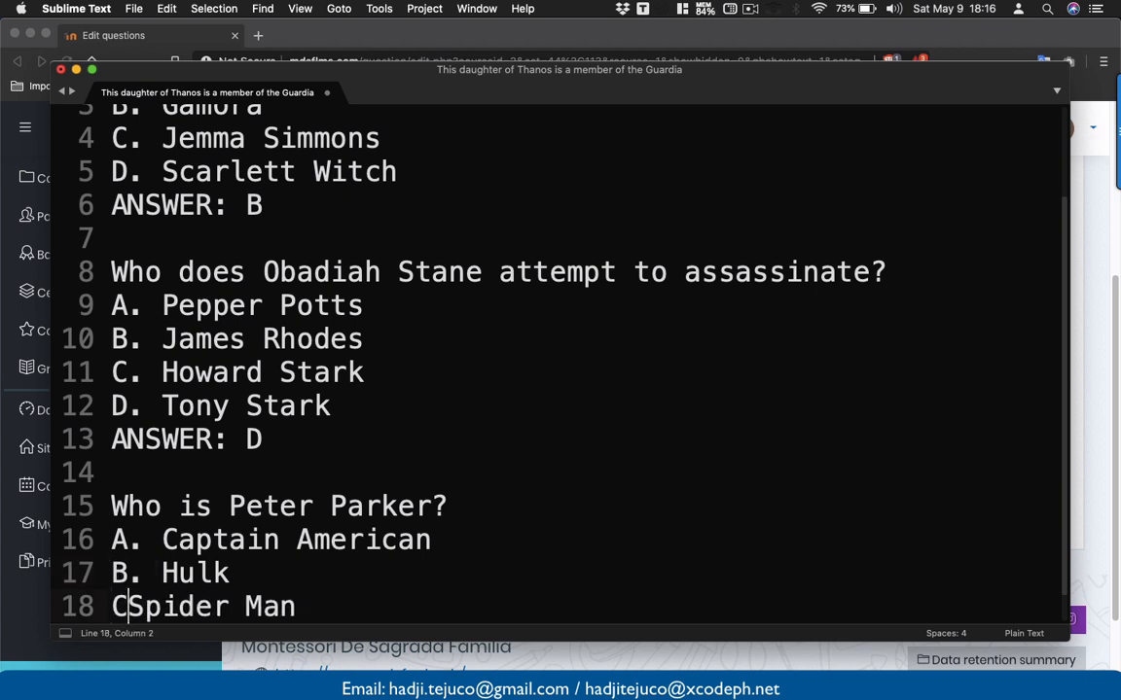
key("Right")
key("Right")
key("Right")
key("Right")
key("Right")
key("Right")
key("Right")
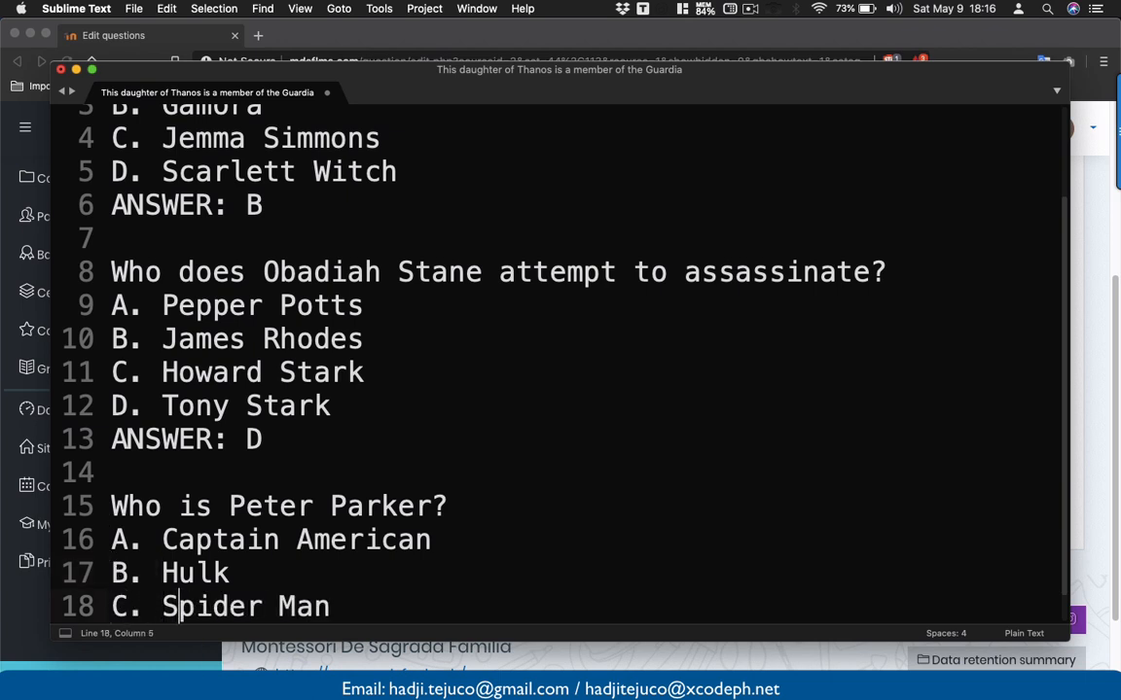
key("Down")
key("super+Left")
key("Return")
key("BackSpace")
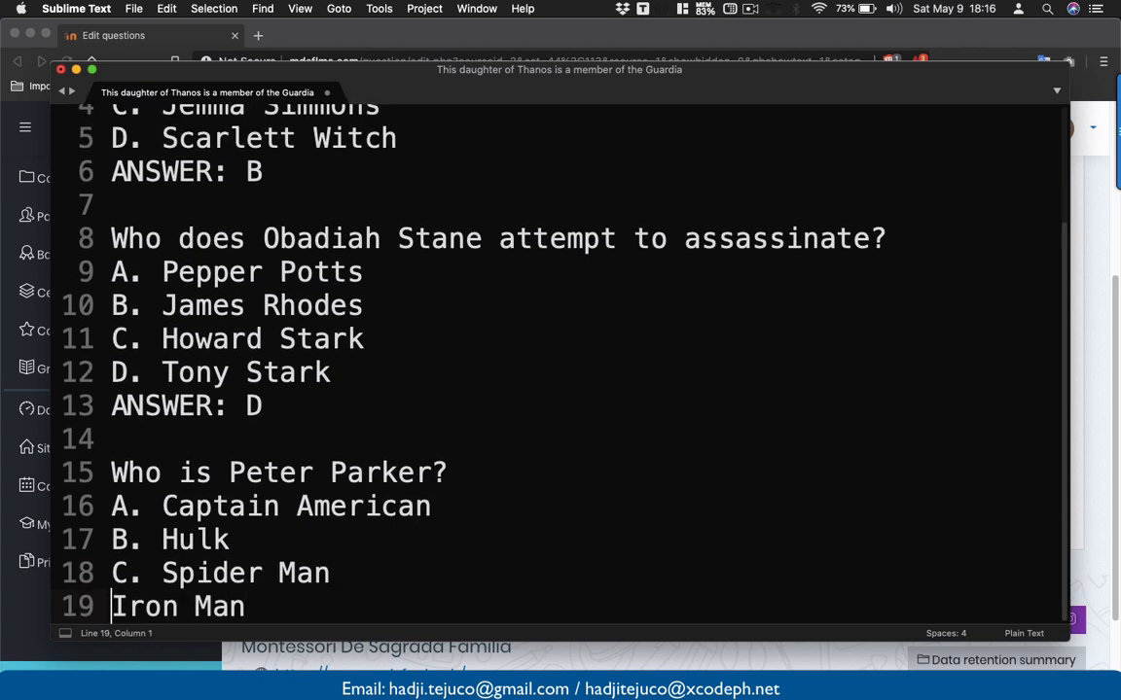
type("D.")
key("Right")
key("Right")
key("Right")
key("Right")
key("Right")
key("Right")
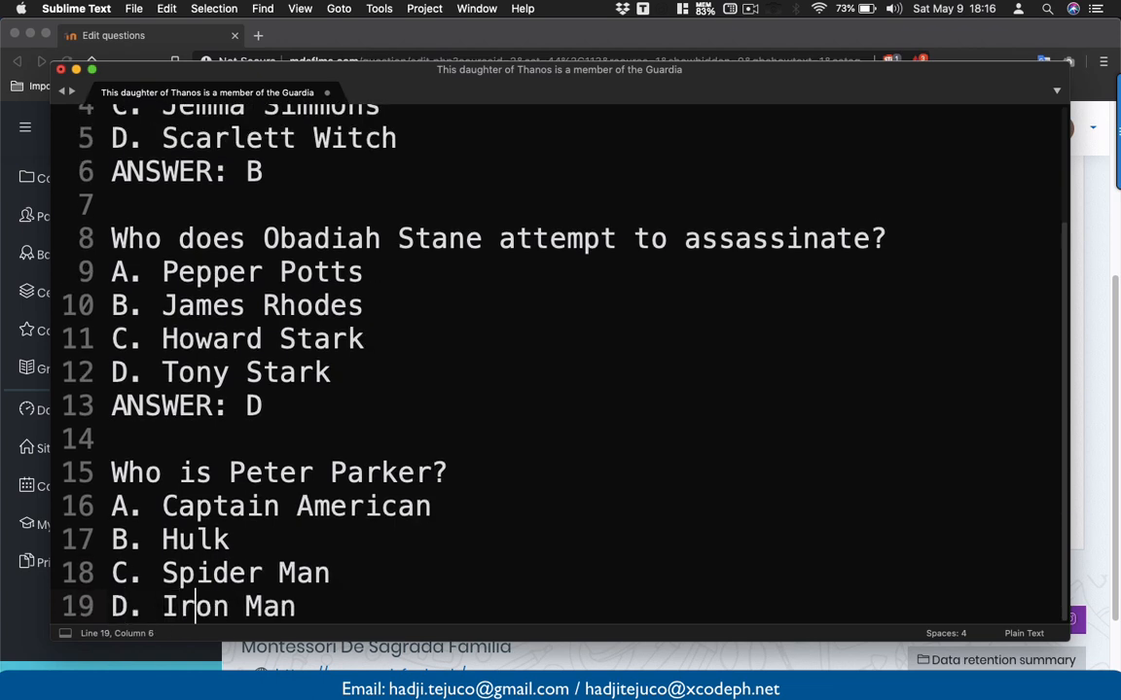
key("Right")
key("Right")
key("Return")
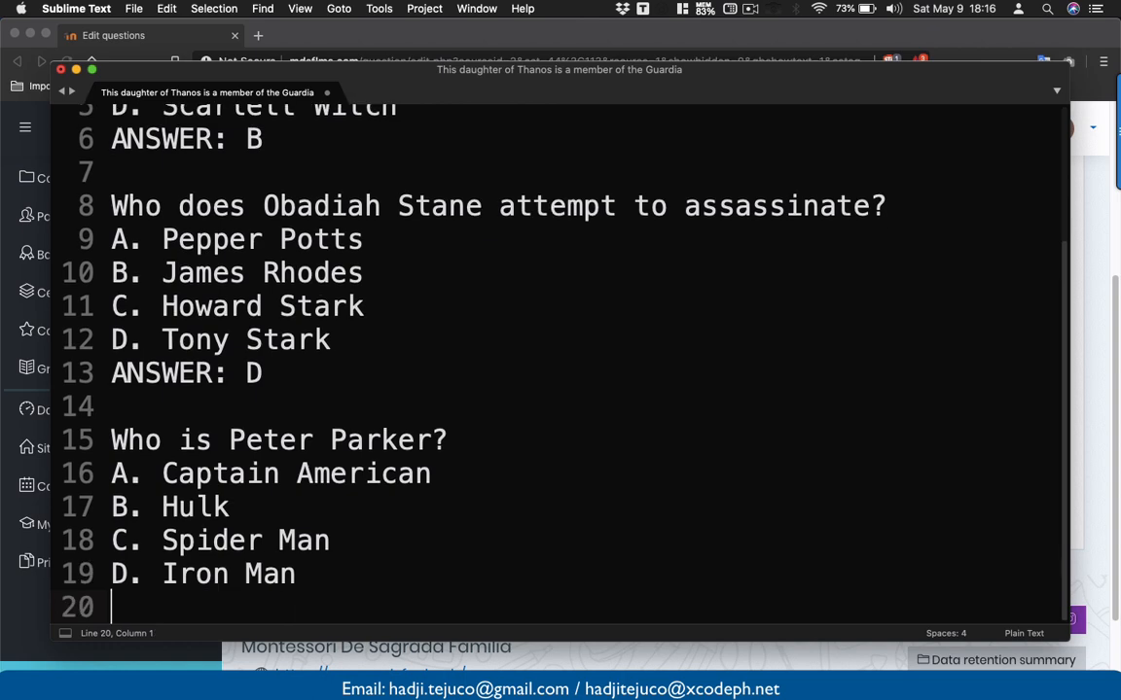
type("ANSWER: A")
key("BackSpace")
type("C")
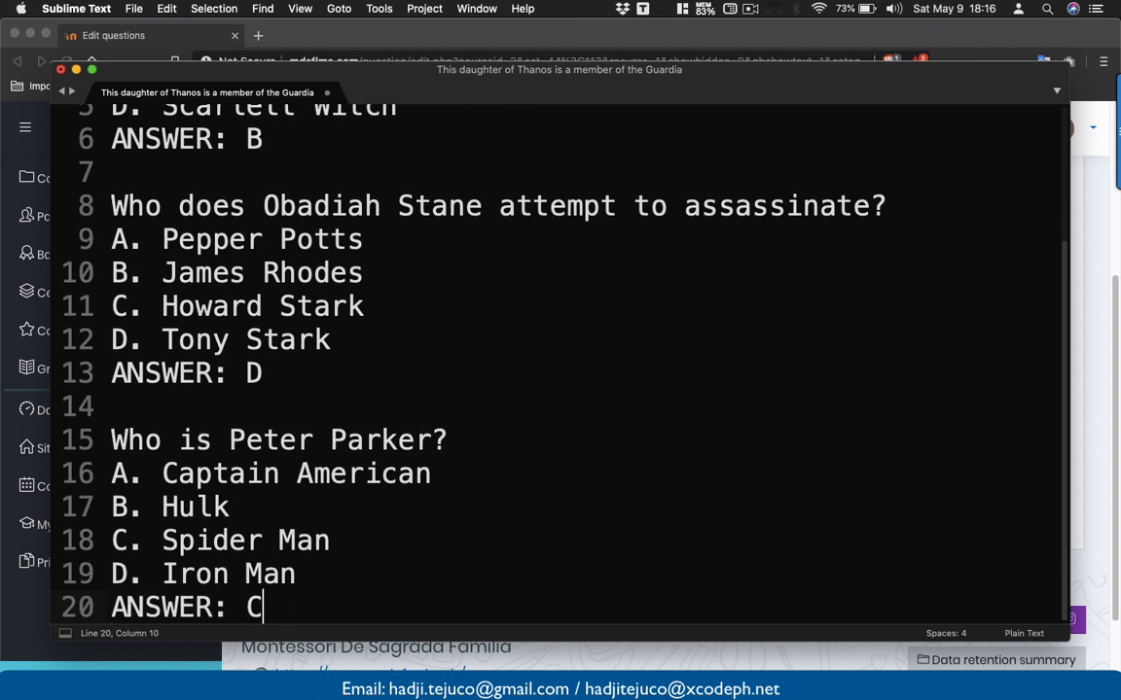
scroll(292, 423, "up", 5)
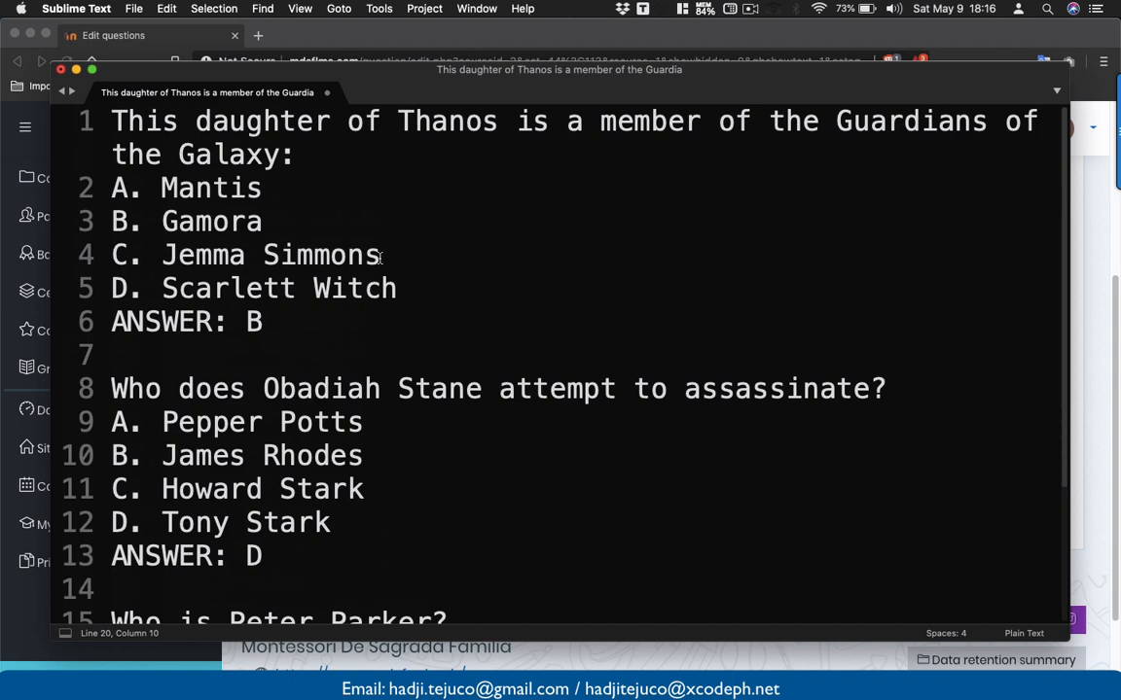
- Save the question file as 1.txt in the Quiz folder, overwriting the existing 1.txt
scroll(382, 256, "down", 3)
scroll(382, 255, "up", 3)
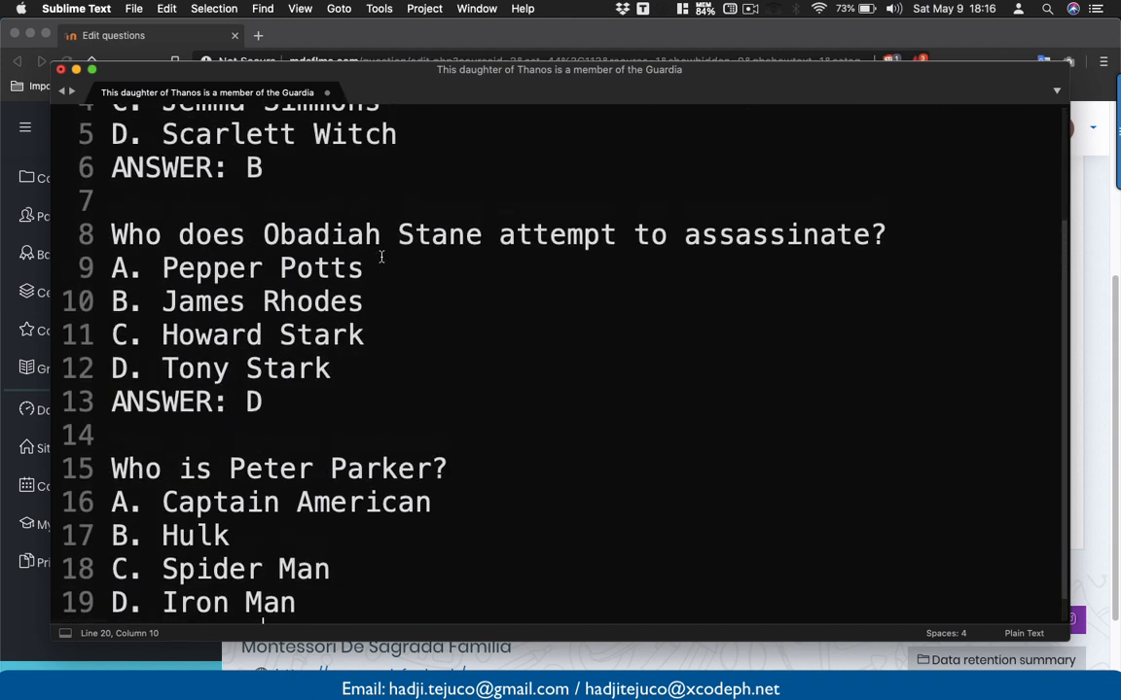
left_click(133, 8)
left_click(197, 132)
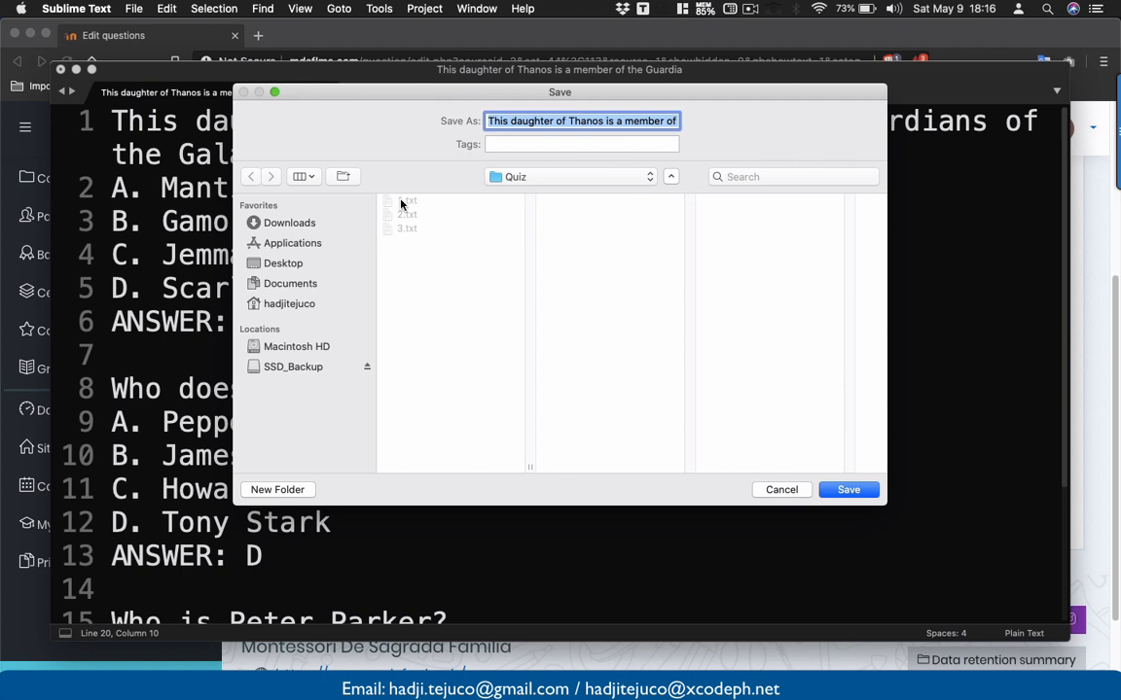
type("1.txt")
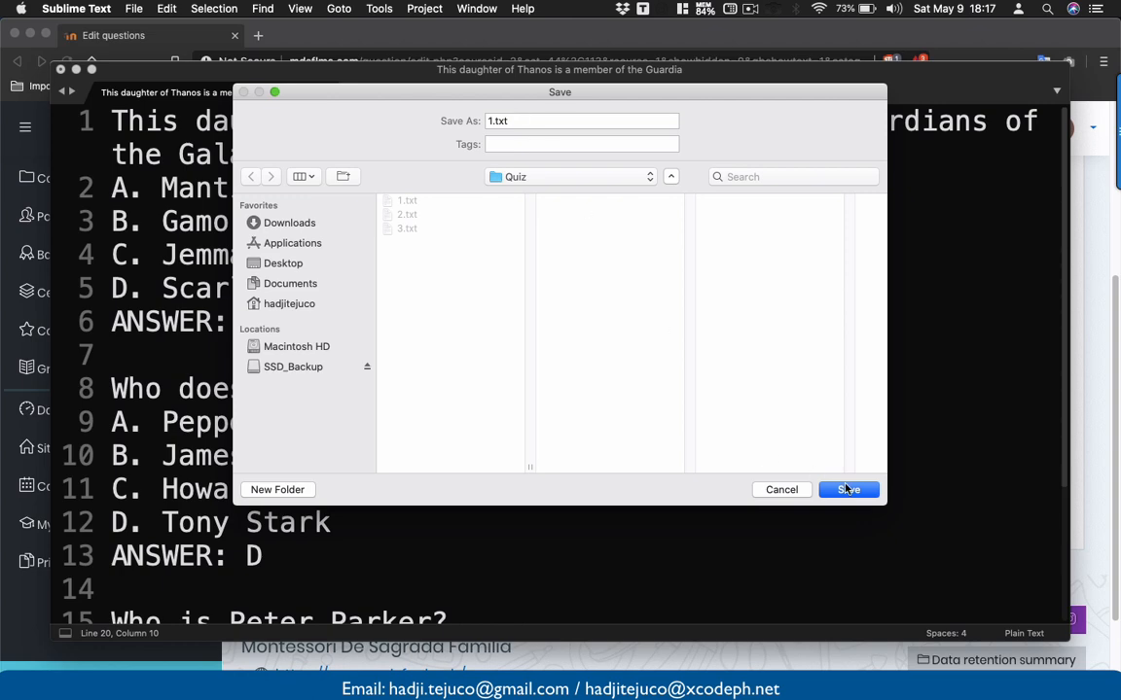
left_click(848, 490)
left_click(670, 190)
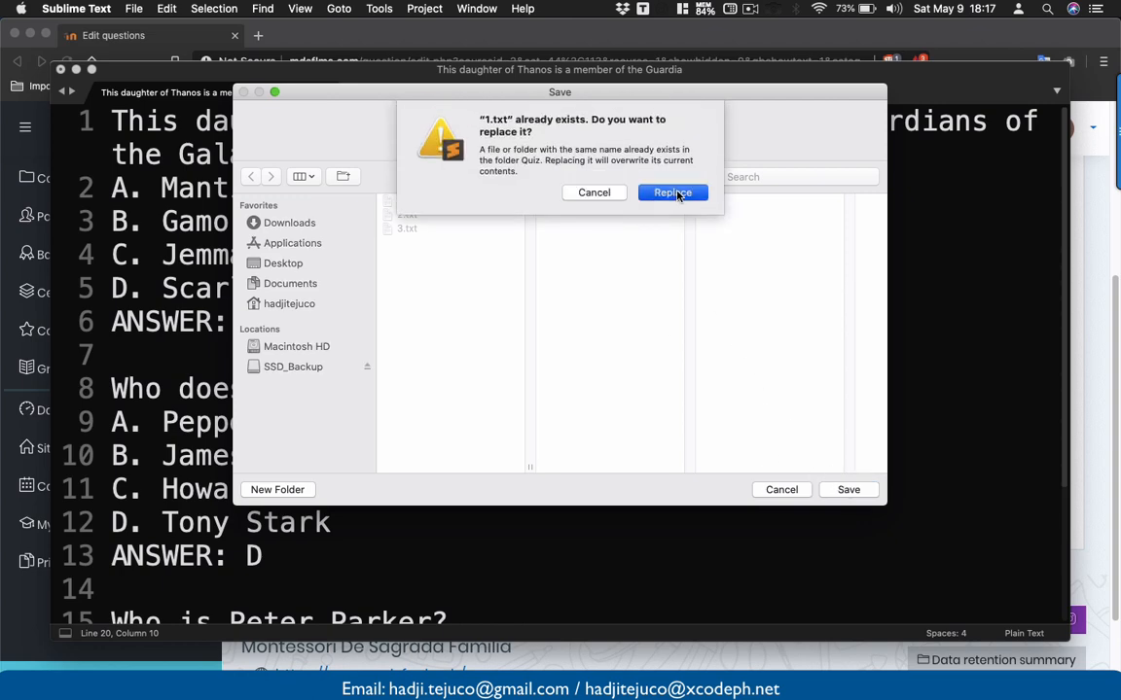
scroll(416, 312, "down", 2)
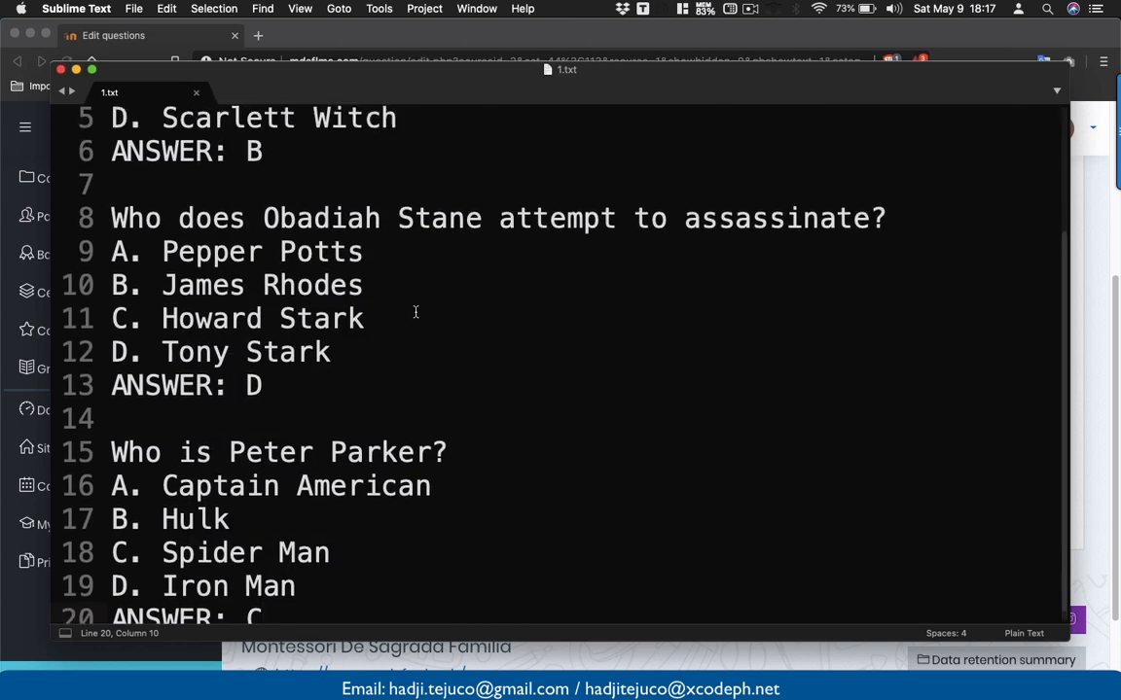
scroll(416, 312, "up", 2)
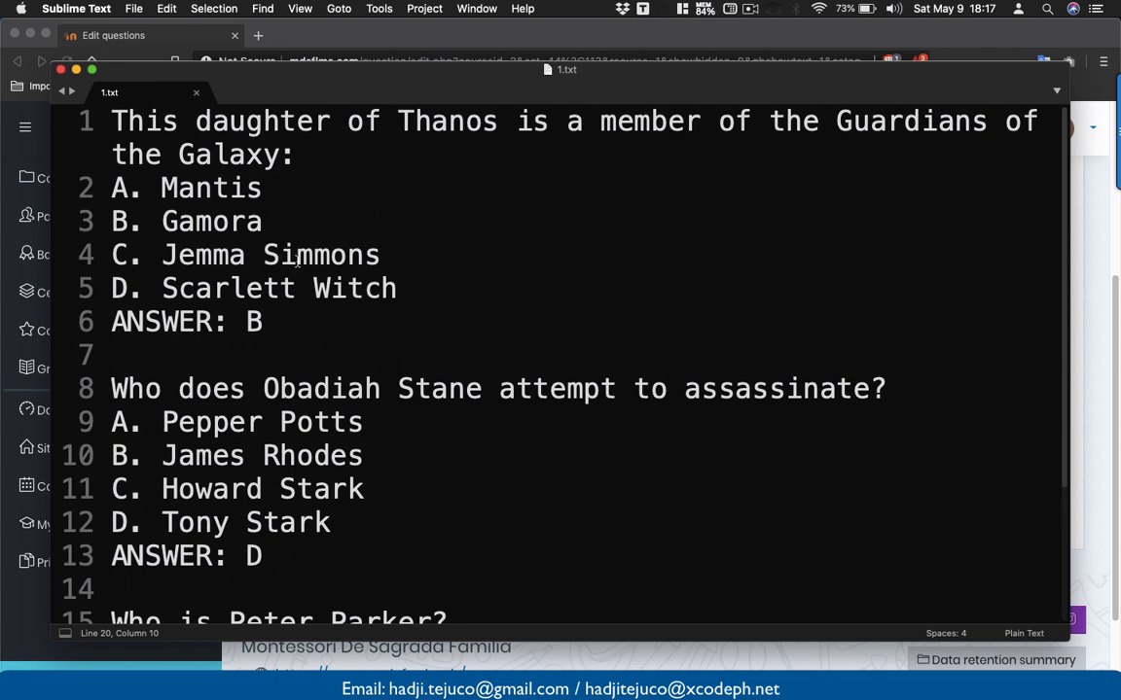
- Minimize Sublime Text and scroll Moodle back up to the Module 1 question bank tabs
left_click(75, 70)
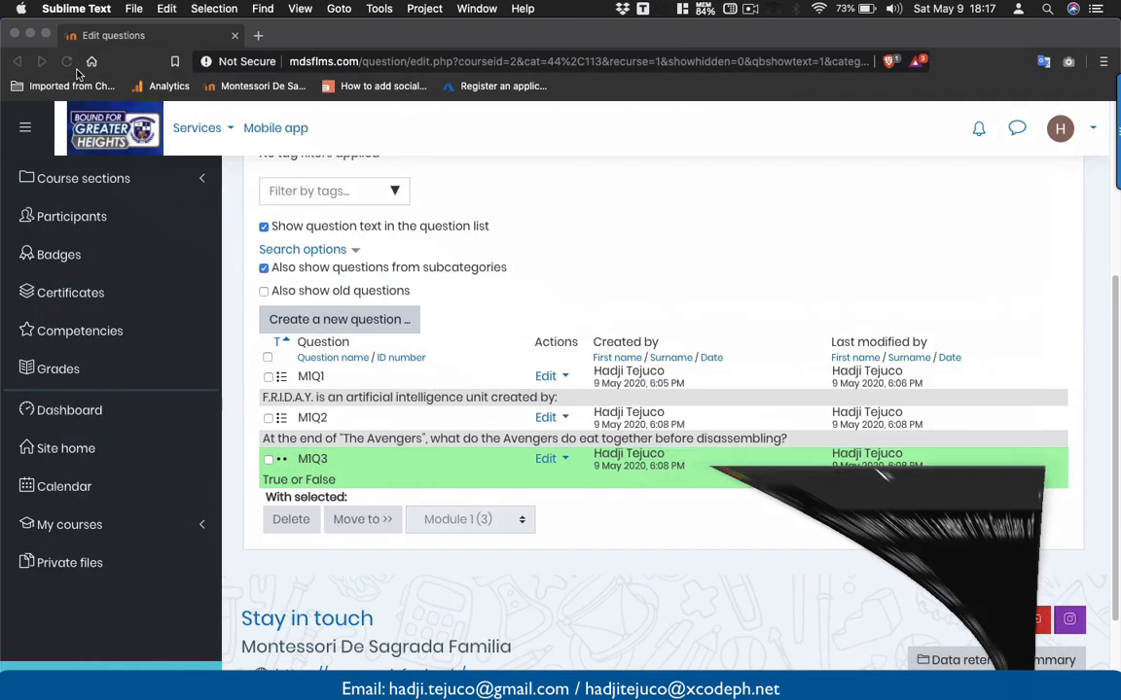
scroll(409, 446, "up", 2)
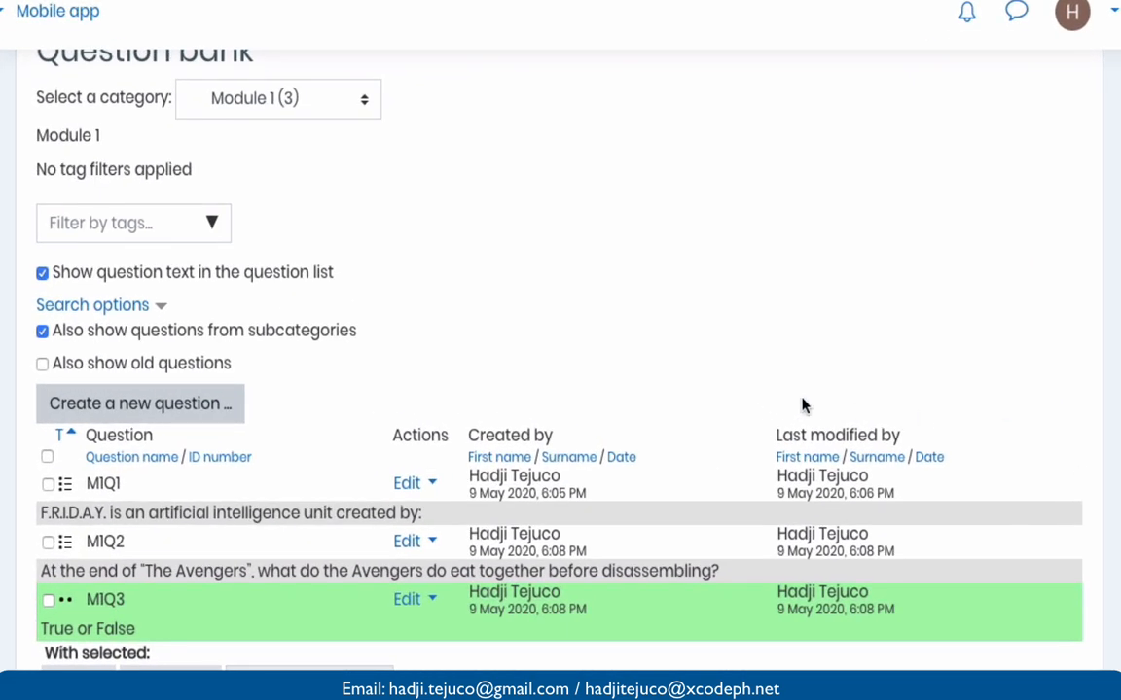
scroll(854, 409, "down", 3)
scroll(802, 405, "up", 4)
scroll(803, 401, "down", 3)
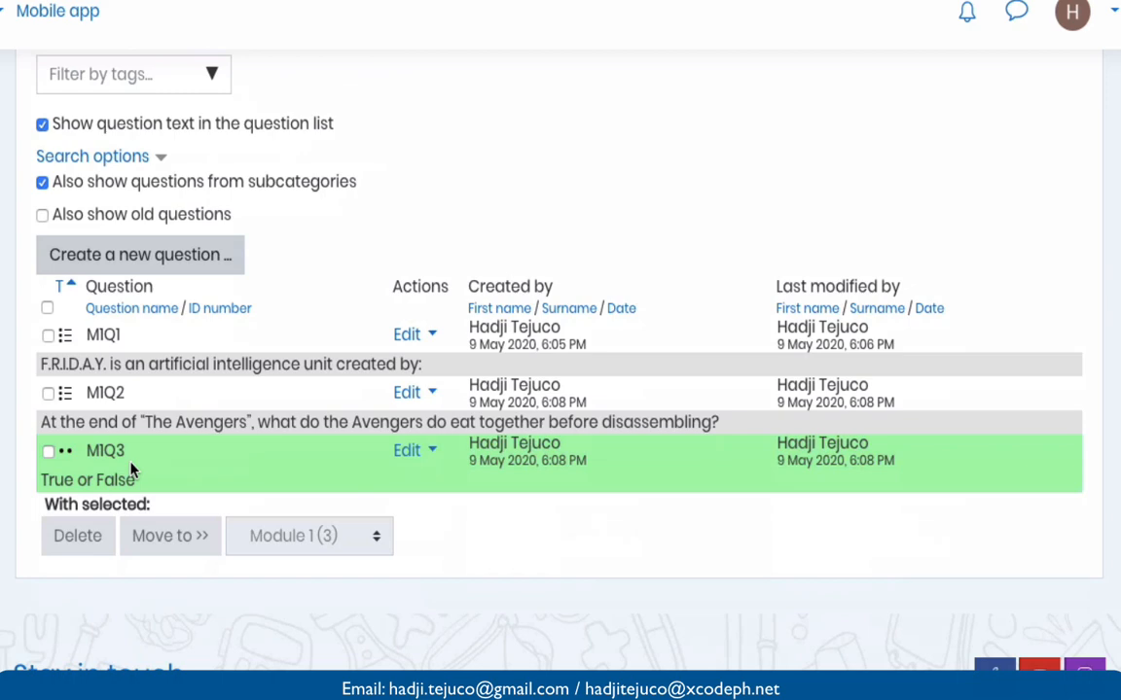
scroll(132, 470, "up", 3)
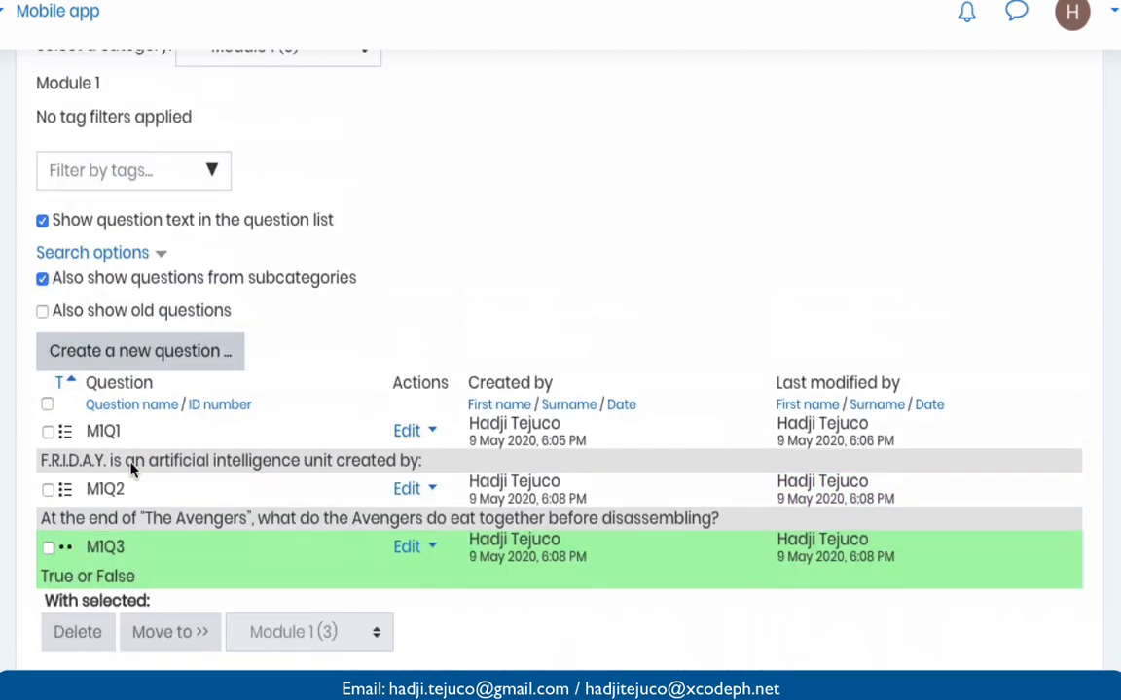
scroll(131, 470, "up", 2)
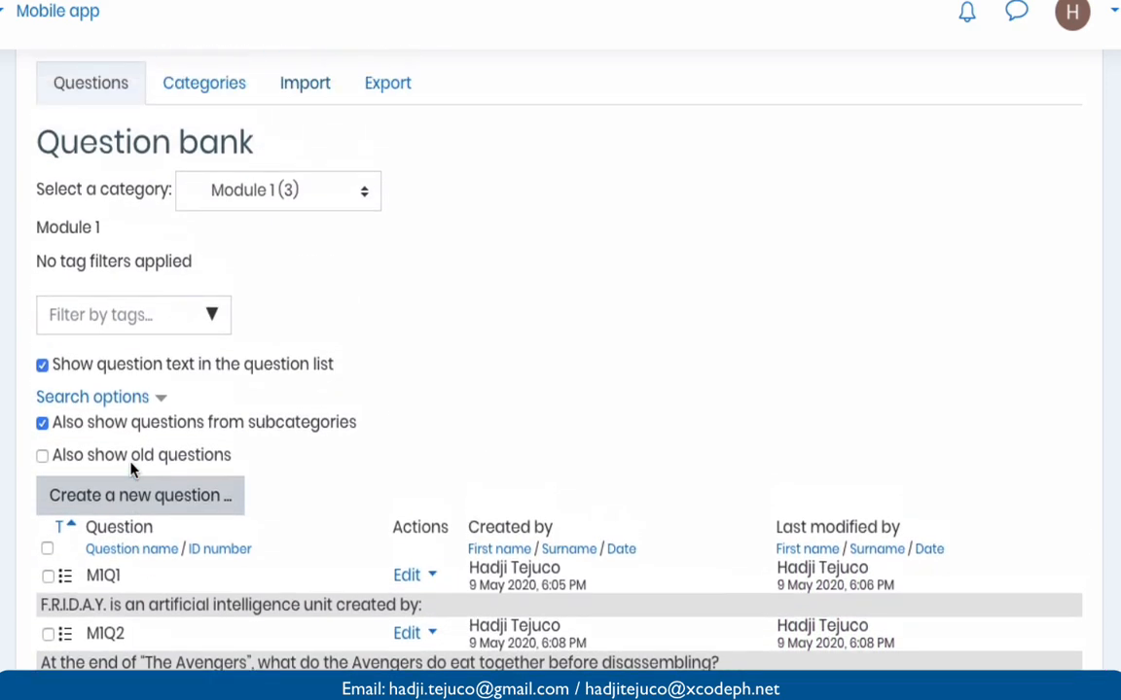
scroll(313, 95, "up", 2)
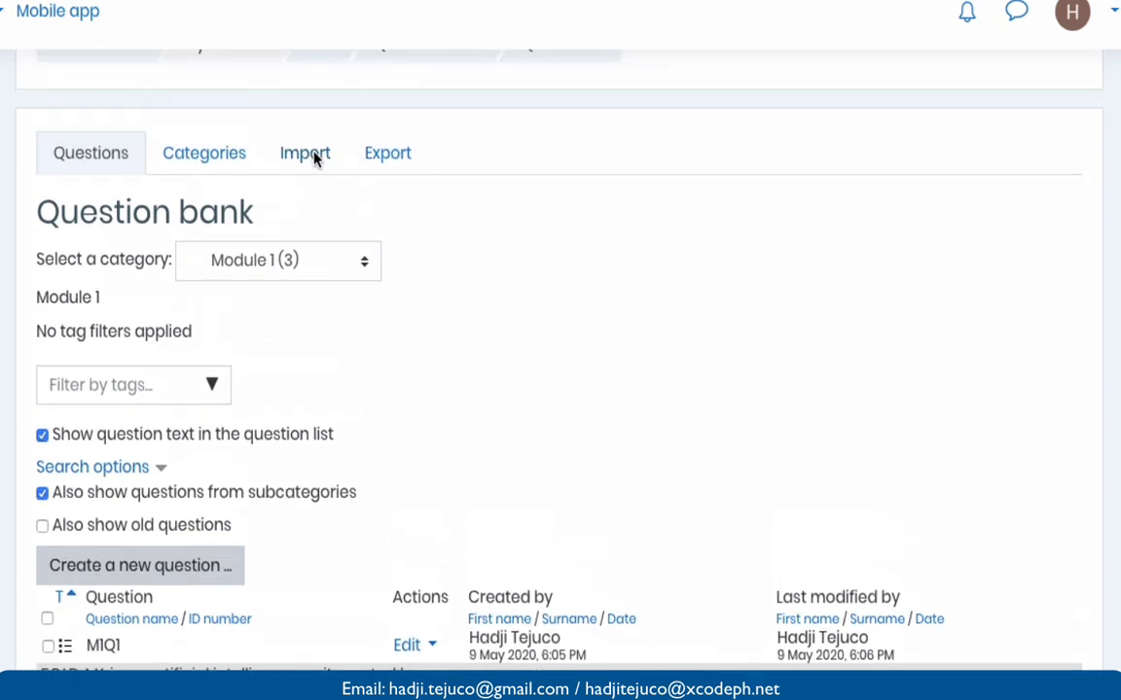
- On the Import page, use Aiken format and set the import category to Module 4
left_click(307, 155)
scroll(412, 251, "down", 5)
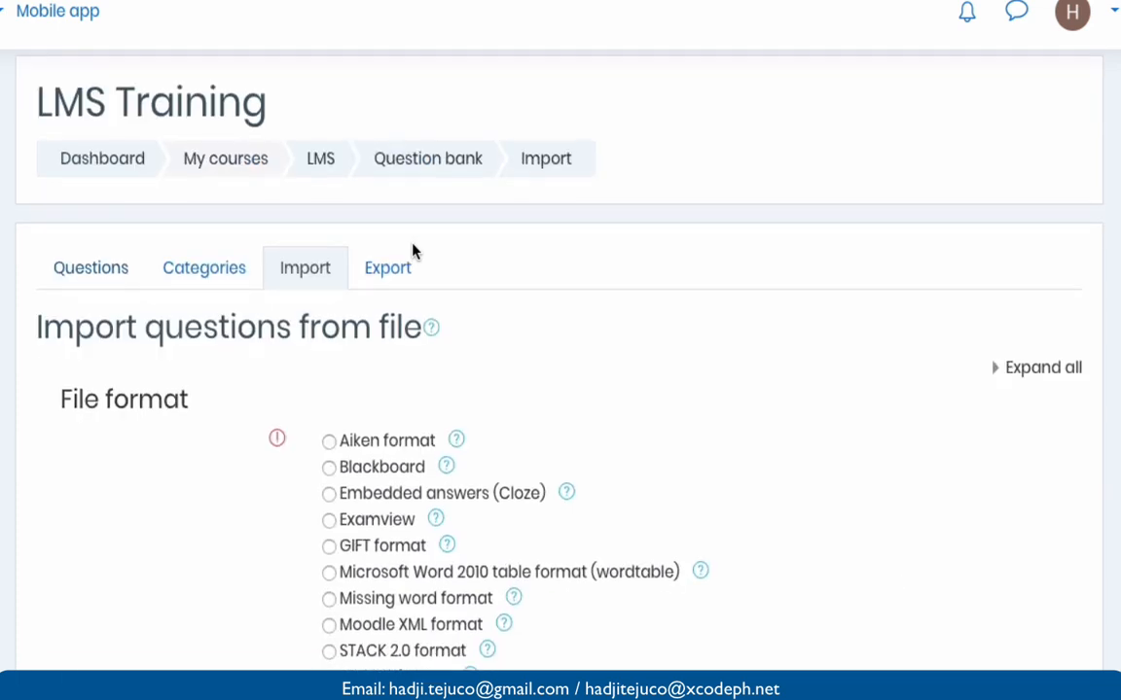
scroll(398, 245, "down", 1)
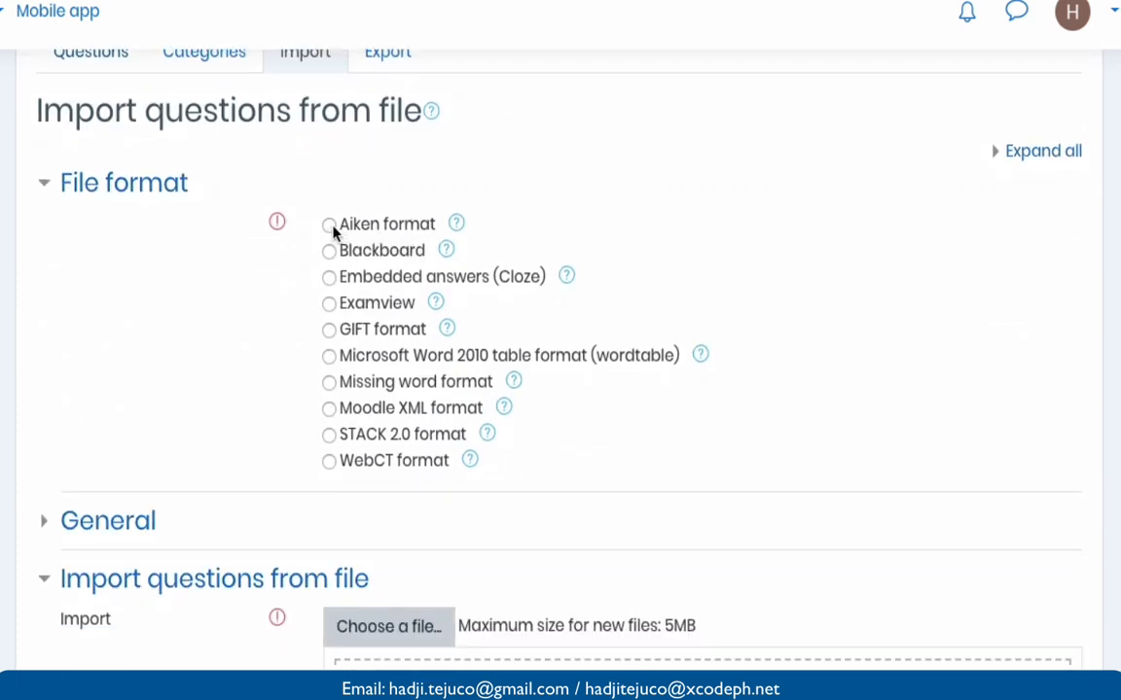
scroll(334, 229, "down", 3)
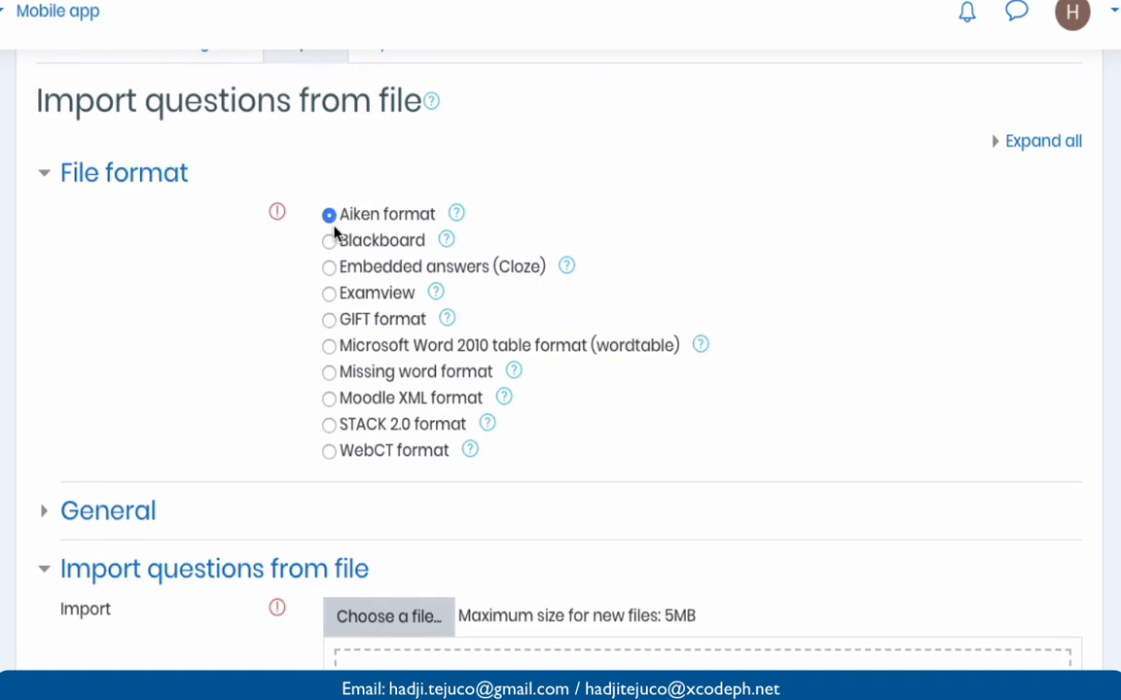
scroll(334, 230, "down", 3)
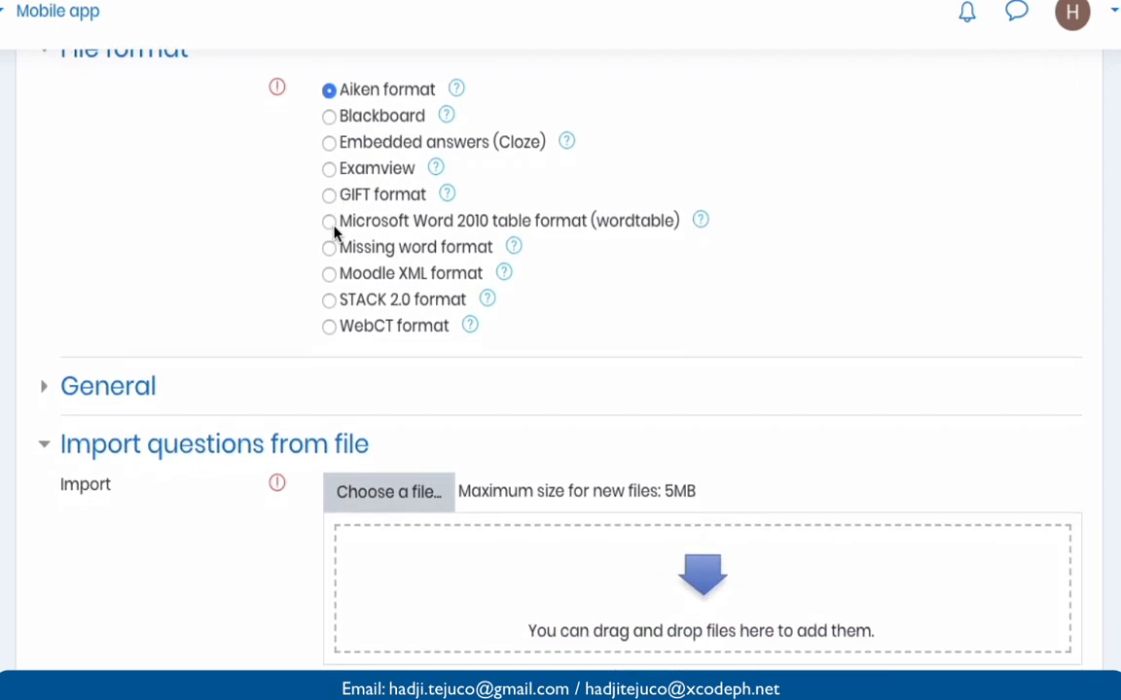
left_click(50, 315)
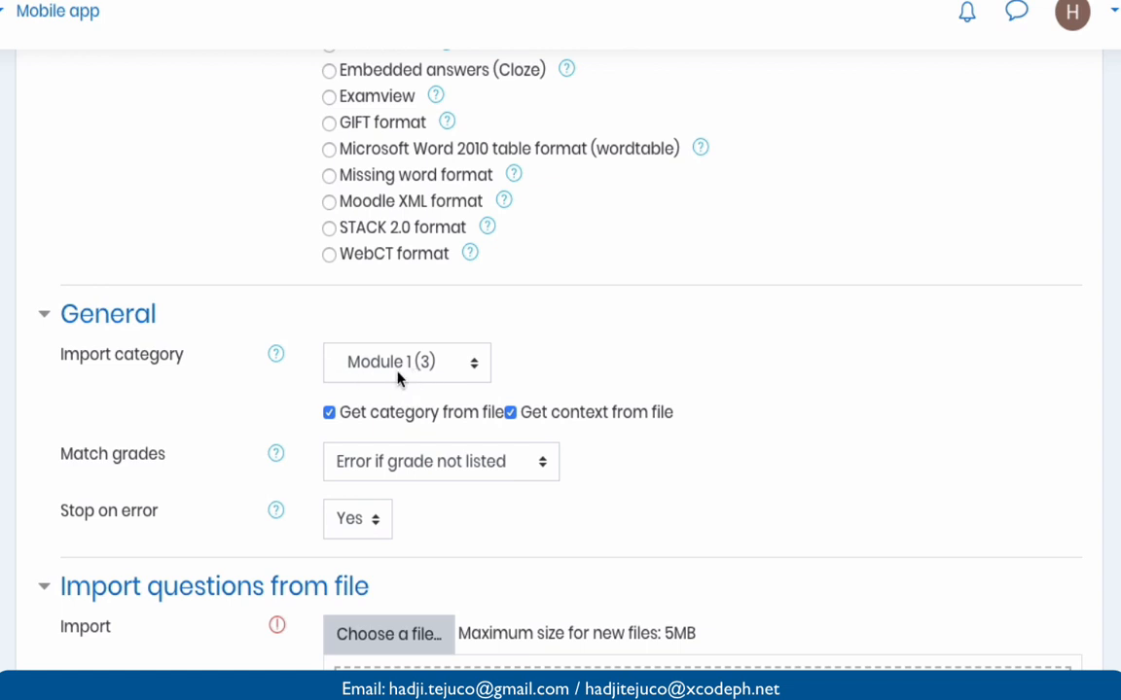
left_click(424, 367)
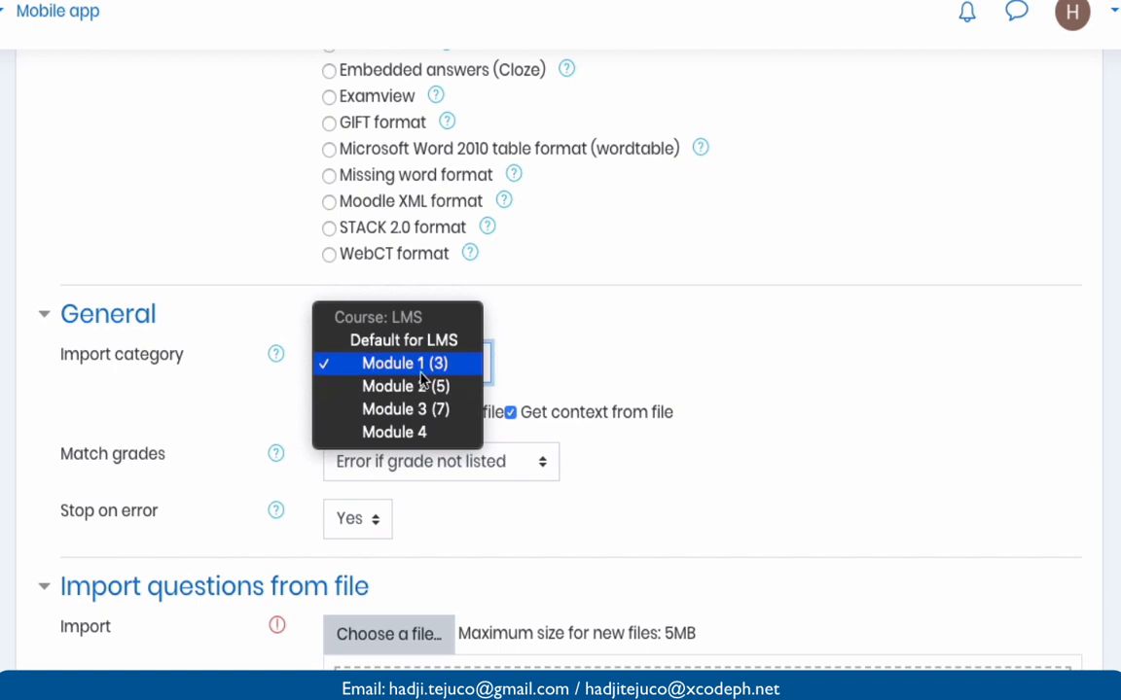
left_click(425, 433)
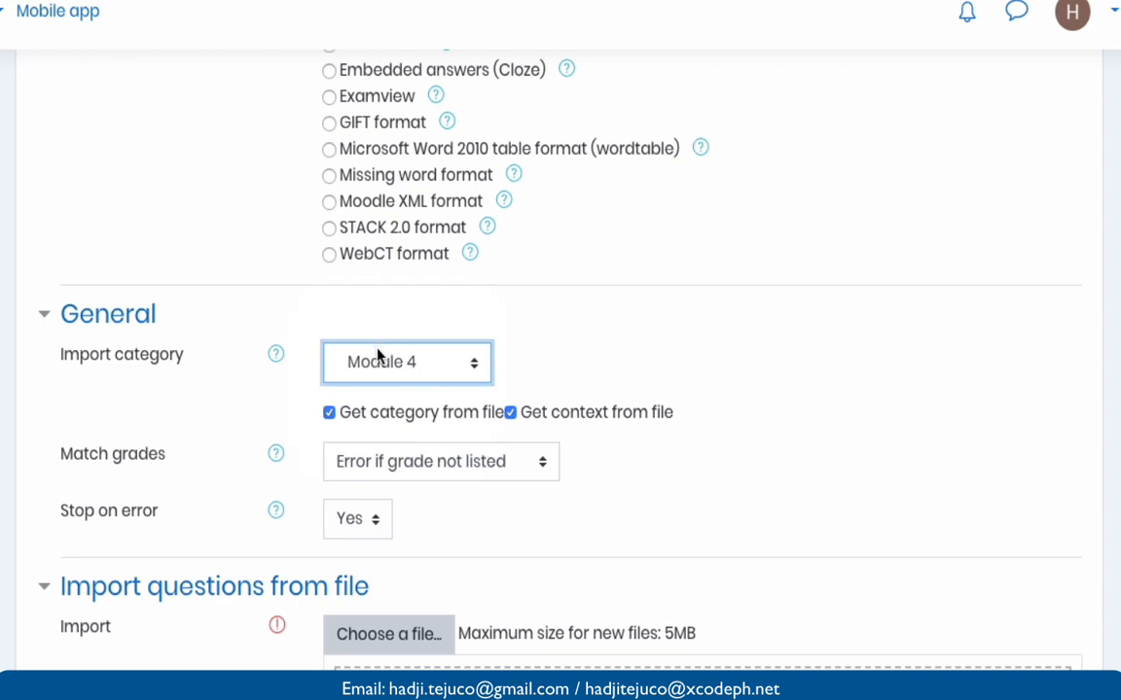
scroll(392, 367, "up", 2)
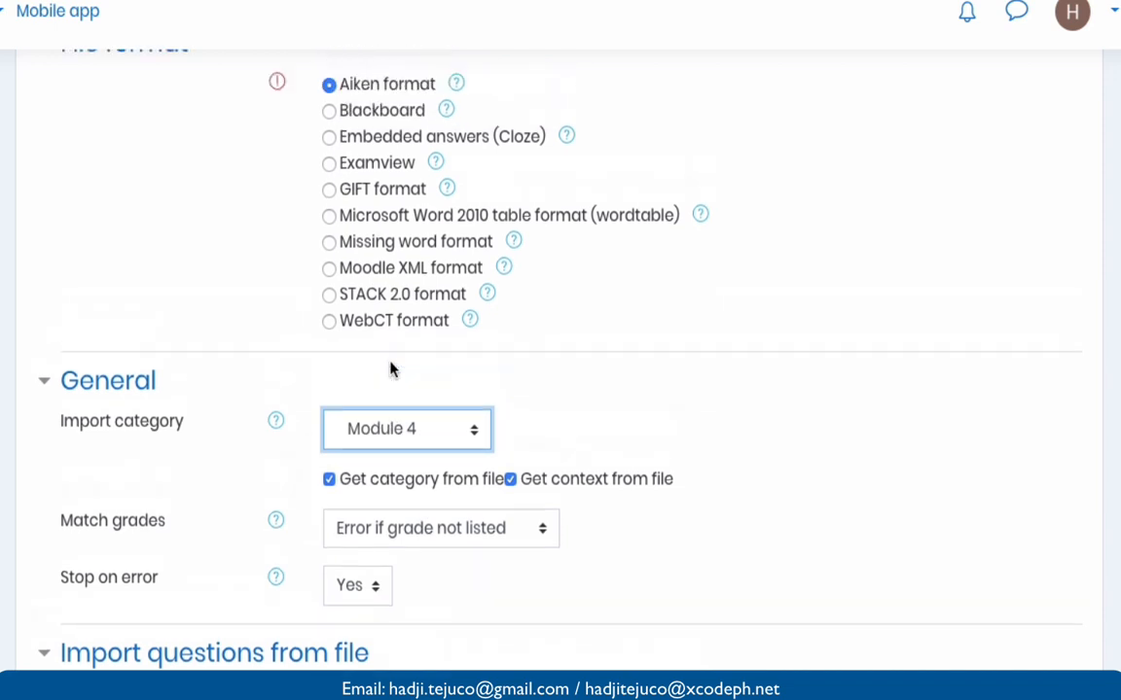
scroll(392, 368, "down", 3)
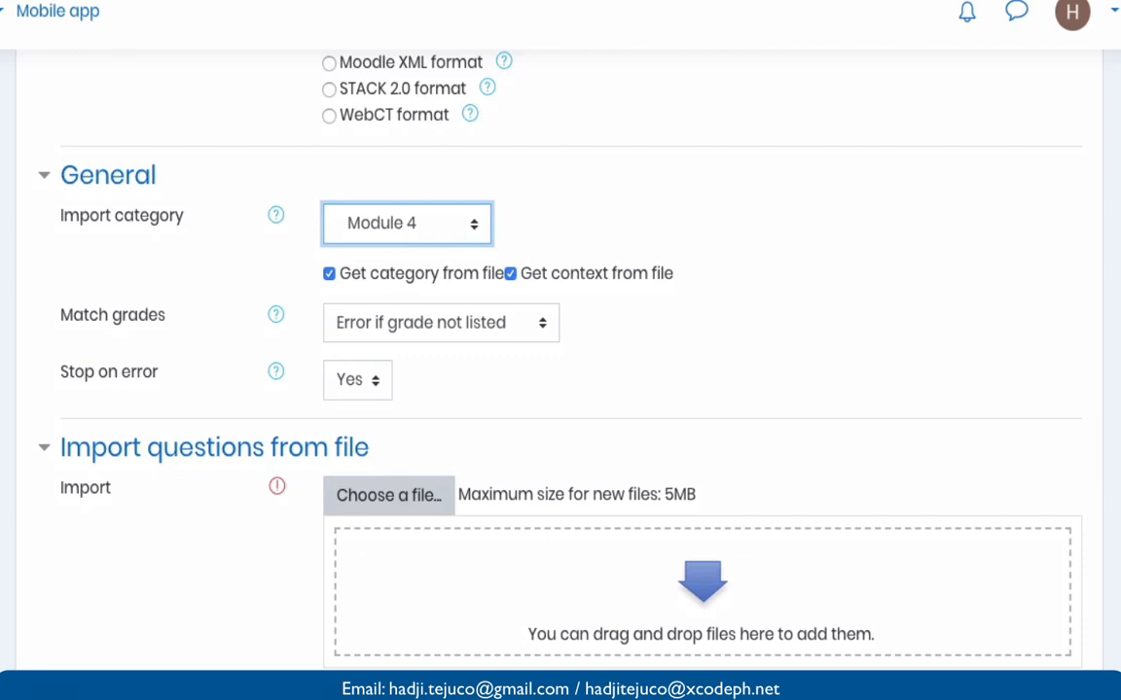
scroll(423, 329, "down", 3)
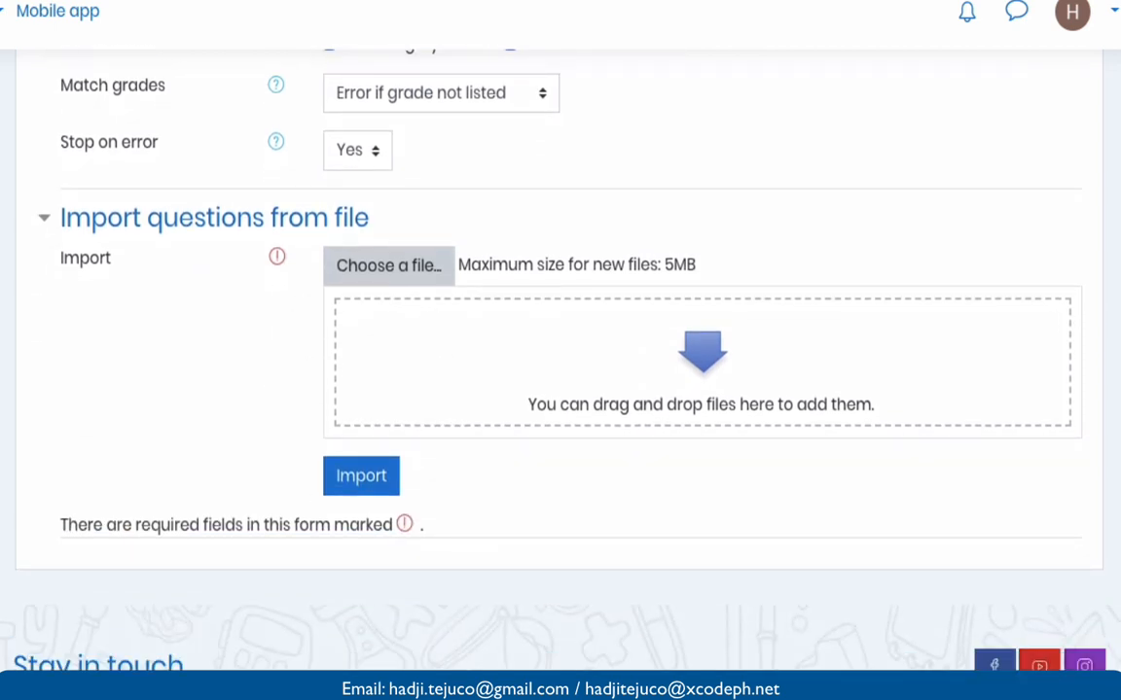
- Drop 1.txt from the file browser into the upload area and import its three questions
left_click(3, 282)
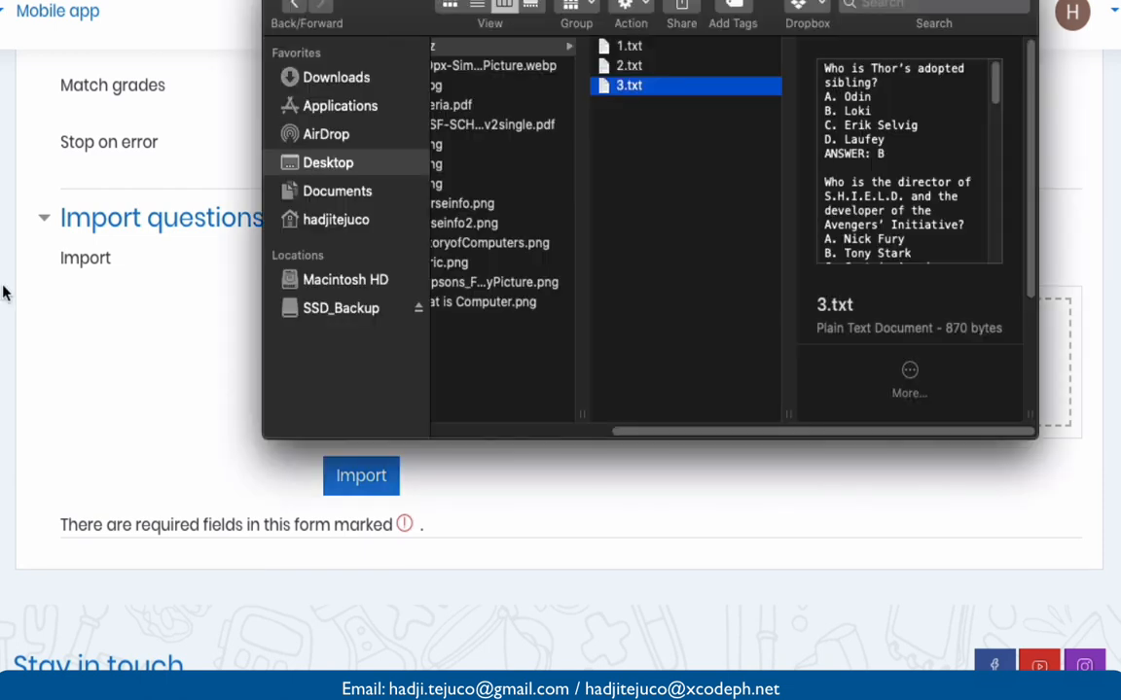
left_click_drag(436, 2, 431, 2)
left_click_drag(642, 2, 144, 2)
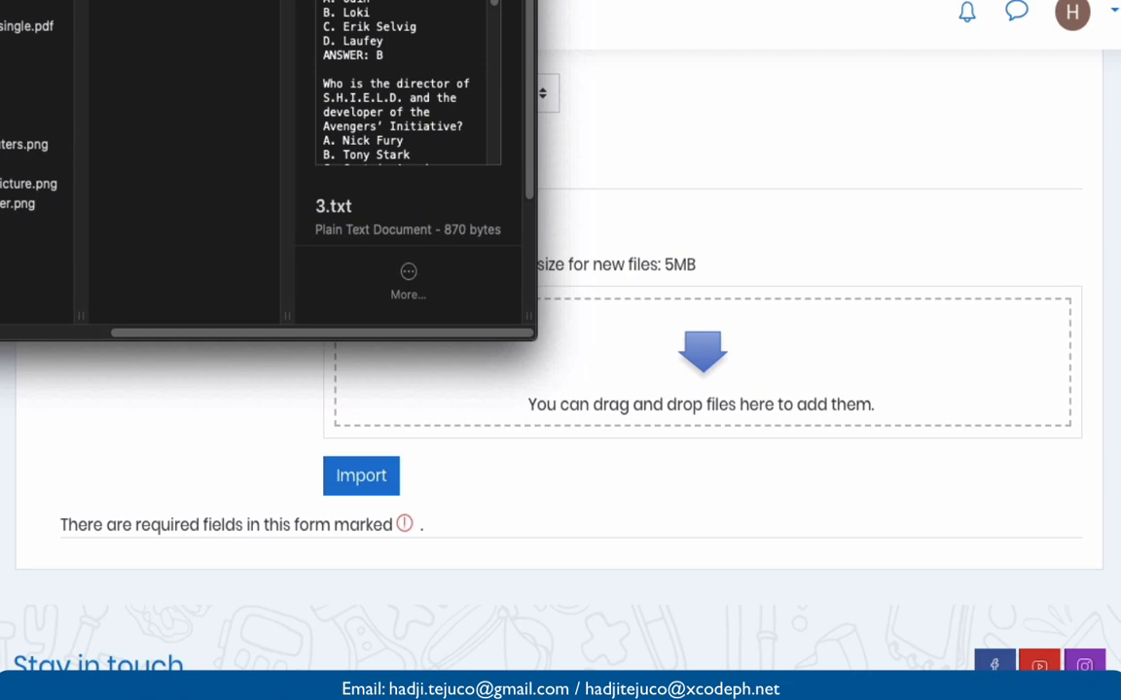
key("Up")
key("Up")
left_click_drag(408, 98, 445, 389)
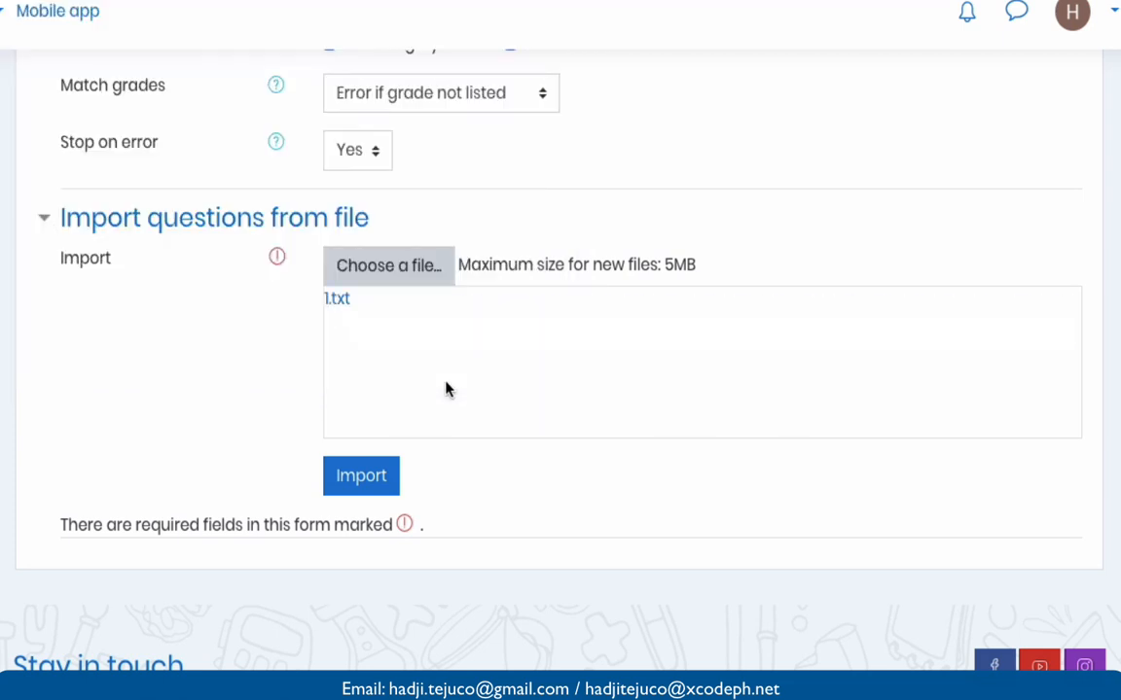
scroll(443, 415, "up", 1)
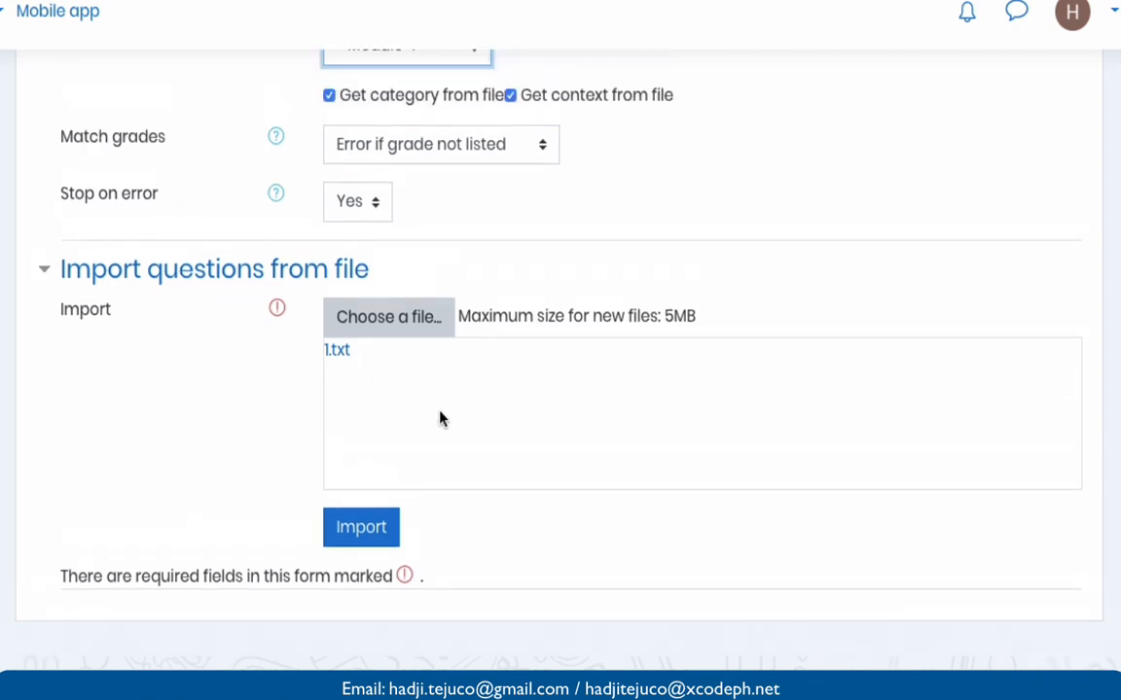
left_click(369, 527)
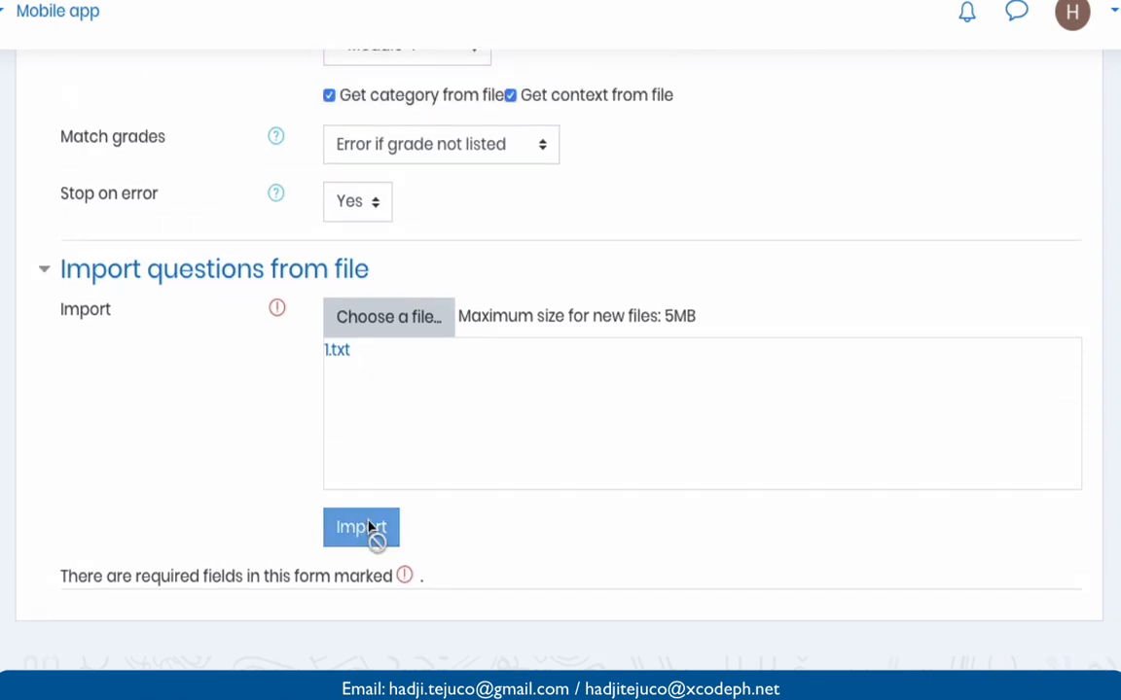
scroll(369, 527, "down", 2)
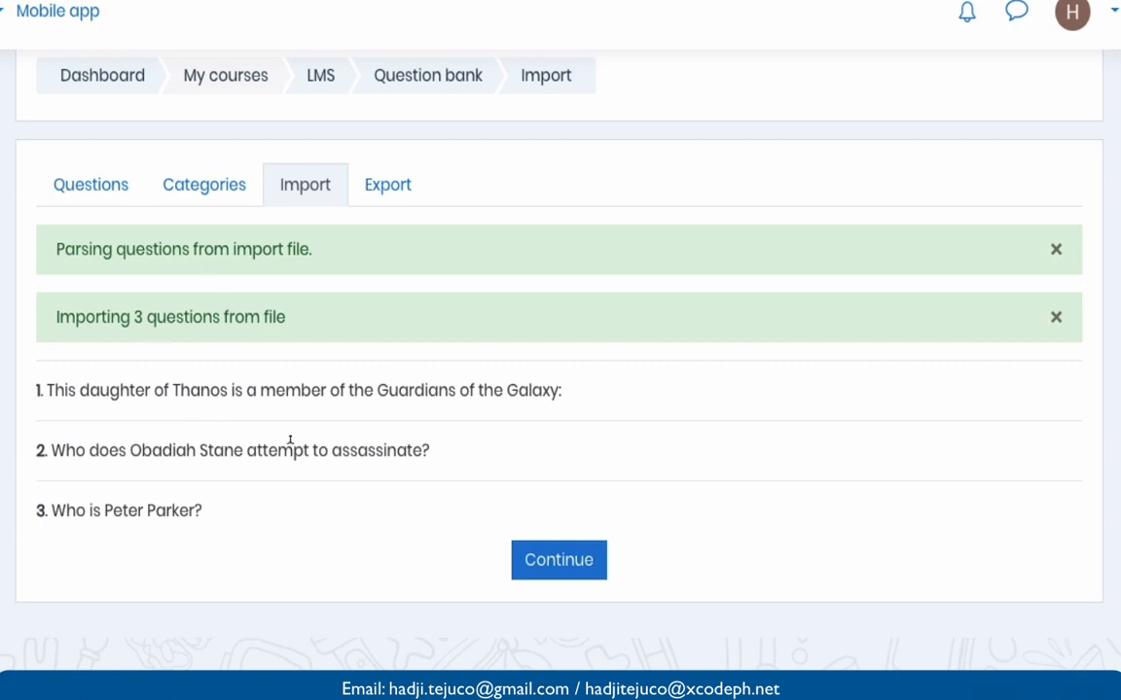
- Continue to the question bank and confirm Module 4 lists the three imported questions
left_click(556, 572)
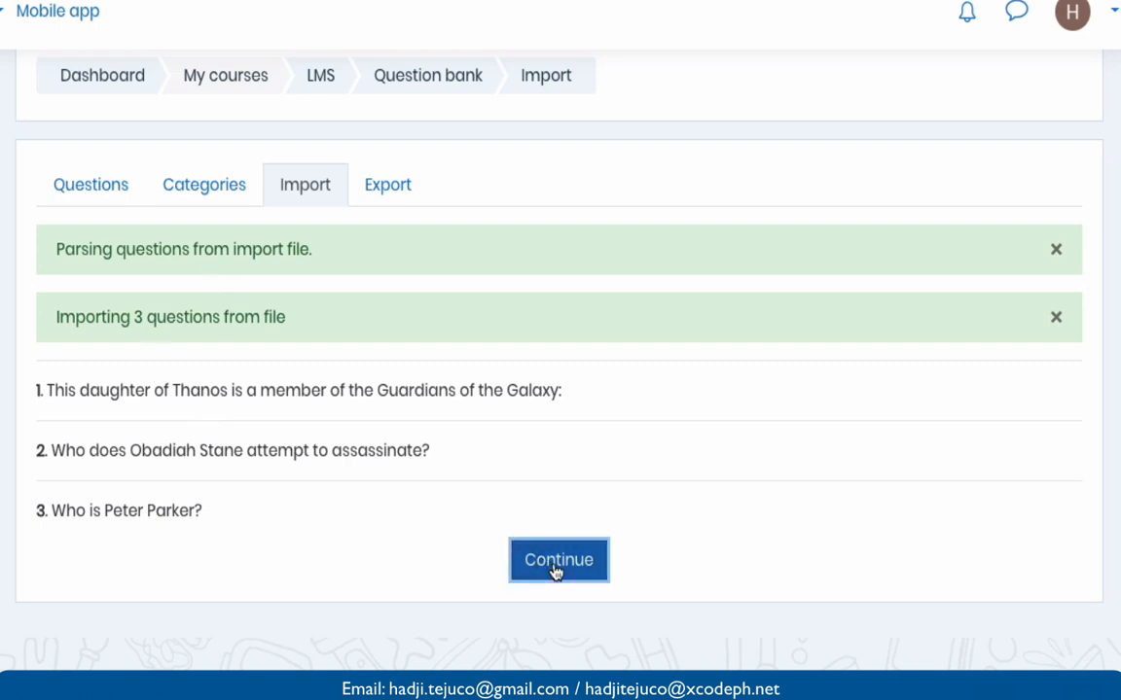
scroll(556, 572, "down", 3)
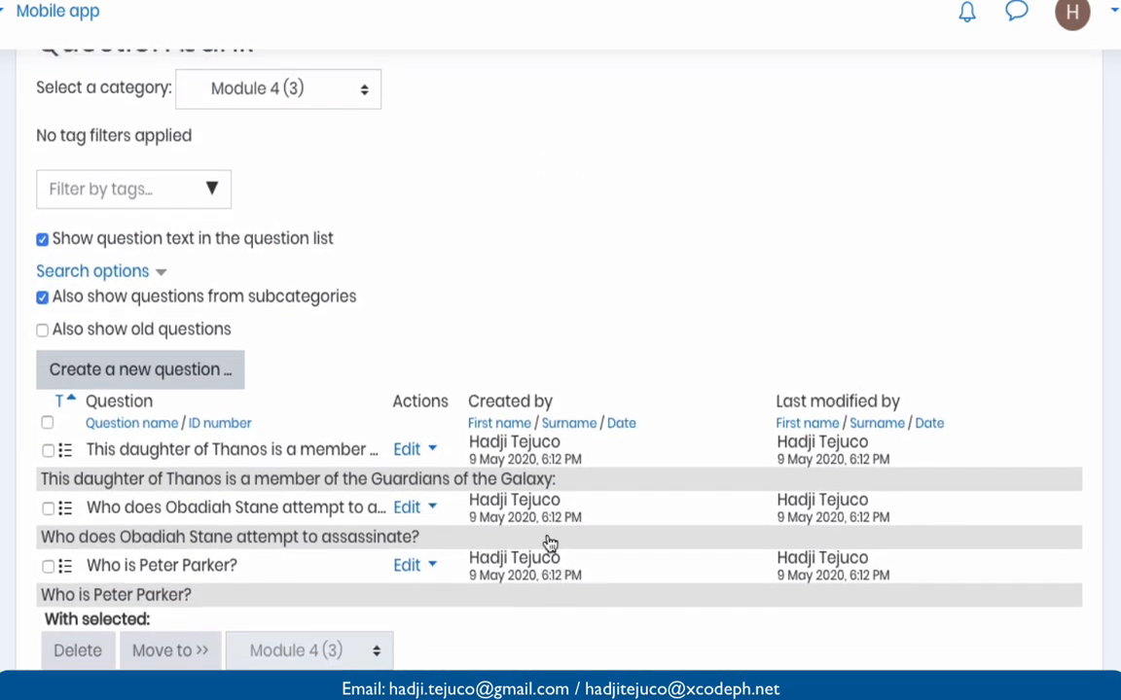
left_click(273, 90)
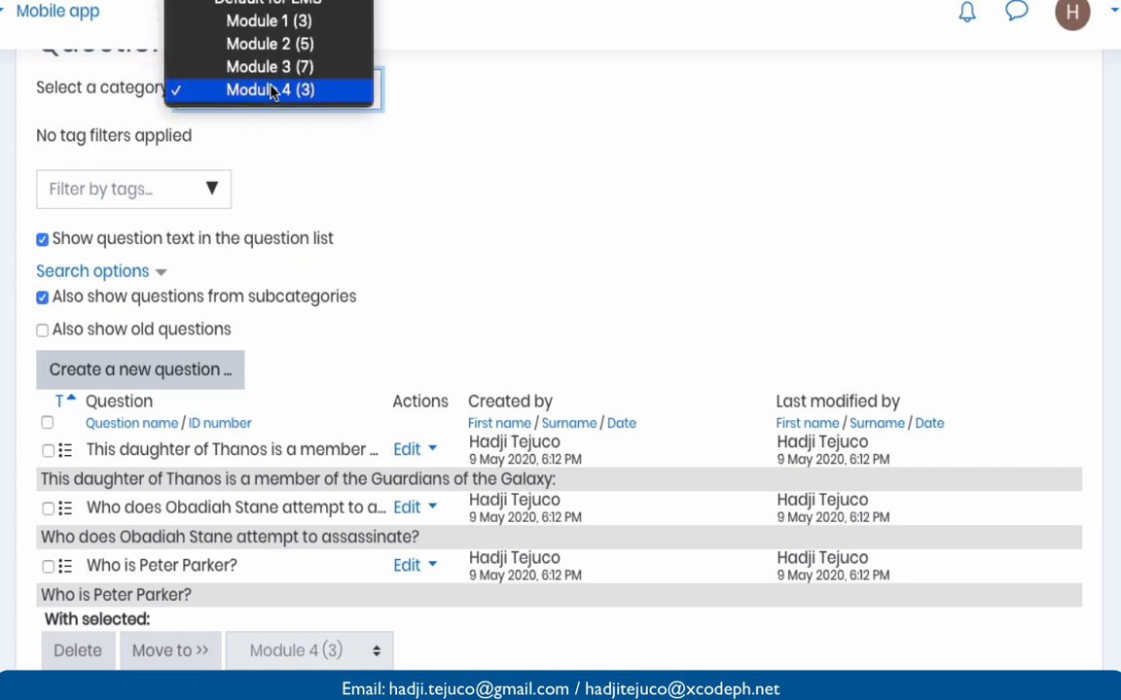
left_click(487, 189)
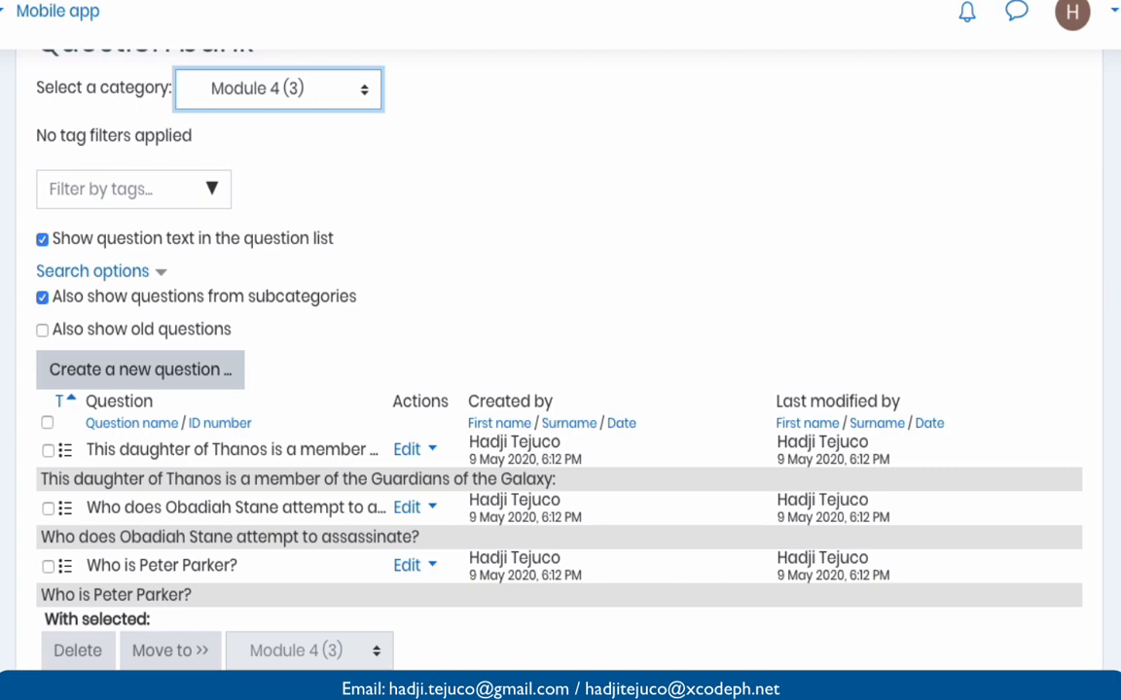
right_click(472, 687)
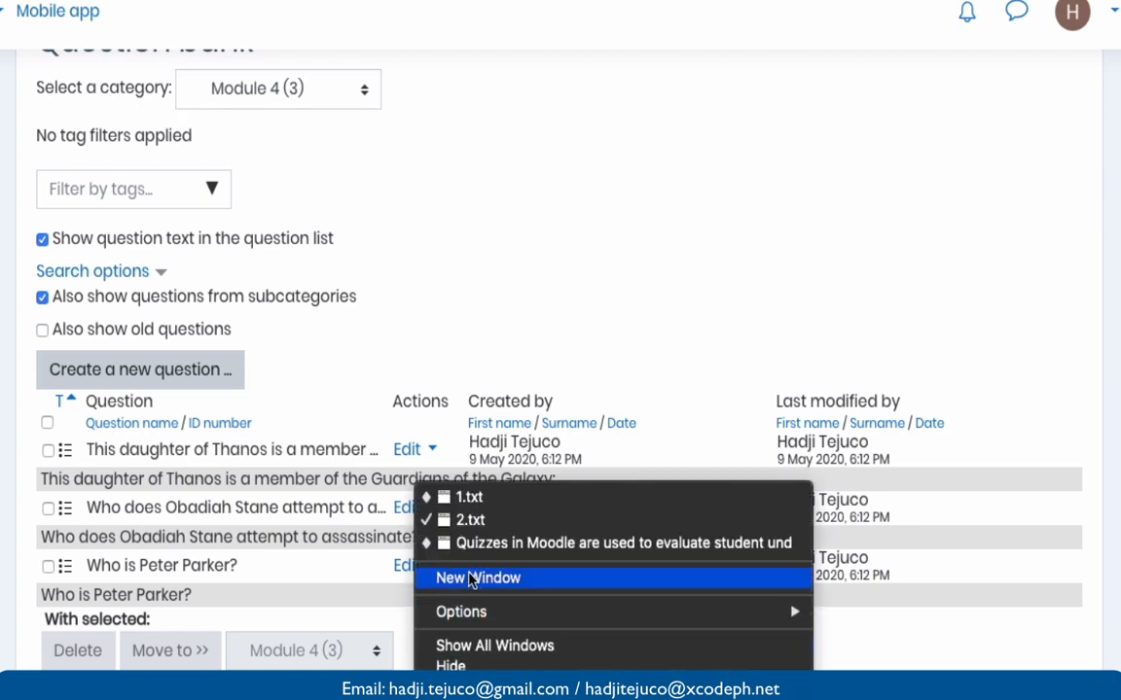
left_click(475, 323)
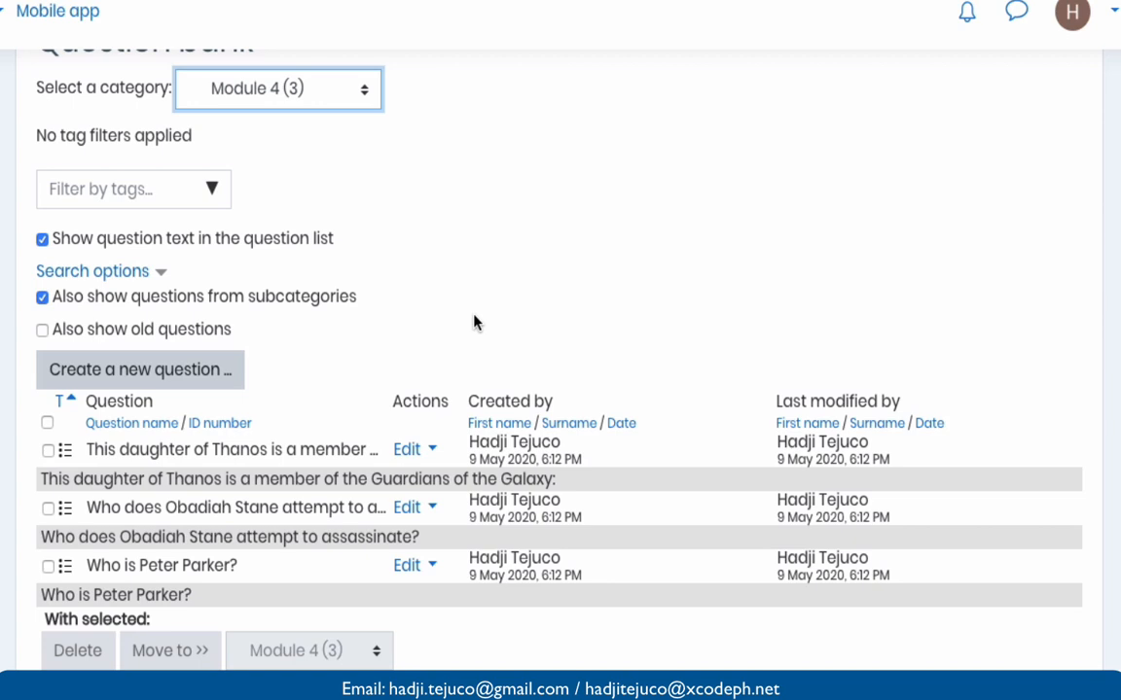
scroll(475, 323, "up", 3)
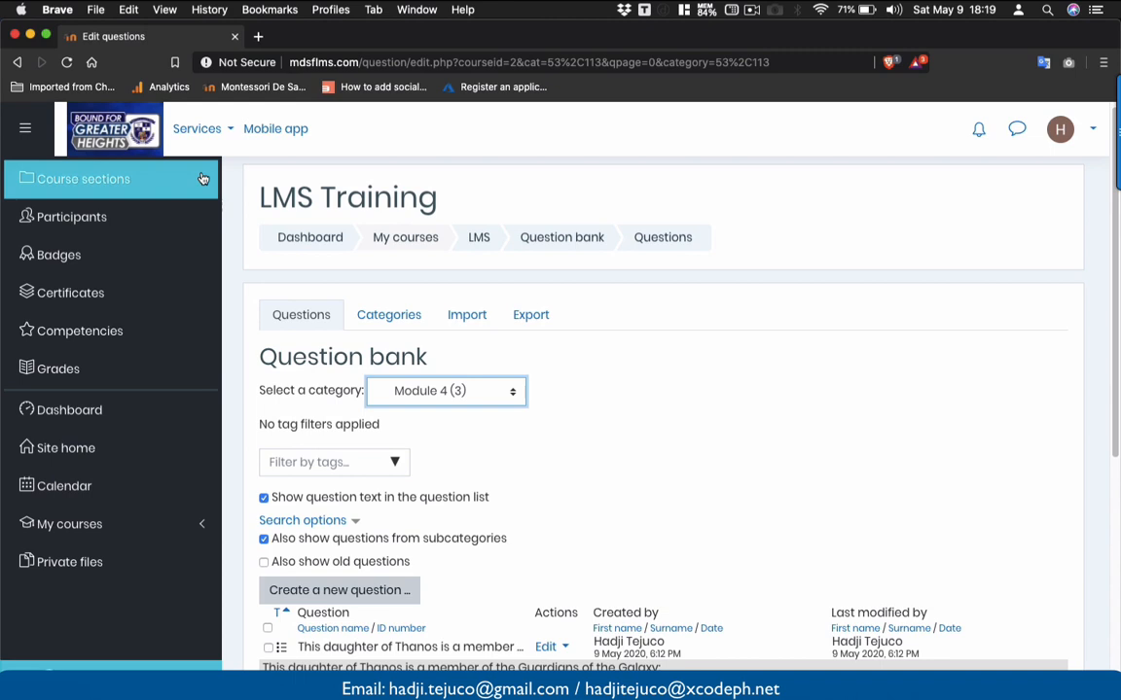
- Go to the Creating quiz section of the LMS Training course
left_click(203, 179)
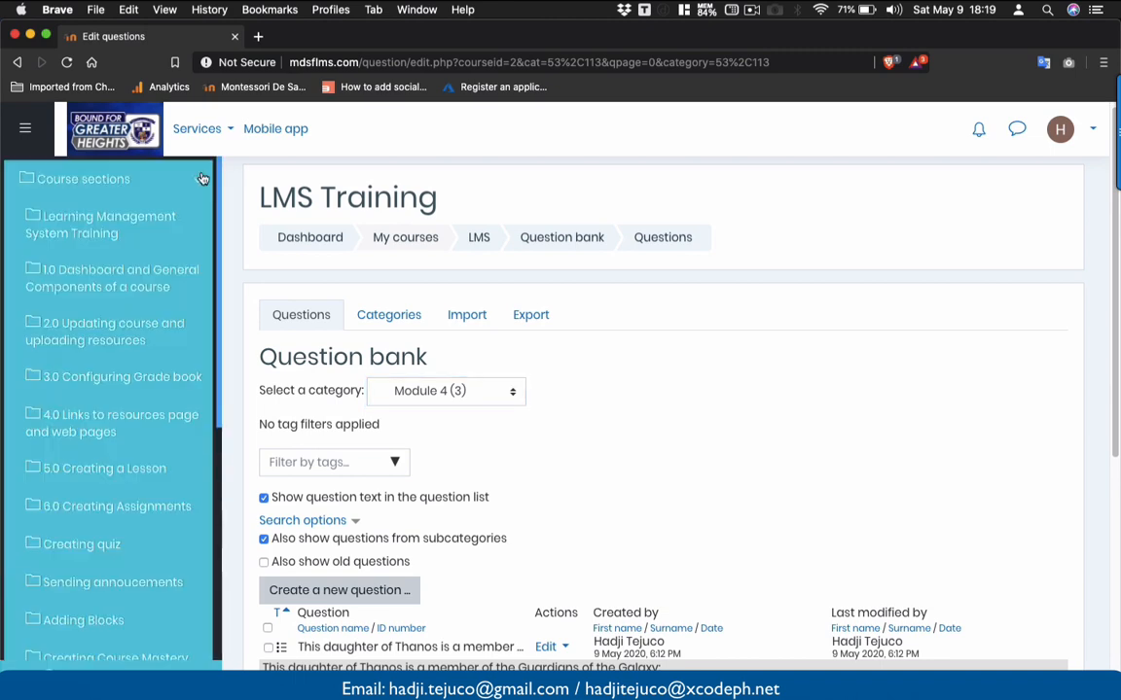
scroll(174, 505, "down", 3)
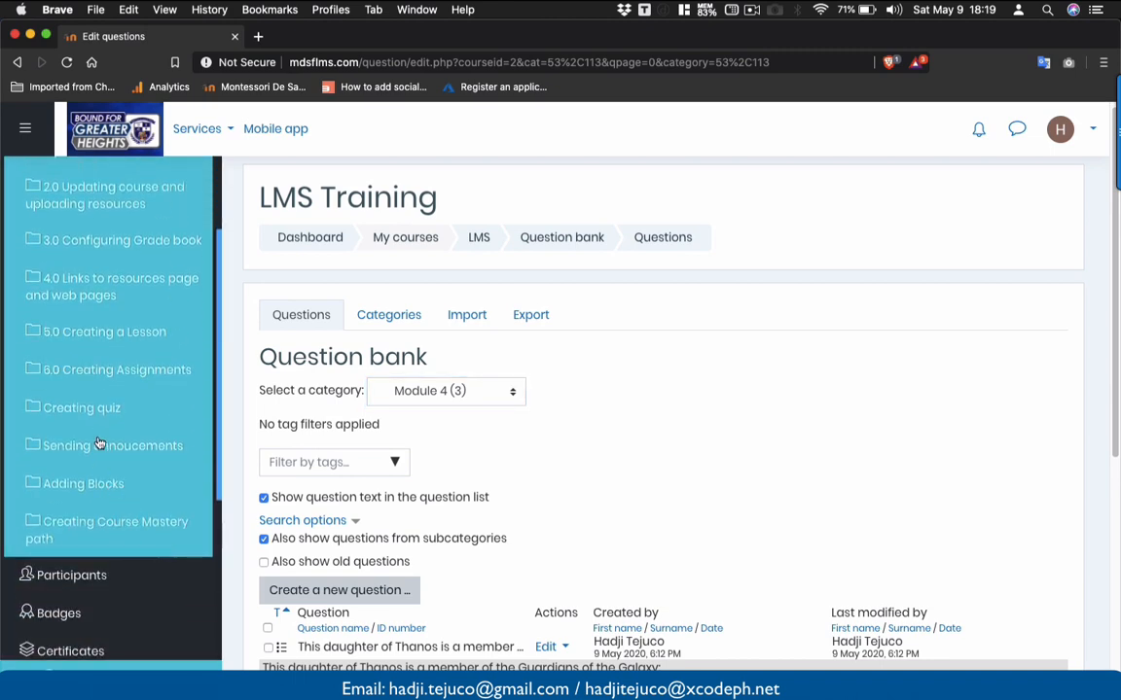
left_click(107, 407)
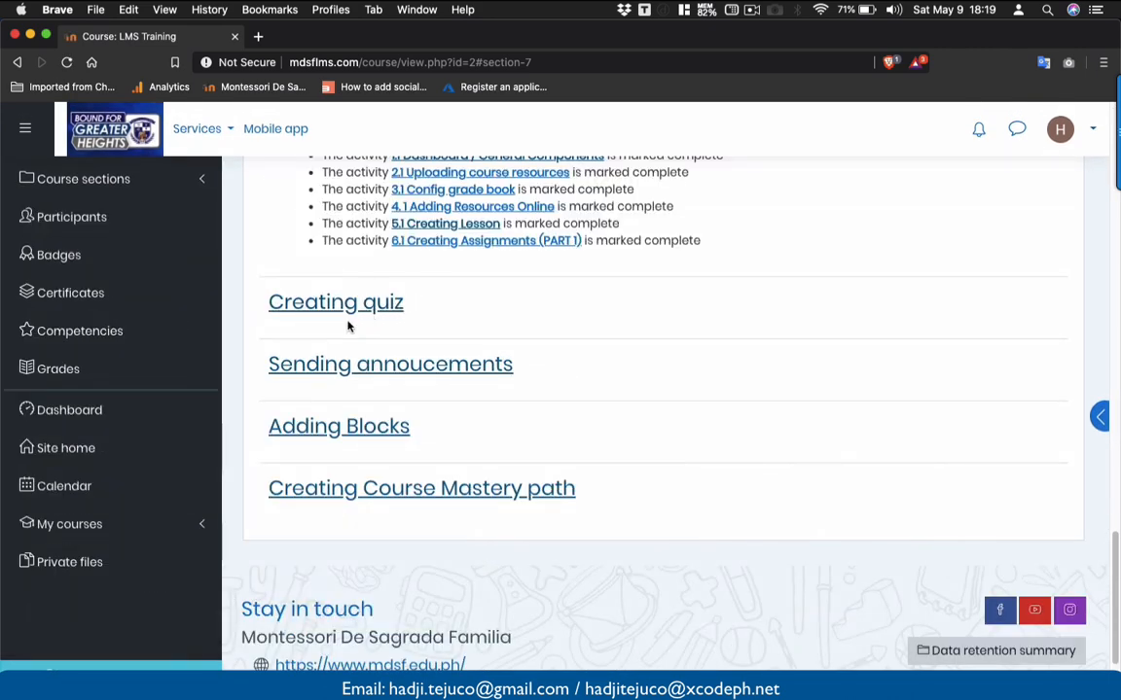
scroll(658, 319, "up", 20)
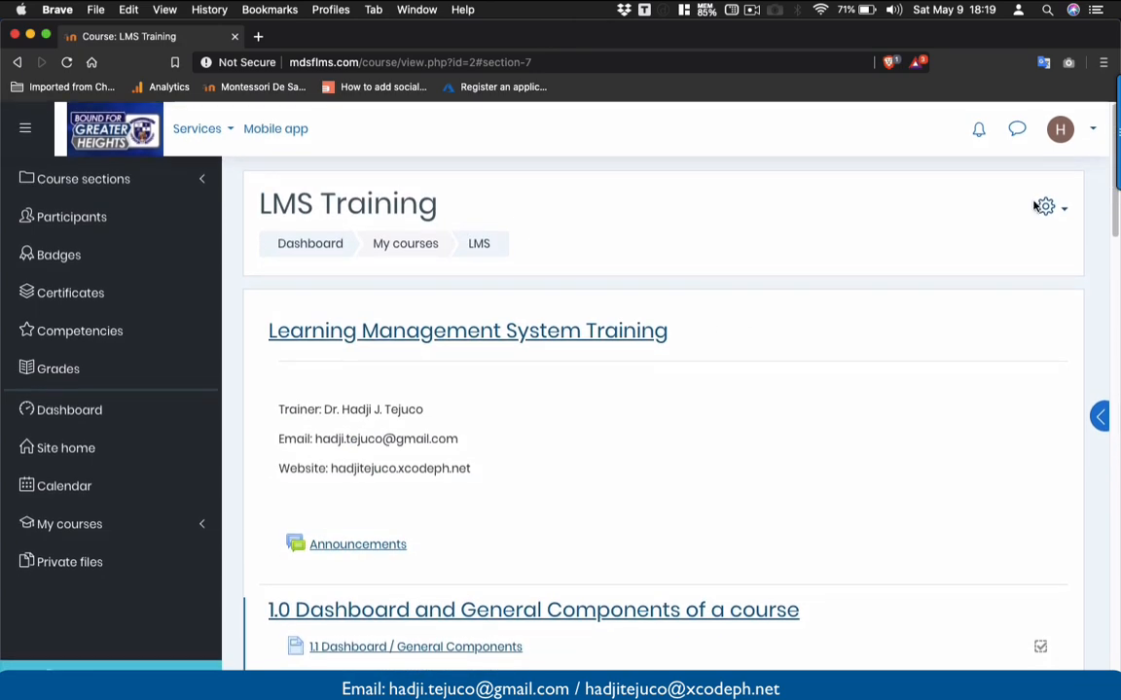
- Turn editing on and open the activity chooser under Creating quiz
left_click(1055, 208)
left_click(1000, 261)
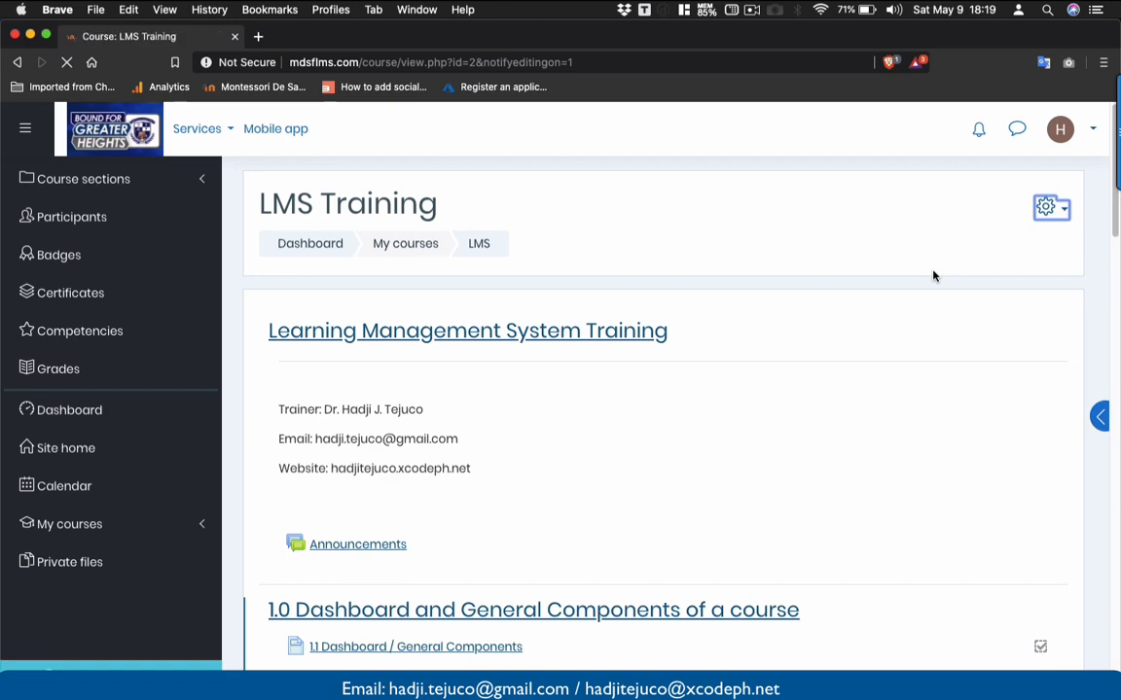
scroll(933, 277, "down", 15)
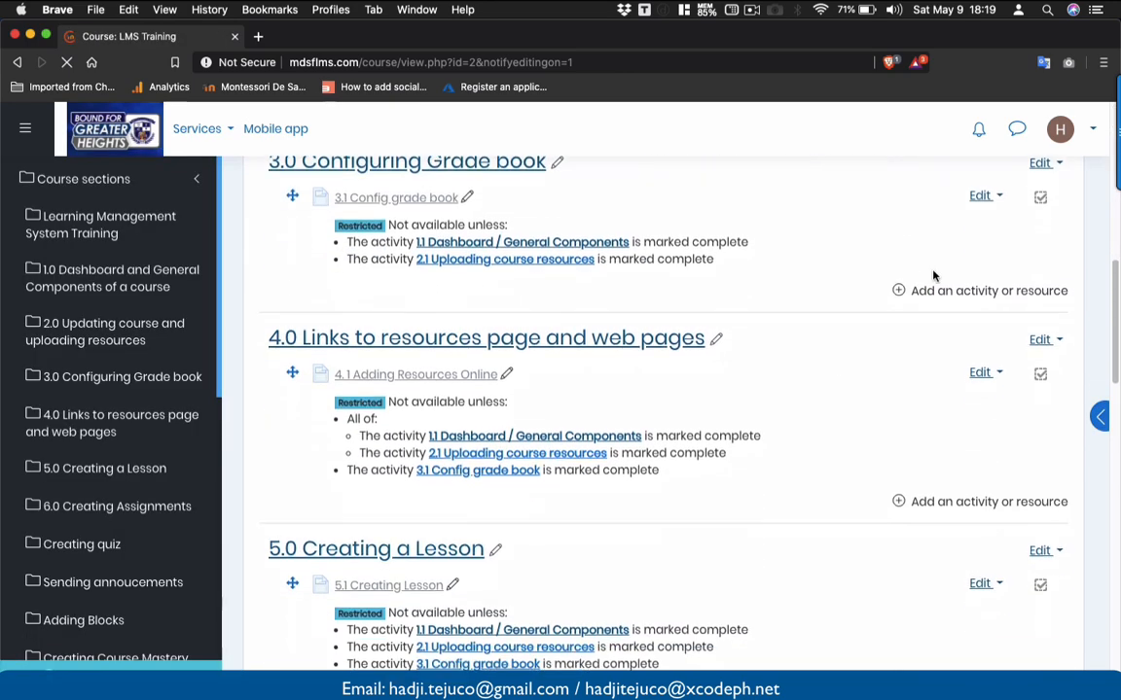
scroll(932, 276, "down", 12)
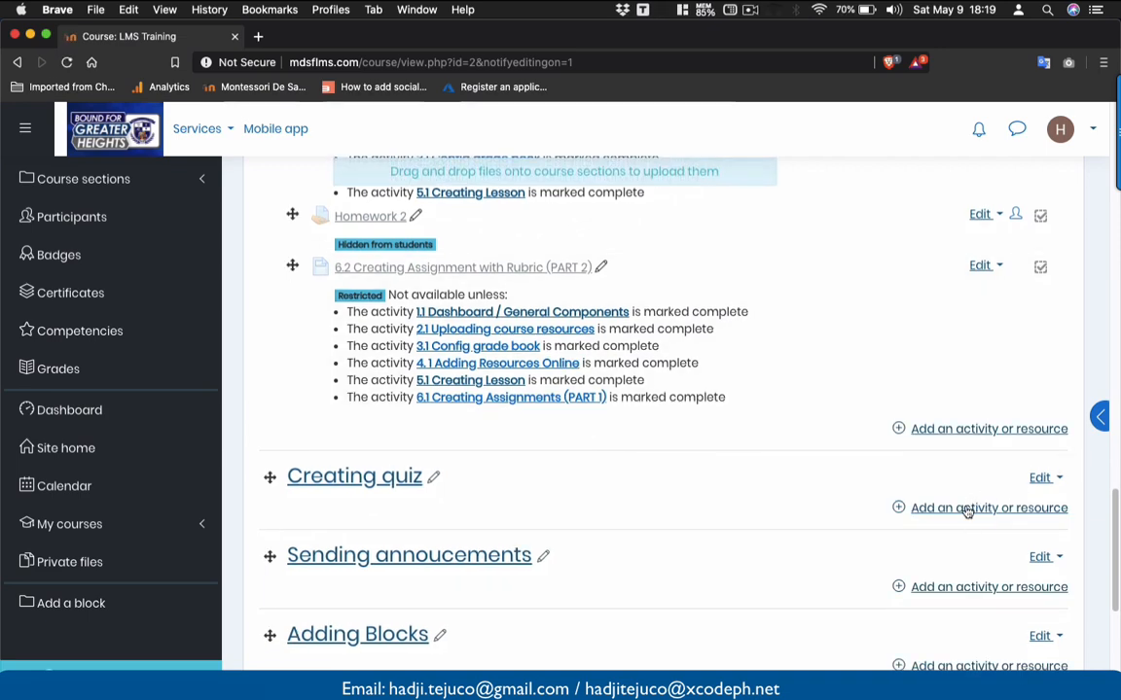
left_click(966, 507)
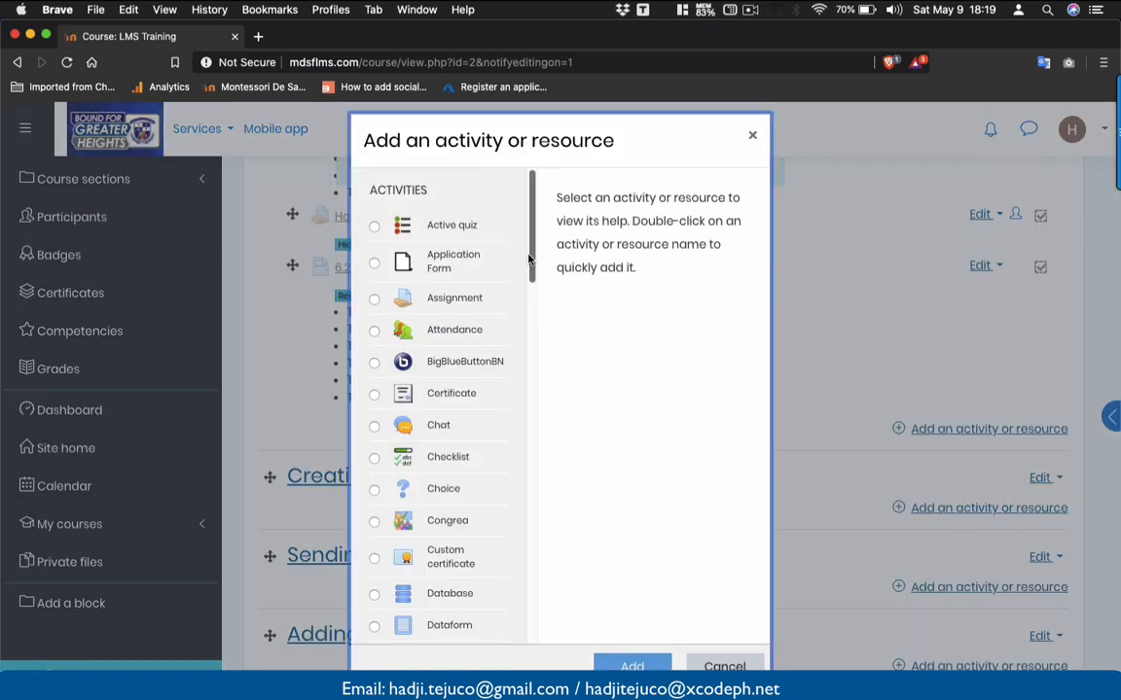
- Pick Quiz in the activity chooser and add it to the Creating quiz section
left_click_drag(531, 244, 533, 520)
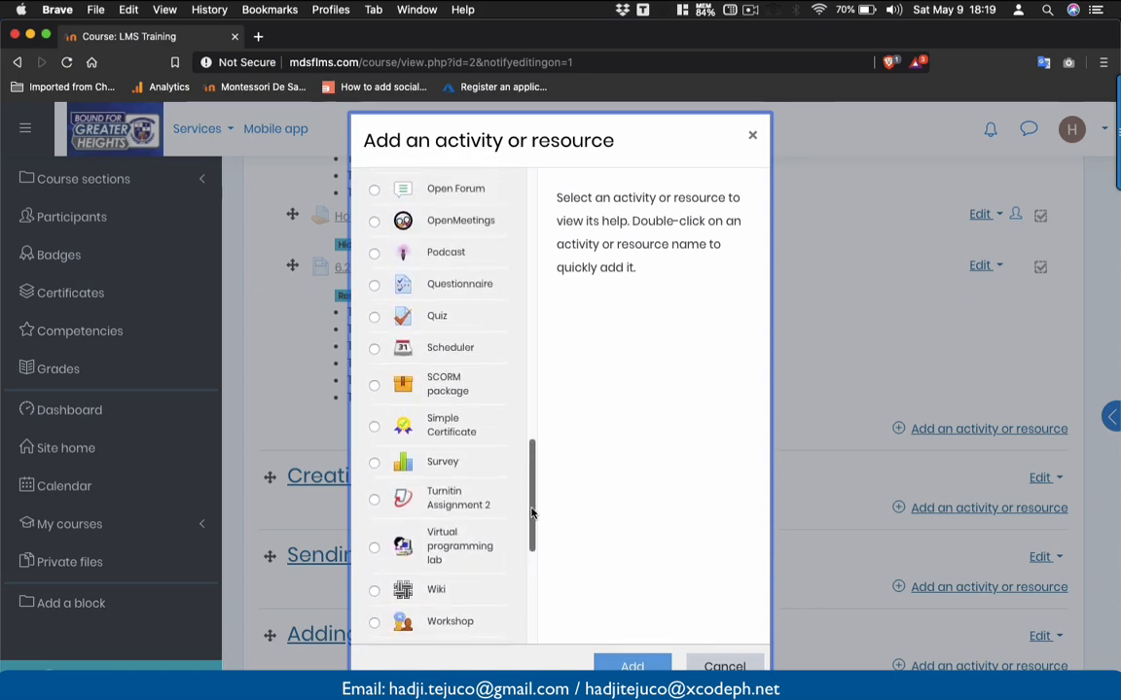
left_click(289, 167)
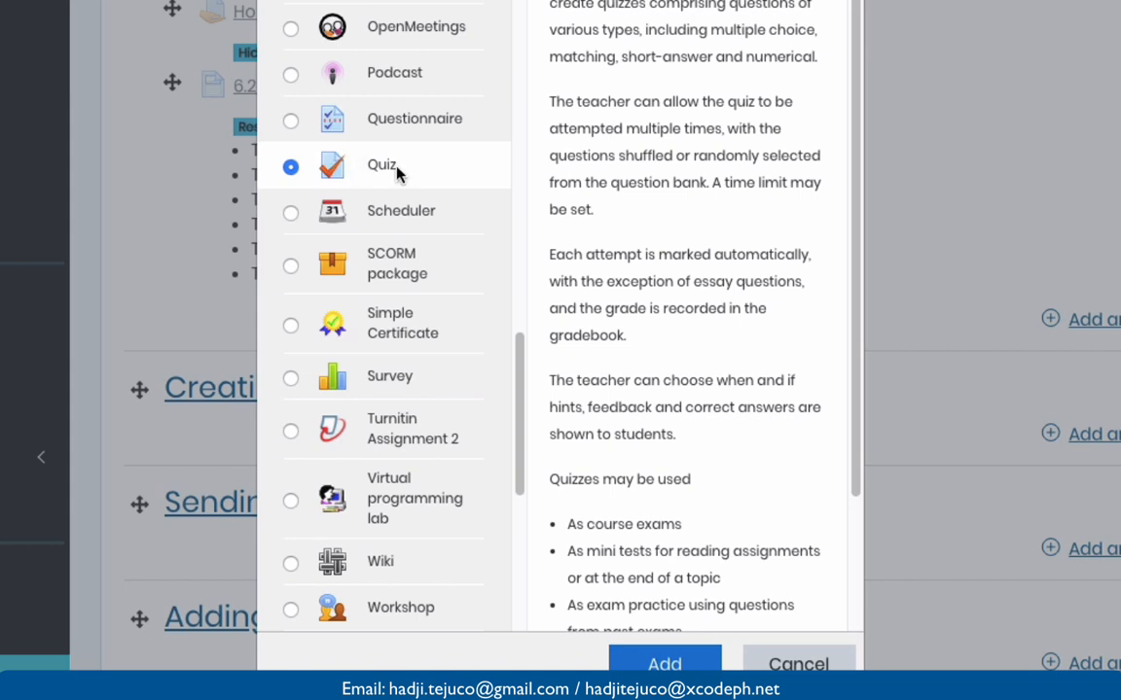
left_click(634, 658)
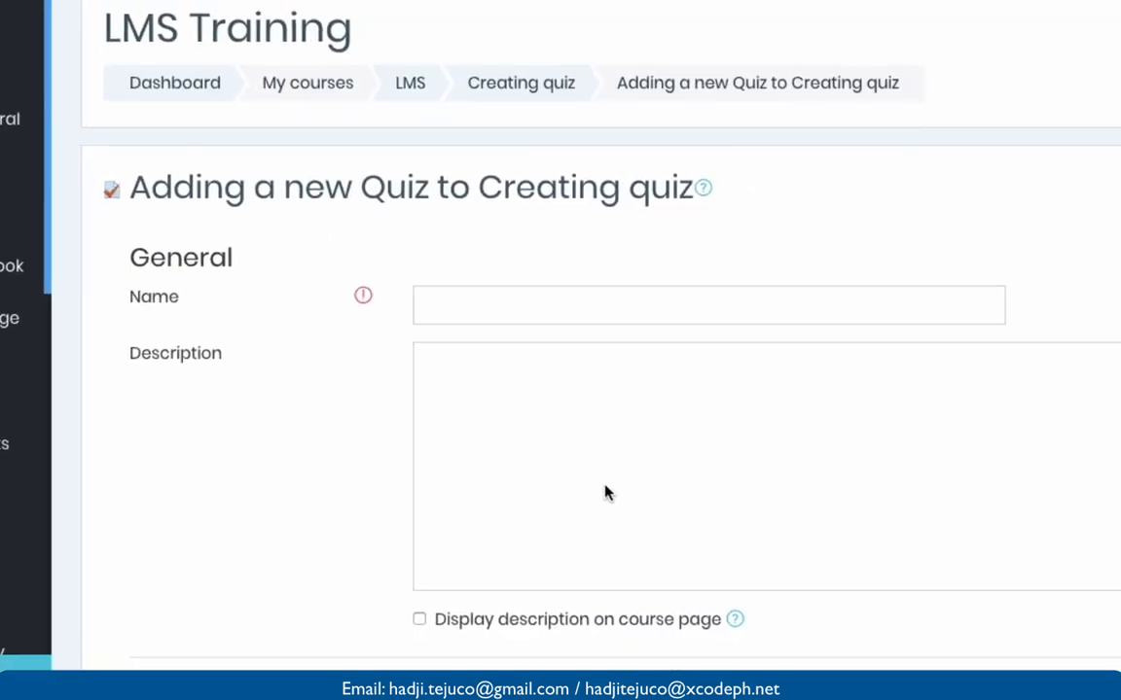
- Name the new quiz 'Quiz 1'
left_click(395, 347)
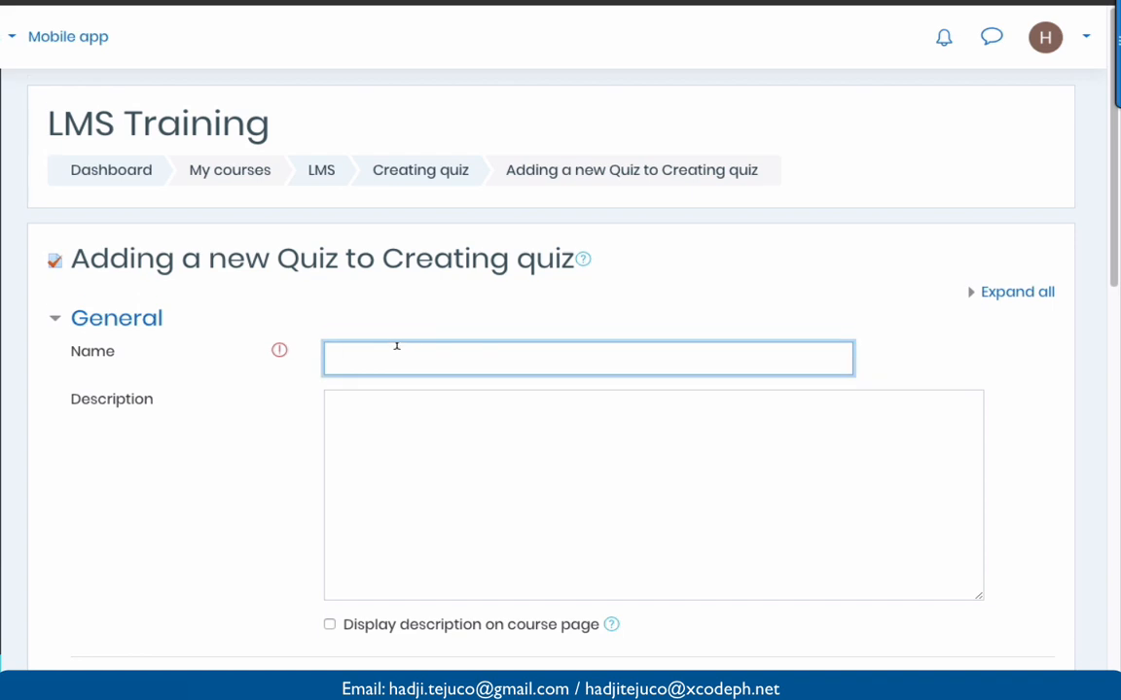
scroll(396, 347, "down", 1)
left_click(396, 348)
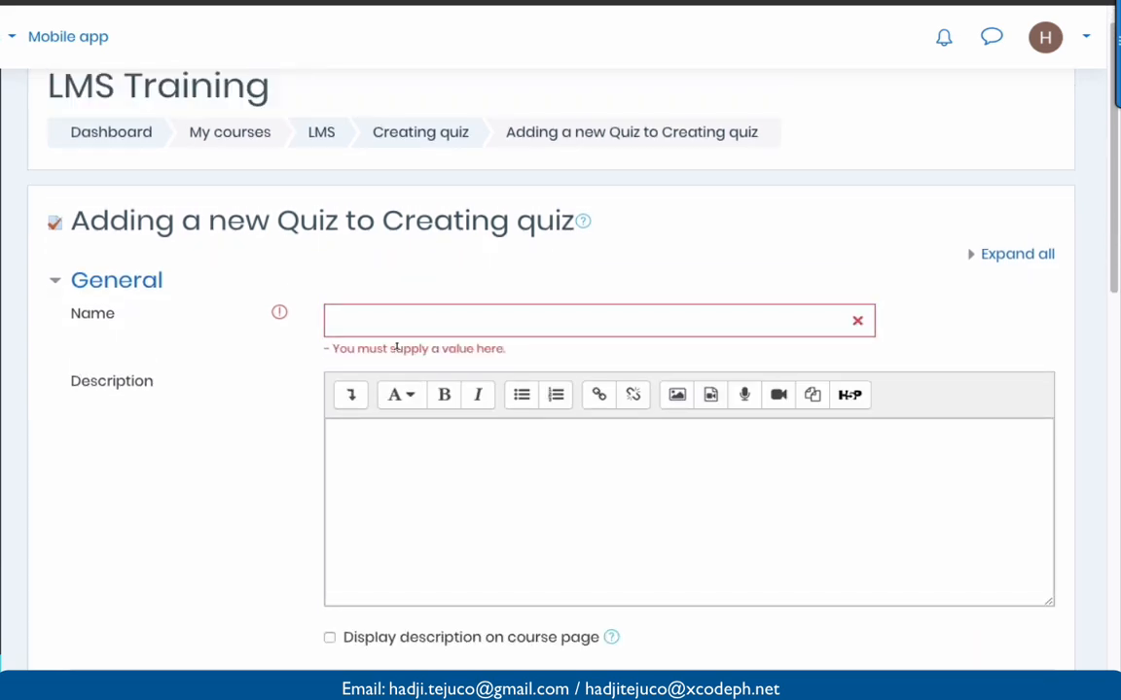
left_click(407, 309)
type("Q")
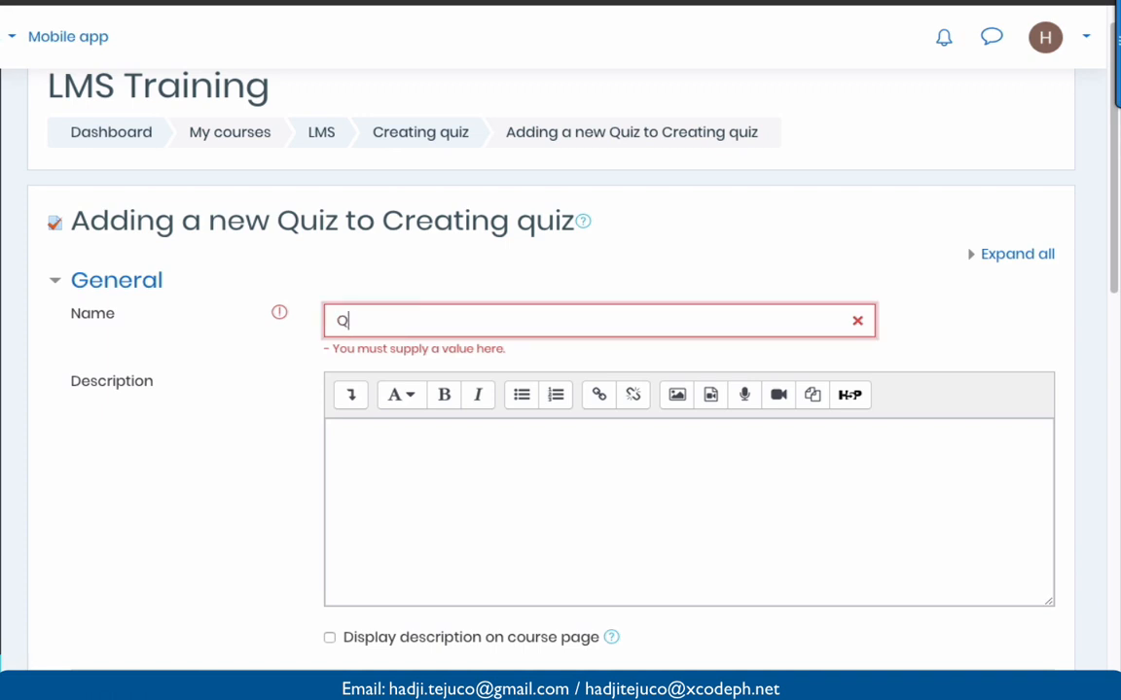
type("uiz 1")
scroll(387, 407, "down", 1)
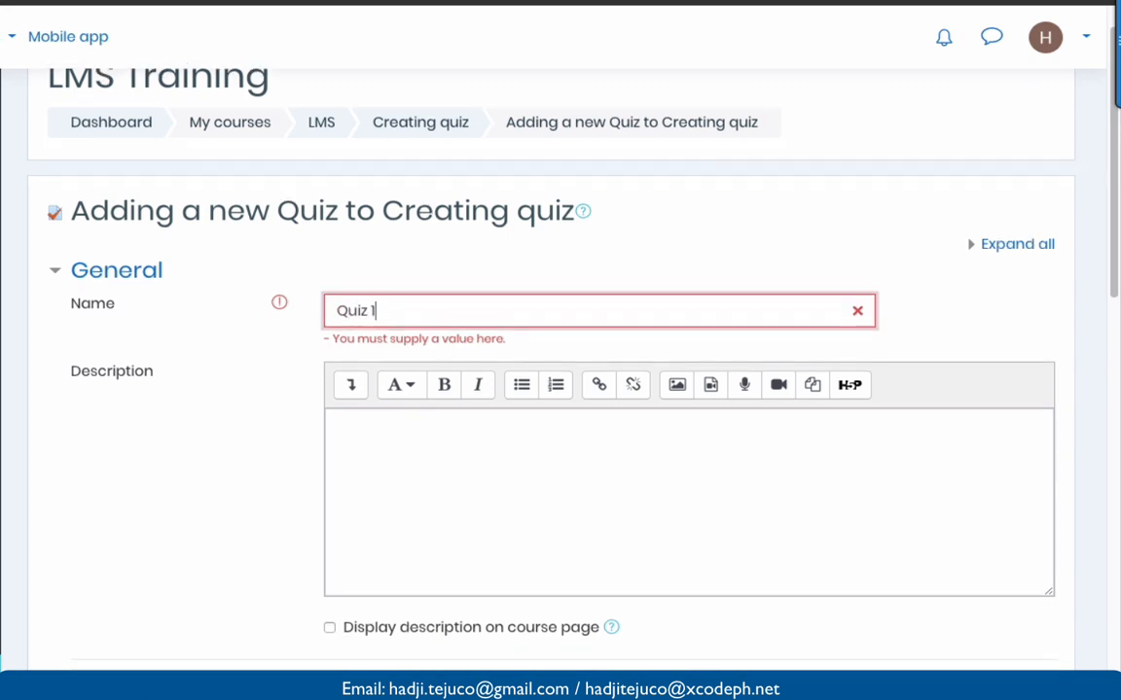
- Enter the description 'This is our Quiz 1 coverage is modules 1 - 4' and display it on the course page
left_click(387, 406)
type("T")
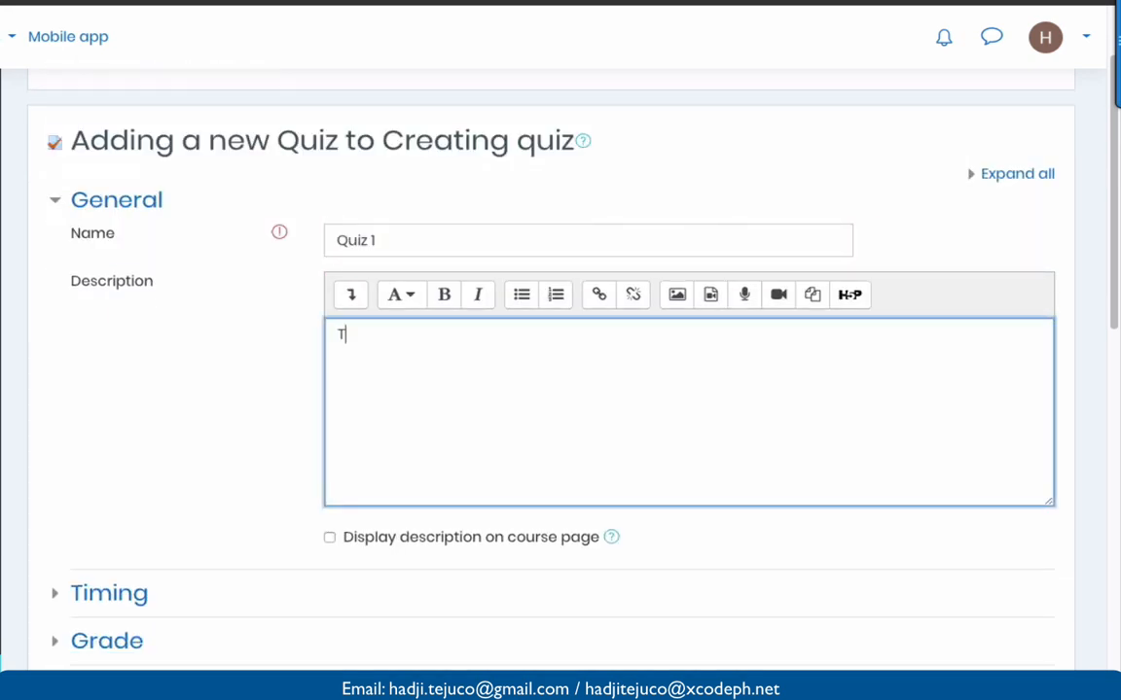
type("his is our Quiz ")
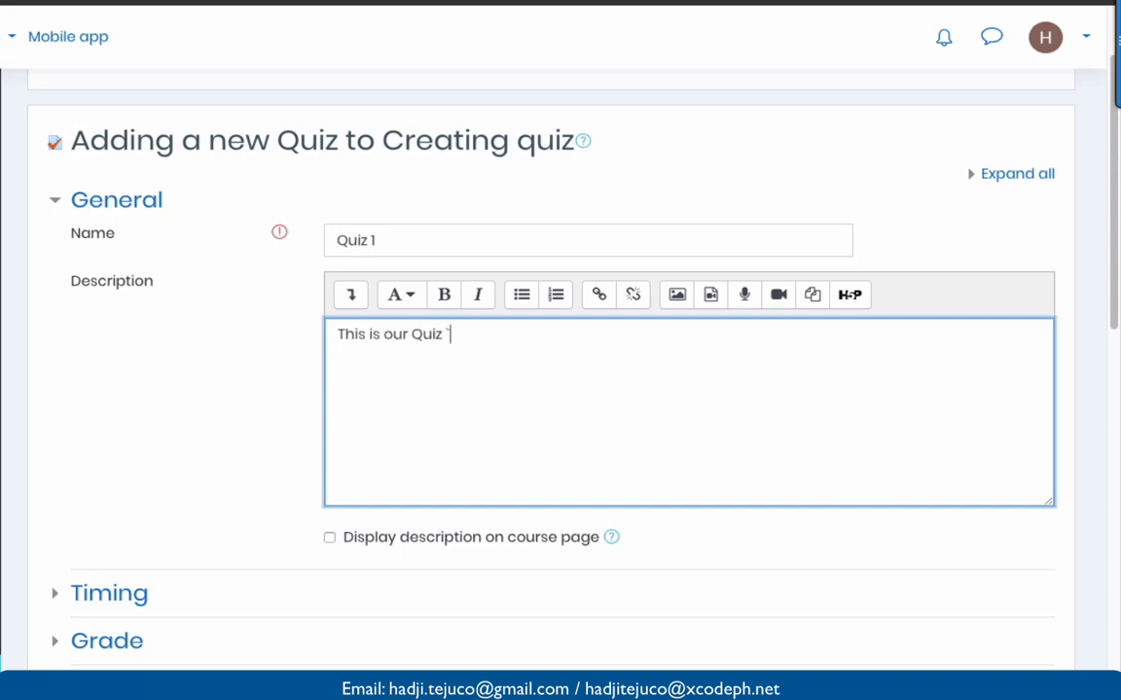
type("1 oc")
key("BackSpace")
key("BackSpace")
type("con")
key("BackSpace")
type("verage is")
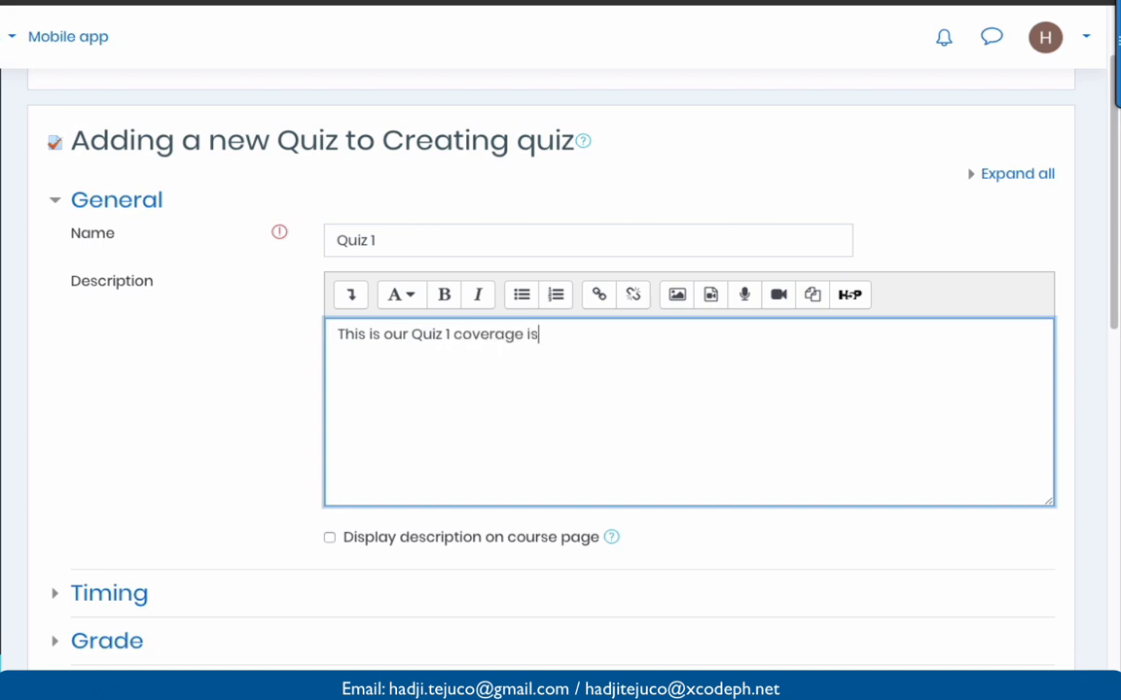
type(" modules 1 0")
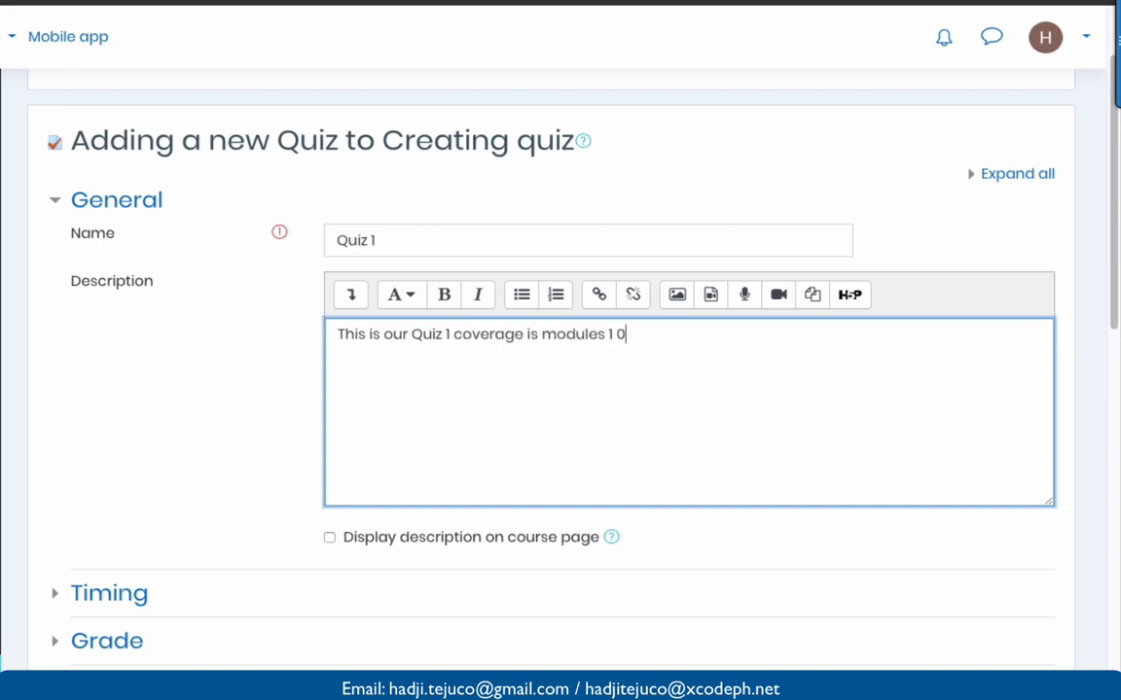
type("4")
key("BackSpace")
key("BackSpace")
type("-44")
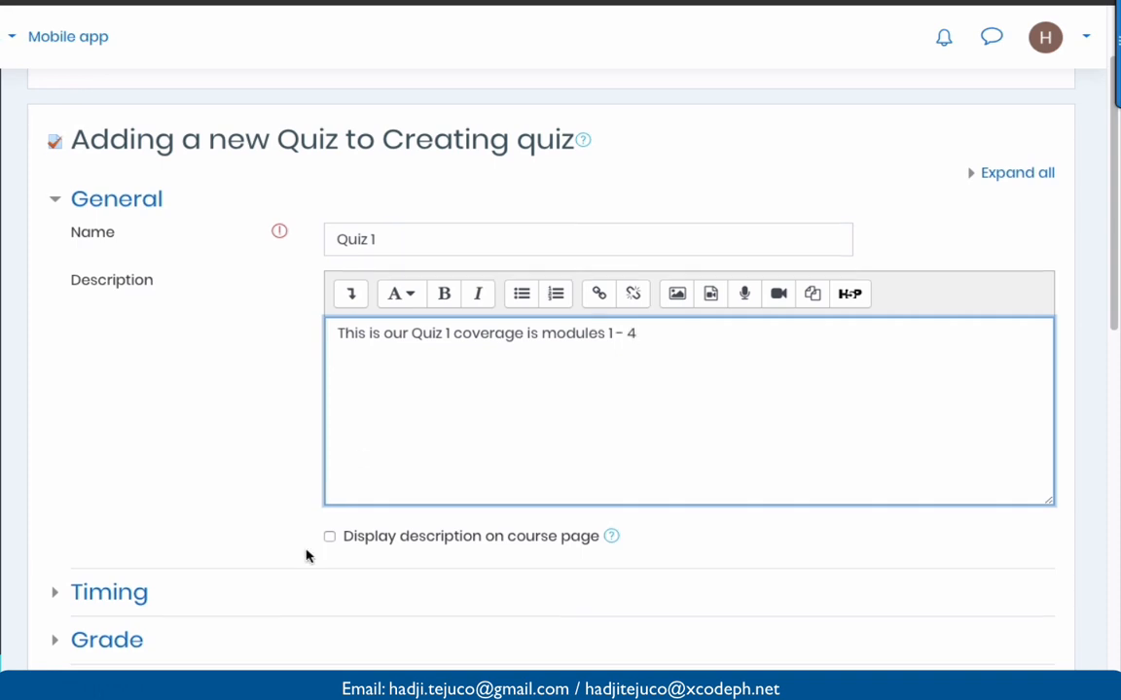
scroll(306, 556, "down", 2)
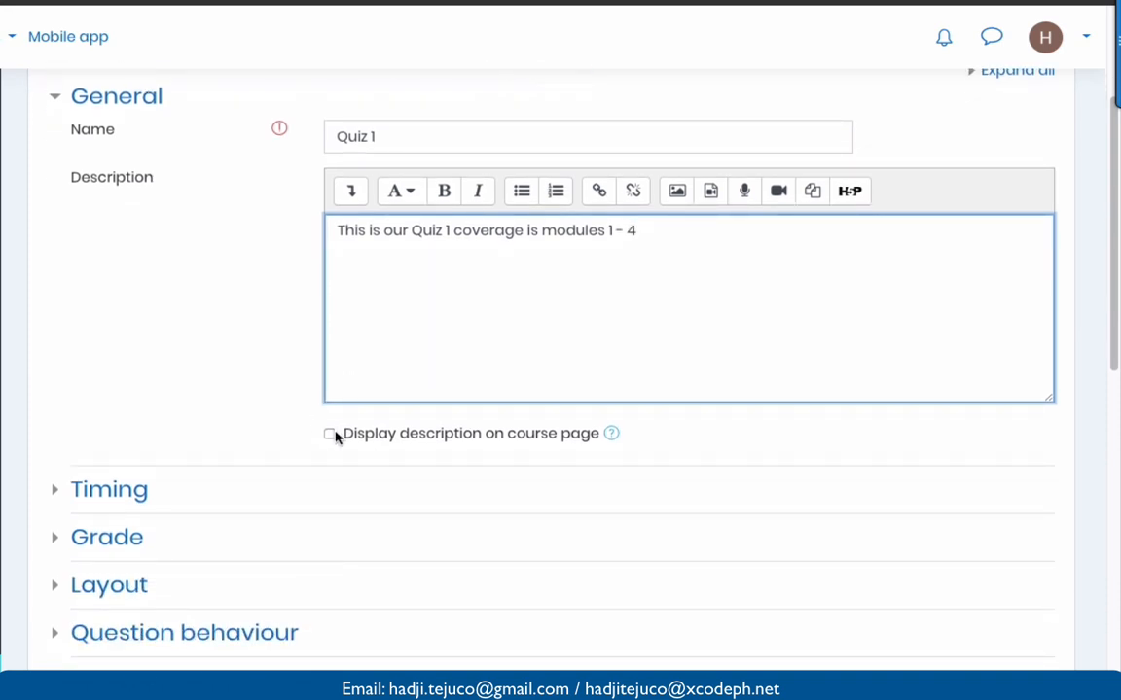
left_click(331, 436)
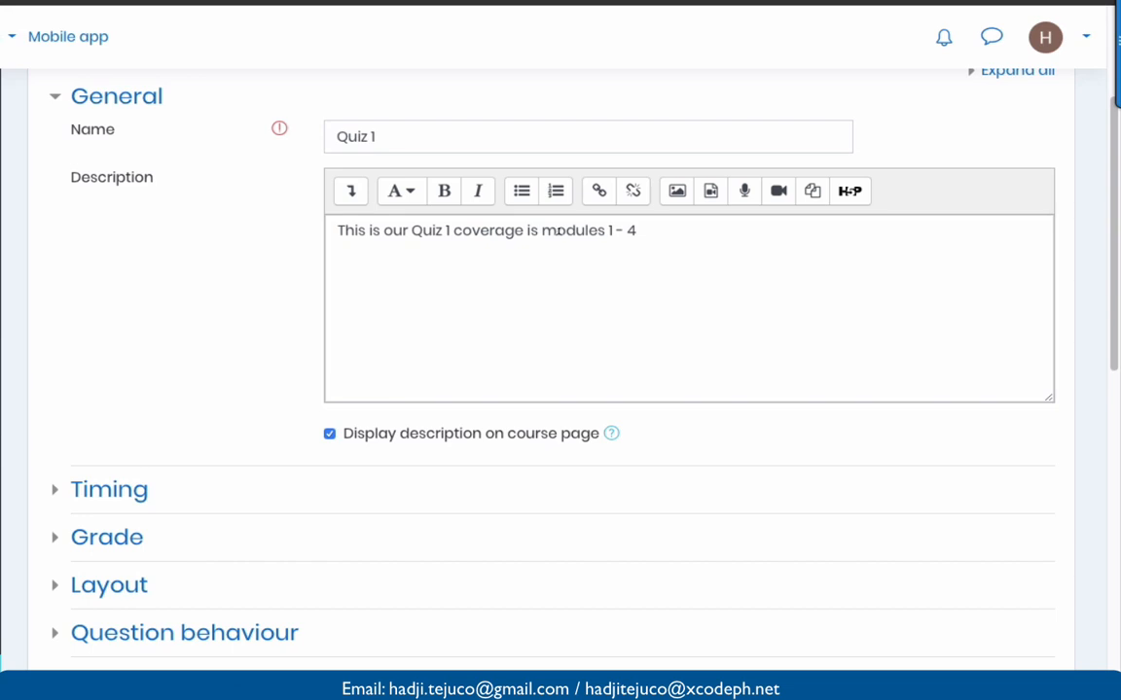
scroll(558, 228, "down", 2)
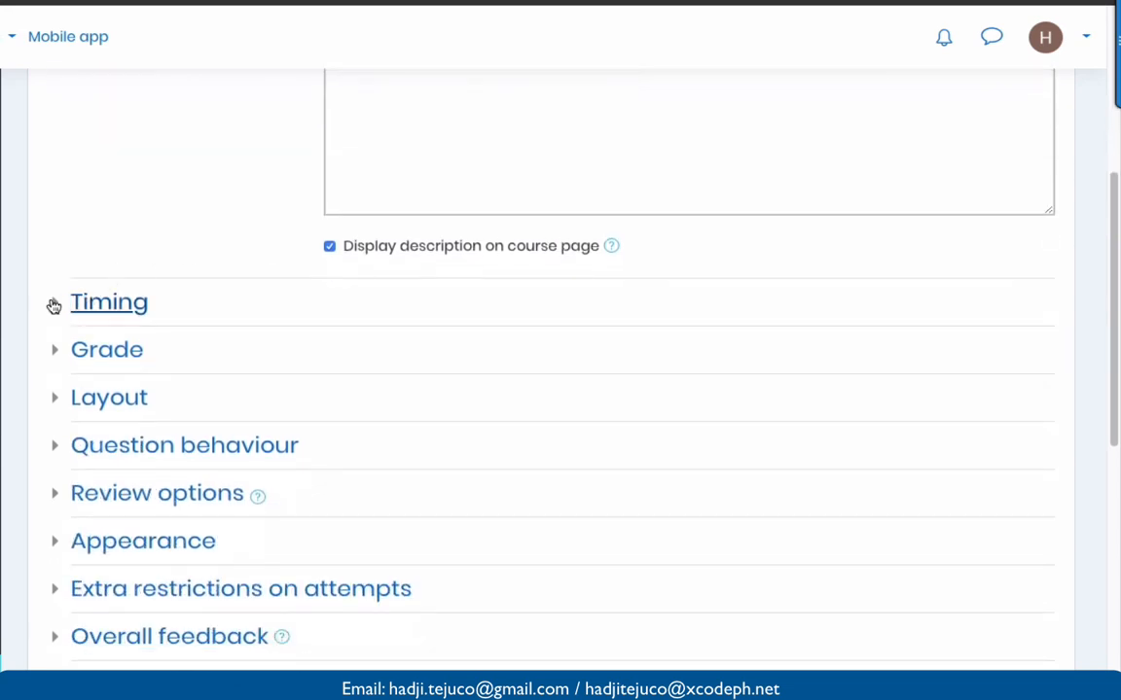
- Enable a 60-minute time limit, keeping automatic submission when time expires
left_click(53, 306)
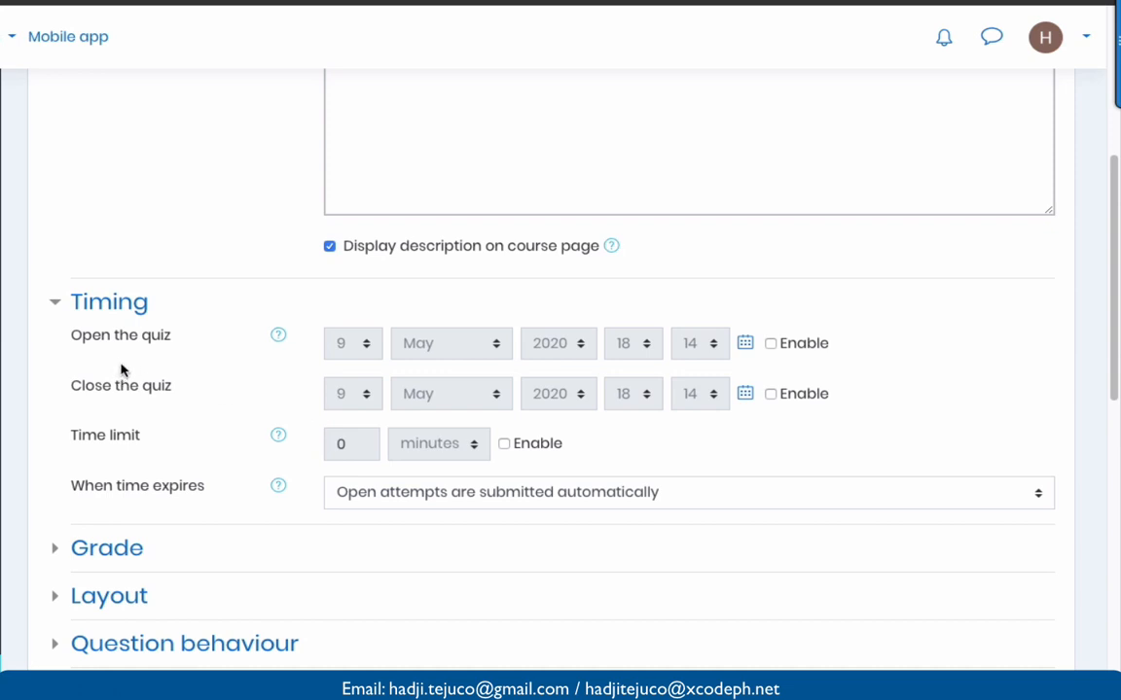
scroll(149, 400, "down", 1)
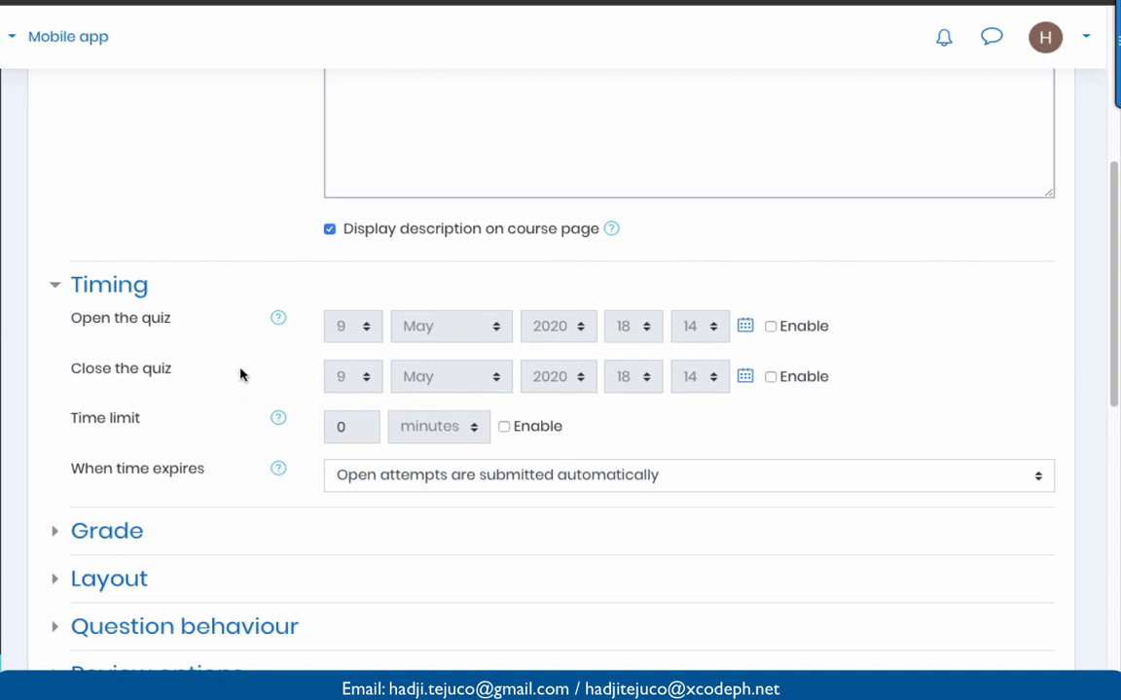
scroll(245, 375, "down", 1)
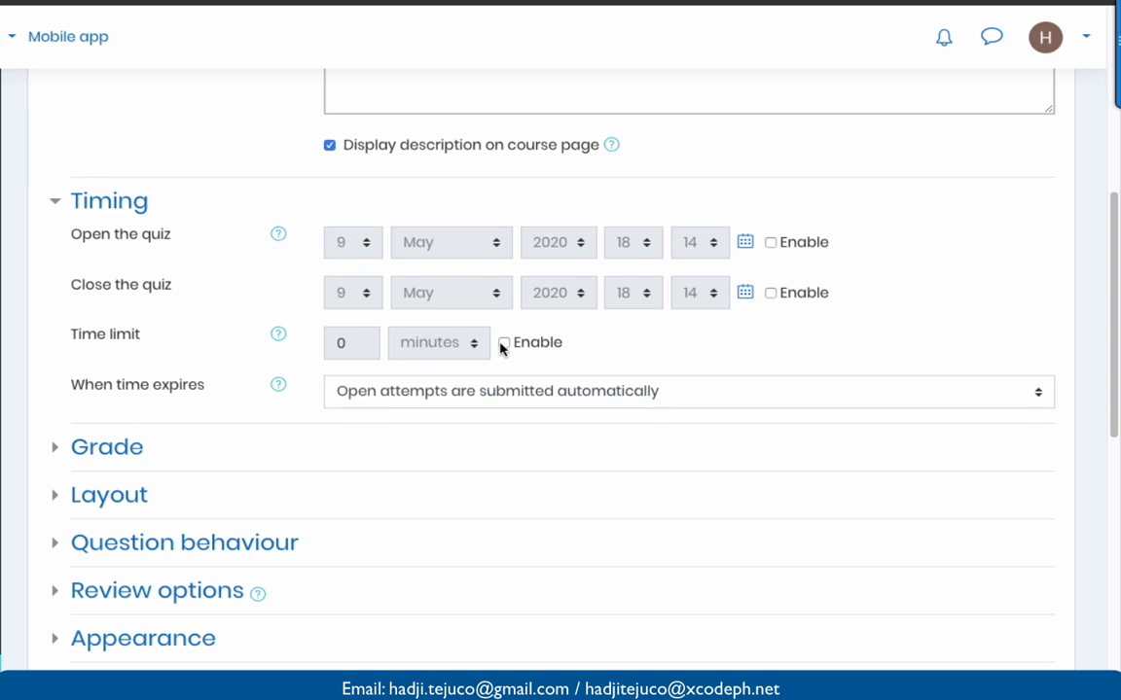
left_click(503, 346)
double_click(346, 334)
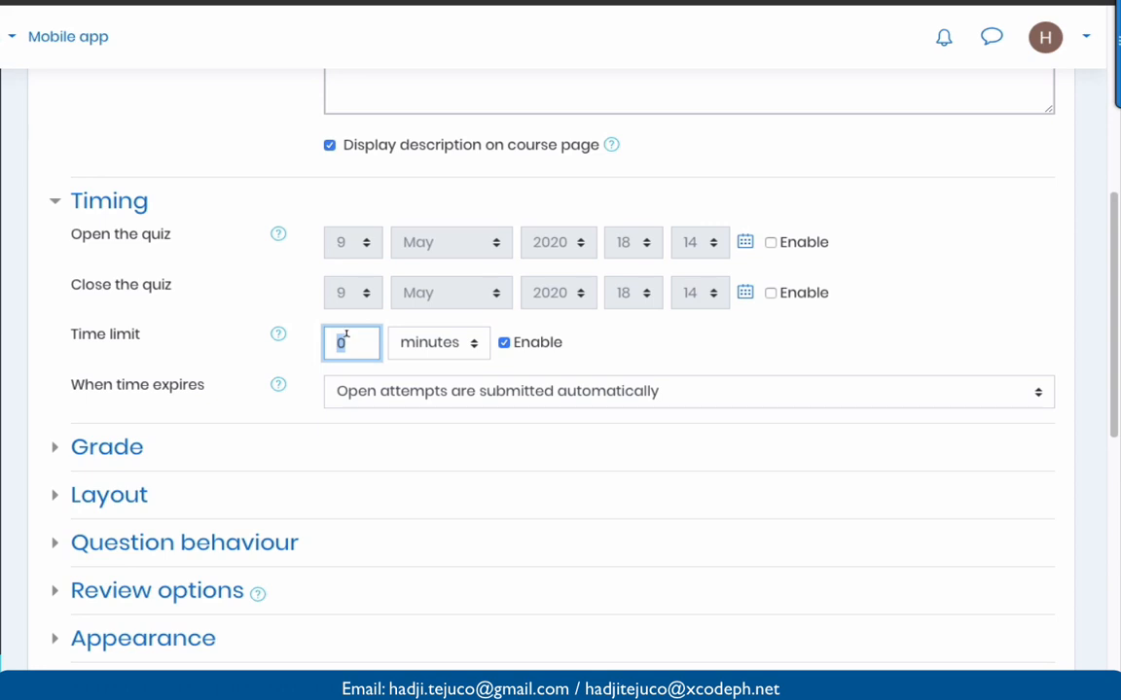
type("60")
scroll(388, 357, "down", 1)
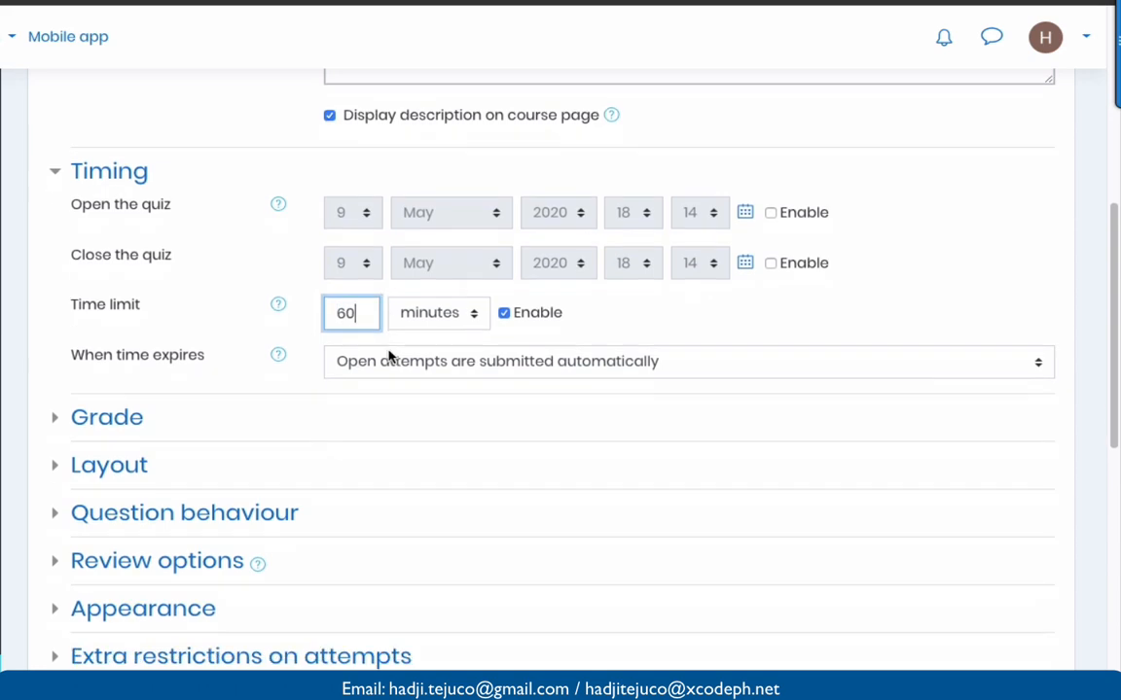
left_click(390, 353)
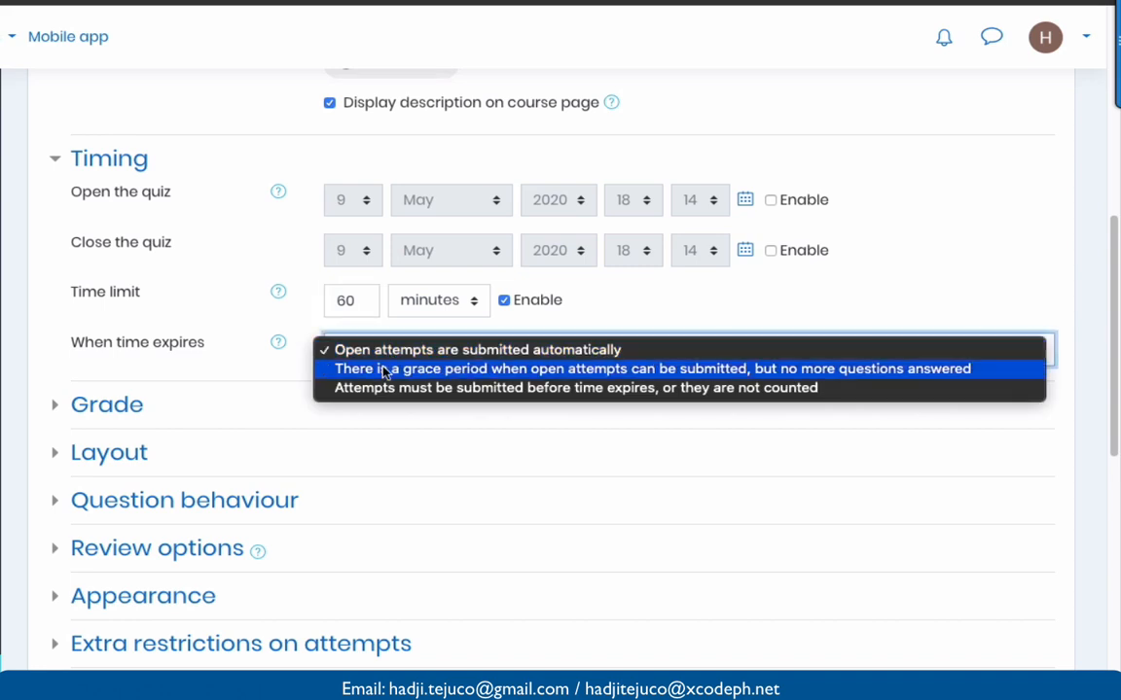
left_click(350, 317)
scroll(305, 386, "down", 1)
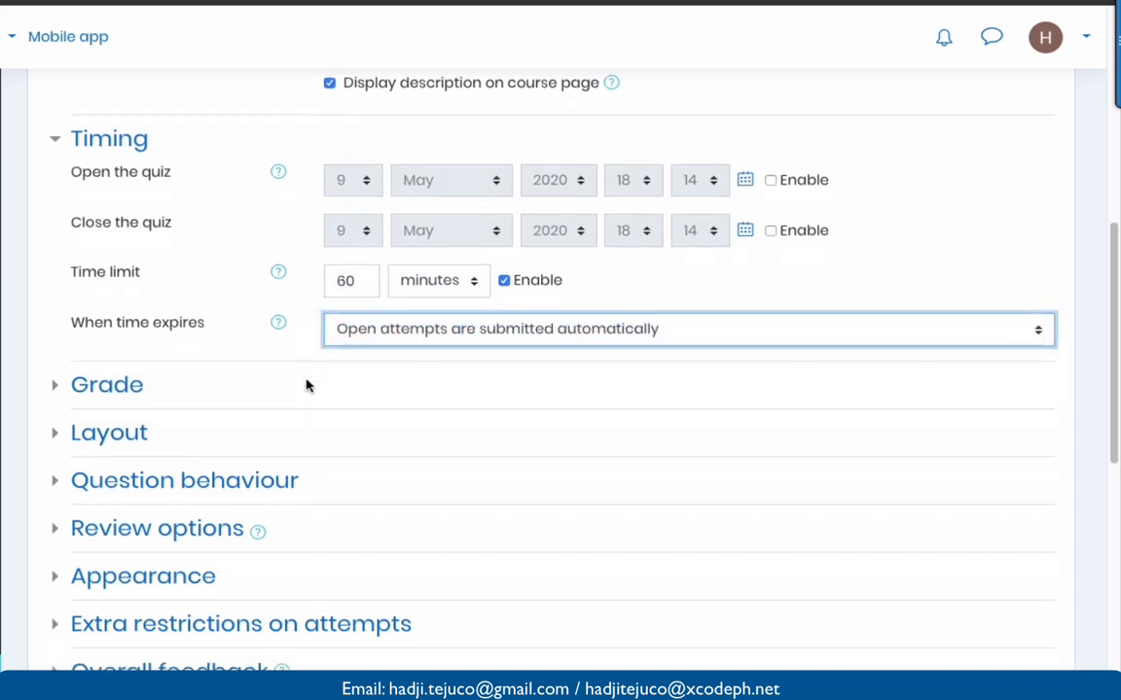
- Put Quiz 1 in the Quizzes grade category and allow only 1 attempt
left_click(50, 320)
scroll(325, 369, "down", 1)
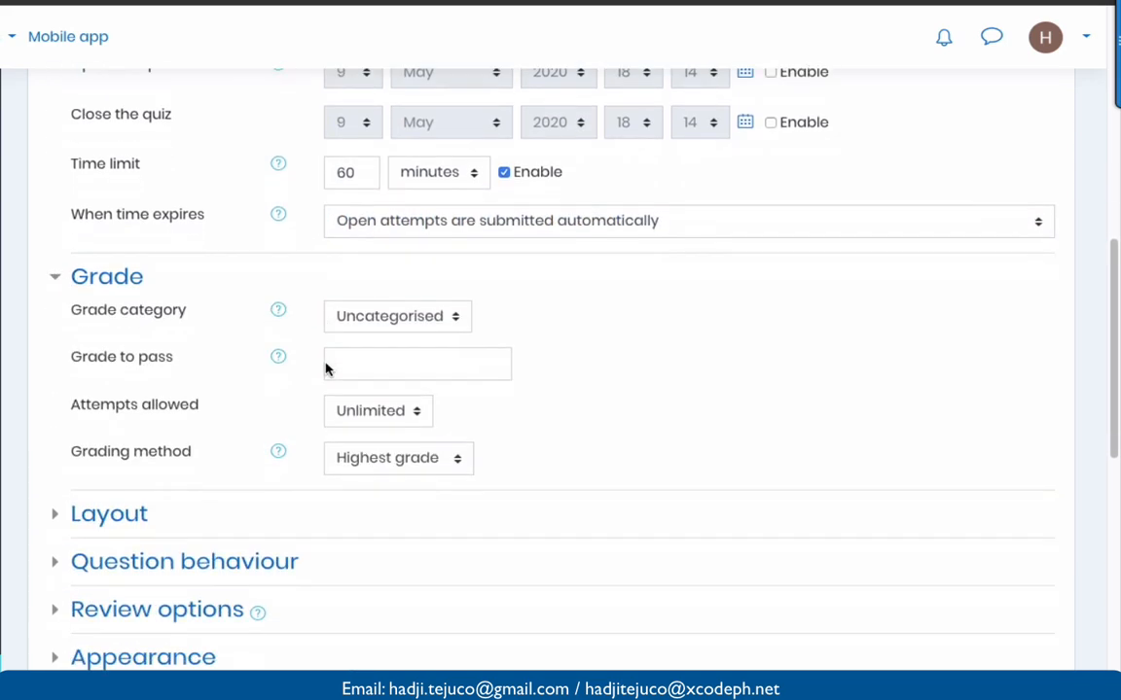
left_click(413, 199)
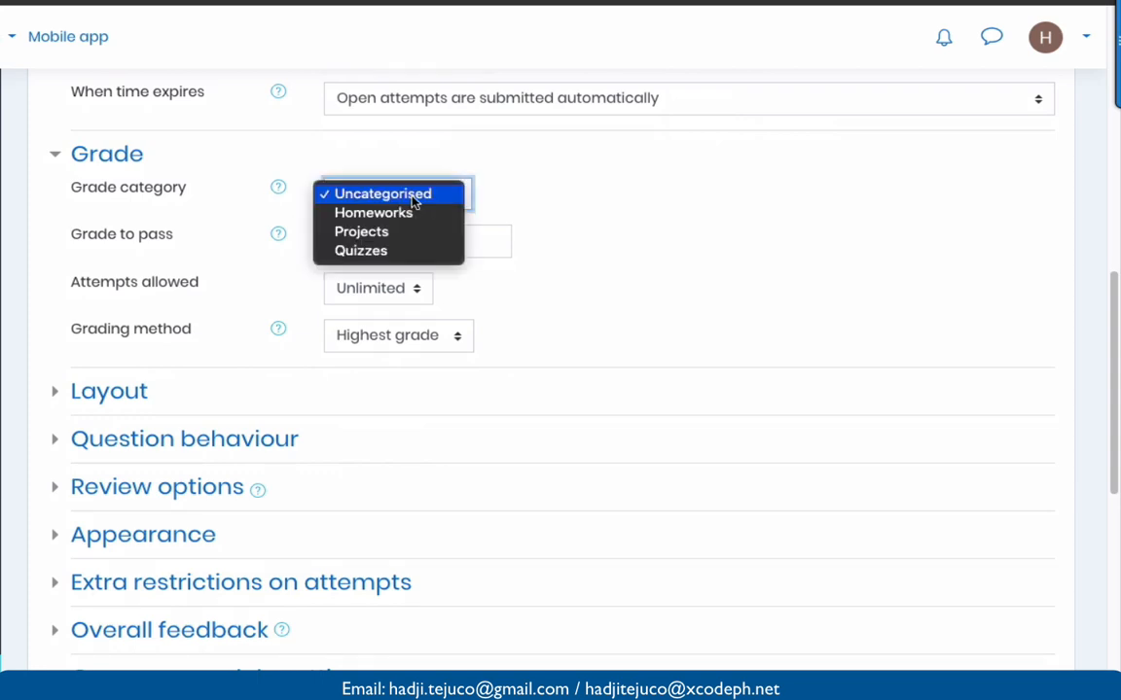
left_click(372, 254)
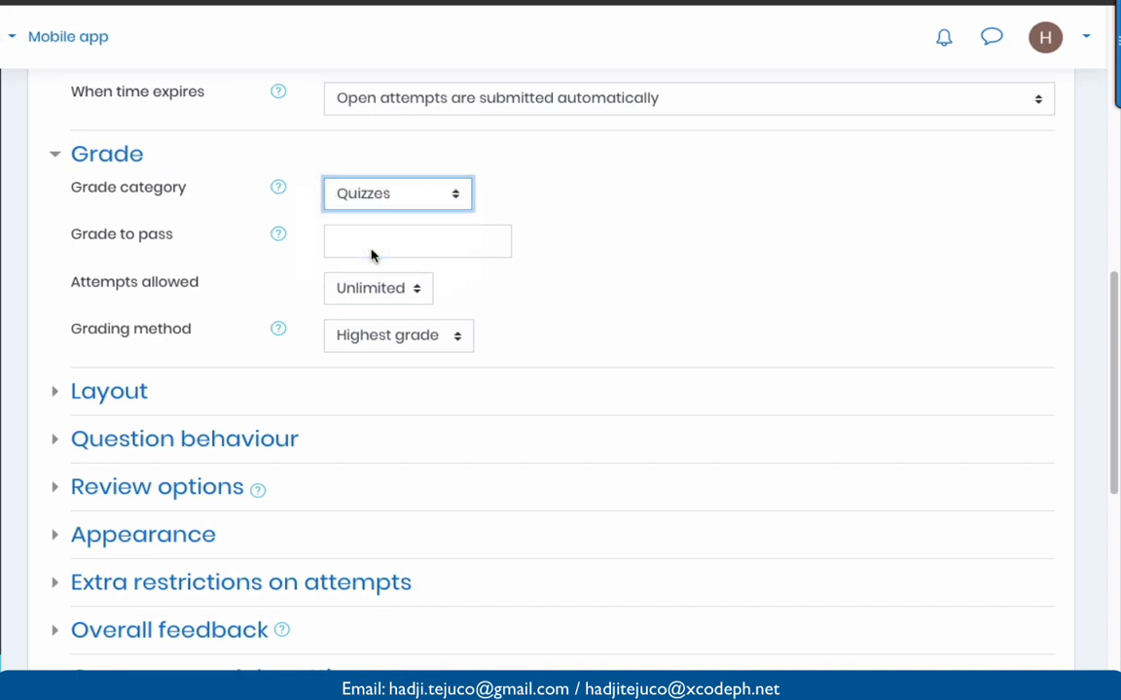
scroll(371, 255, "down", 1)
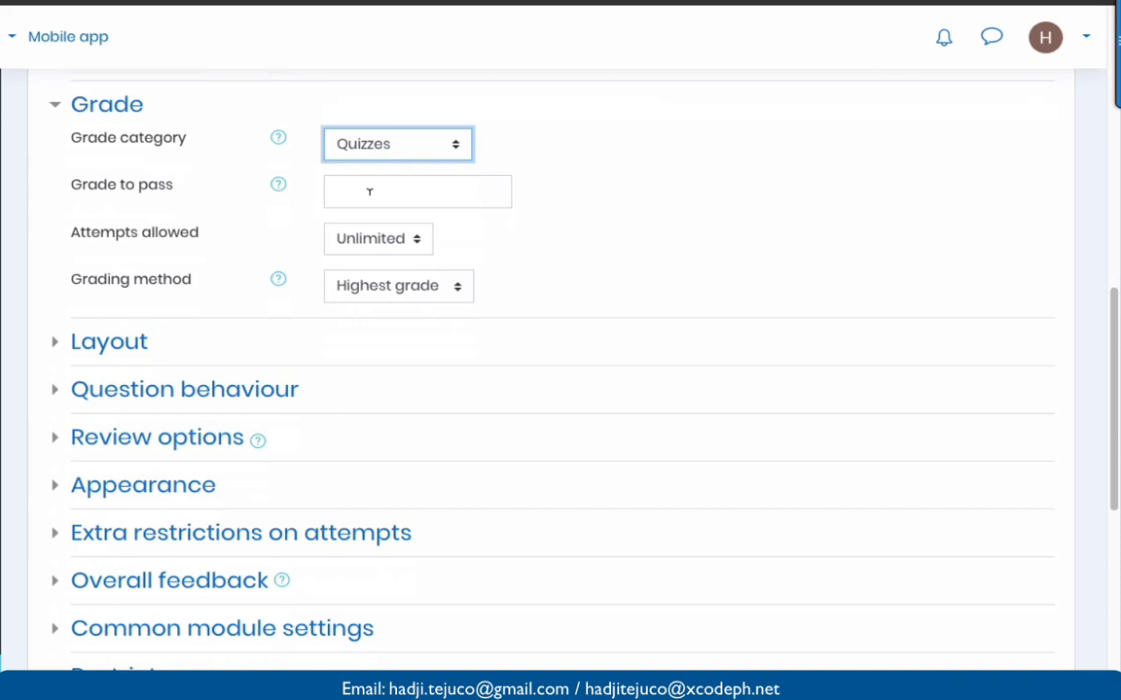
scroll(370, 192, "down", 1)
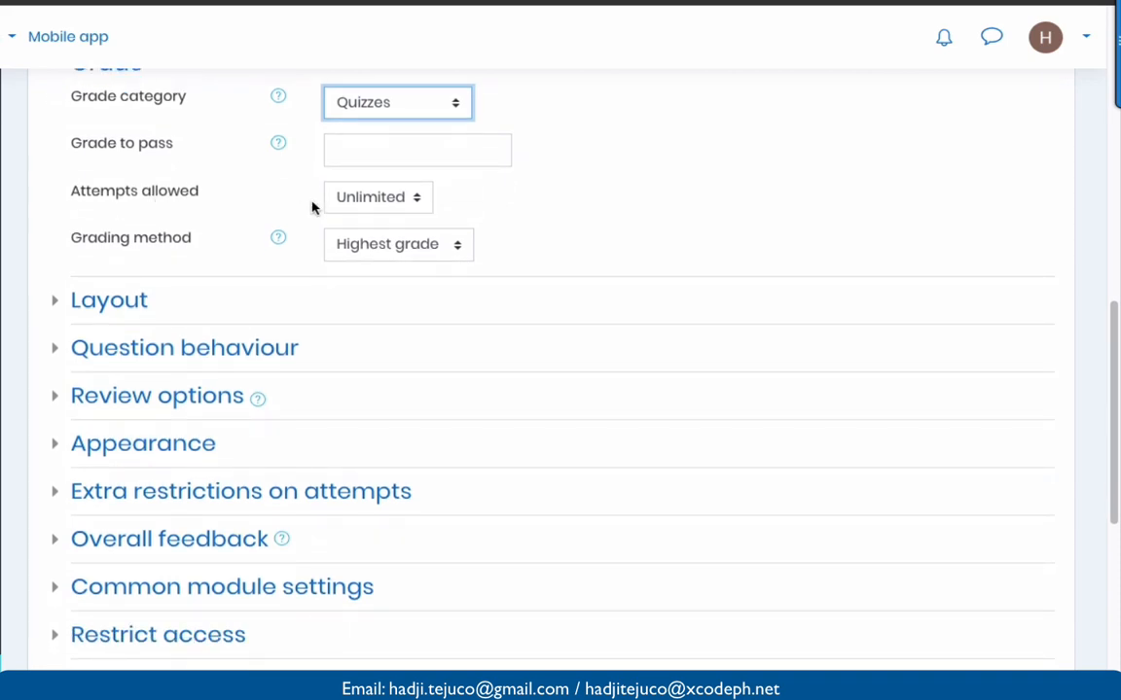
left_click(360, 198)
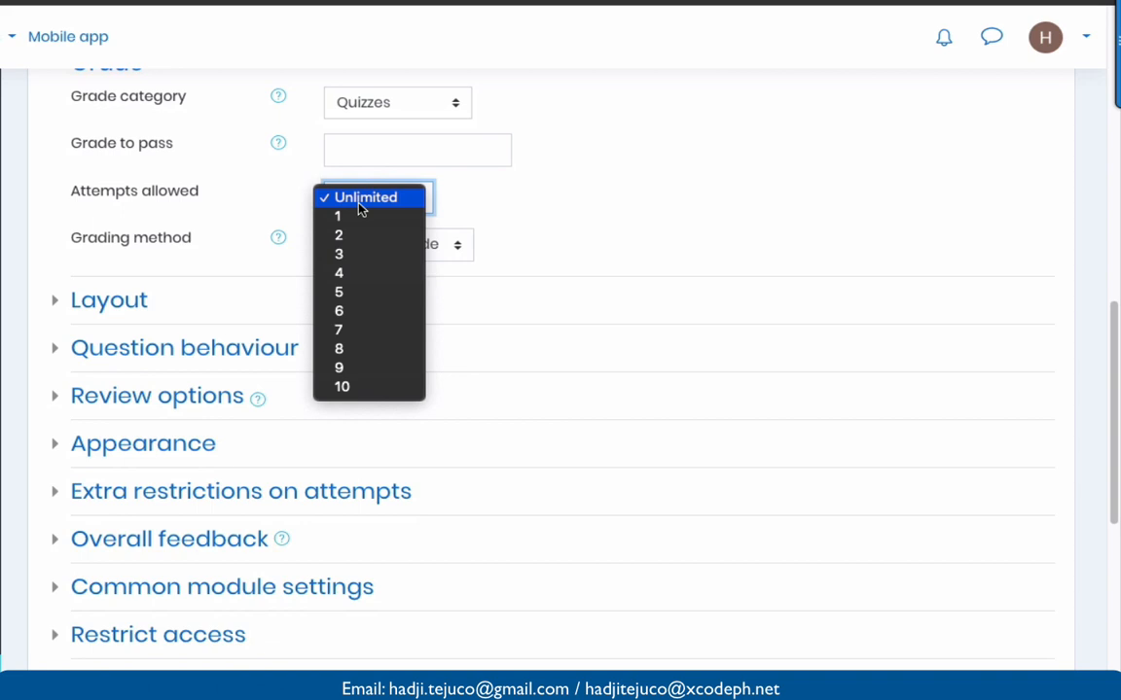
left_click(360, 214)
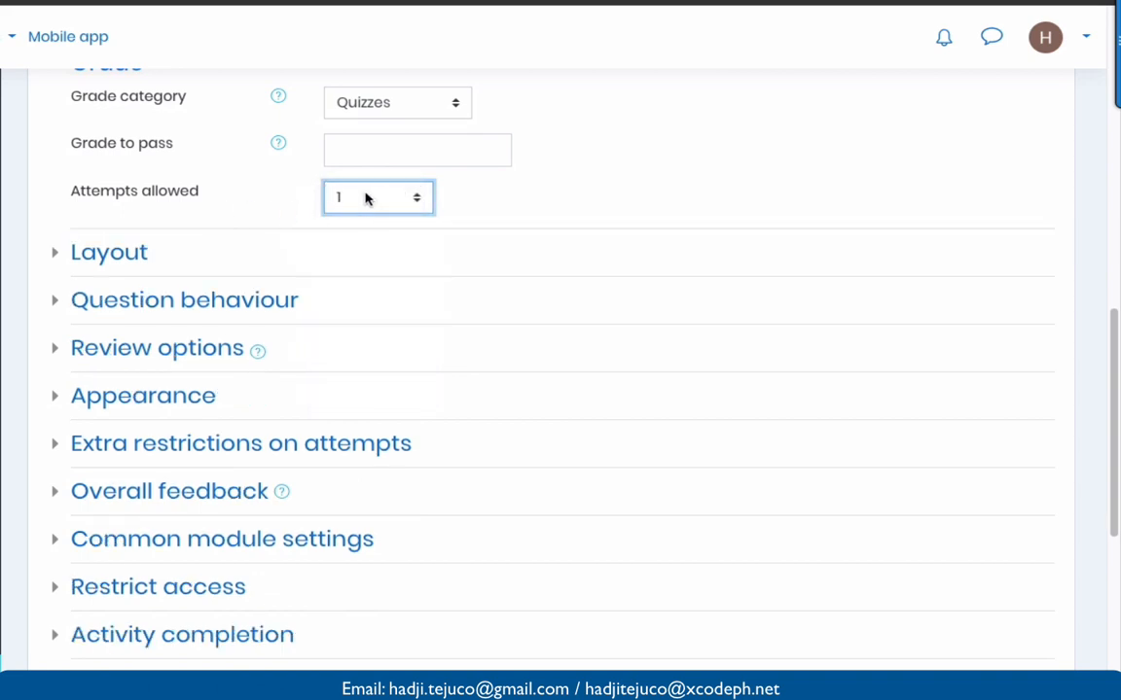
- Expand the Layout settings and view the New page choices for question page breaks
scroll(390, 204, "down", 1)
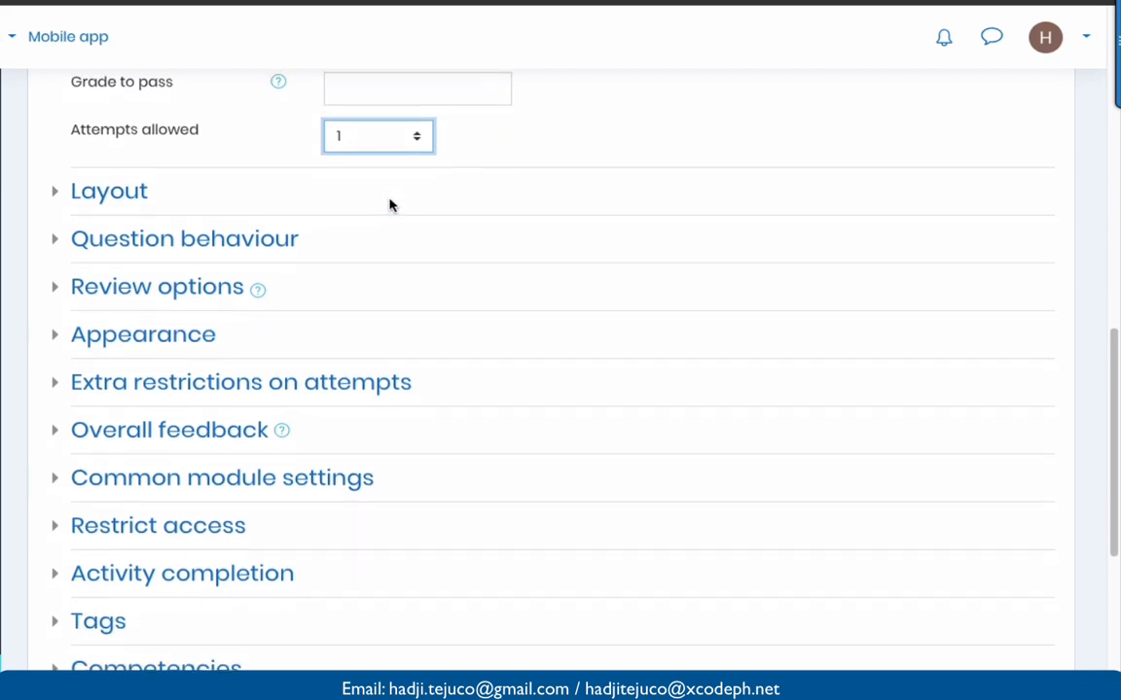
scroll(391, 205, "down", 1)
left_click(56, 155)
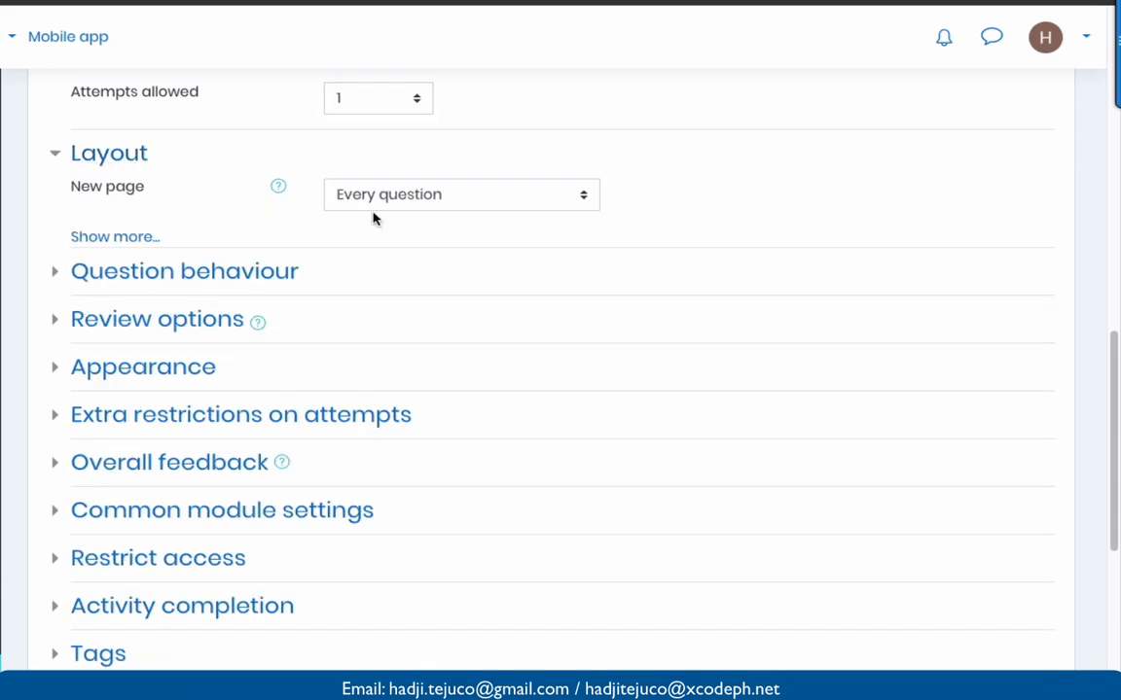
scroll(397, 233, "down", 1)
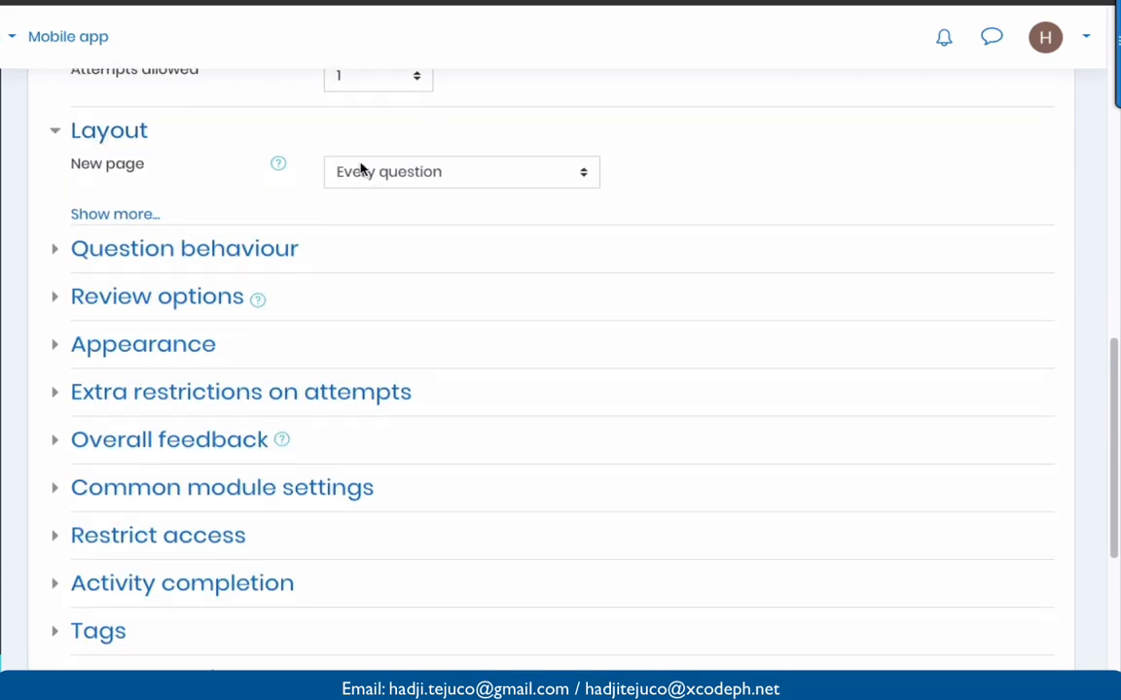
left_click(385, 173)
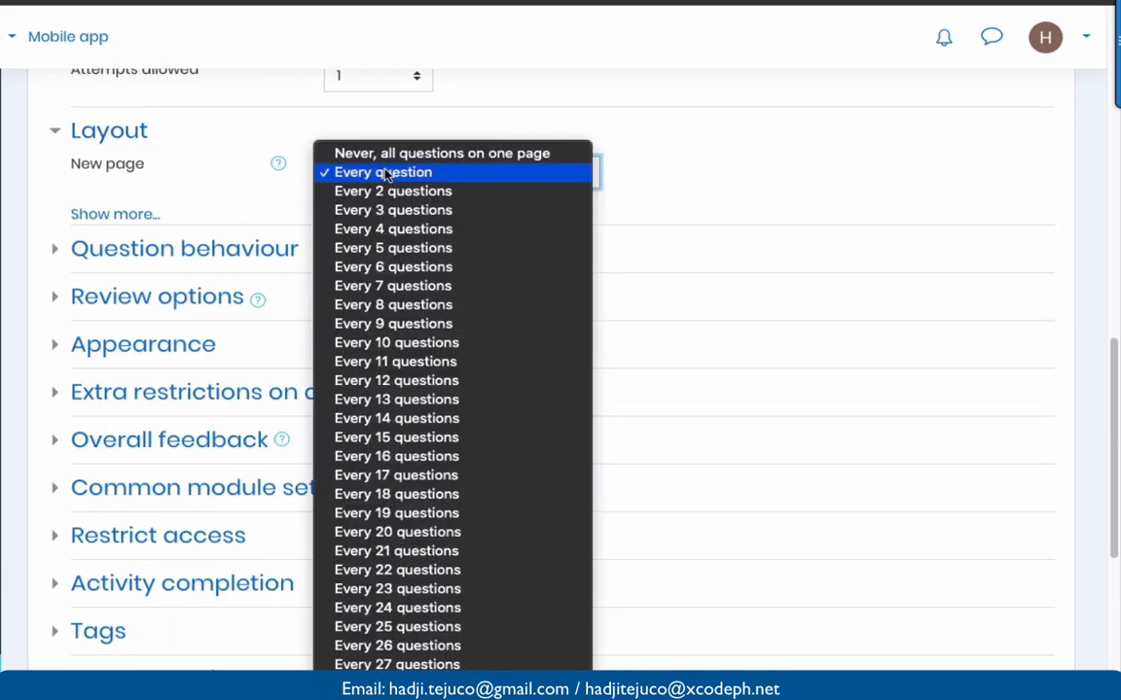
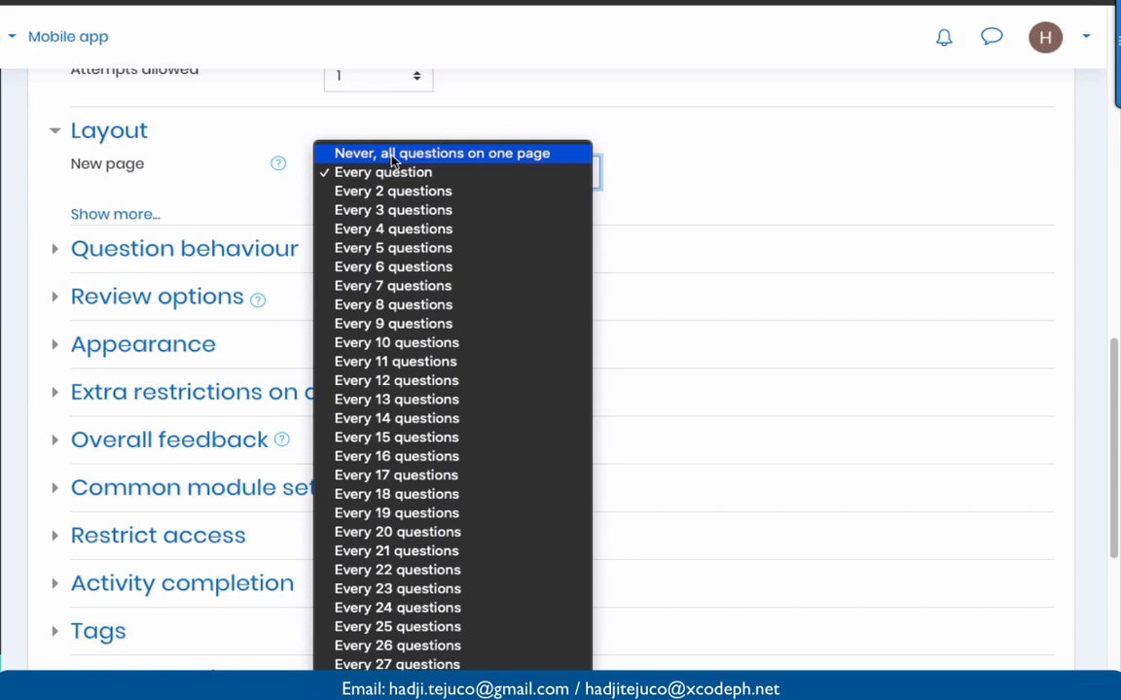
- Set New page to 'Never, all questions on one page' and expand Question behaviour and Review options
left_click(393, 156)
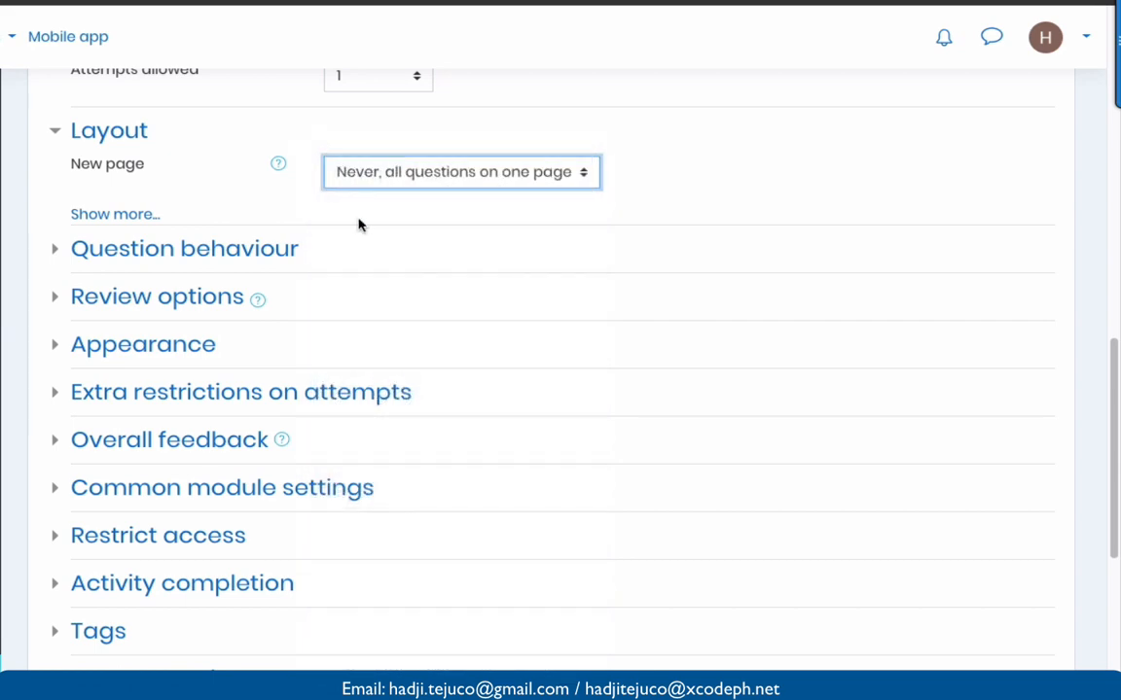
scroll(357, 225, "down", 1)
left_click(56, 209)
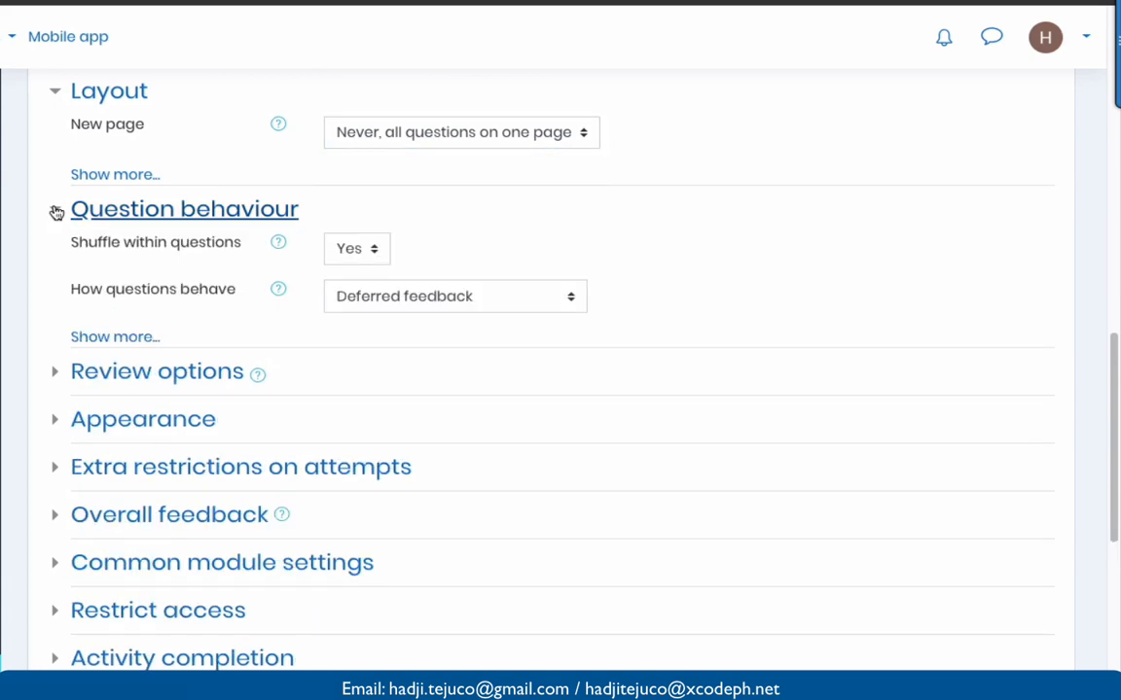
scroll(207, 245, "down", 1)
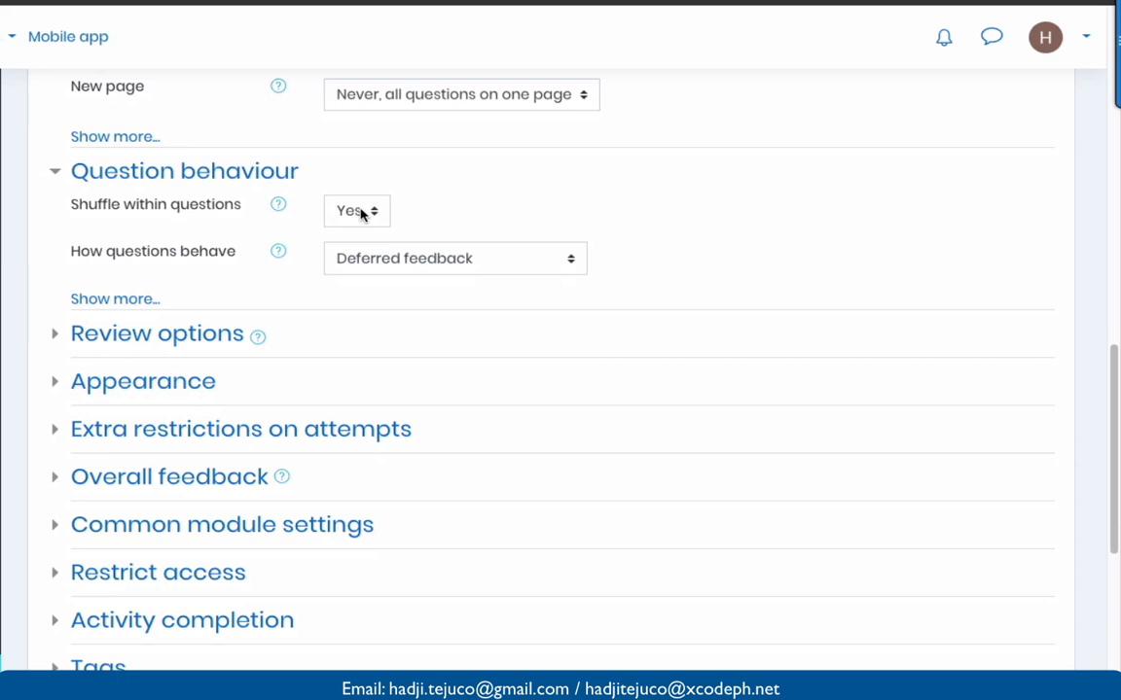
scroll(345, 302, "down", 1)
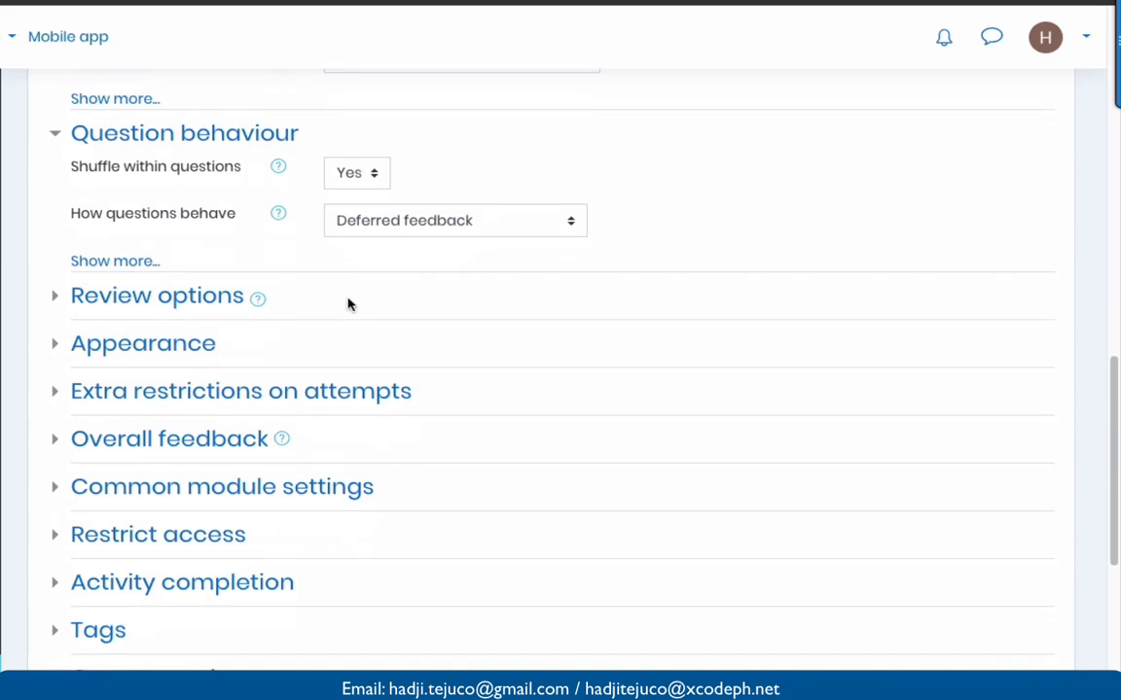
left_click(54, 298)
- Untick 'The attempt' under Immediately after the attempt in Review options
scroll(167, 342, "down", 2)
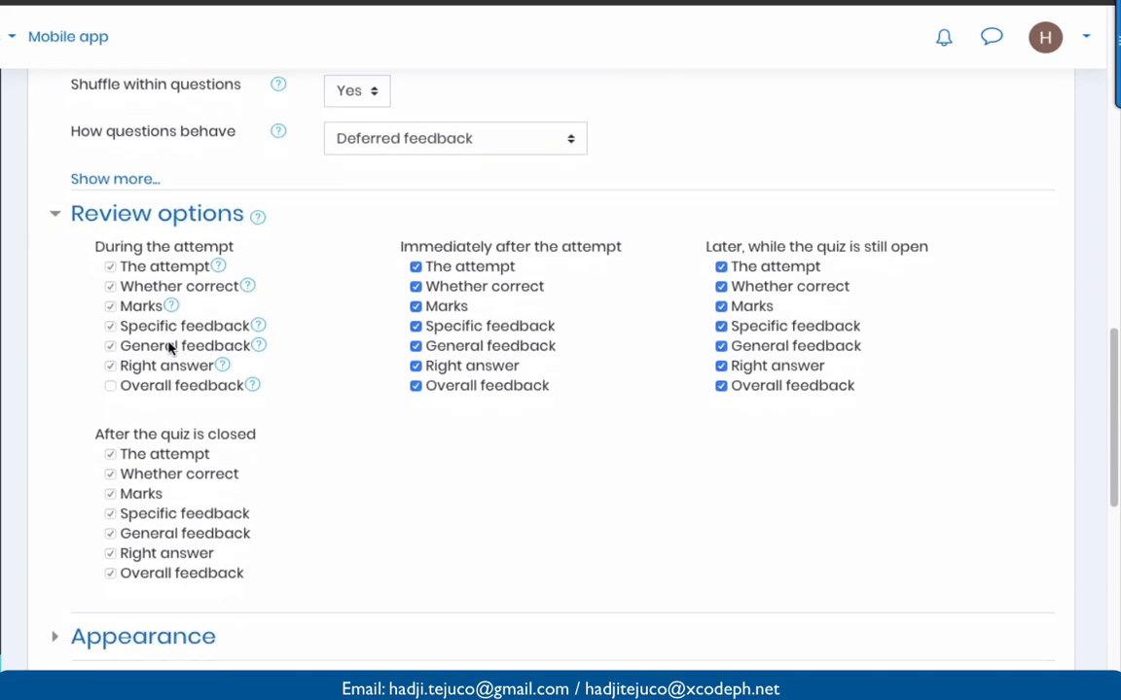
left_click(415, 268)
scroll(342, 360, "down", 1)
scroll(331, 362, "down", 5)
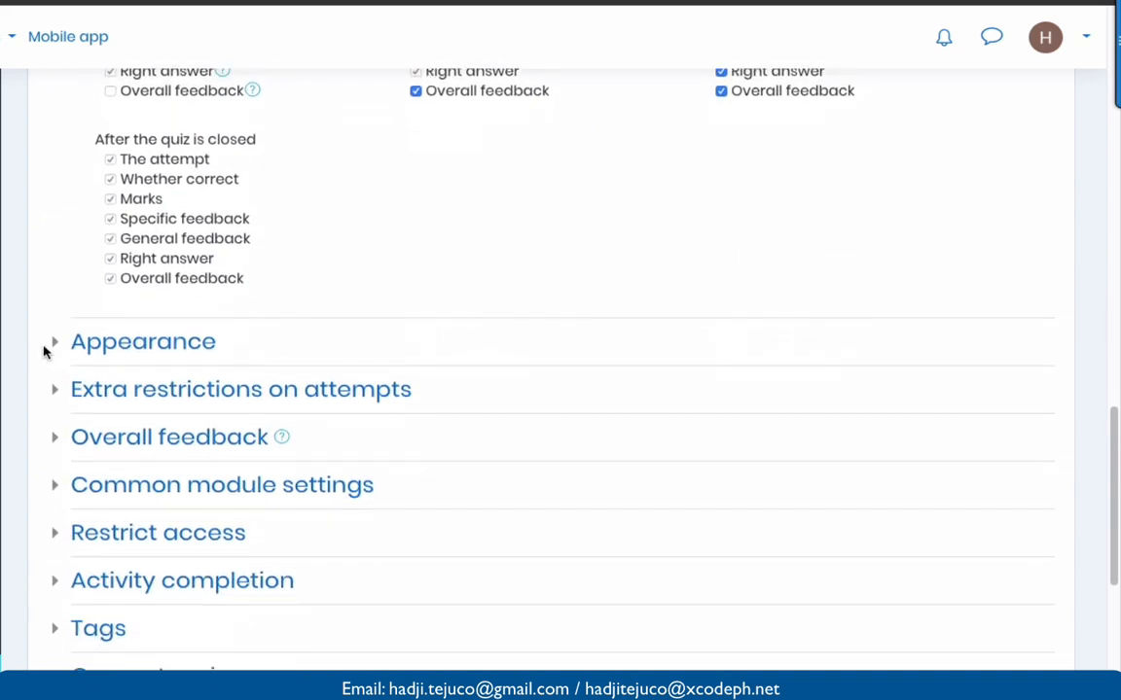
- Expand the Appearance and Extra restrictions on attempts sections
left_click(51, 343)
scroll(197, 386, "down", 4)
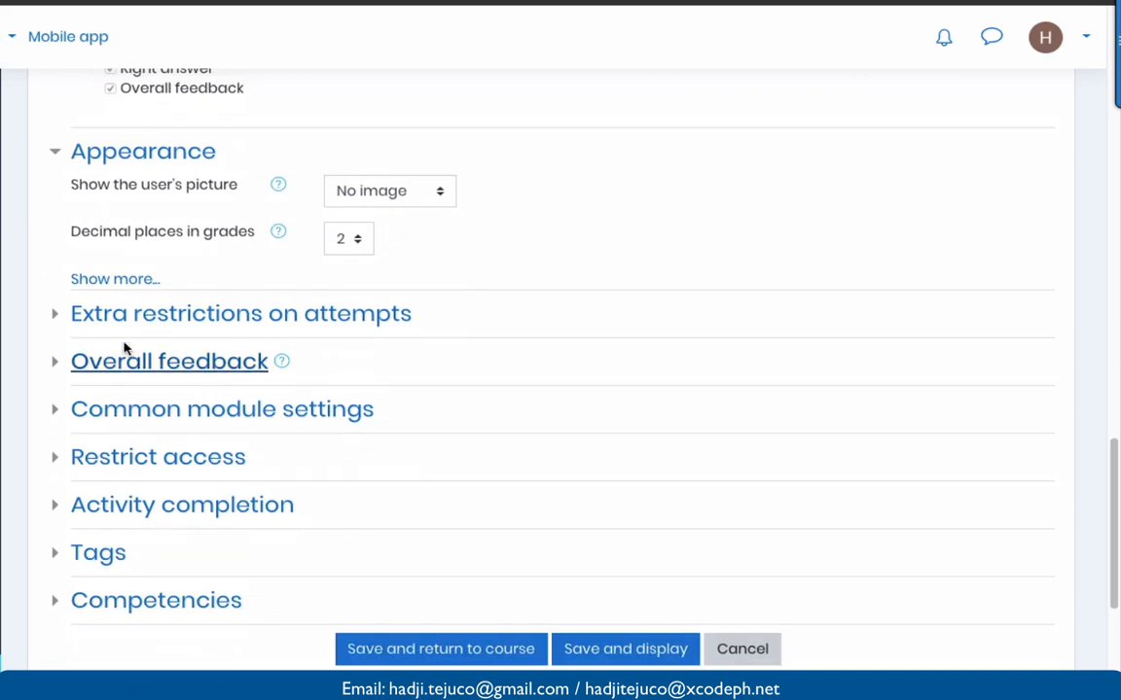
left_click(58, 316)
scroll(56, 318, "down", 3)
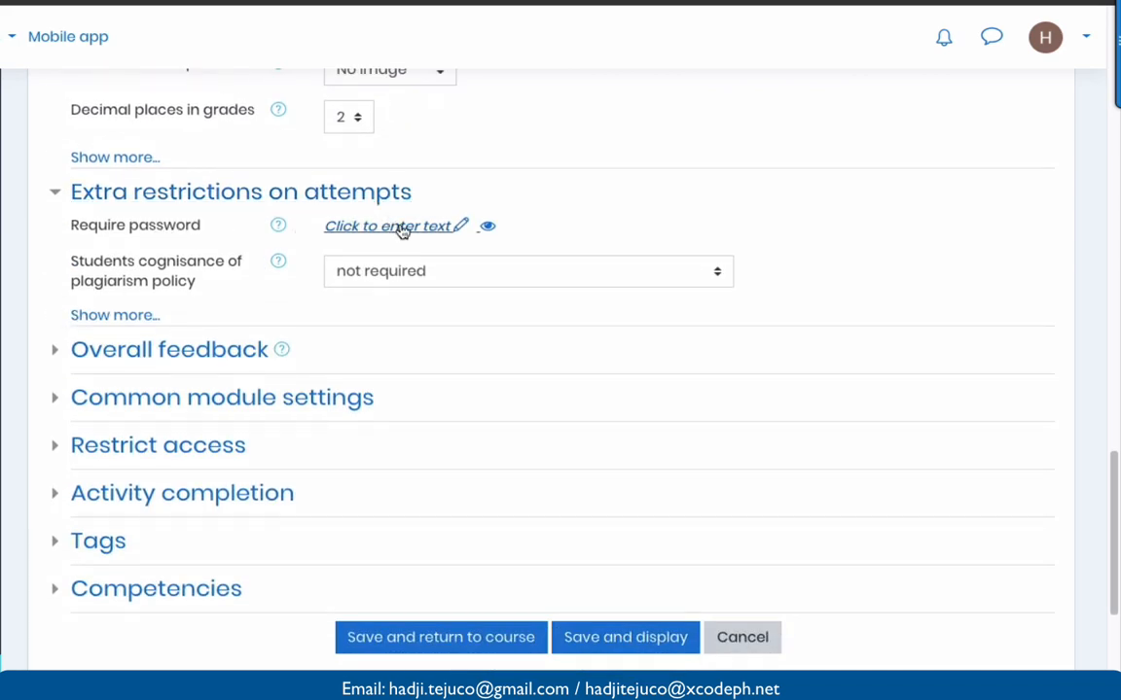
- Require a password to start Quiz 1
left_click(463, 228)
type("le")
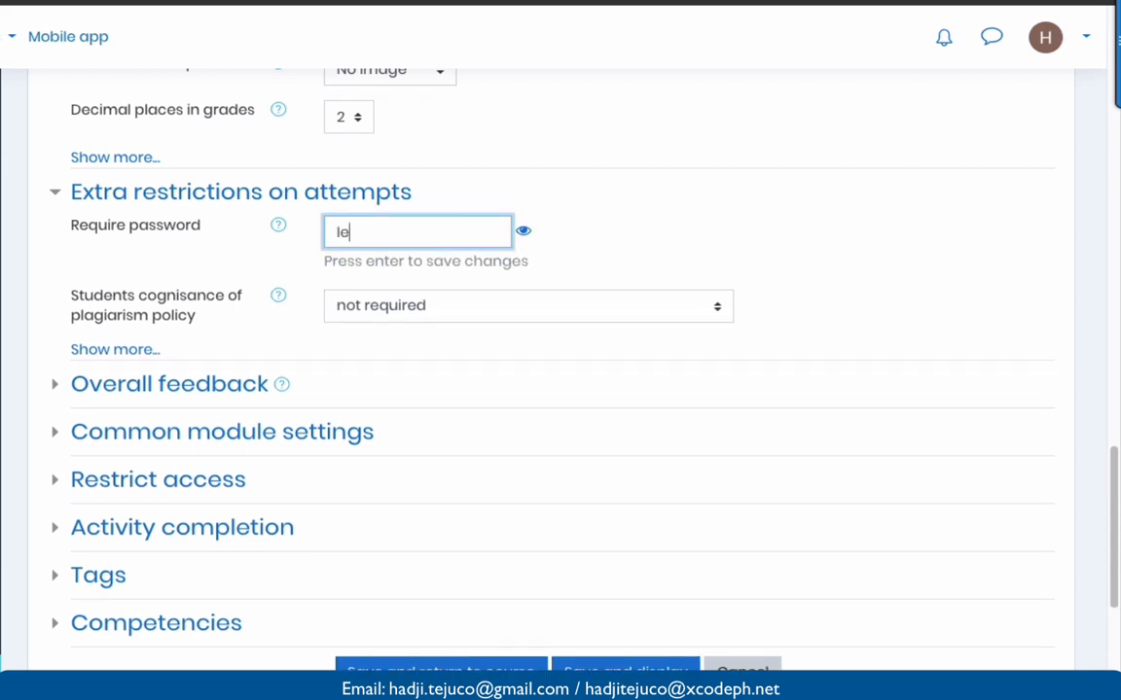
type("tmein")
scroll(458, 295, "down", 1)
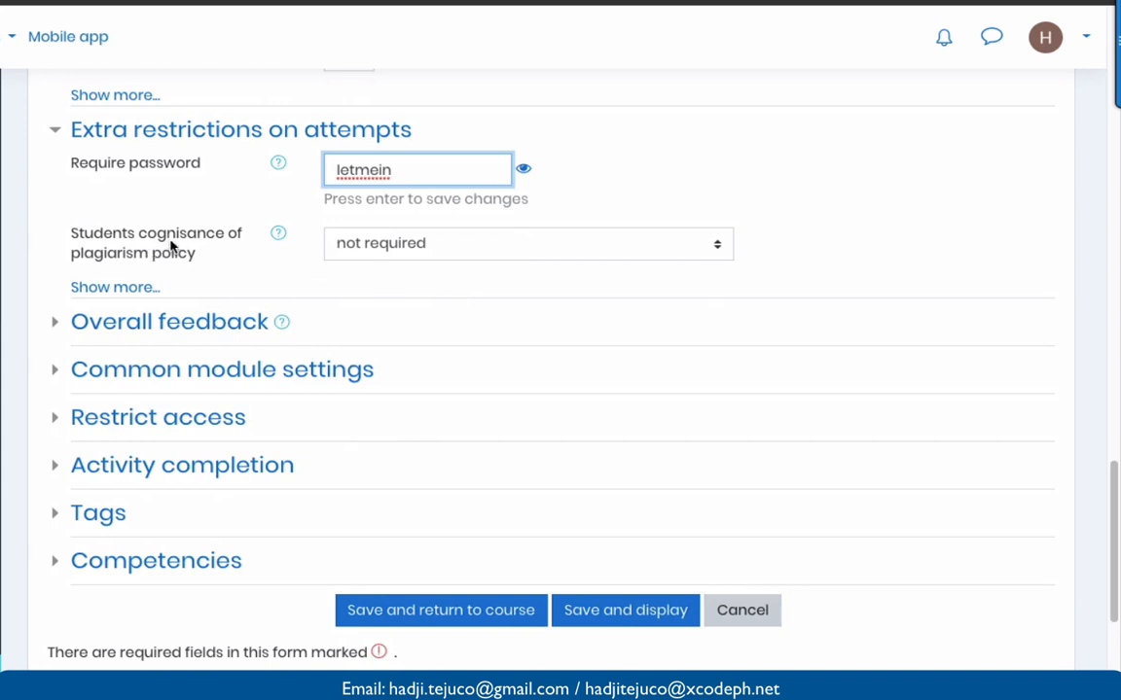
- Require students to acknowledge the plagiarism policy before starting an attempt
left_click(347, 246)
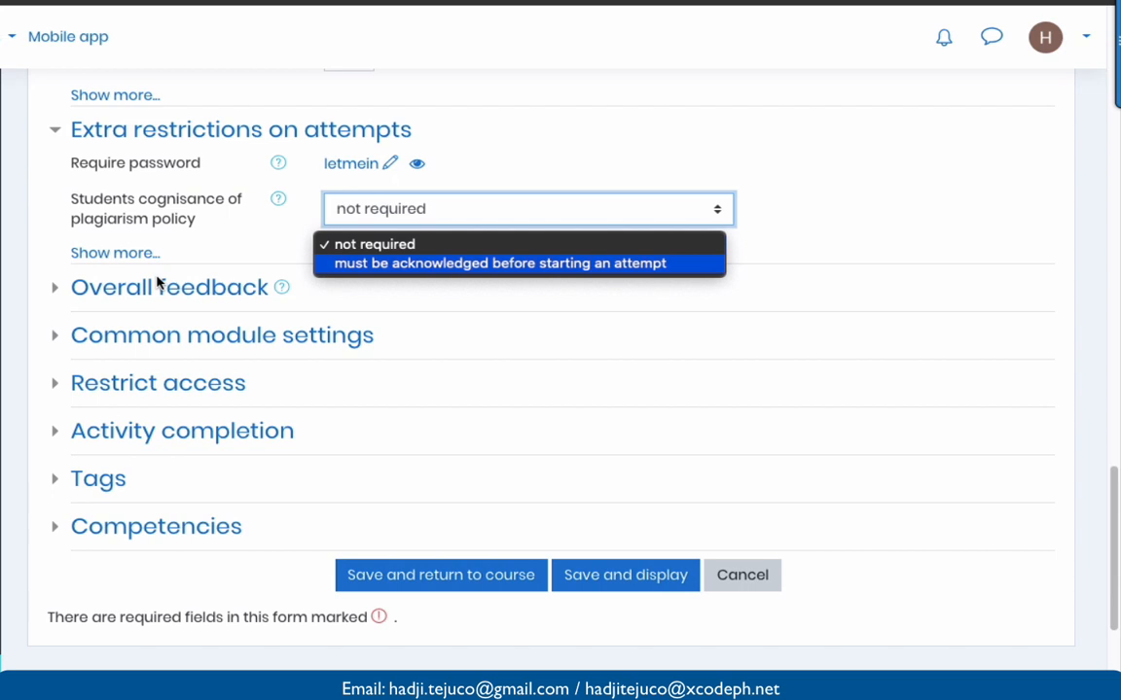
left_click(146, 254)
scroll(193, 308, "down", 1)
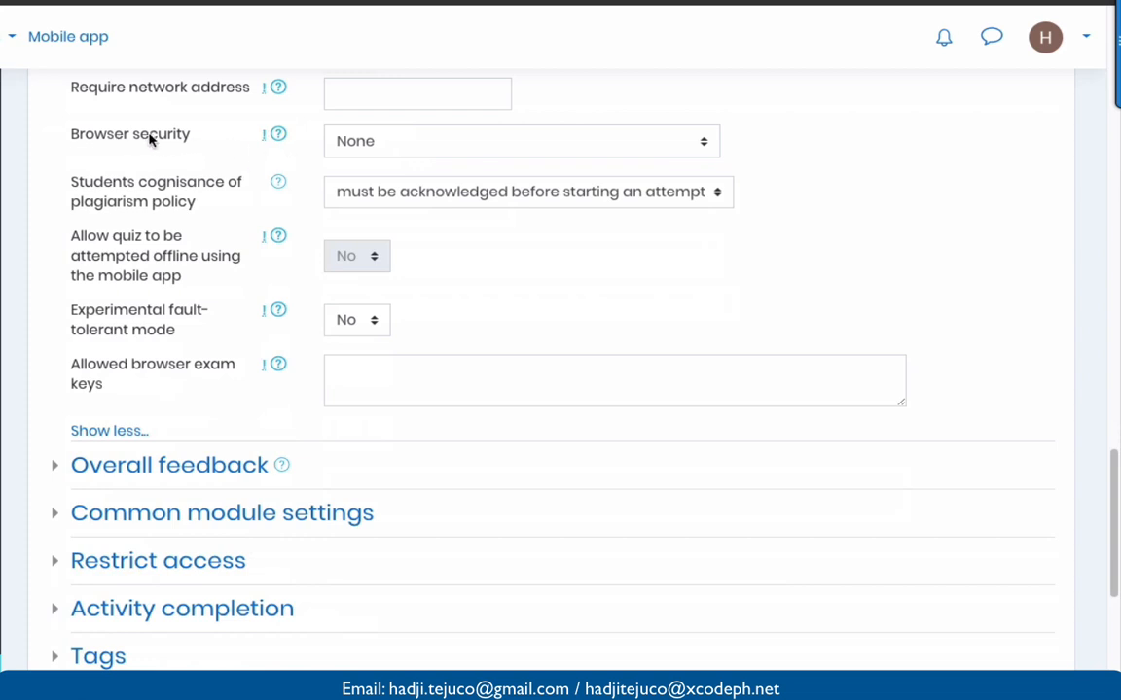
- Set Browser security to 'Full screen pop-up with some JavaScript security'
left_click(340, 148)
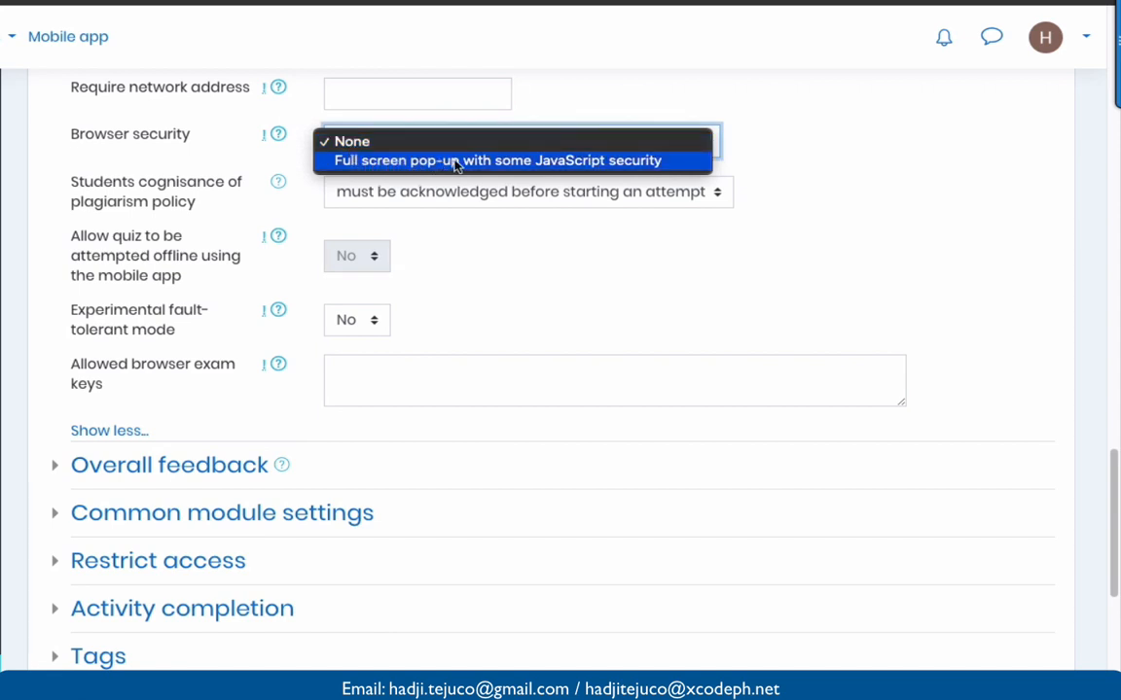
left_click(581, 163)
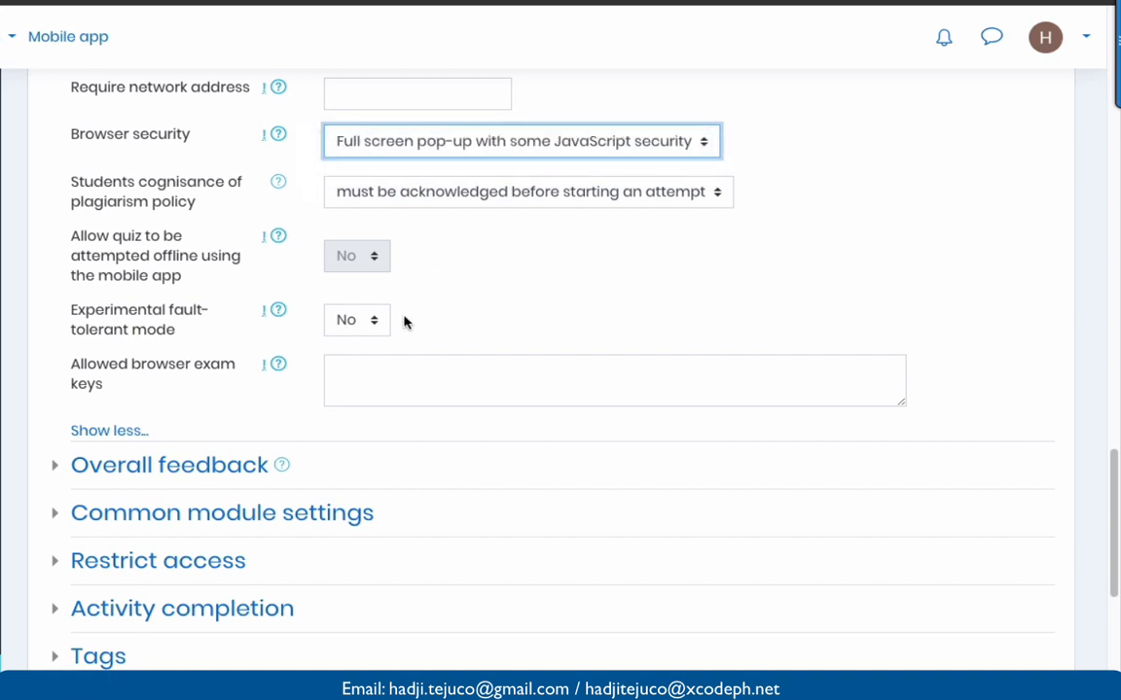
scroll(404, 322, "down", 3)
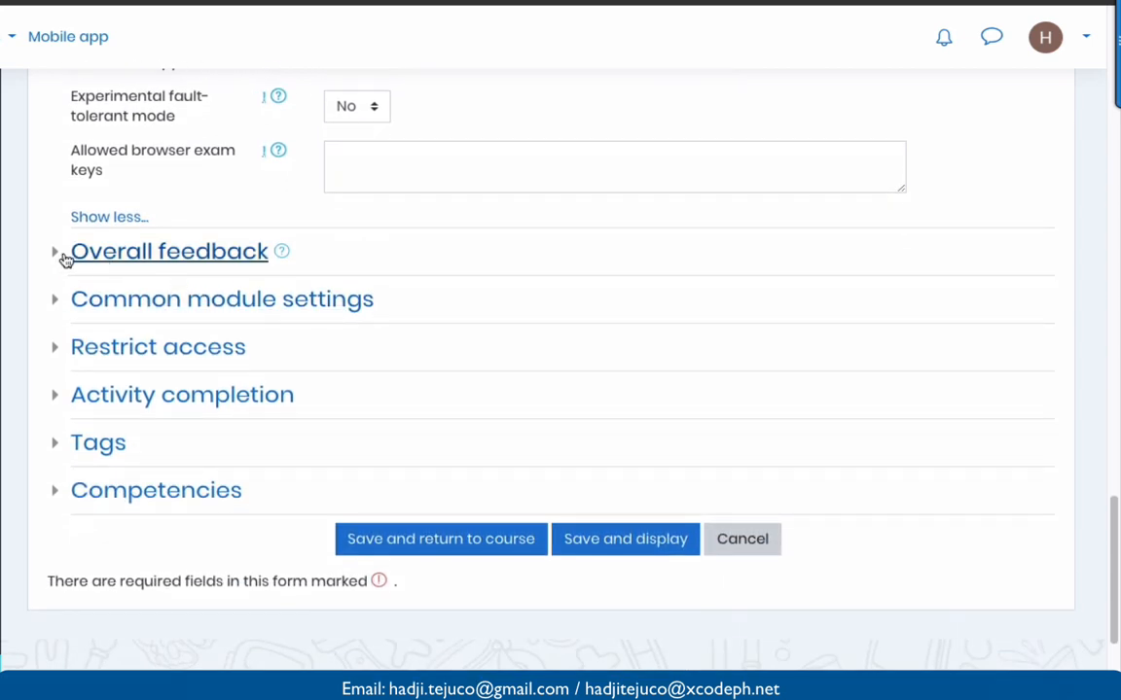
- Set completion tracking to 'Show activity as complete when conditions are met' and save, returning to the course
scroll(58, 358, "down", 1)
left_click(60, 336)
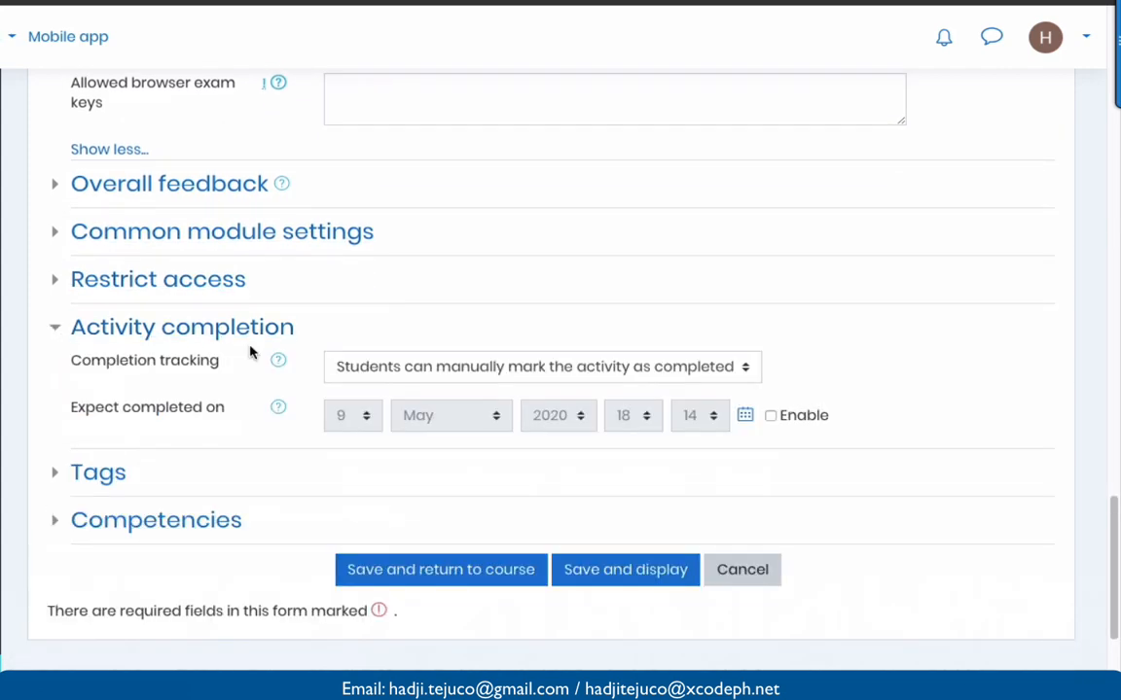
scroll(250, 353, "down", 1)
left_click(362, 280)
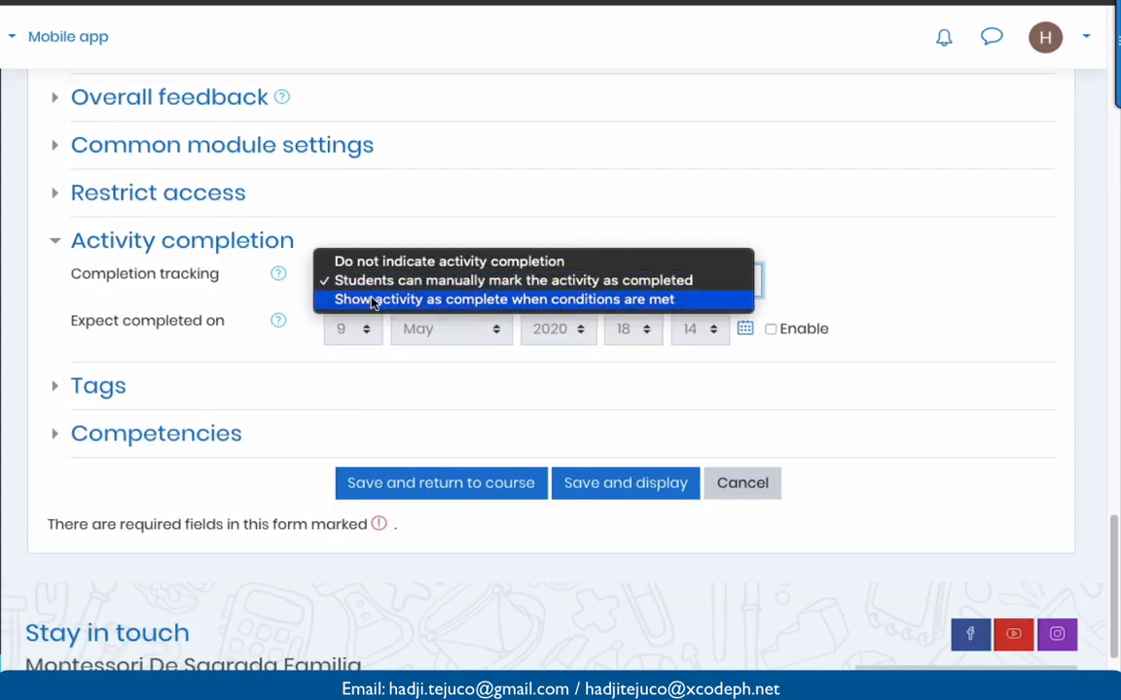
left_click(382, 300)
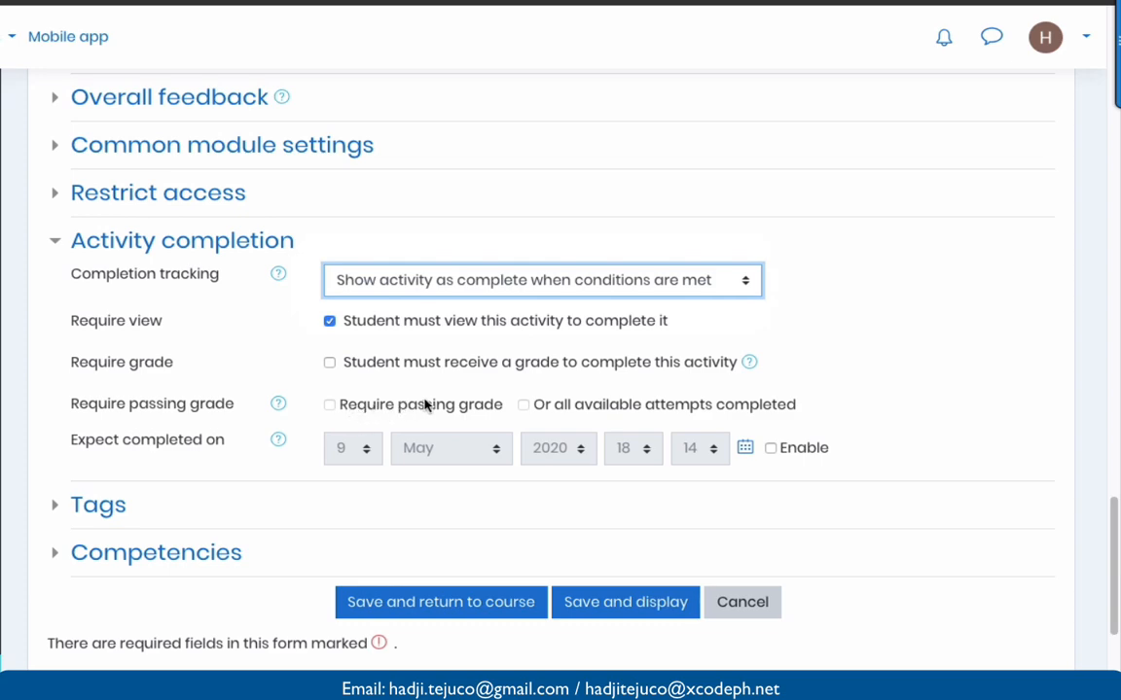
scroll(423, 399, "down", 2)
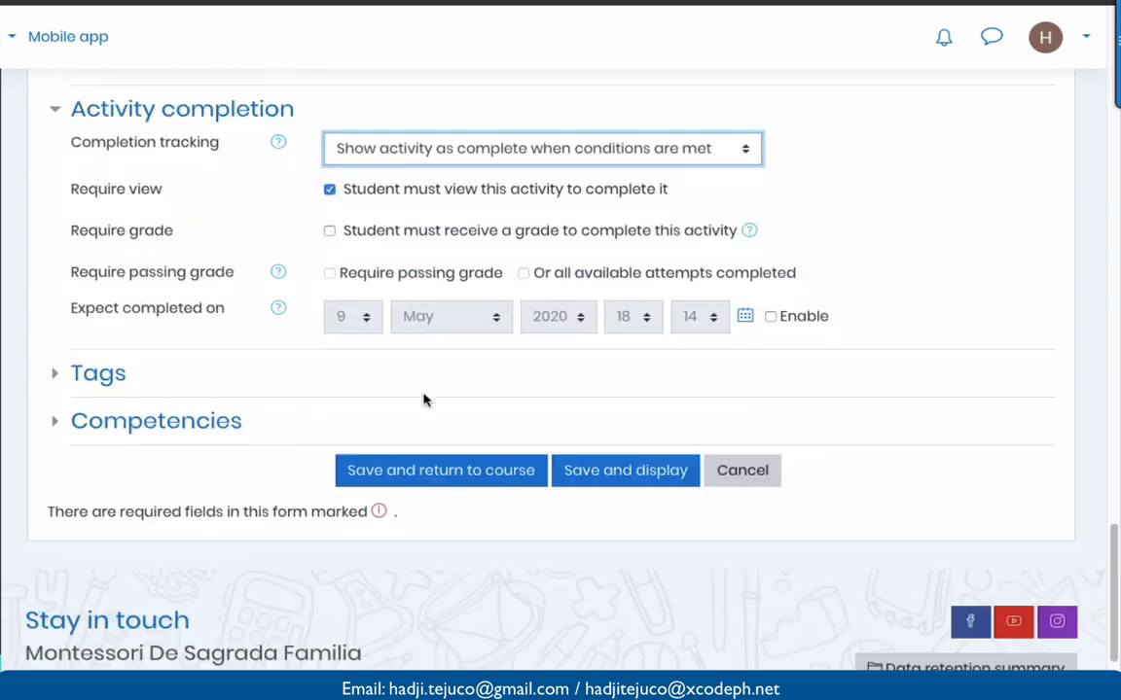
left_click(429, 457)
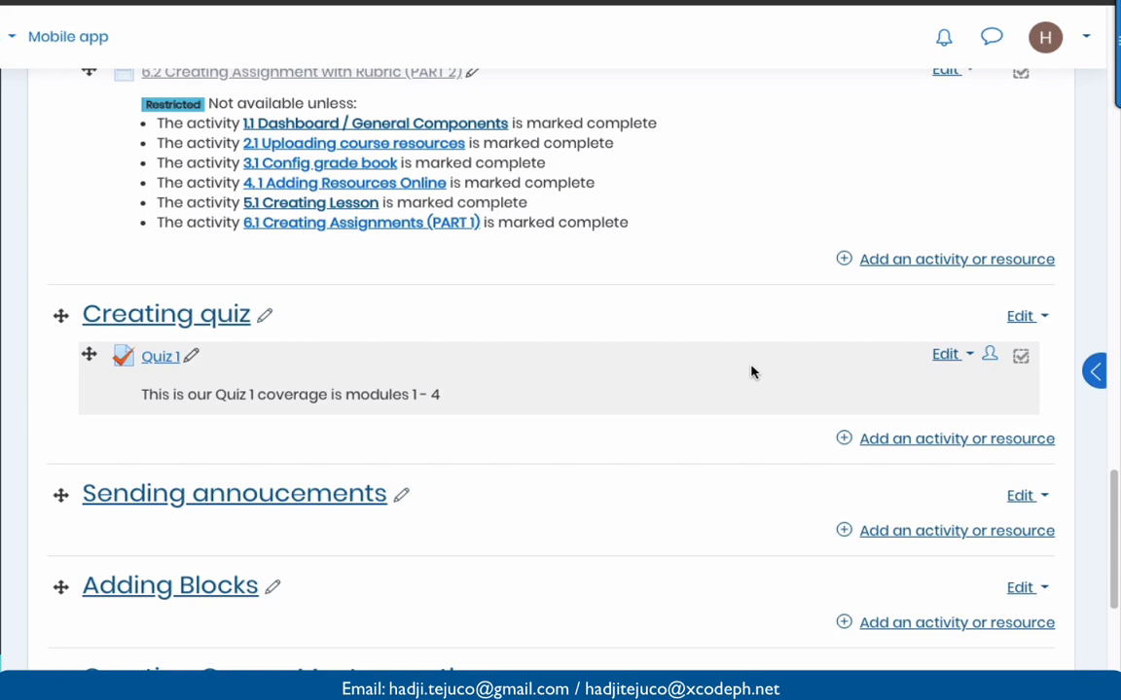
- Hide Quiz 1 from students using its Edit menu
left_click(961, 354)
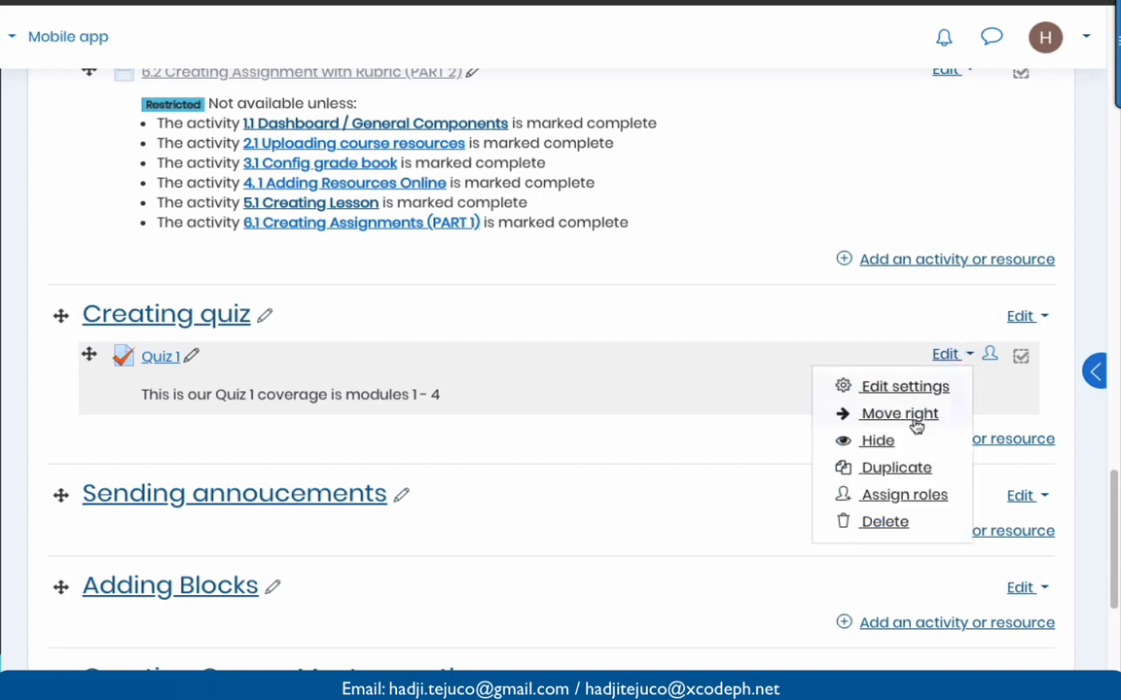
left_click(876, 440)
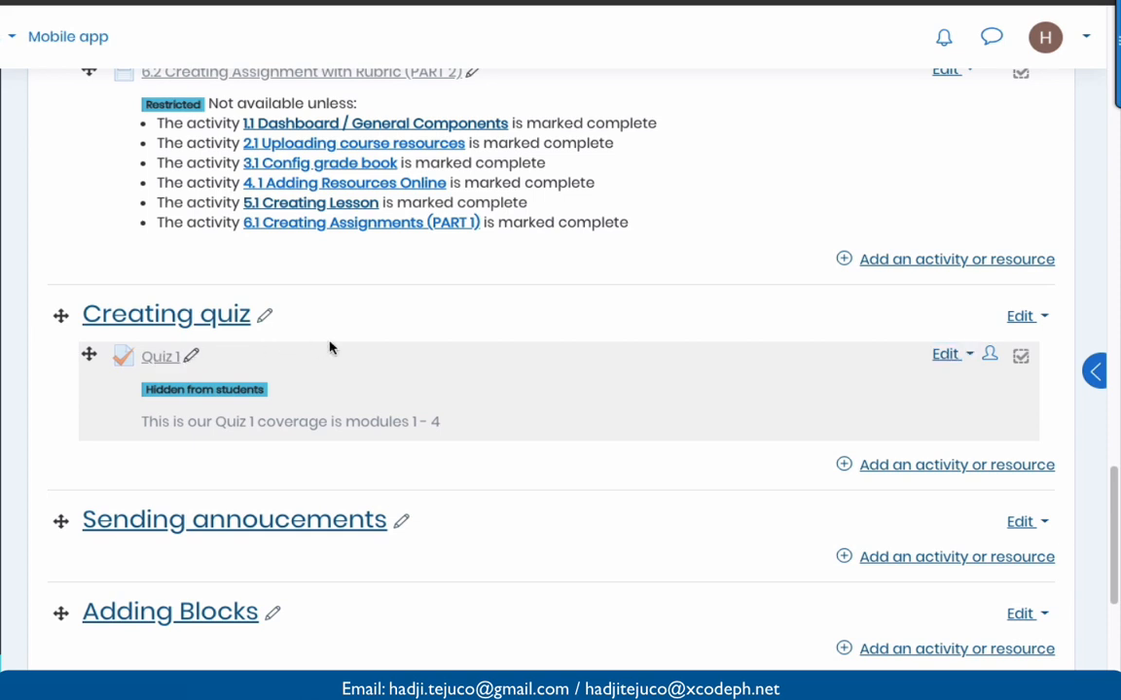
scroll(328, 347, "down", 2)
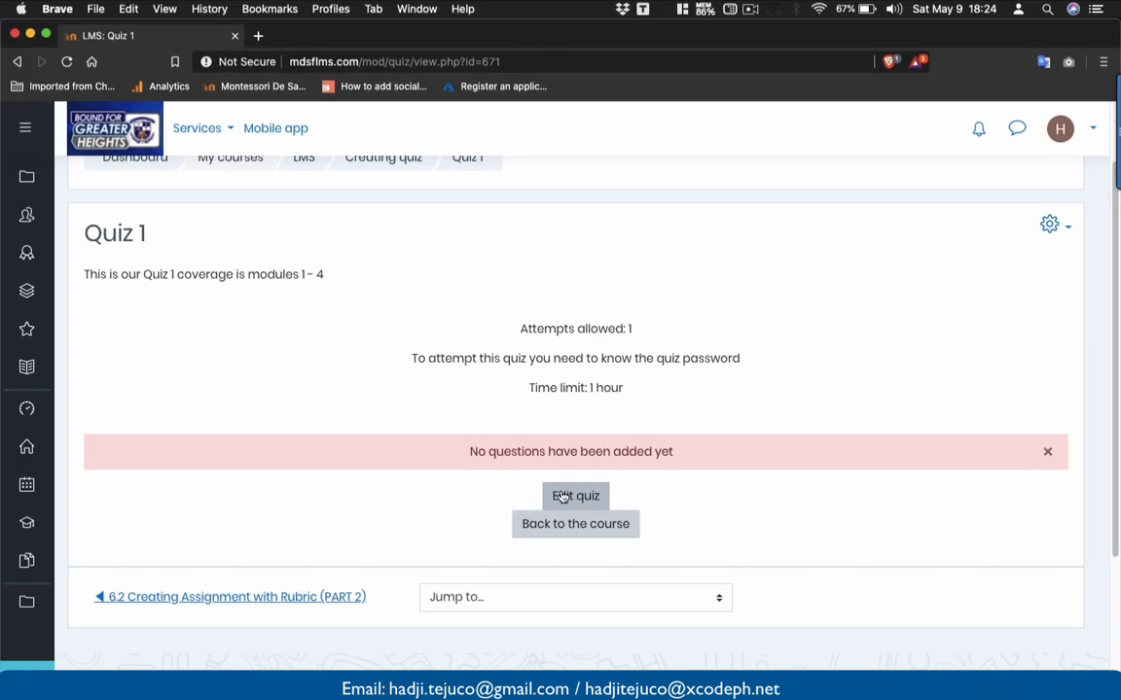
- Start adding questions to Quiz 1 from the question bank
left_click(427, 465)
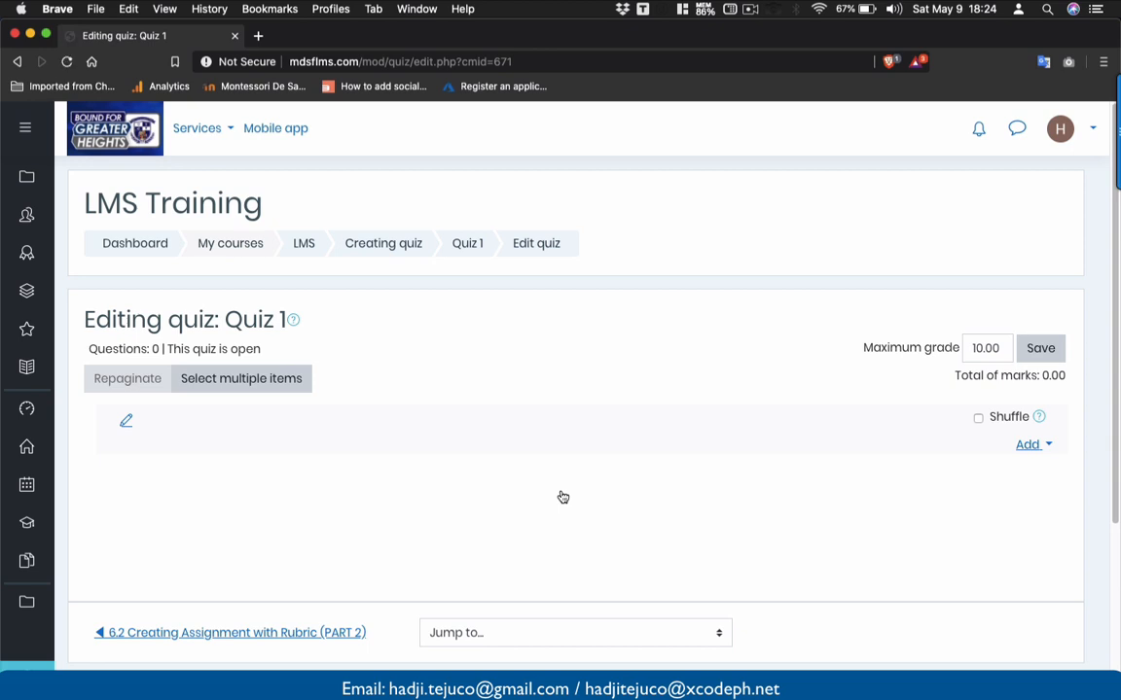
scroll(562, 497, "down", 2)
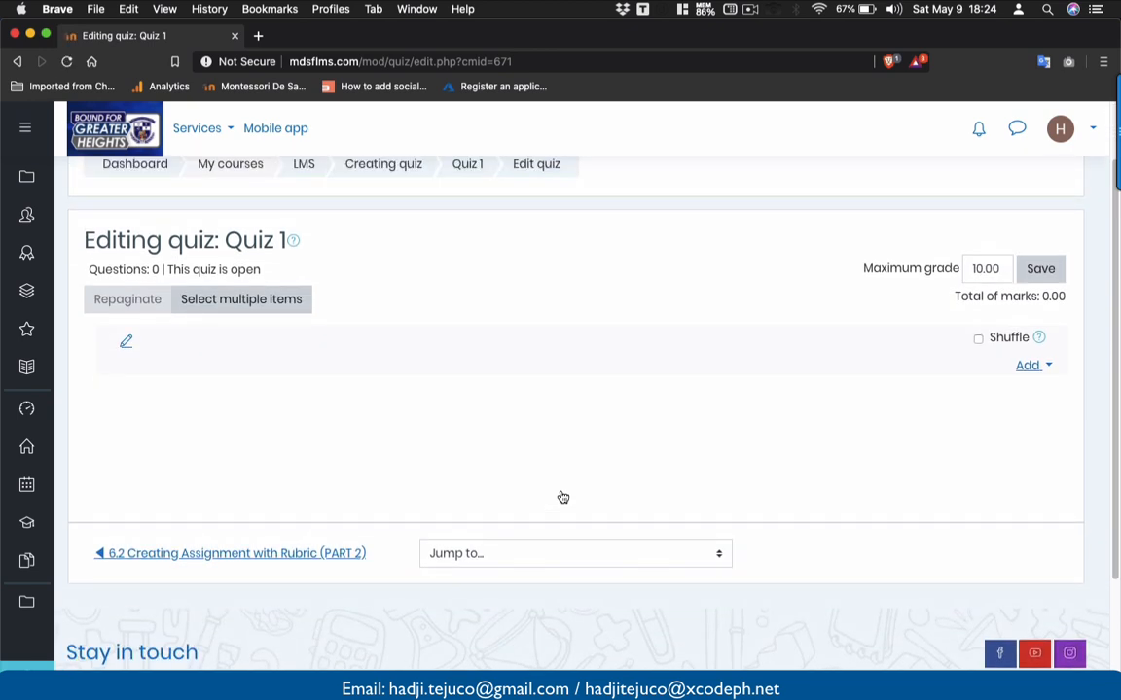
left_click(1049, 367)
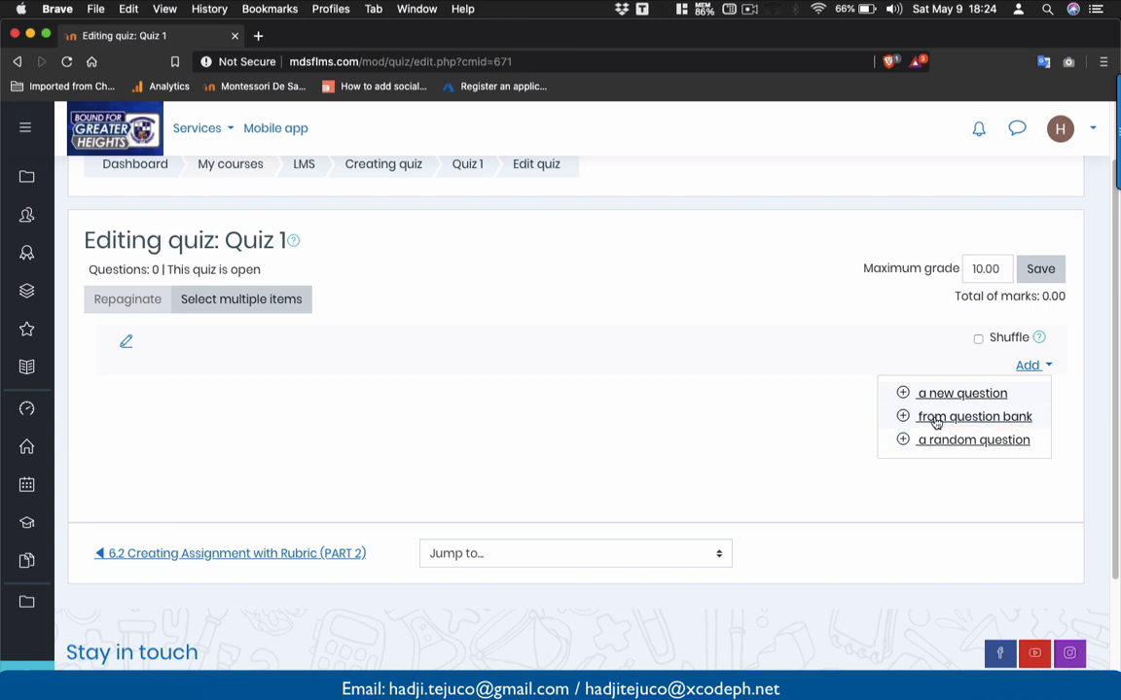
left_click(934, 420)
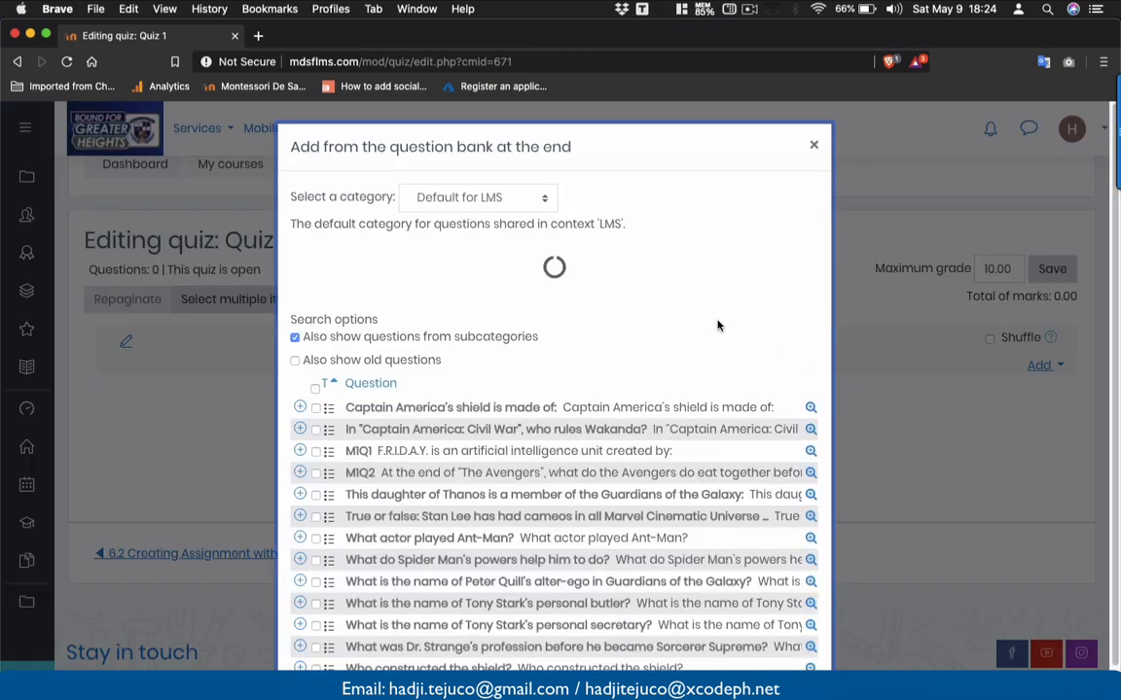
- Select all three Module 1 questions and add them to the quiz
scroll(668, 373, "down", 1)
left_click(442, 146)
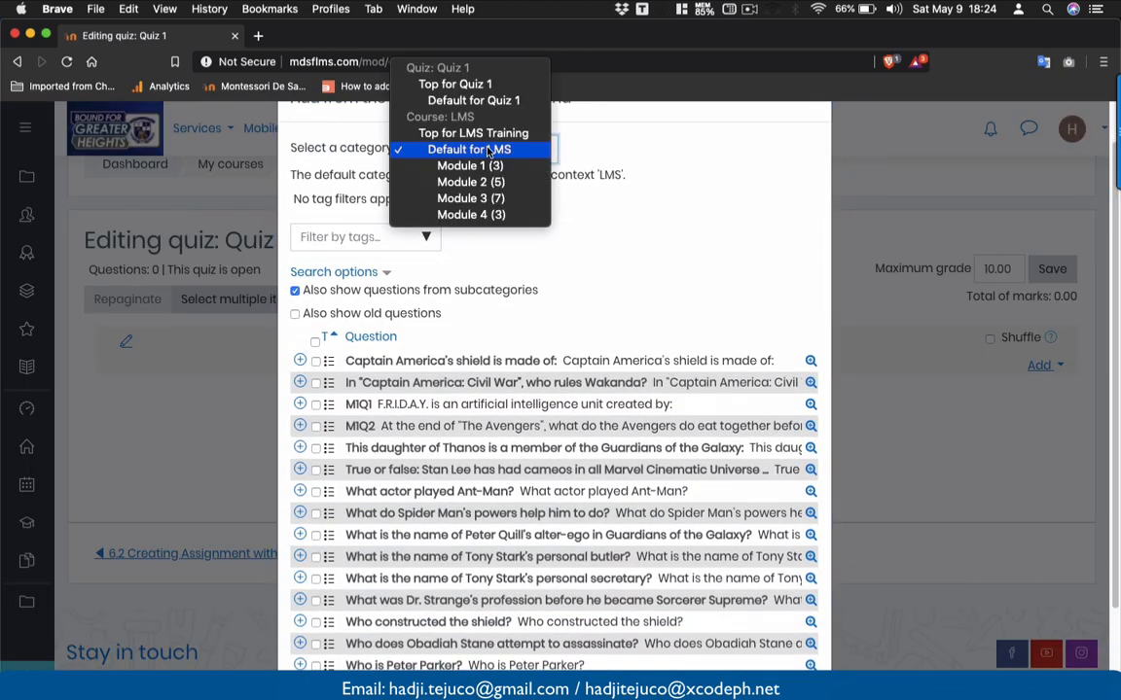
left_click(488, 167)
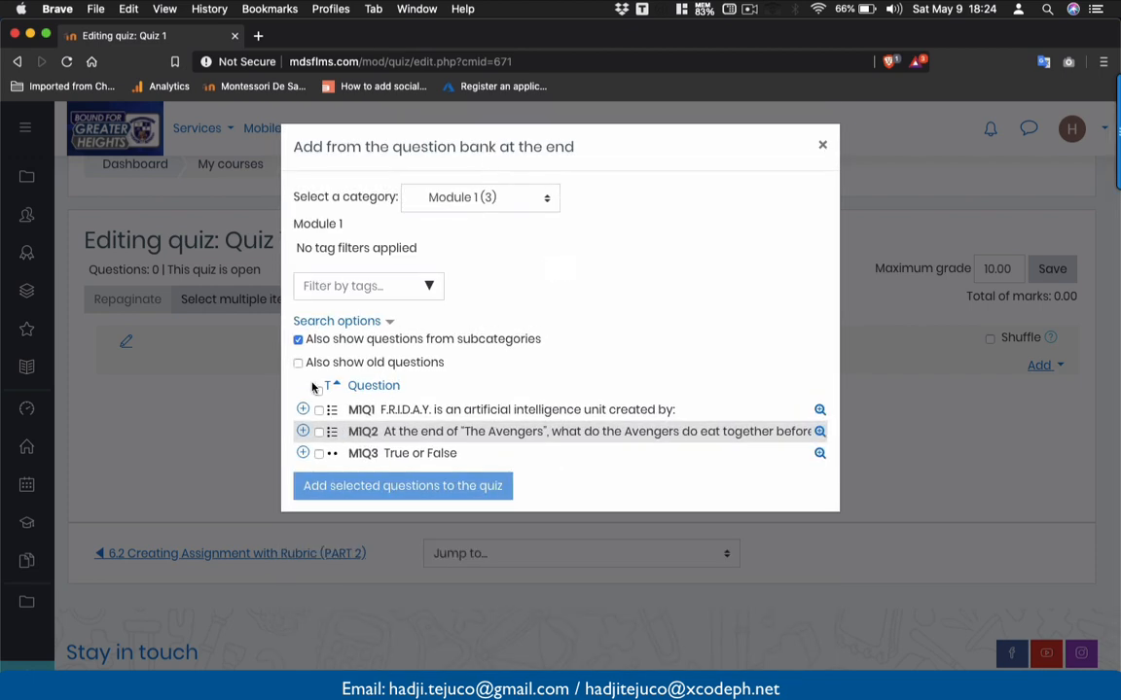
left_click(320, 390)
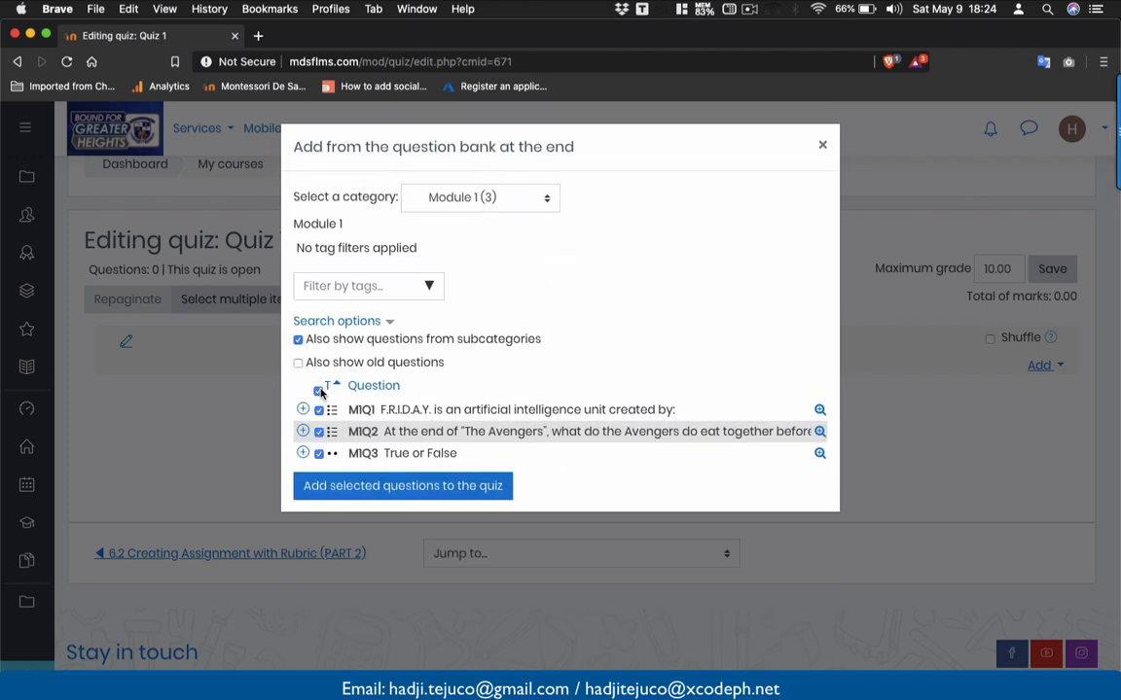
left_click(335, 488)
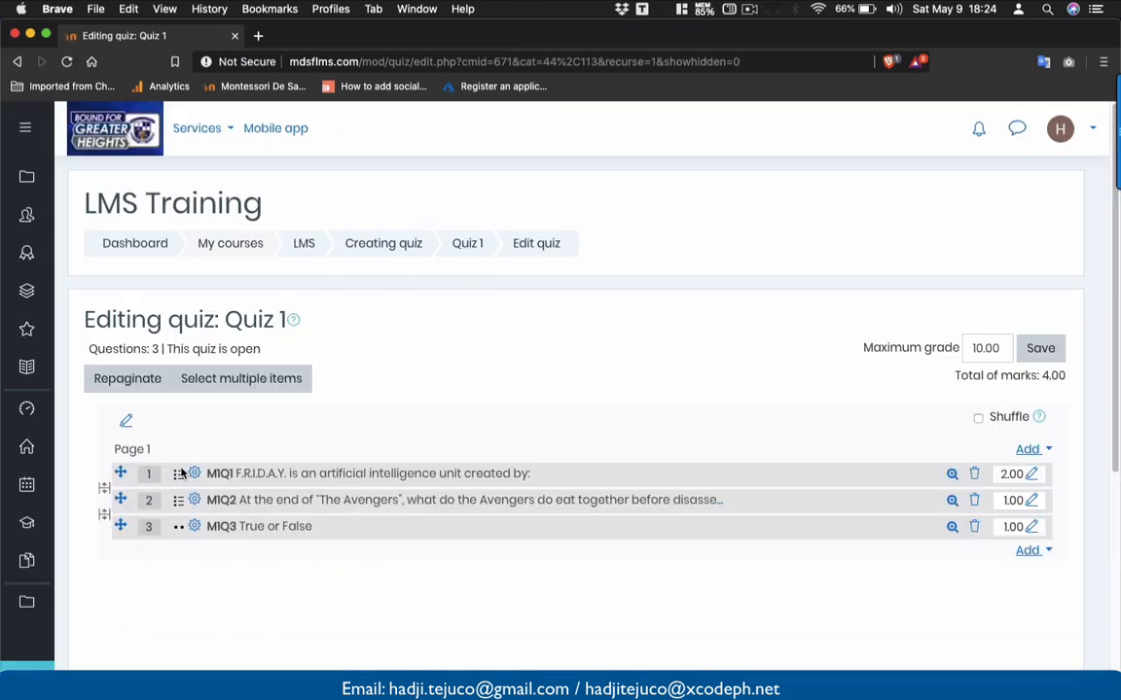
- Change questions 2 and 3 to 2 marks each, making the total 6.00
scroll(231, 496, "down", 3)
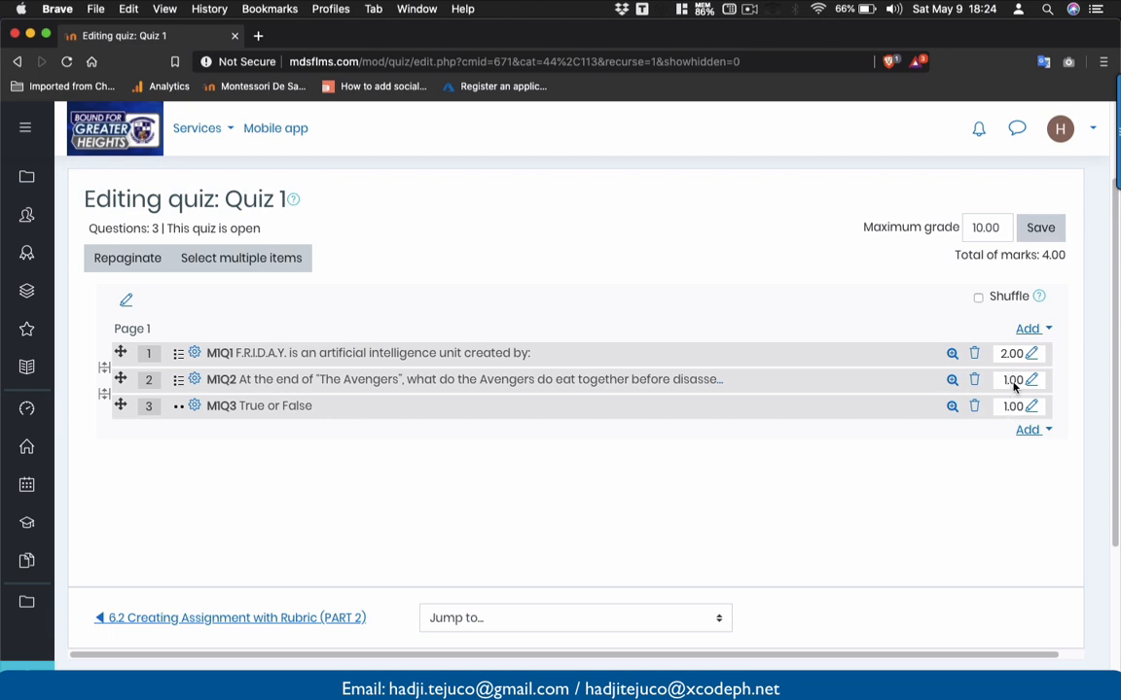
left_click(1015, 376)
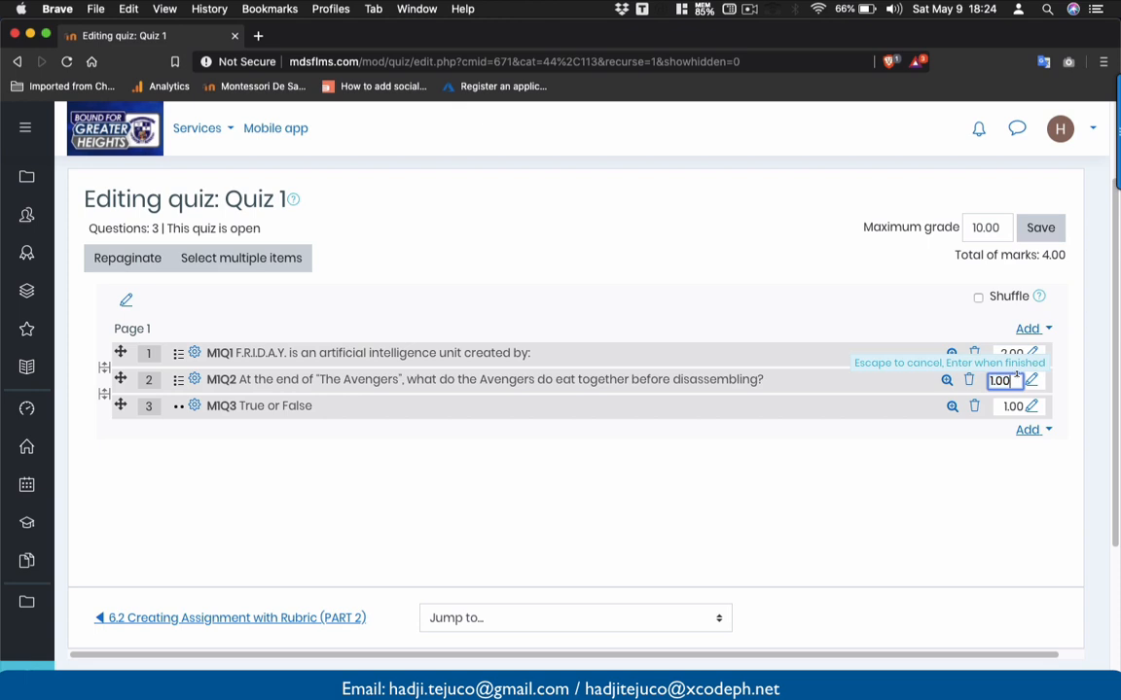
key("BackSpace")
key("BackSpace")
key("BackSpace")
type("2")
key("Return")
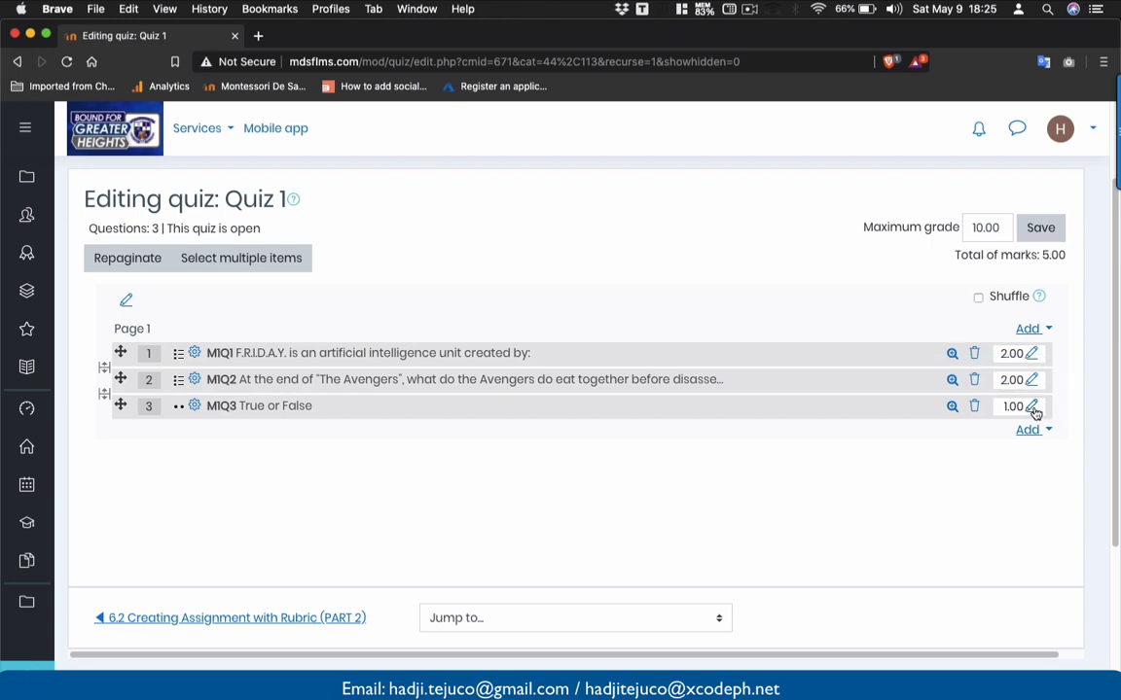
left_click(1032, 407)
type("2")
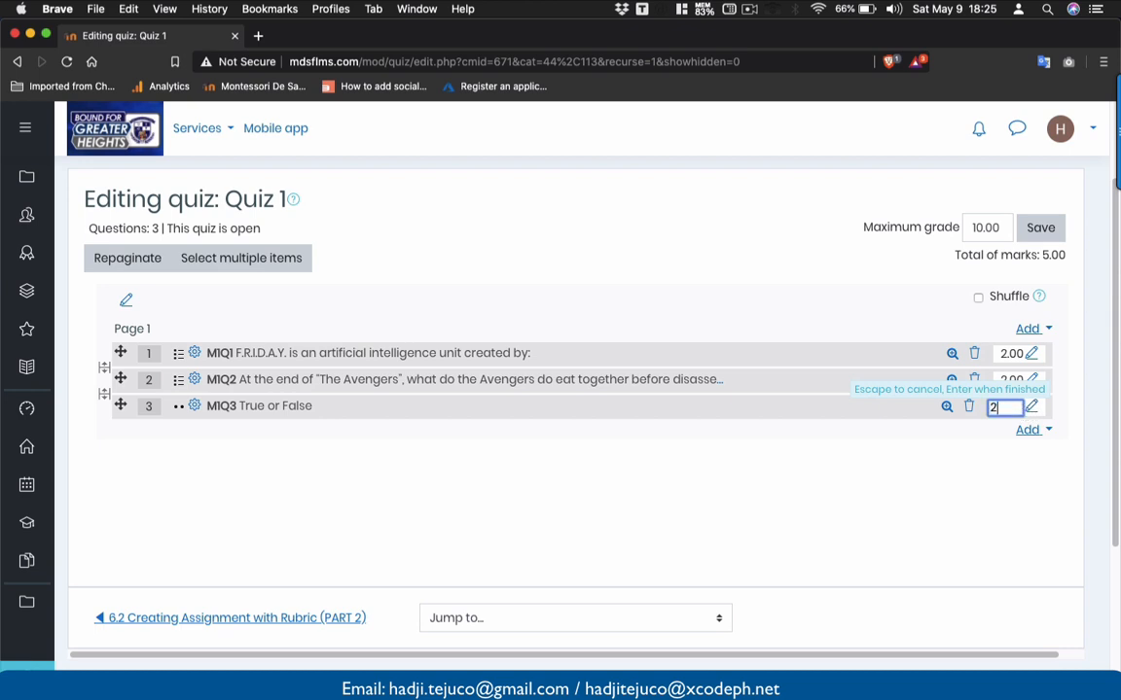
key("Return")
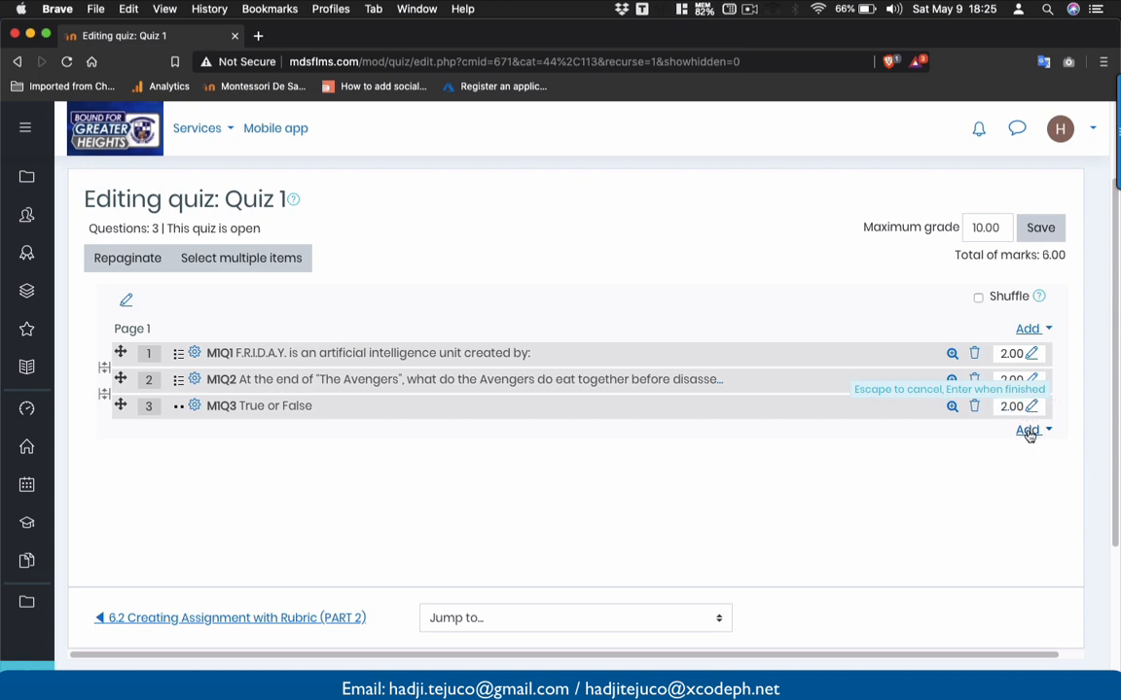
- Add 3 random questions from the Module 2 category
left_click(1029, 432)
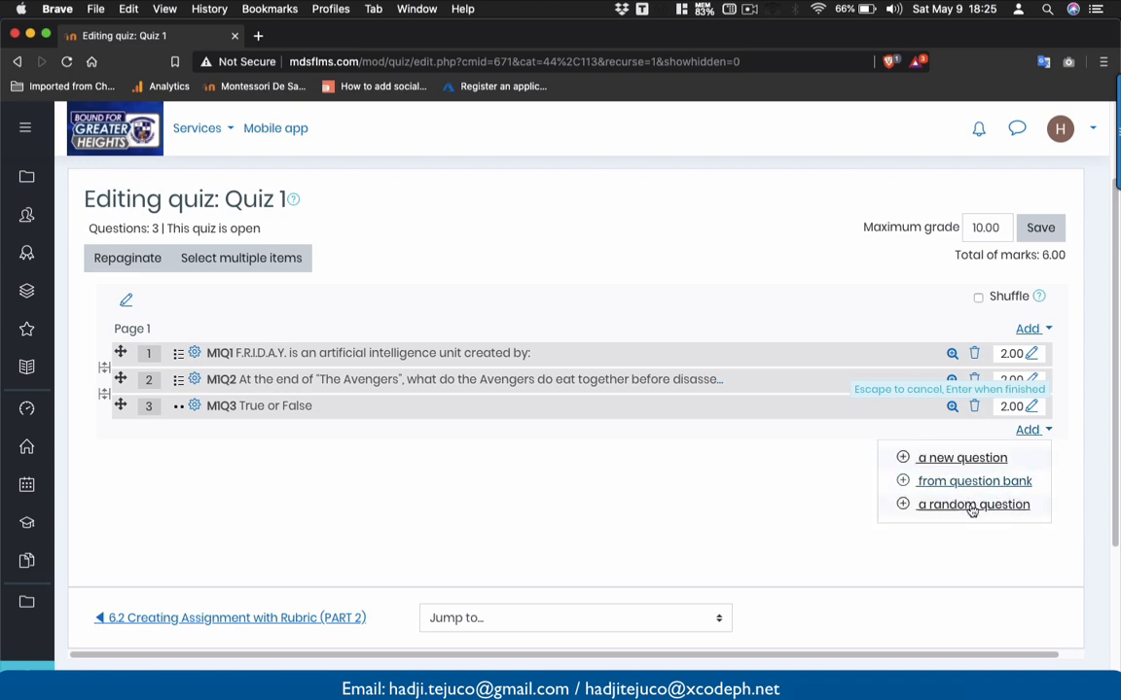
left_click(972, 506)
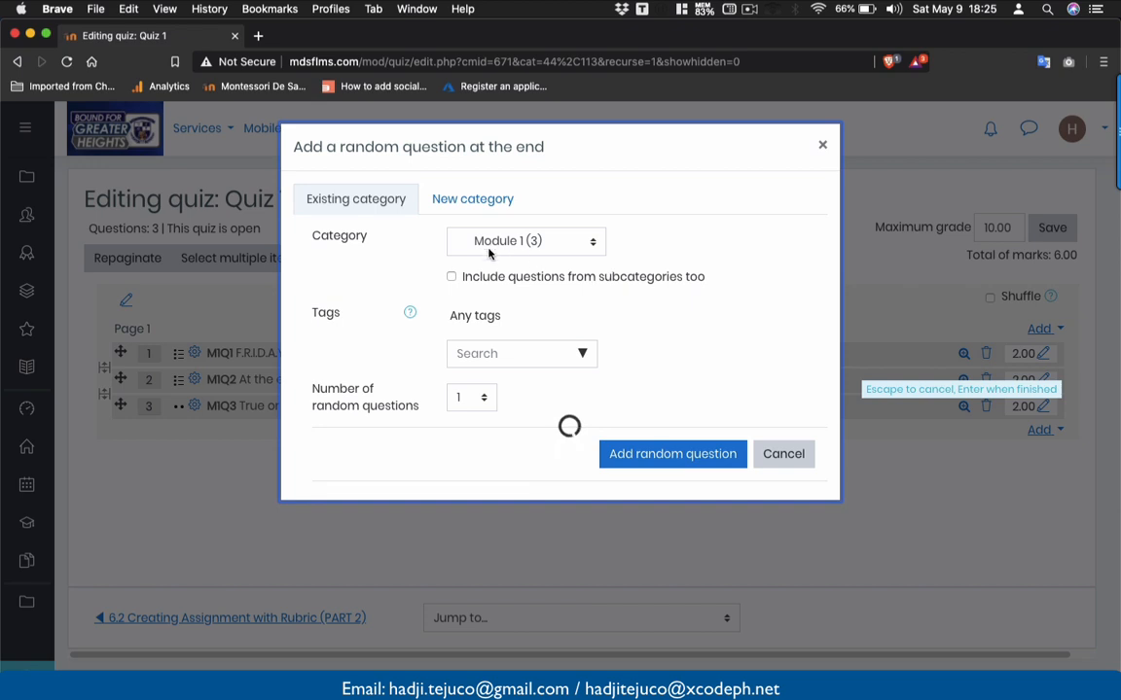
left_click(489, 245)
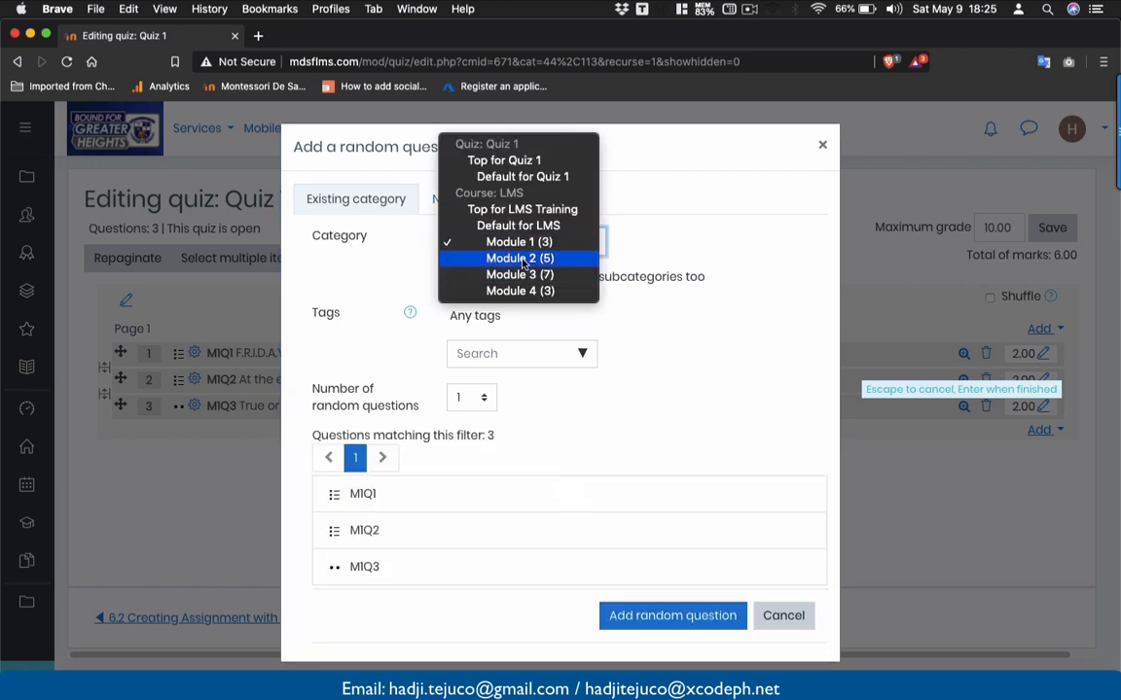
left_click(520, 259)
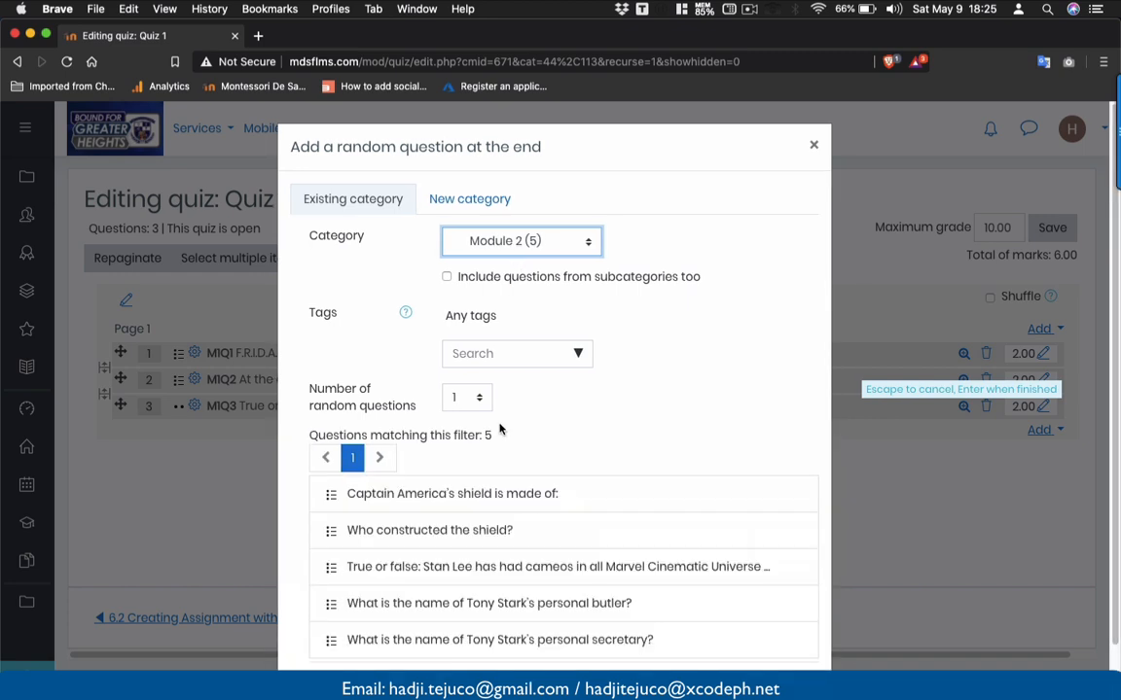
scroll(494, 463, "down", 2)
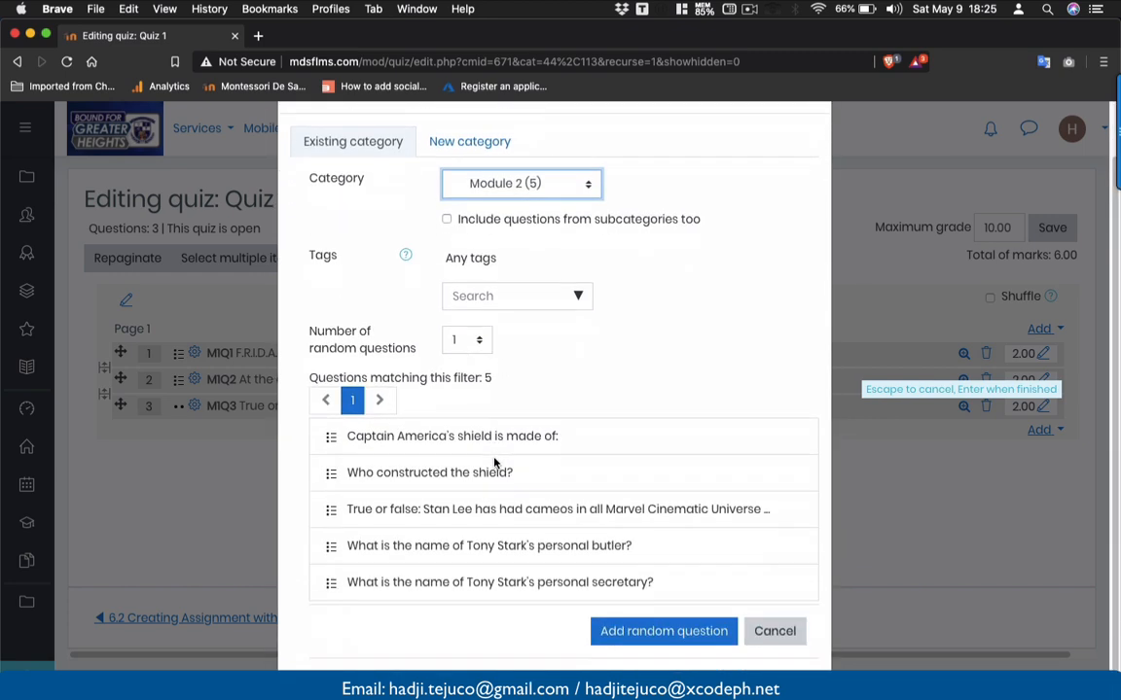
left_click(462, 352)
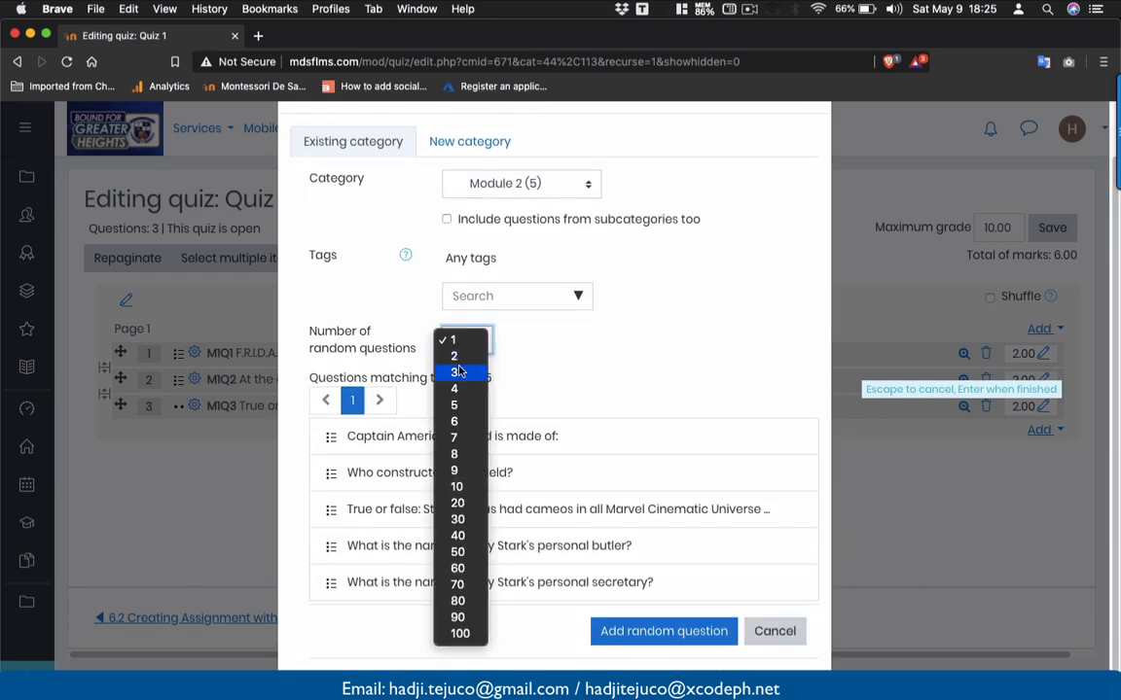
left_click(461, 371)
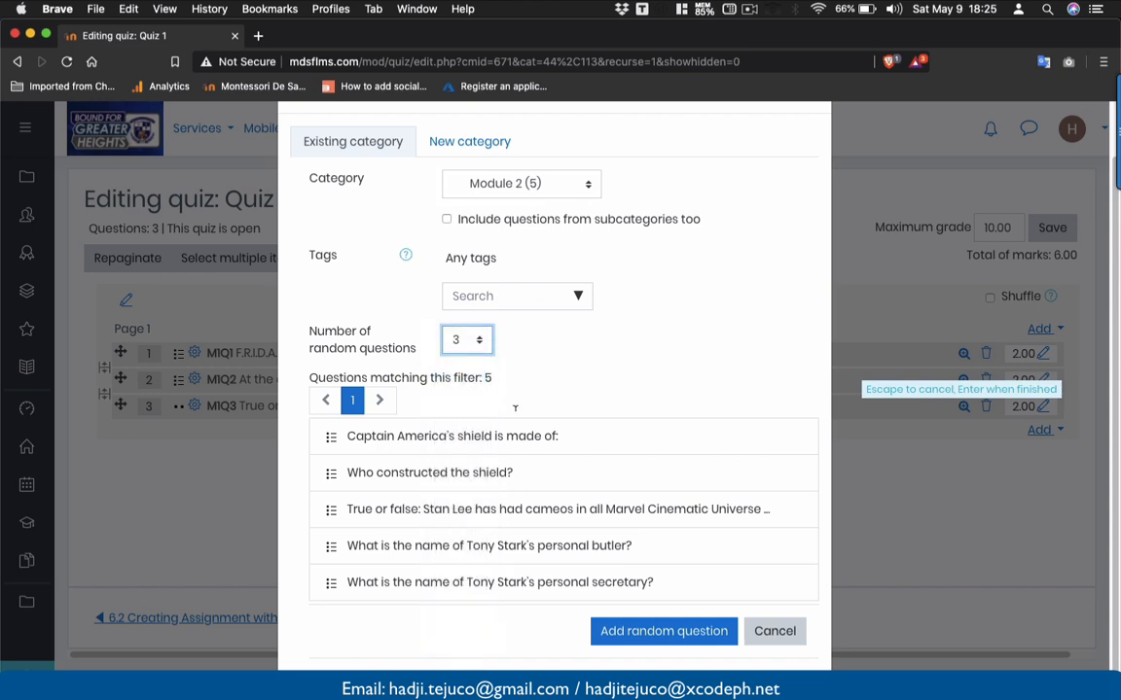
left_click(625, 633)
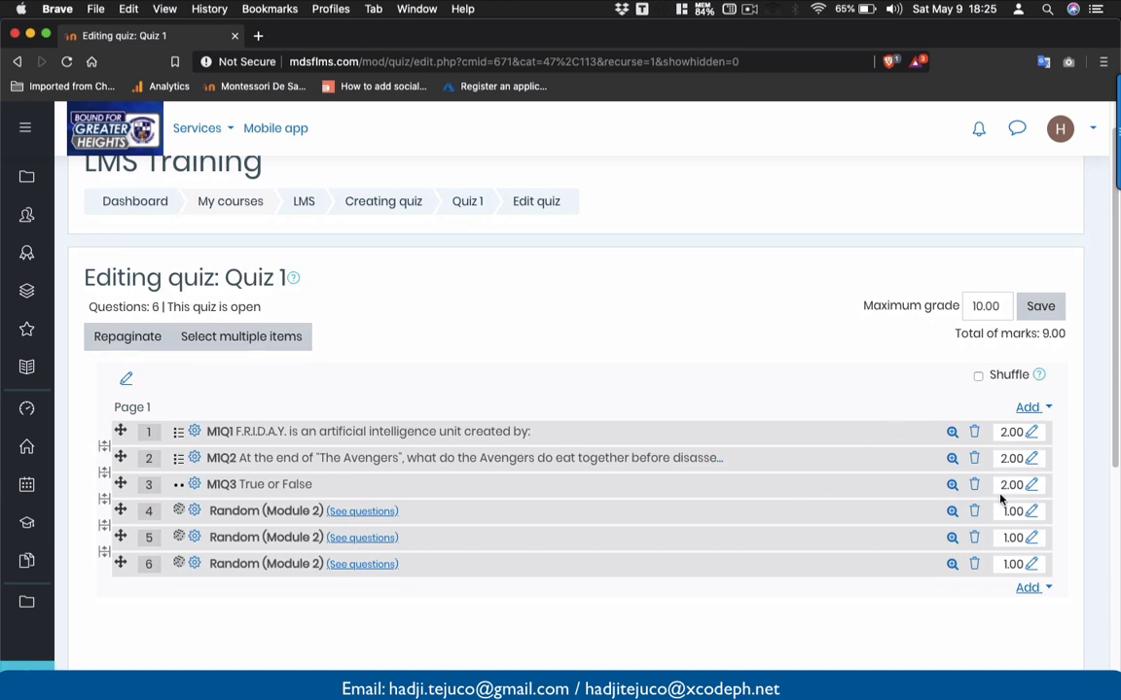
left_click(1038, 591)
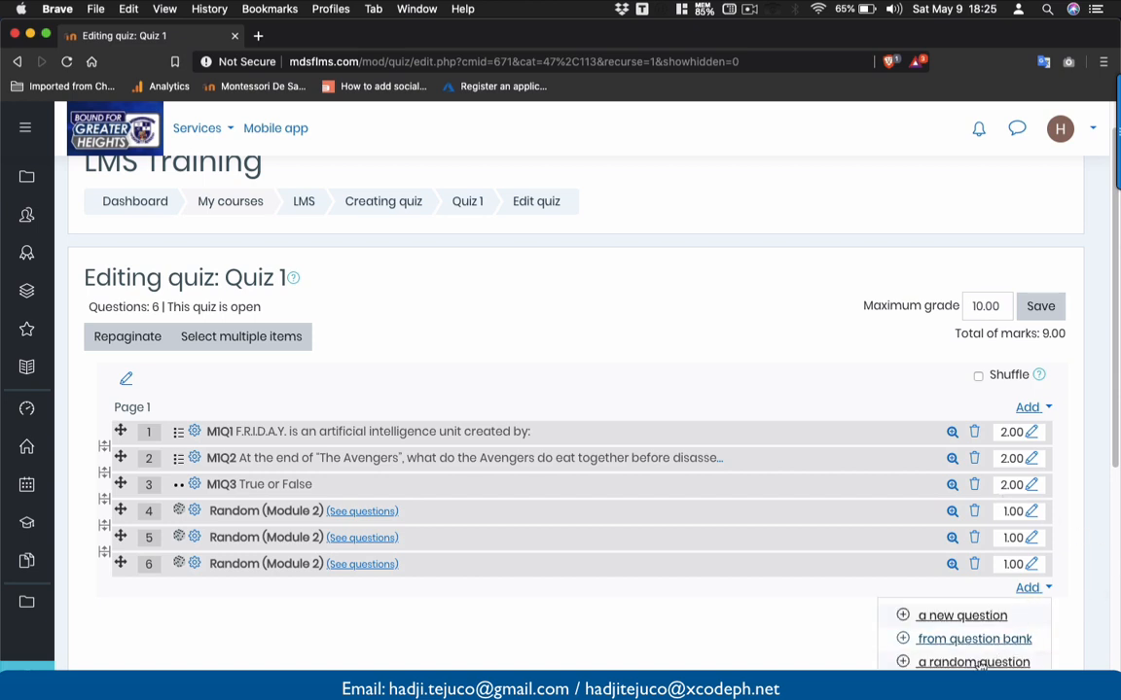
- Add 3 random questions from the Module 3 category
left_click(976, 662)
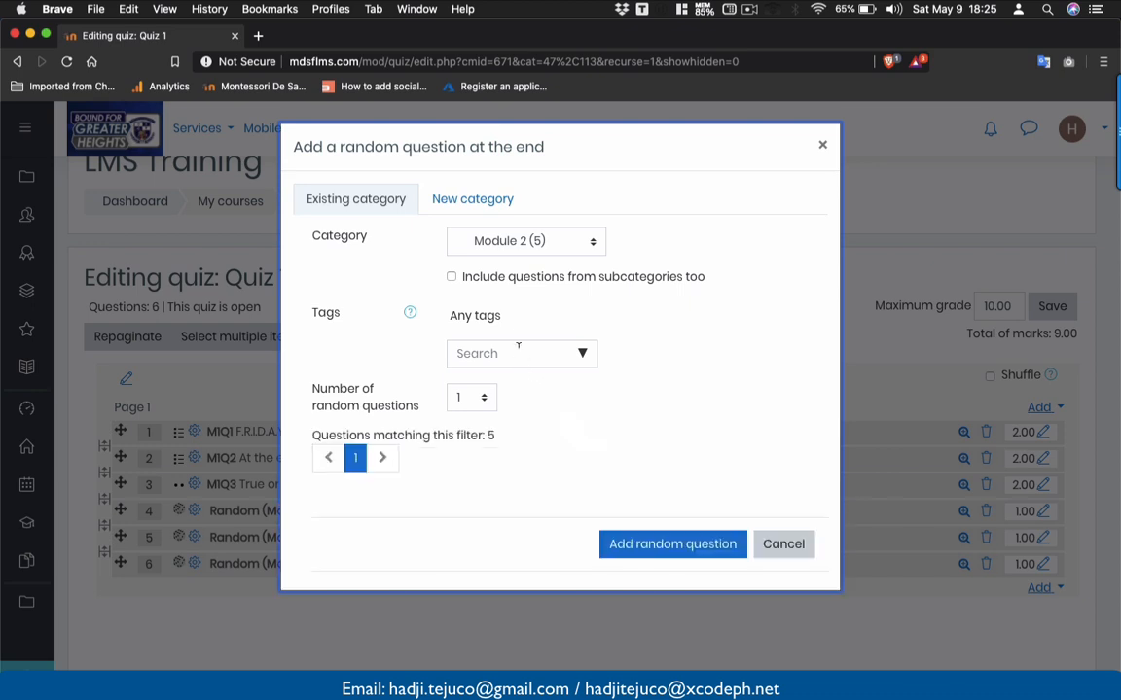
left_click(525, 241)
left_click(528, 258)
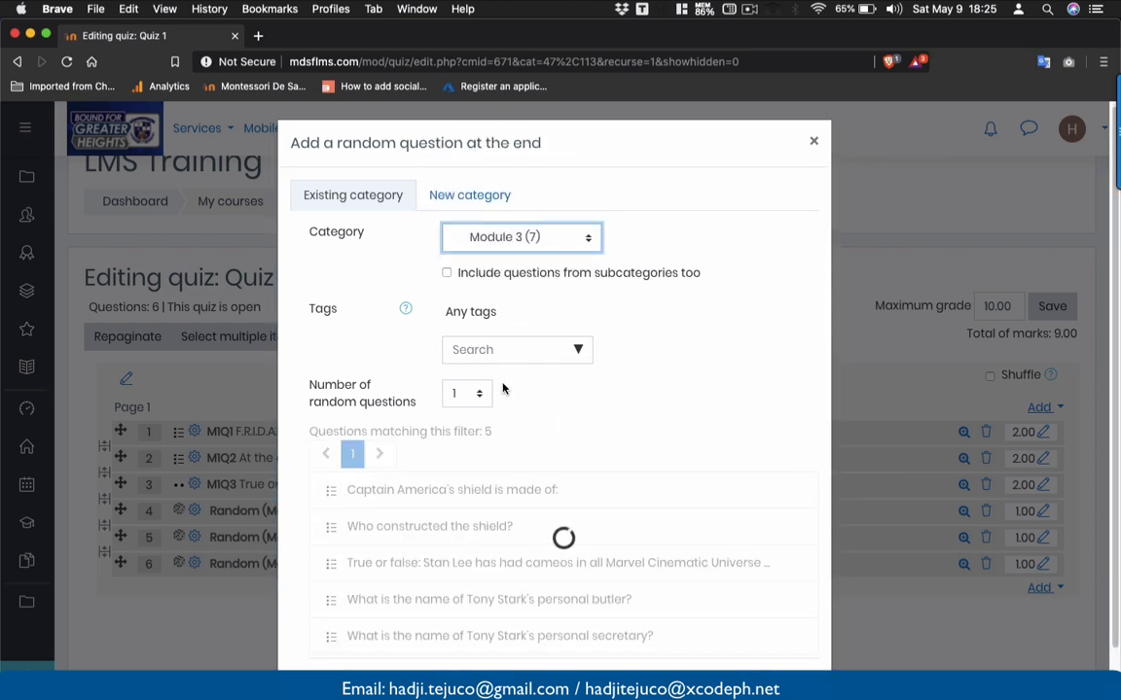
scroll(503, 390, "down", 1)
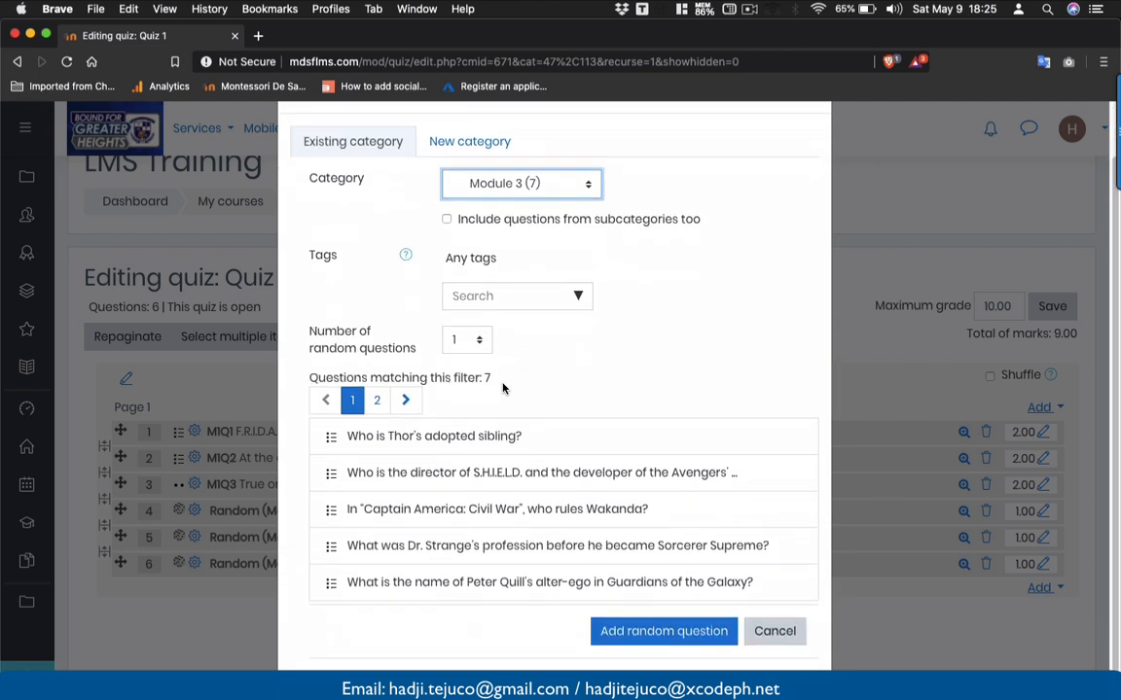
left_click(458, 338)
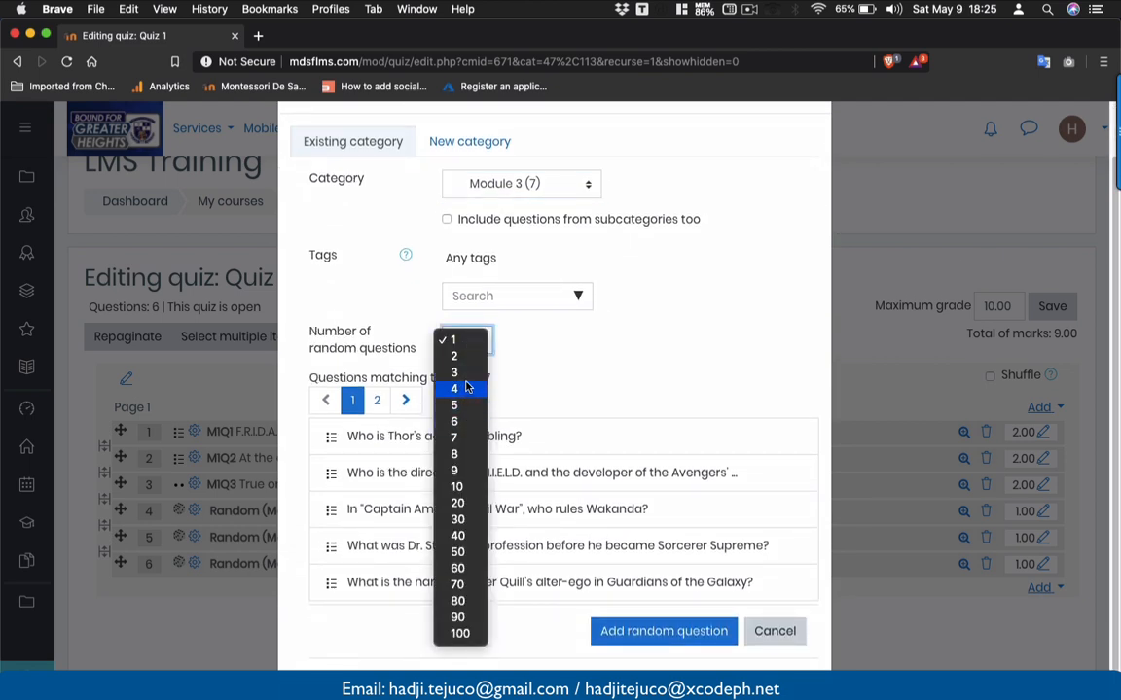
left_click(455, 372)
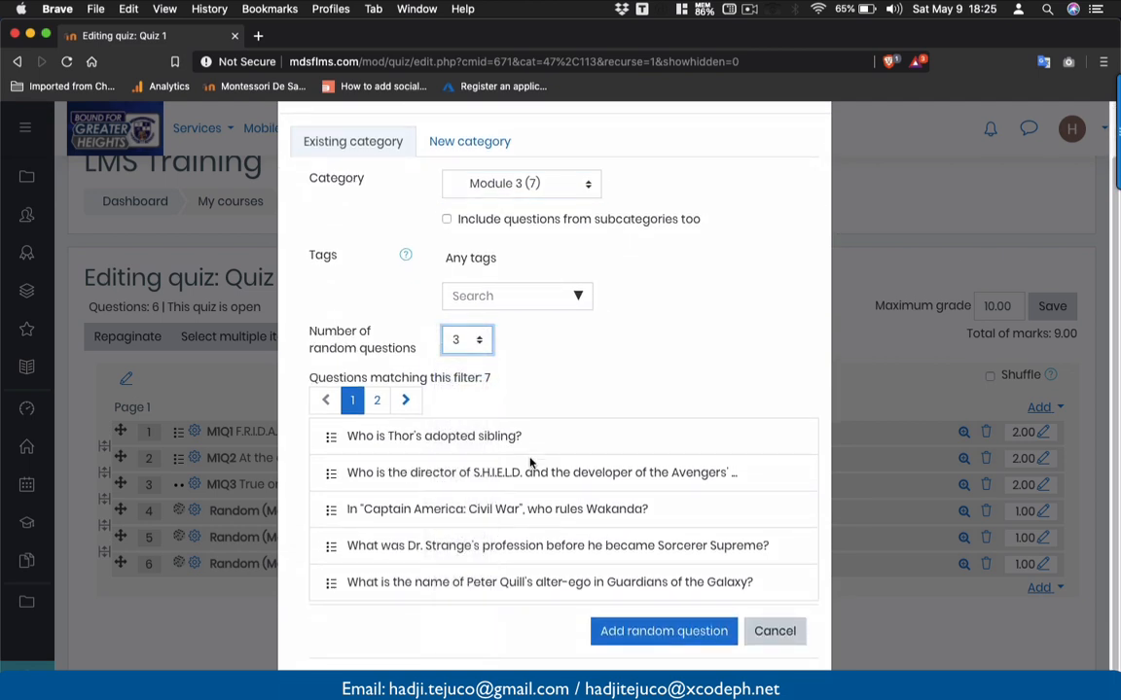
left_click(626, 632)
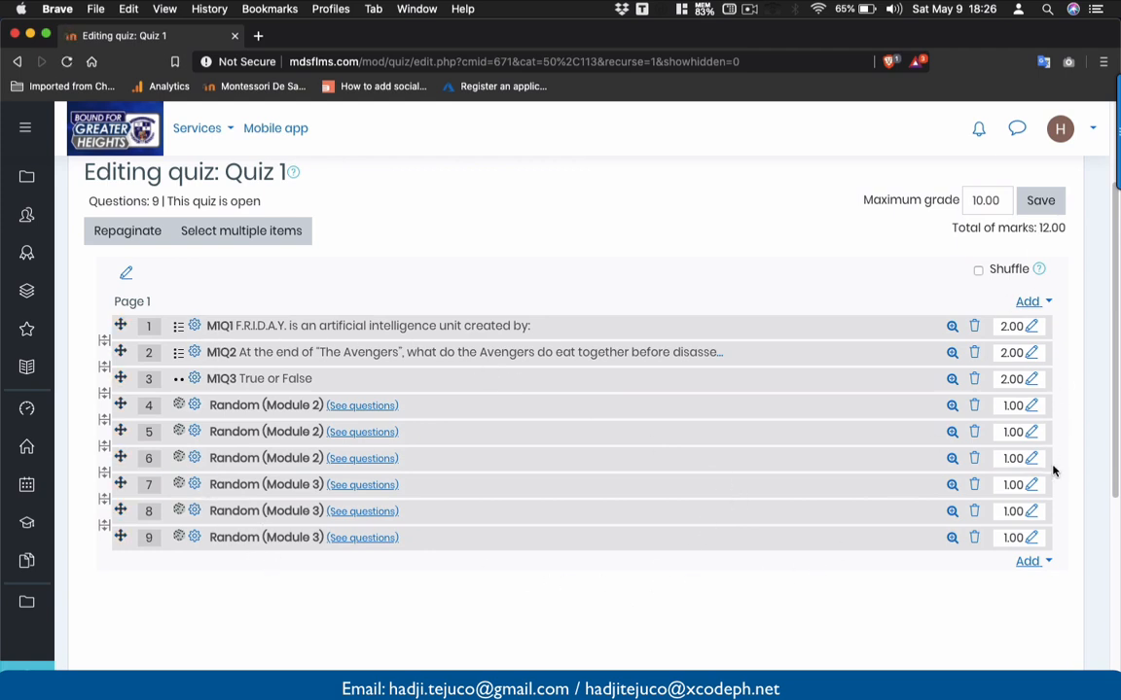
left_click(1029, 562)
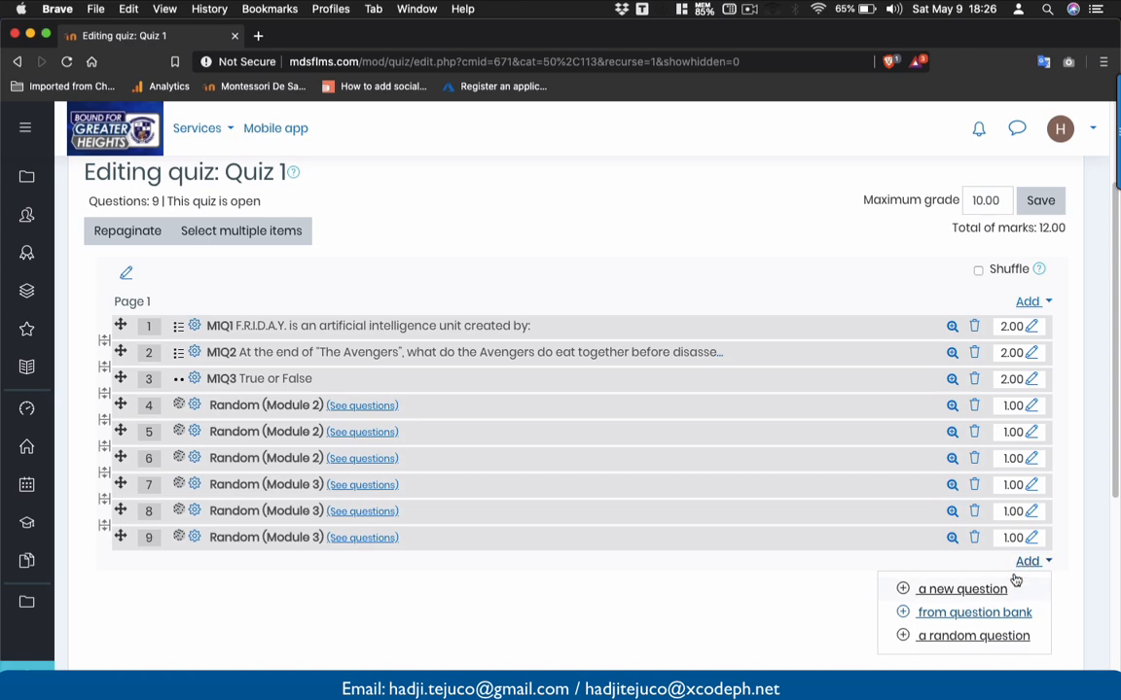
- Add all three Module 4 questions from the question bank, reaching 12 questions and 15.00 marks
left_click(963, 612)
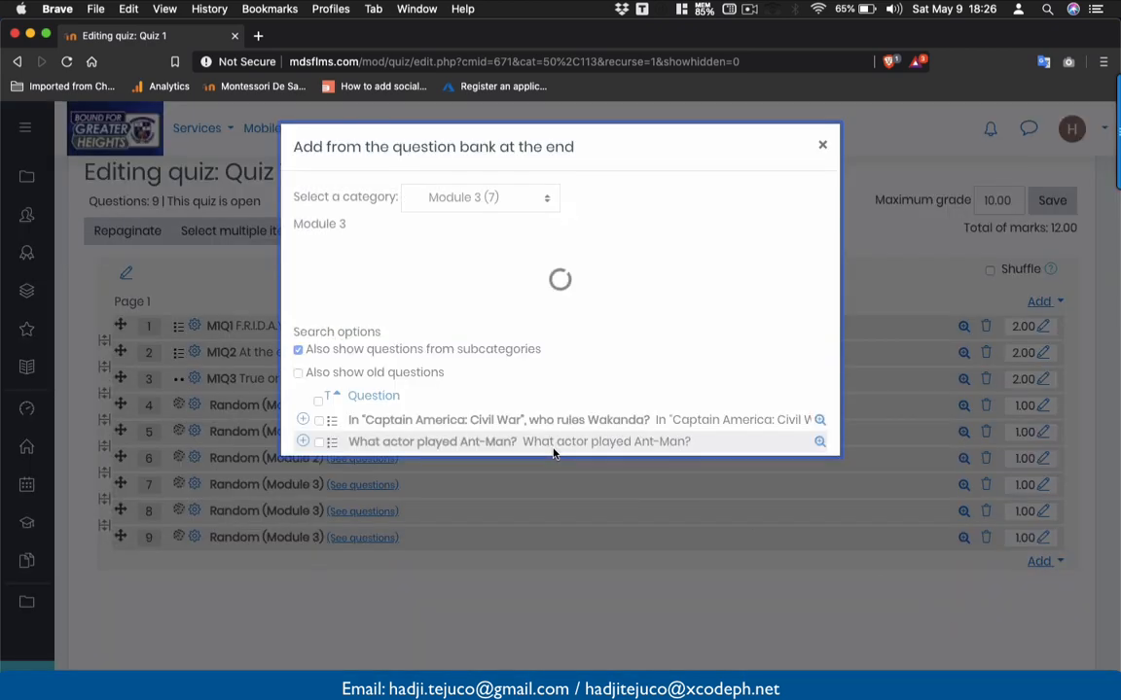
left_click(503, 197)
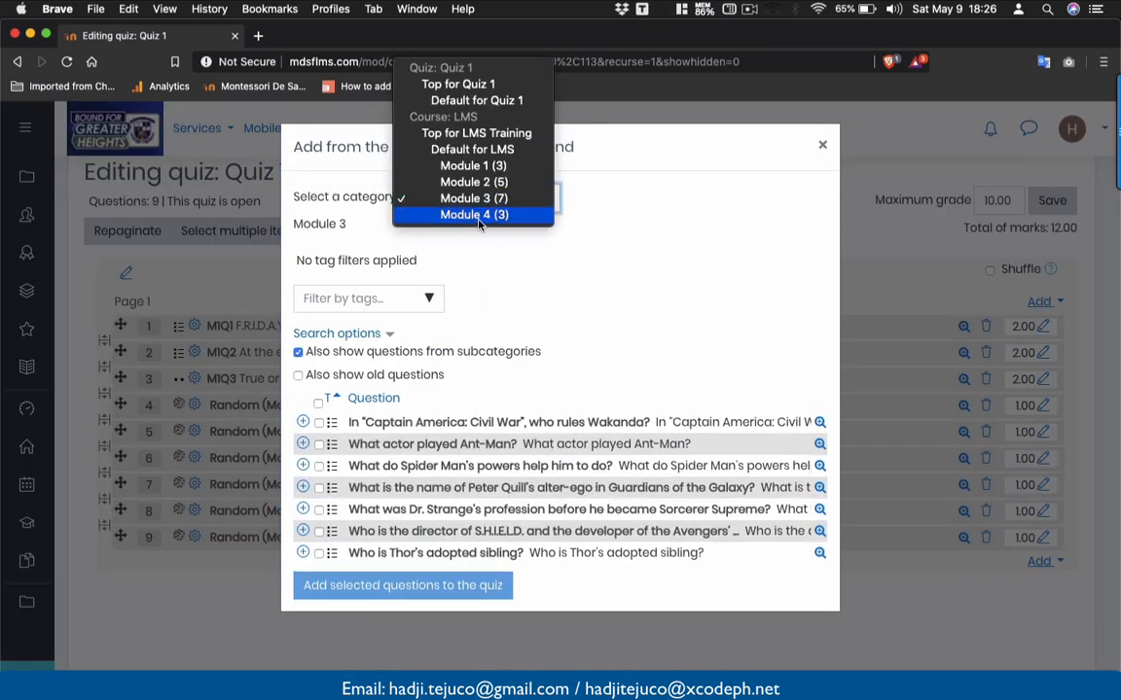
left_click(476, 215)
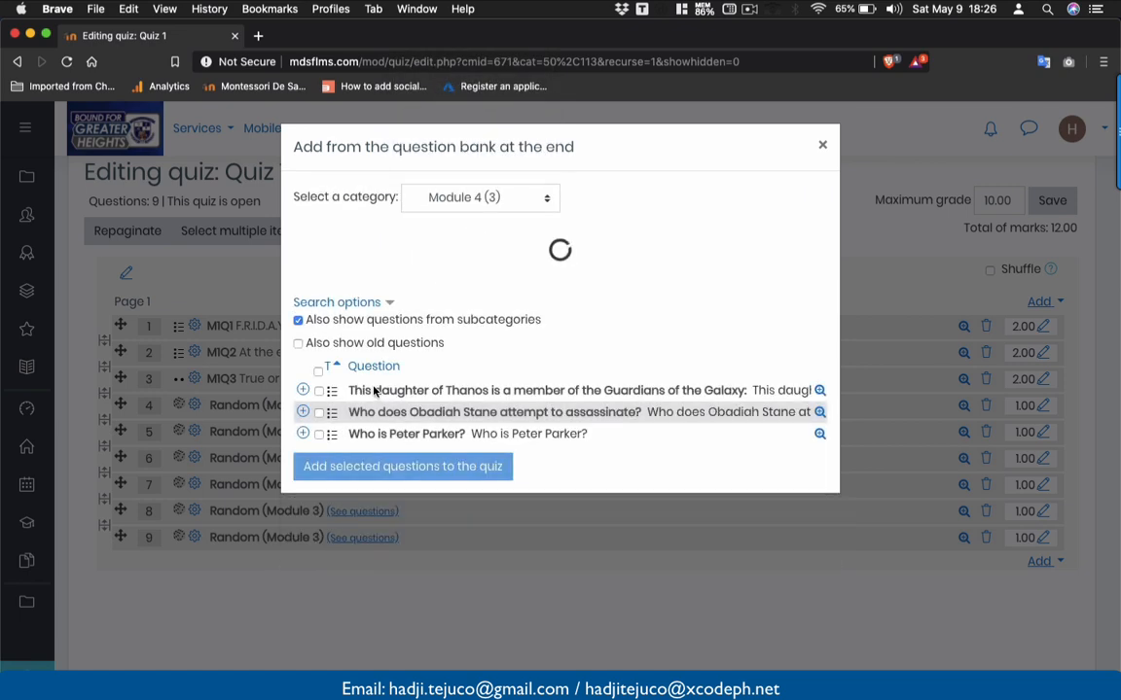
left_click(318, 372)
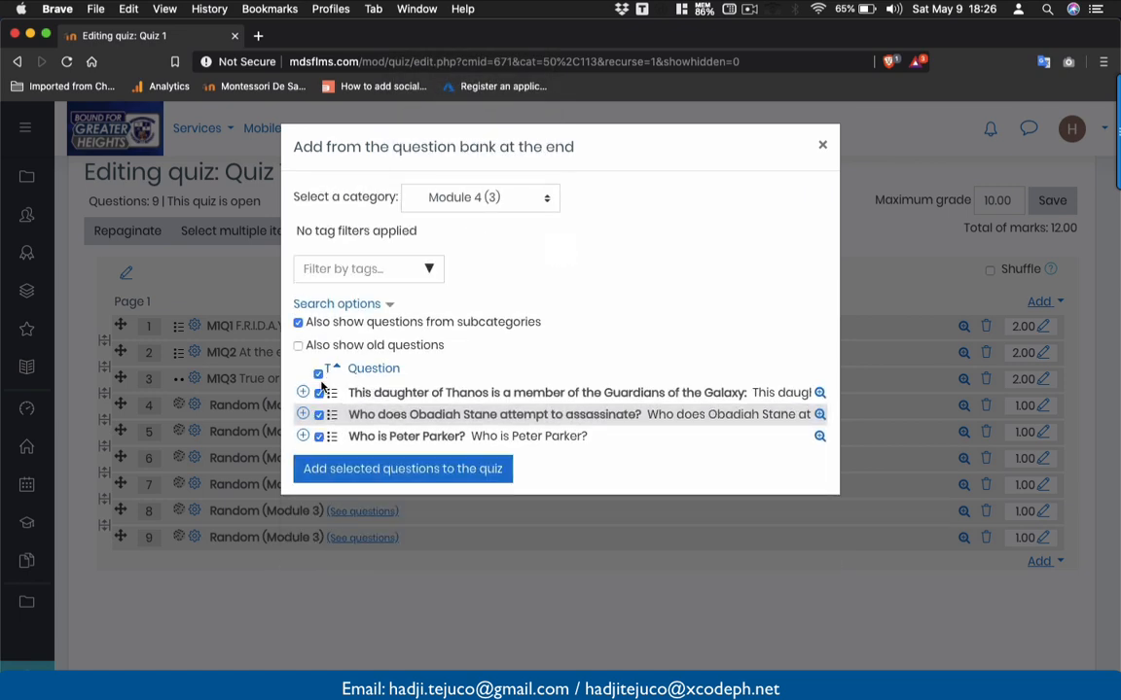
left_click(353, 468)
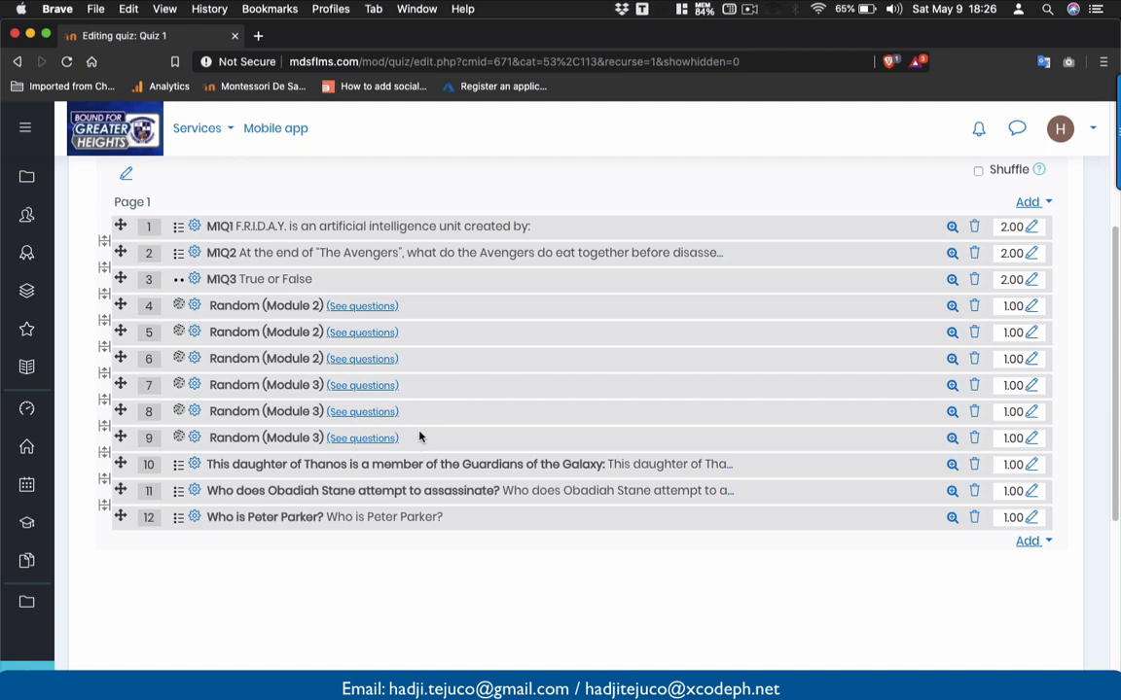
scroll(579, 450, "up", 2)
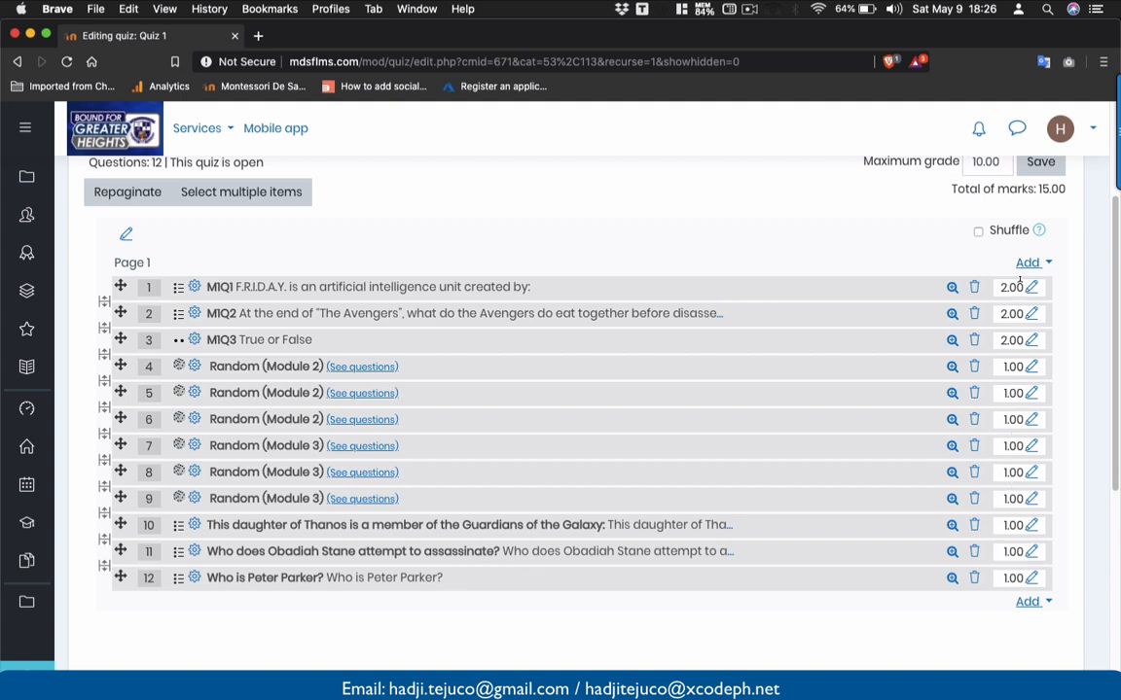
- Change Quiz 1's maximum grade to 15, enable question shuffling, and save the changes
scroll(1019, 282, "up", 2)
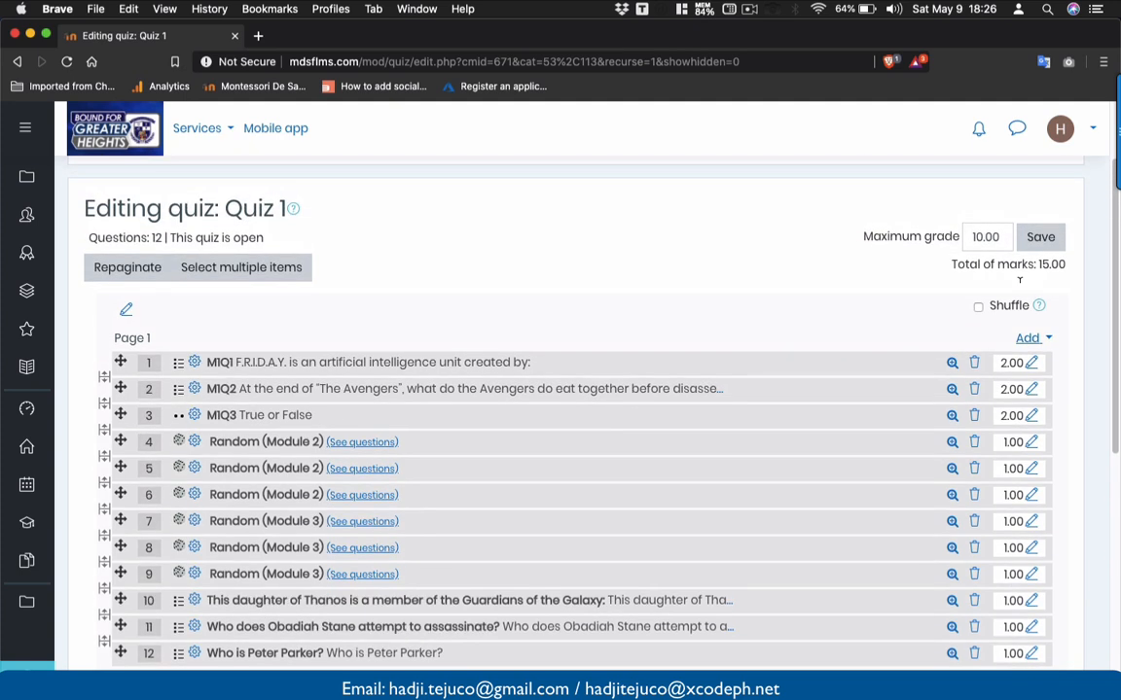
double_click(980, 237)
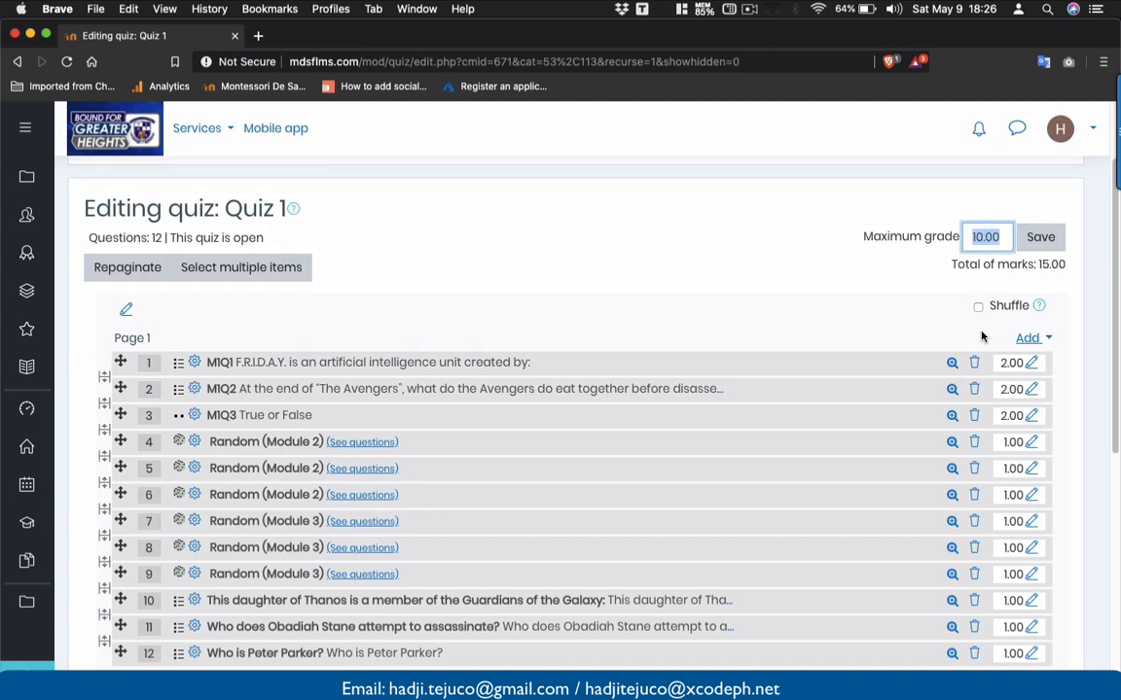
type("15")
left_click(1001, 264)
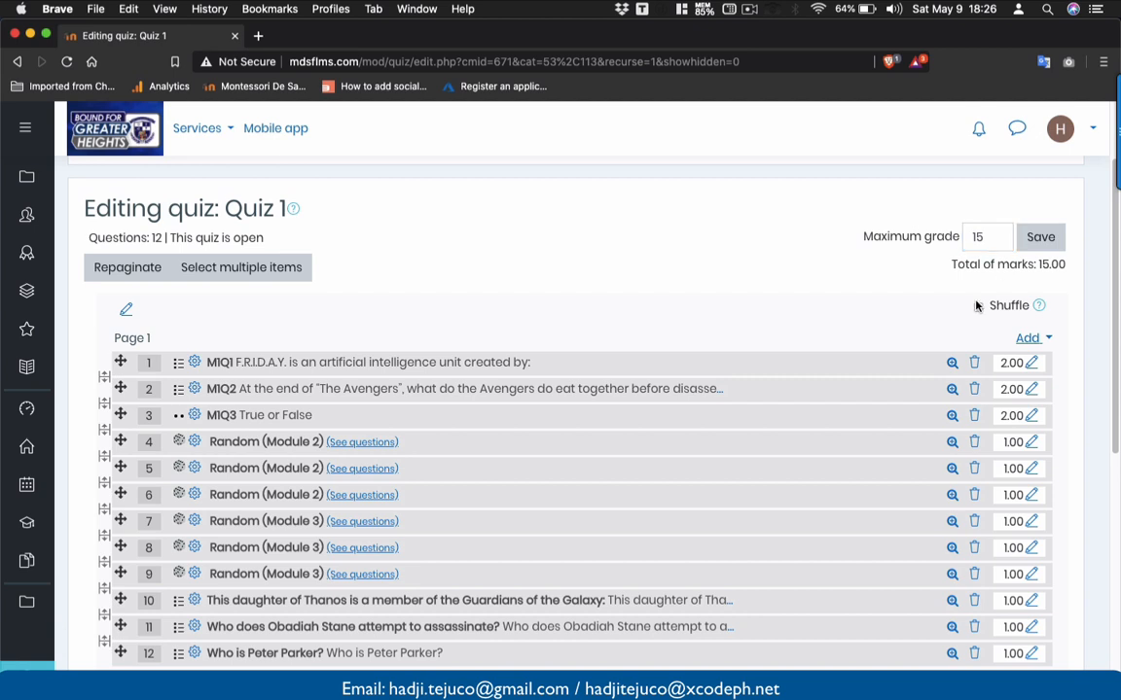
scroll(981, 305, "down", 1)
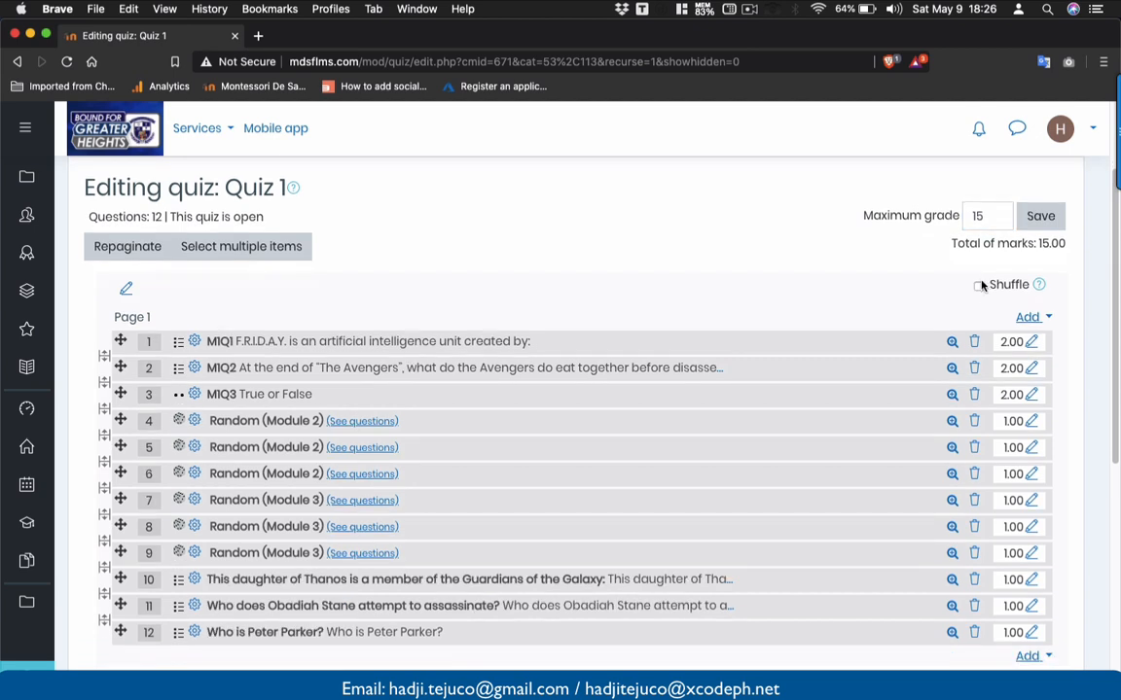
left_click(978, 286)
scroll(885, 284, "down", 3)
scroll(885, 284, "up", 2)
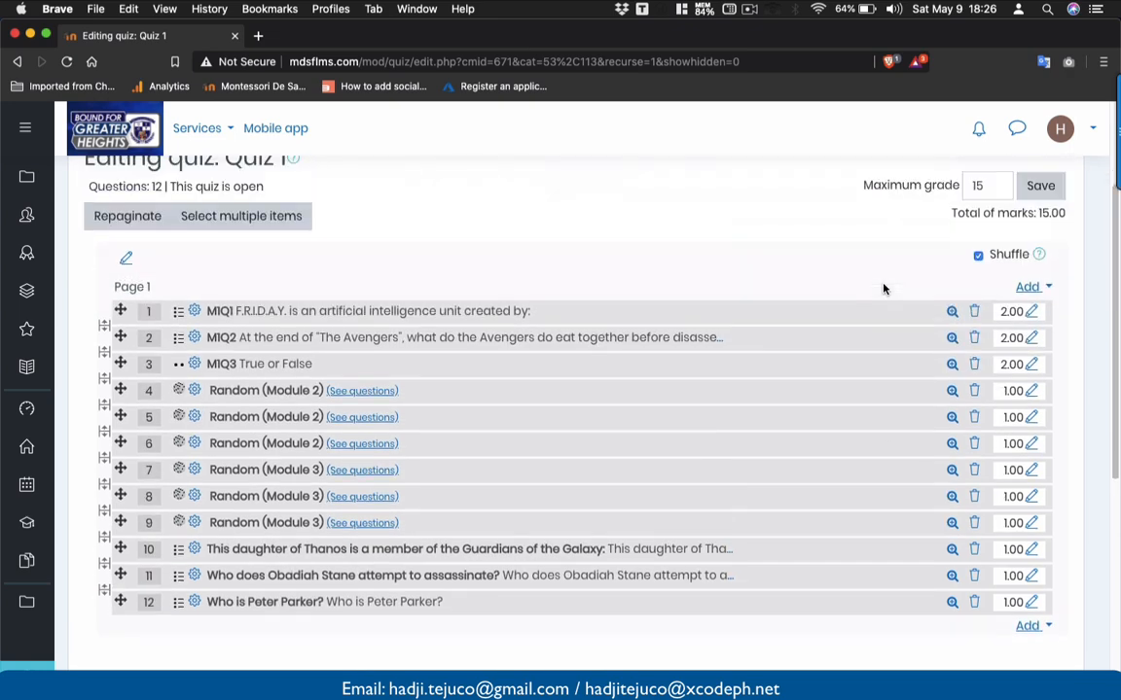
left_click(1044, 186)
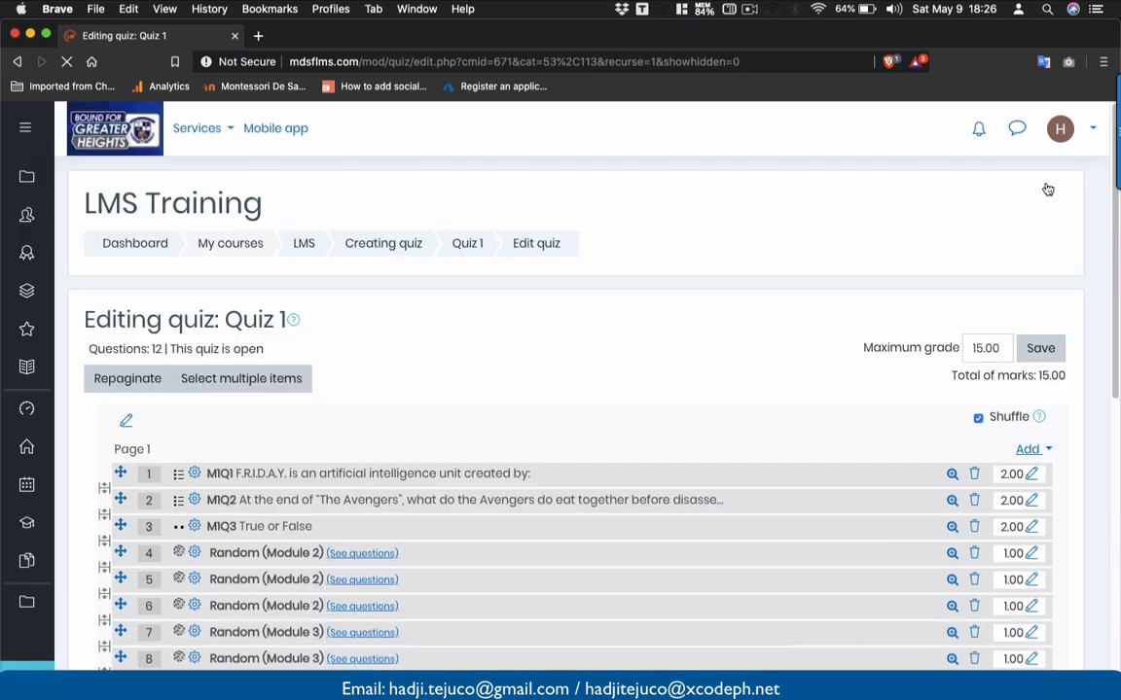
scroll(1047, 189, "down", 5)
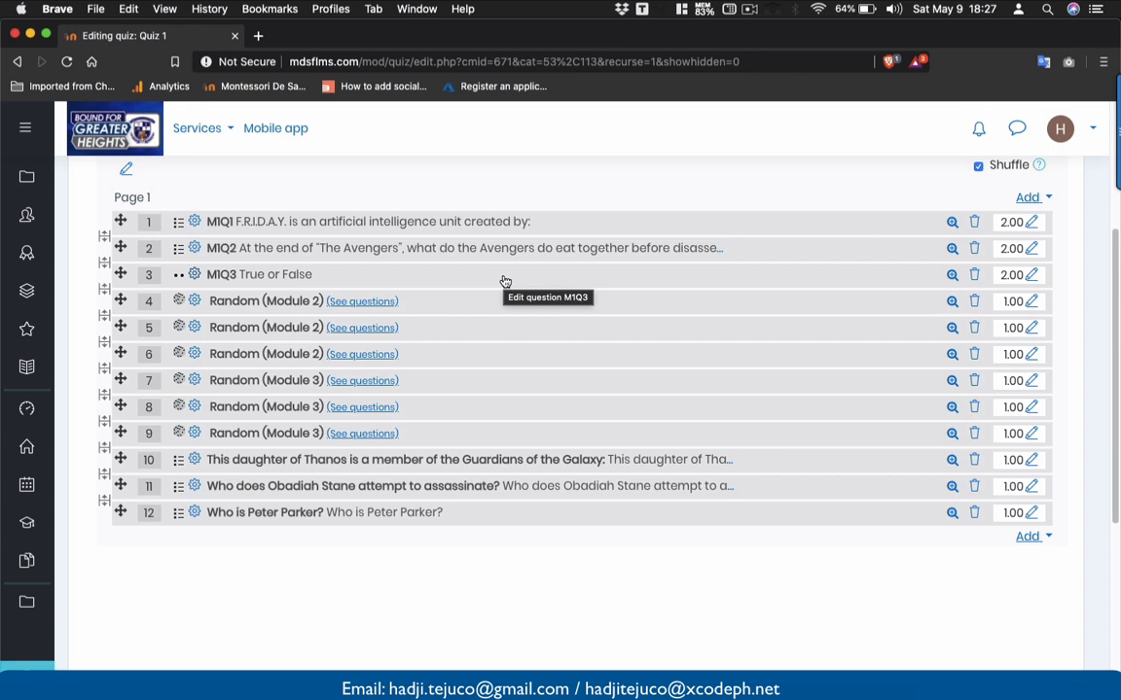
scroll(505, 281, "up", 3)
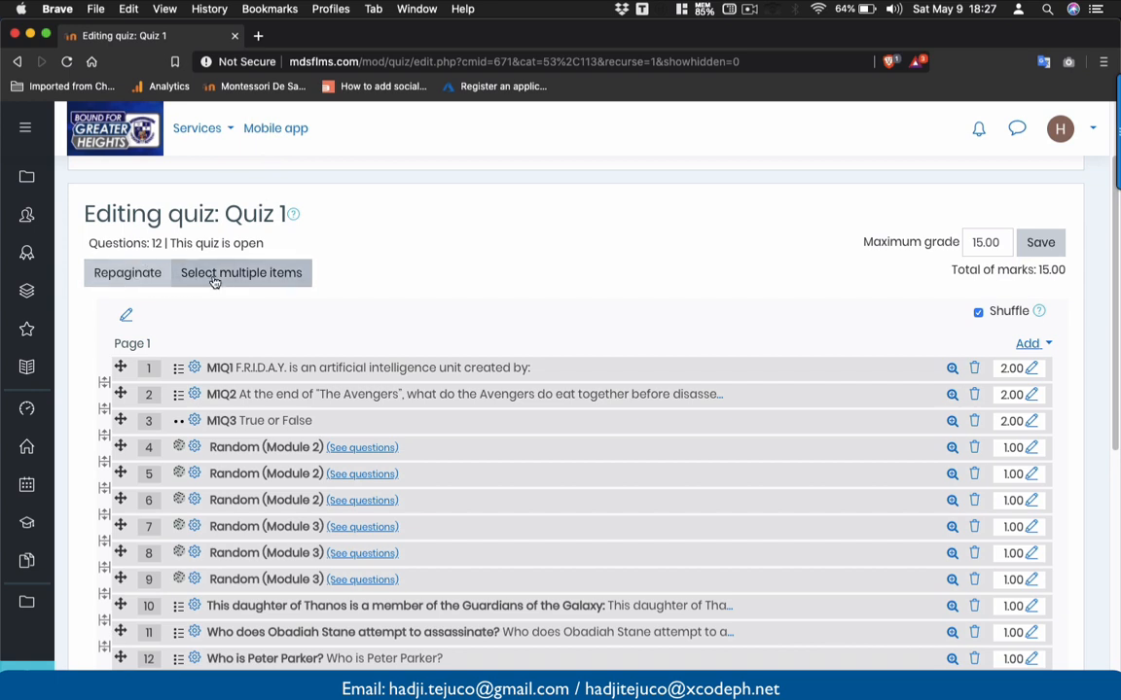
- Jump to the 'Creating quiz' course section and open the Quiz 1 activity page
mouse_move(26, 176)
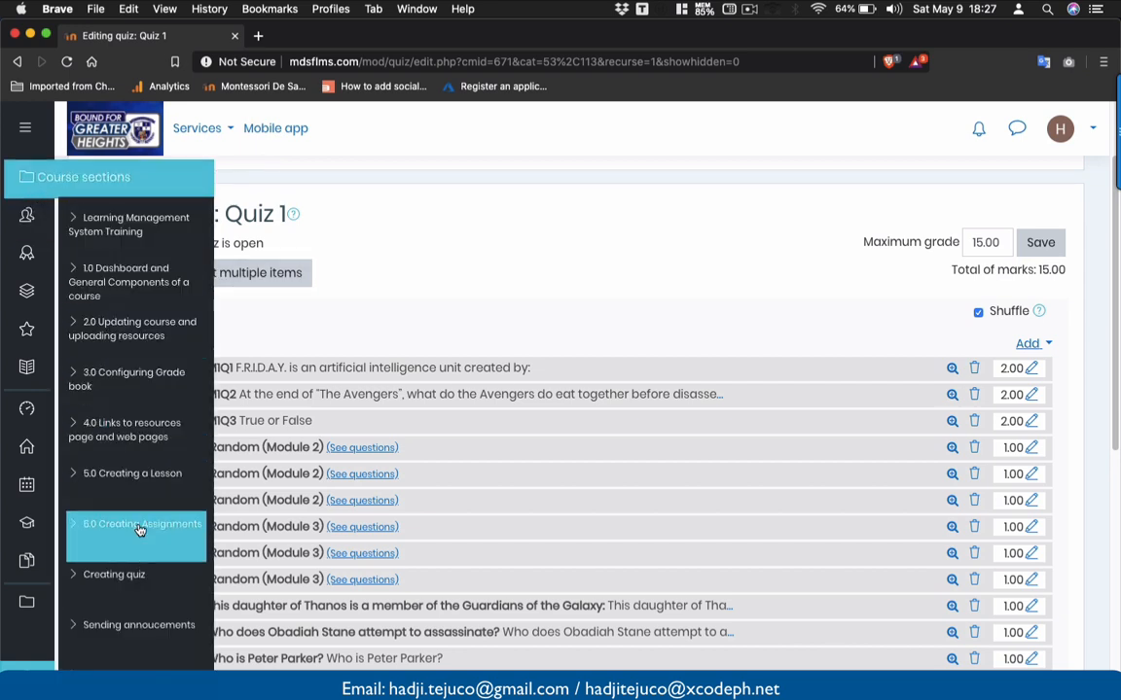
left_click(114, 576)
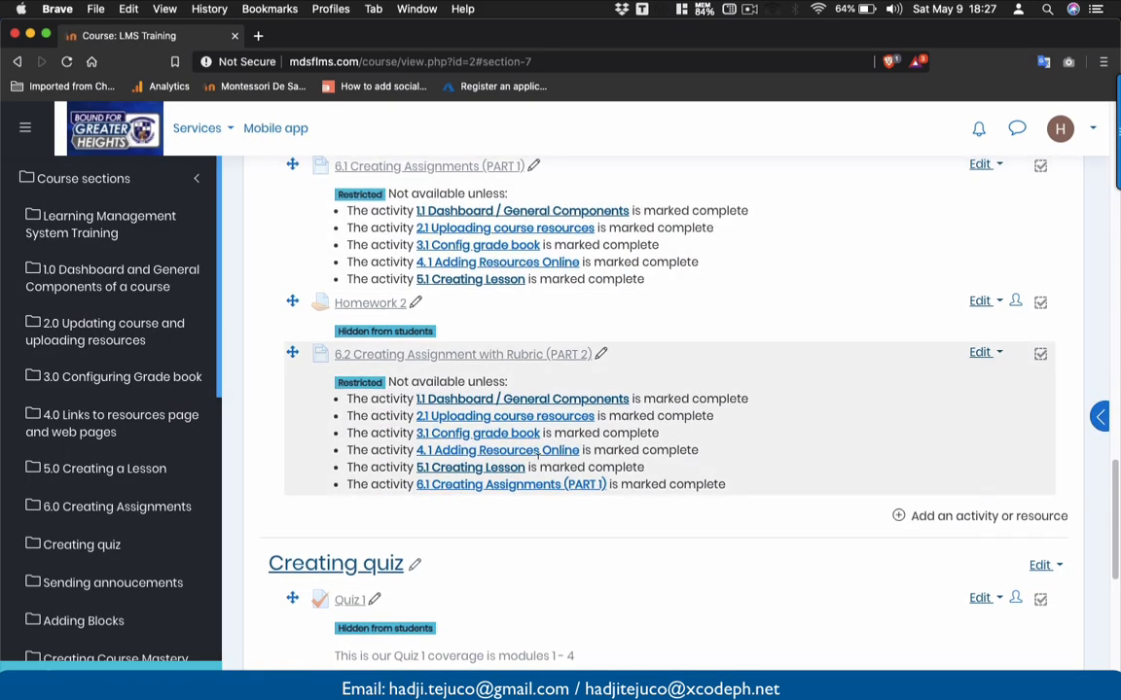
scroll(514, 455, "down", 2)
left_click(348, 482)
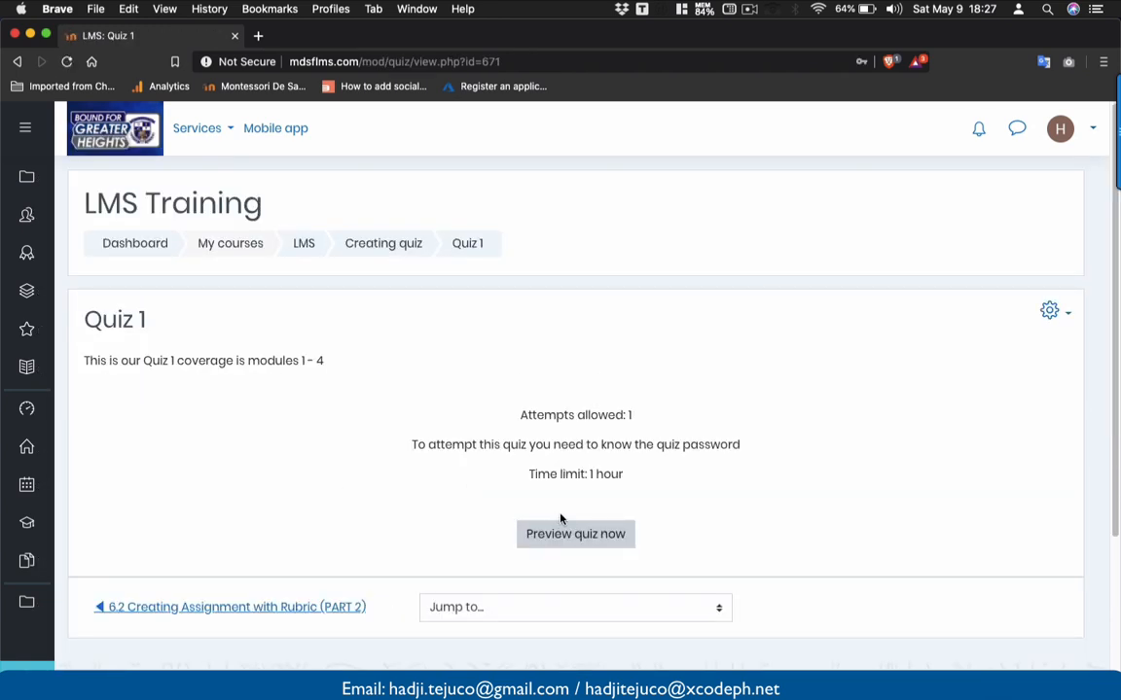
- Dismiss the accidental print dialog and start a preview of Quiz 1
key("super+p")
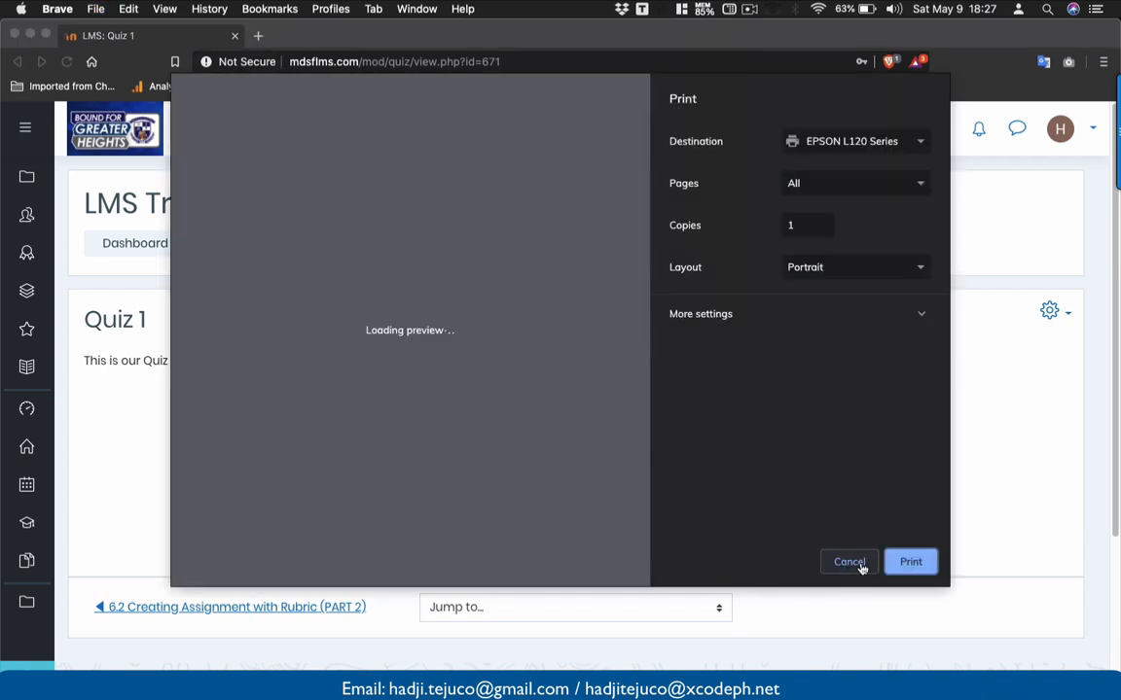
left_click(859, 567)
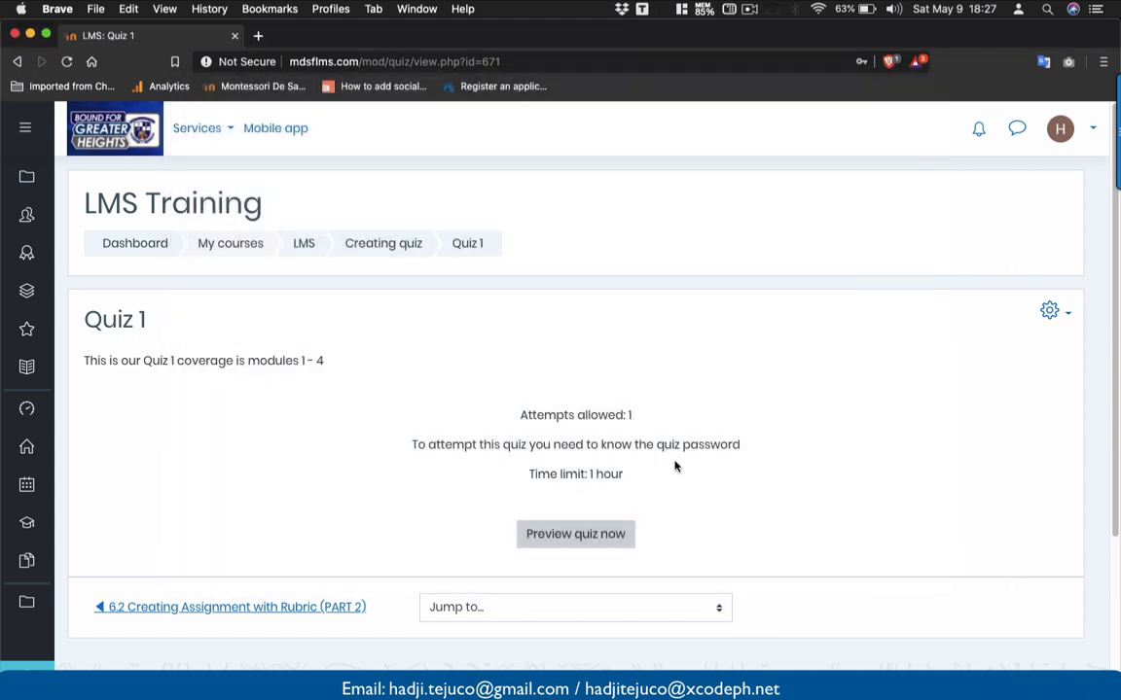
left_click(572, 531)
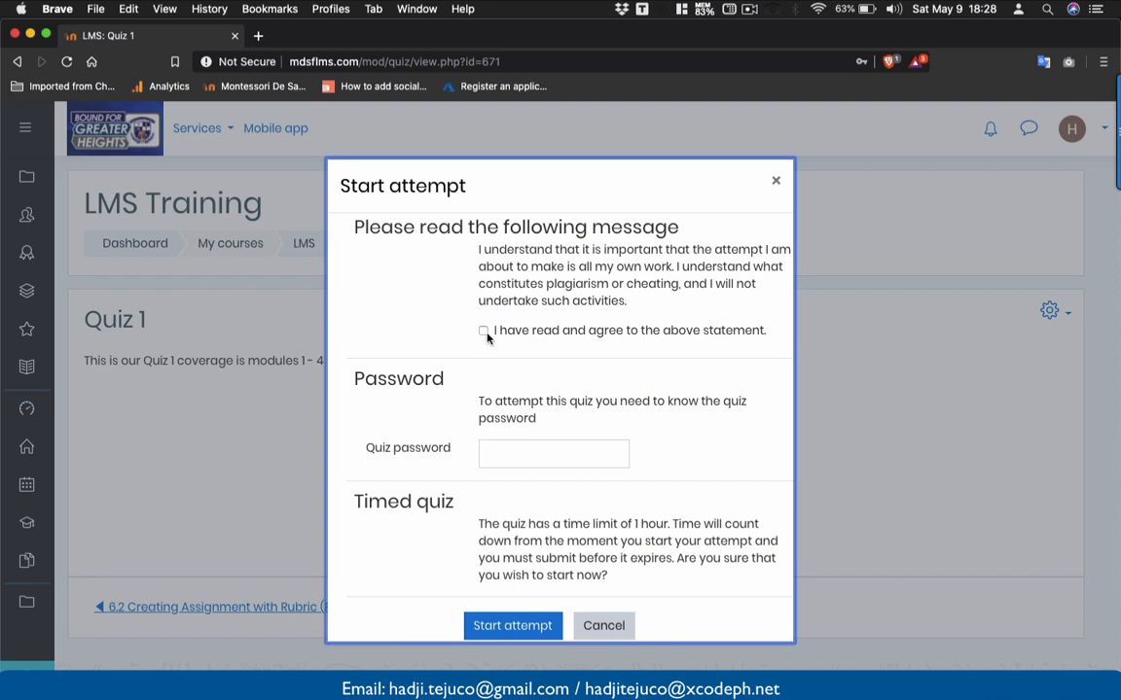
- Agree to the honesty statement, enter the quiz password, and start the preview attempt
left_click(484, 332)
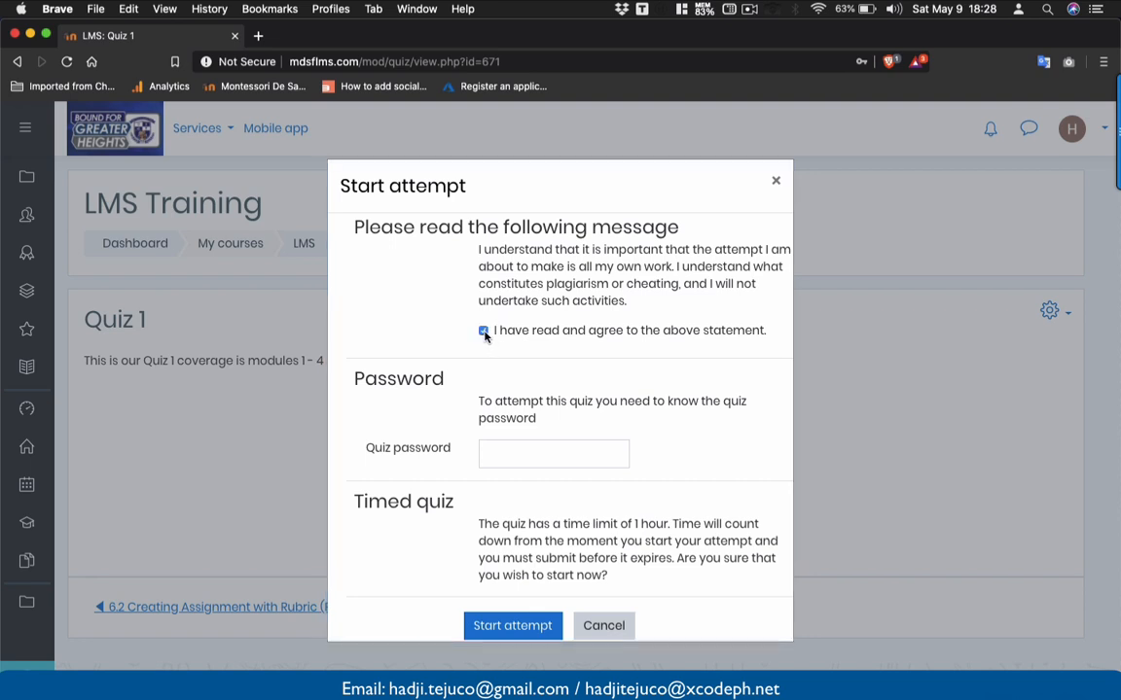
left_click(505, 447)
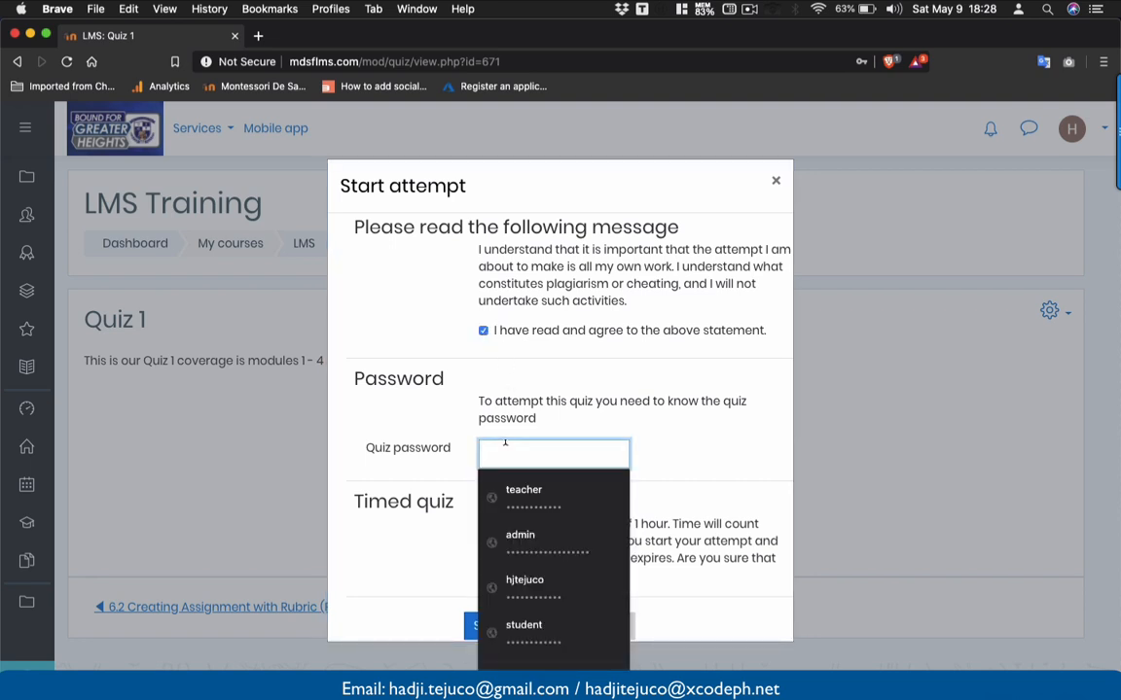
type("••")
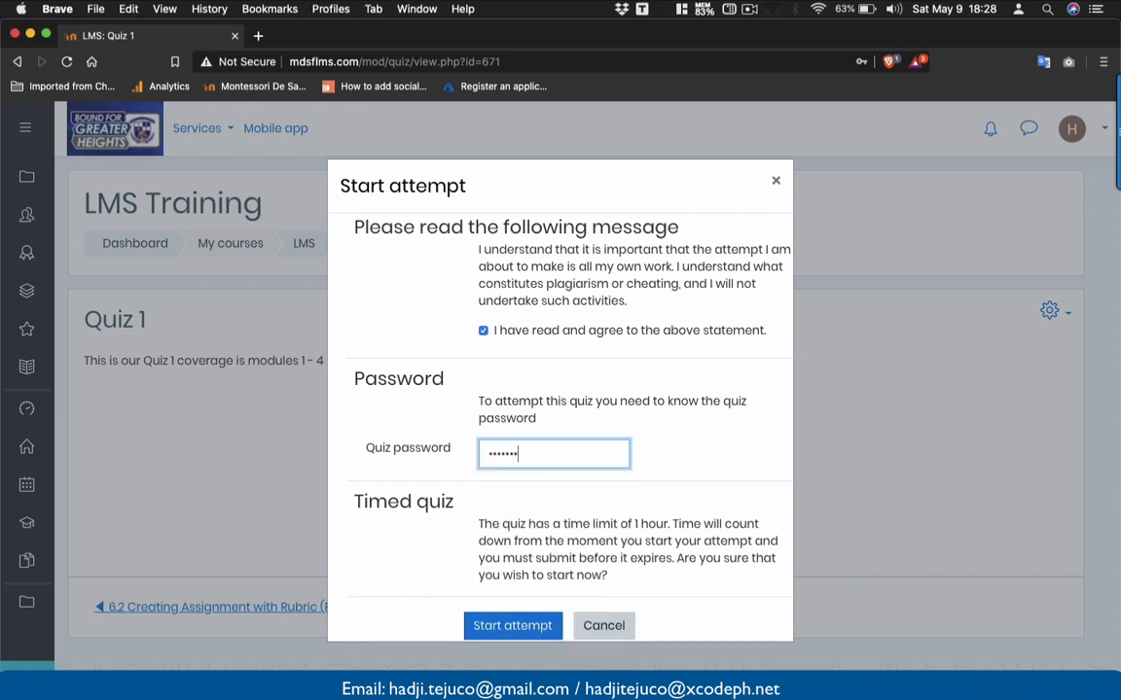
left_click(714, 437)
left_click(513, 626)
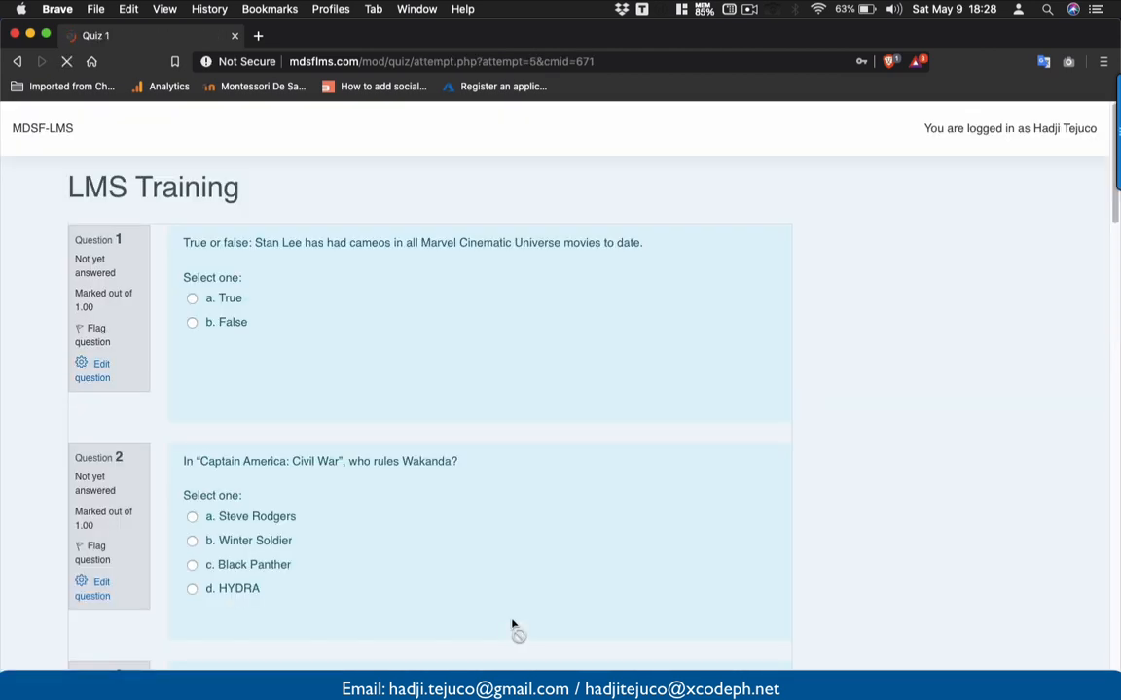
- Dismiss the password prompt and answer Questions 1–4: True, Steve Rodgers, Tony Stark, Johann Schmidt
scroll(512, 628, "down", 3)
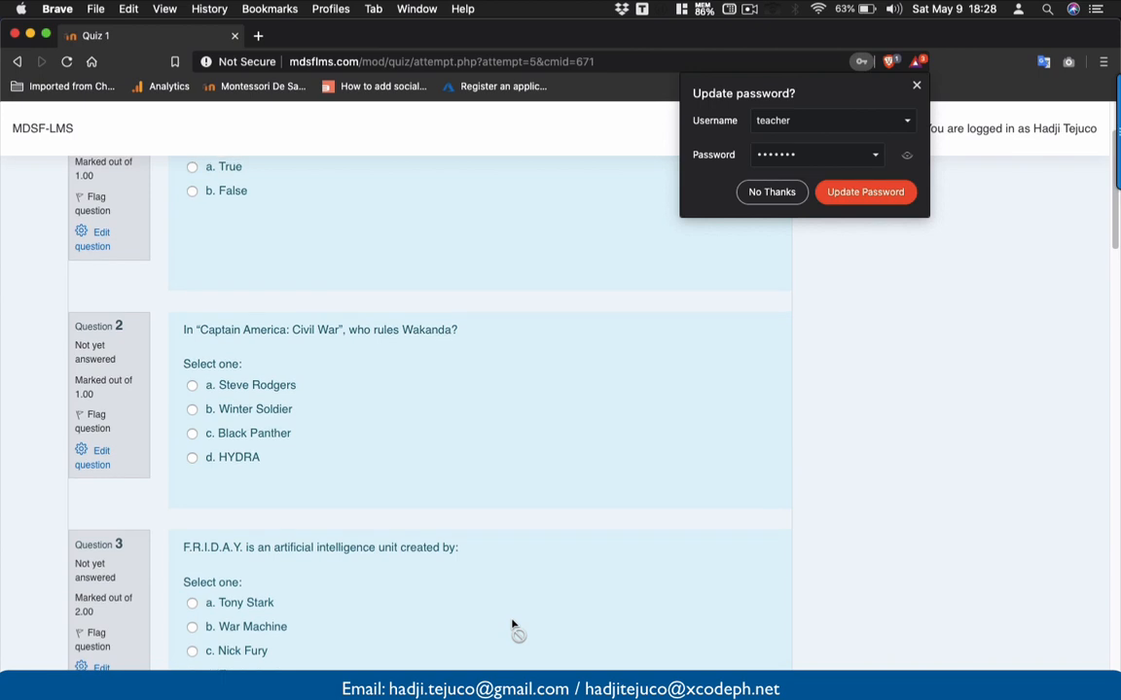
left_click(917, 83)
scroll(389, 222, "up", 3)
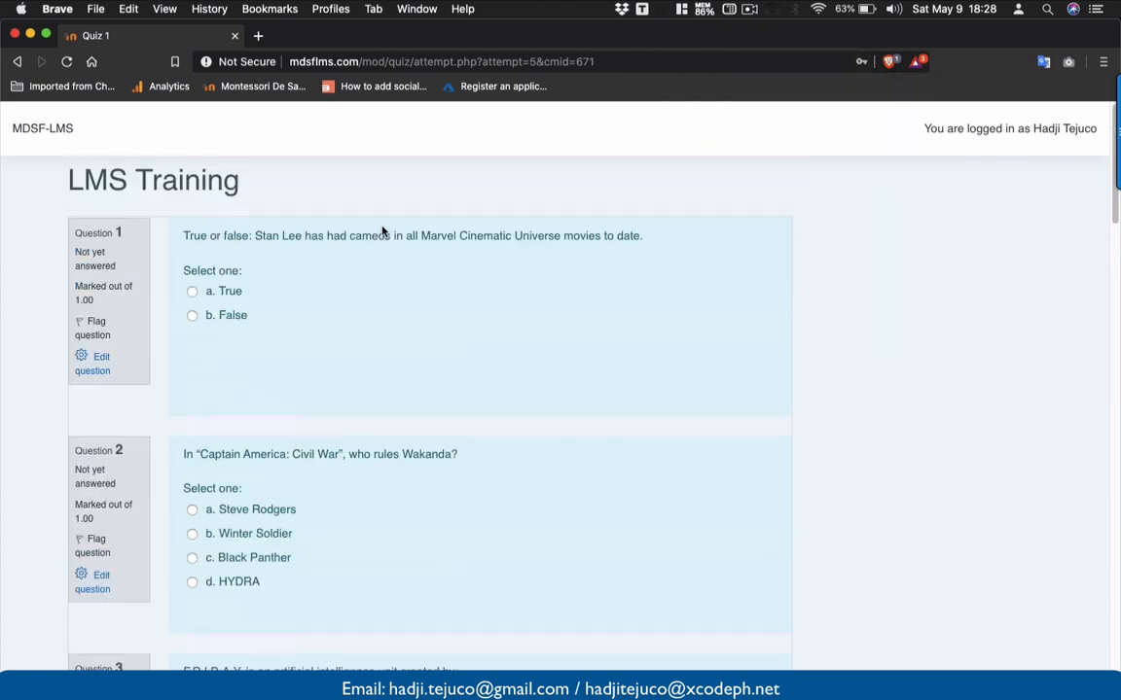
left_click(192, 293)
left_click(192, 510)
scroll(193, 519, "down", 4)
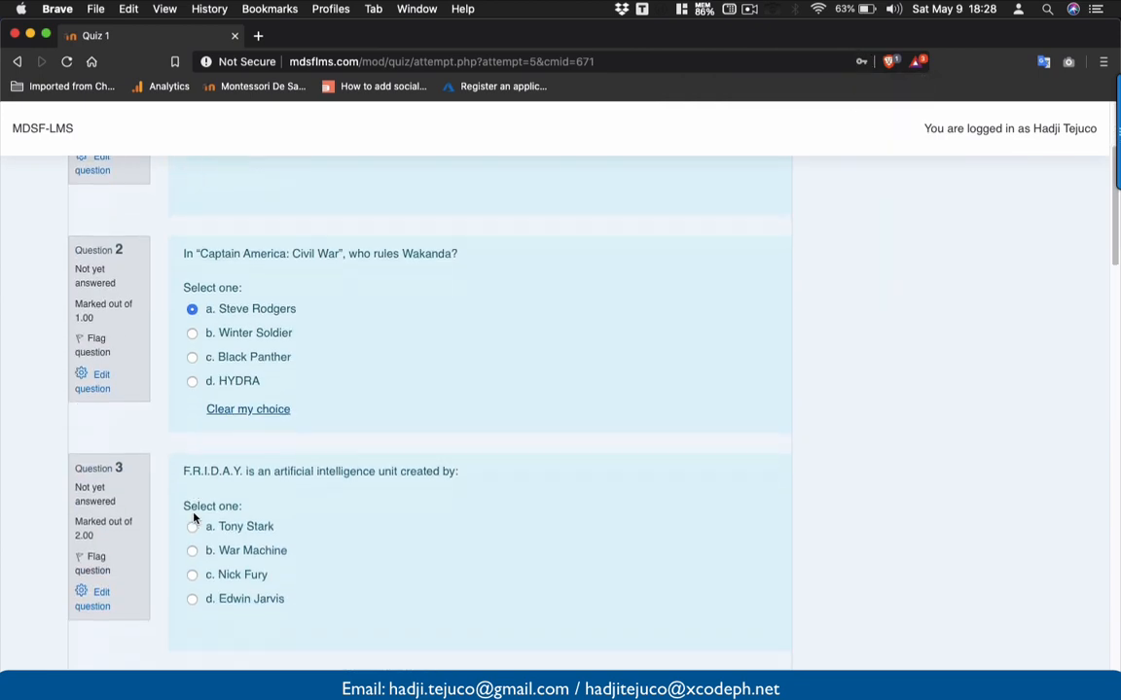
scroll(194, 518, "down", 1)
left_click(195, 500)
scroll(194, 503, "down", 1)
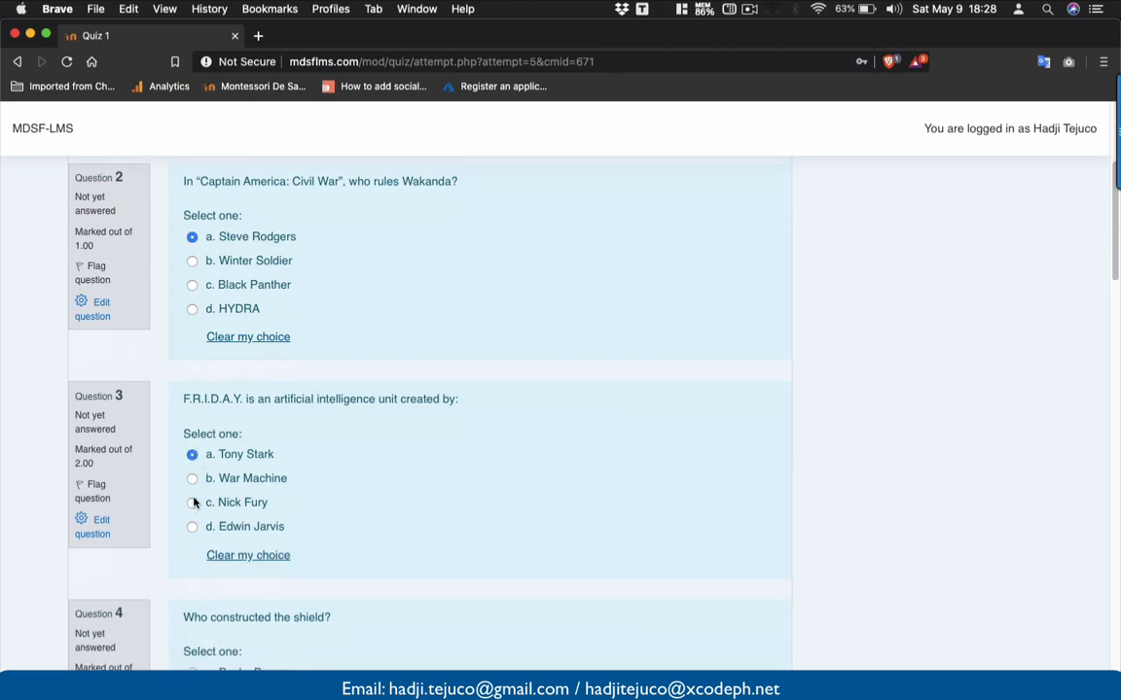
scroll(194, 502, "down", 3)
left_click(192, 534)
- Answer Questions 6–8 with Iron Man, Gamora and Yondu
scroll(198, 506, "down", 6)
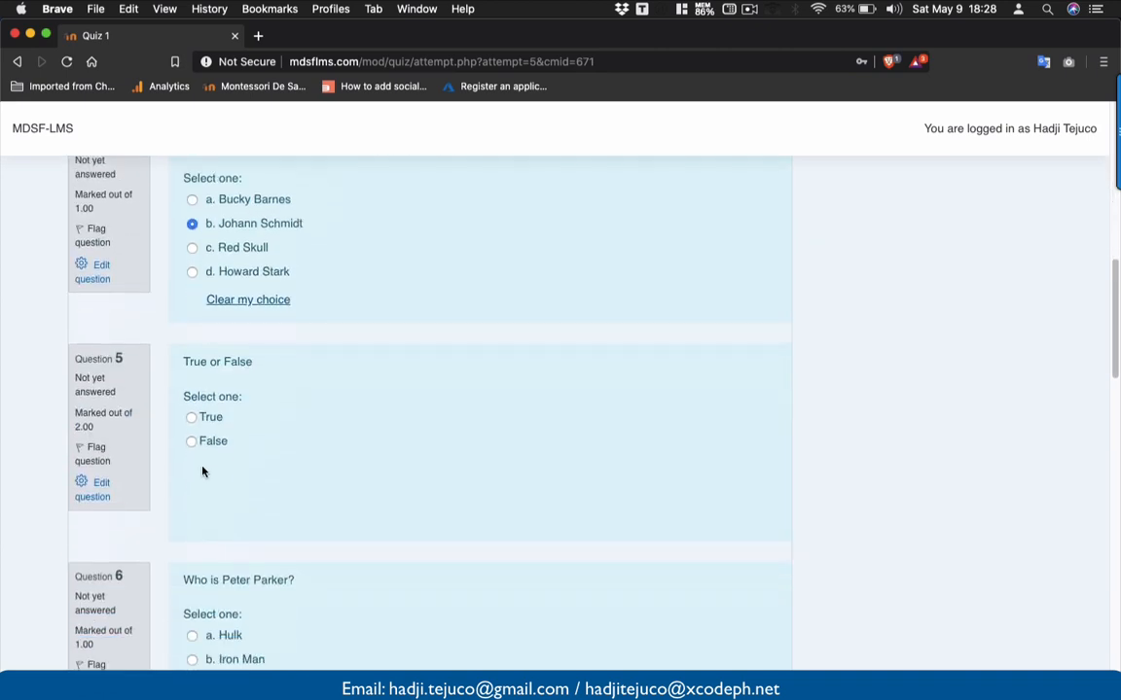
scroll(190, 437, "down", 5)
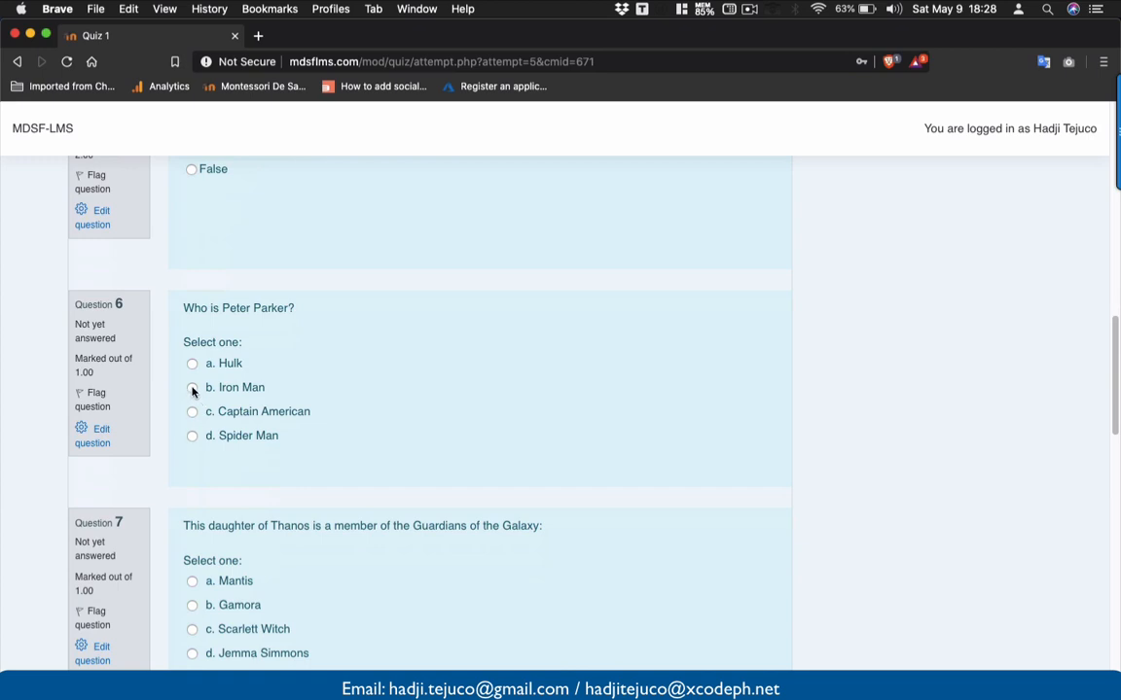
left_click(193, 390)
scroll(192, 393, "down", 3)
left_click(192, 454)
scroll(192, 455, "down", 5)
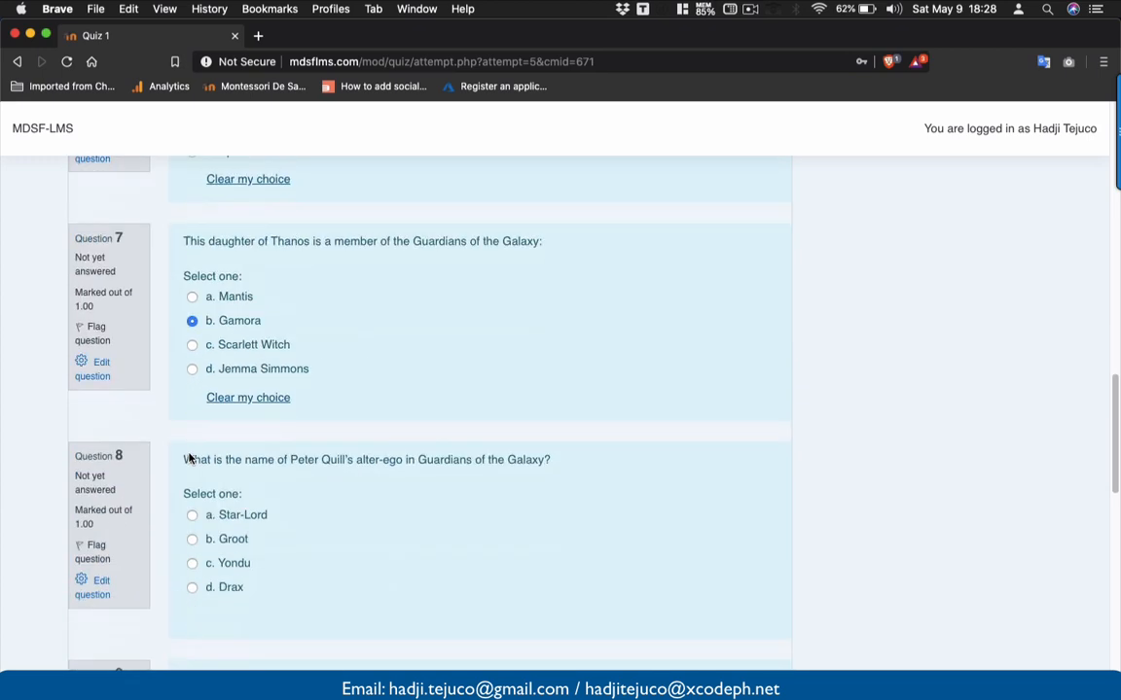
left_click(192, 454)
- Answer Questions 9–12 (spaghetti, Howard Stark, adamantium, travel through time) and finish the attempt
scroll(193, 457, "down", 4)
left_click(193, 460)
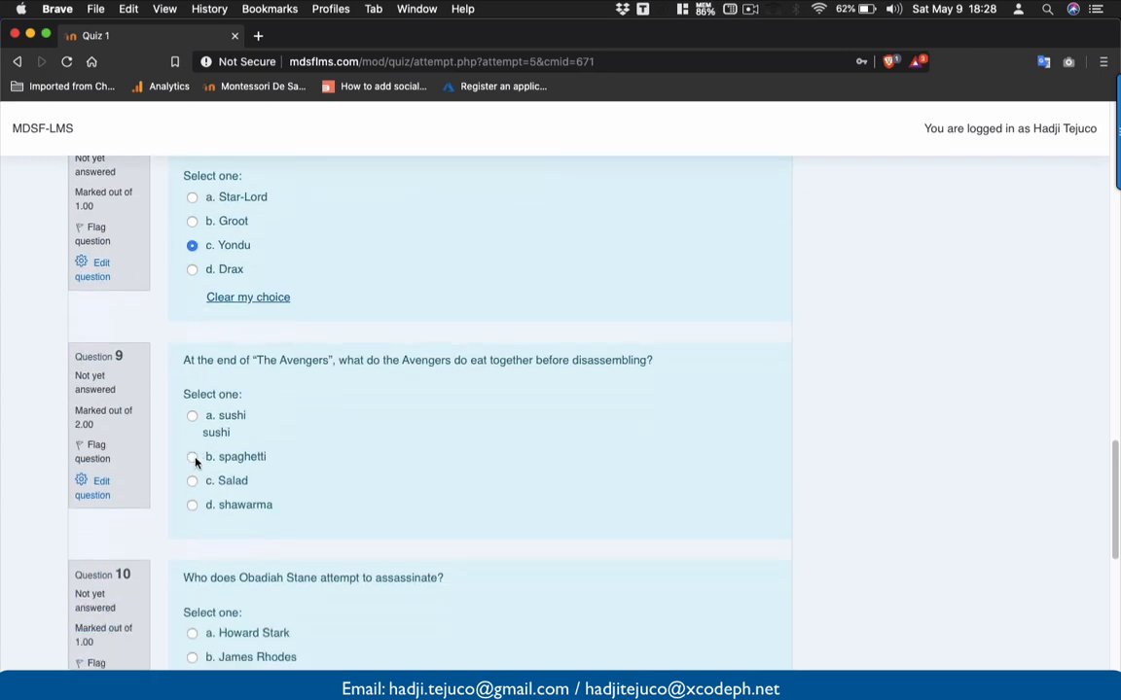
scroll(195, 462, "down", 2)
scroll(195, 464, "down", 2)
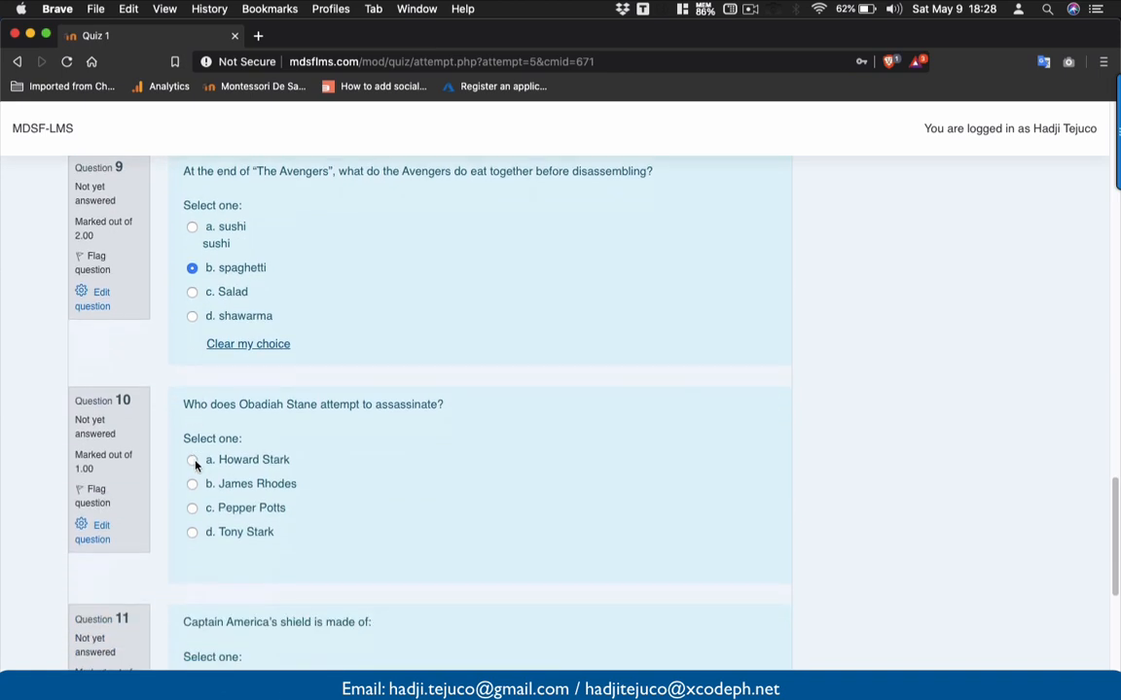
left_click(193, 461)
scroll(194, 477, "down", 2)
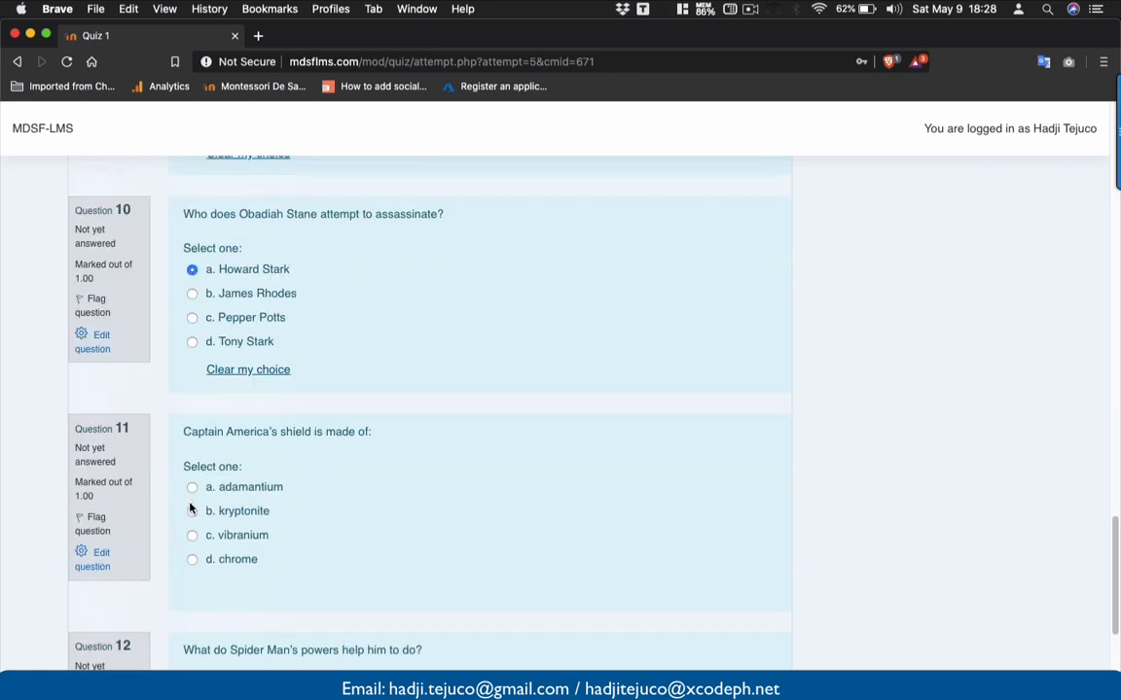
left_click(192, 486)
scroll(195, 467, "down", 6)
left_click(192, 404)
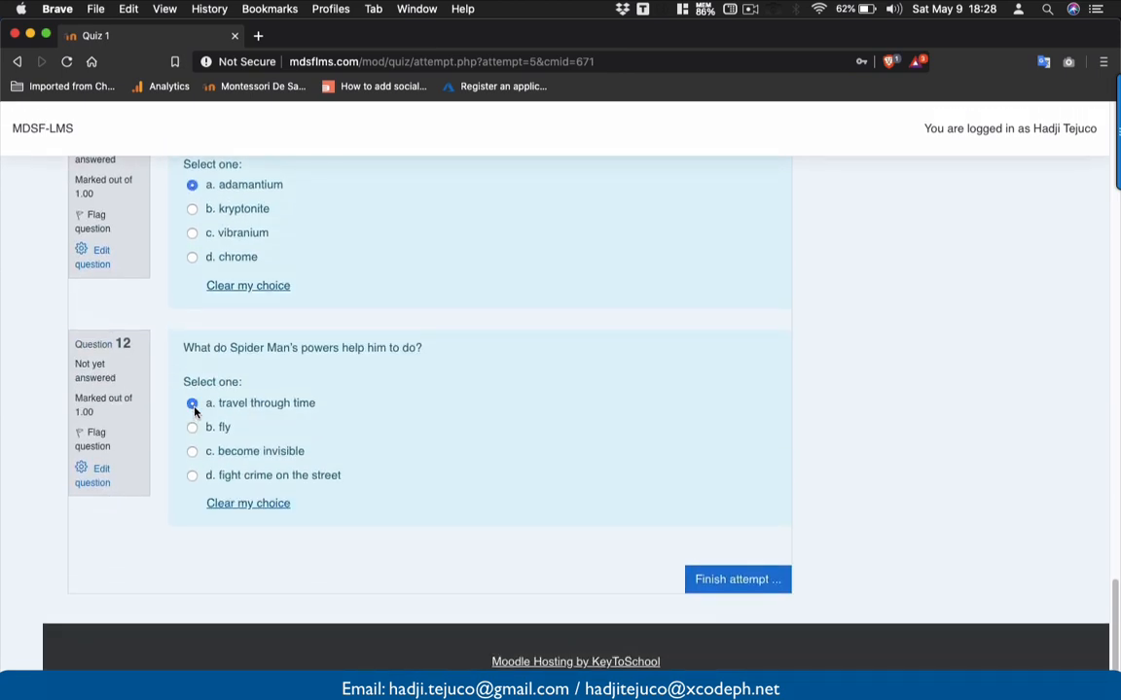
left_click(688, 575)
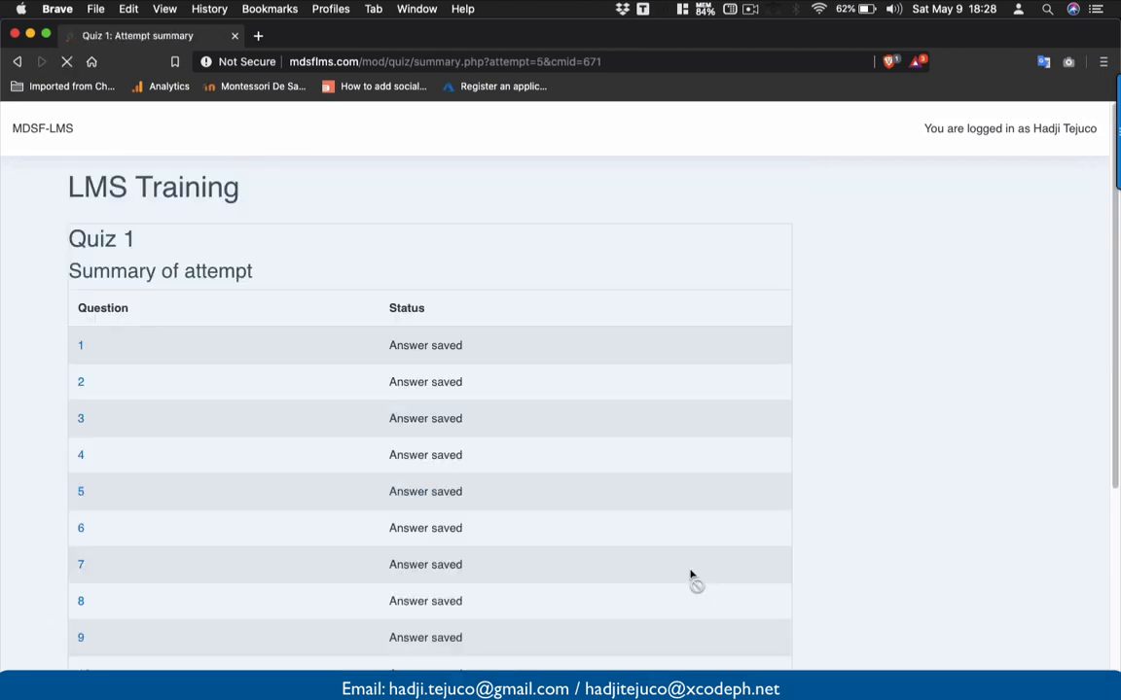
- Submit and confirm all answers, then close the review of the attempt graded 6.00/15.00
scroll(691, 576, "down", 5)
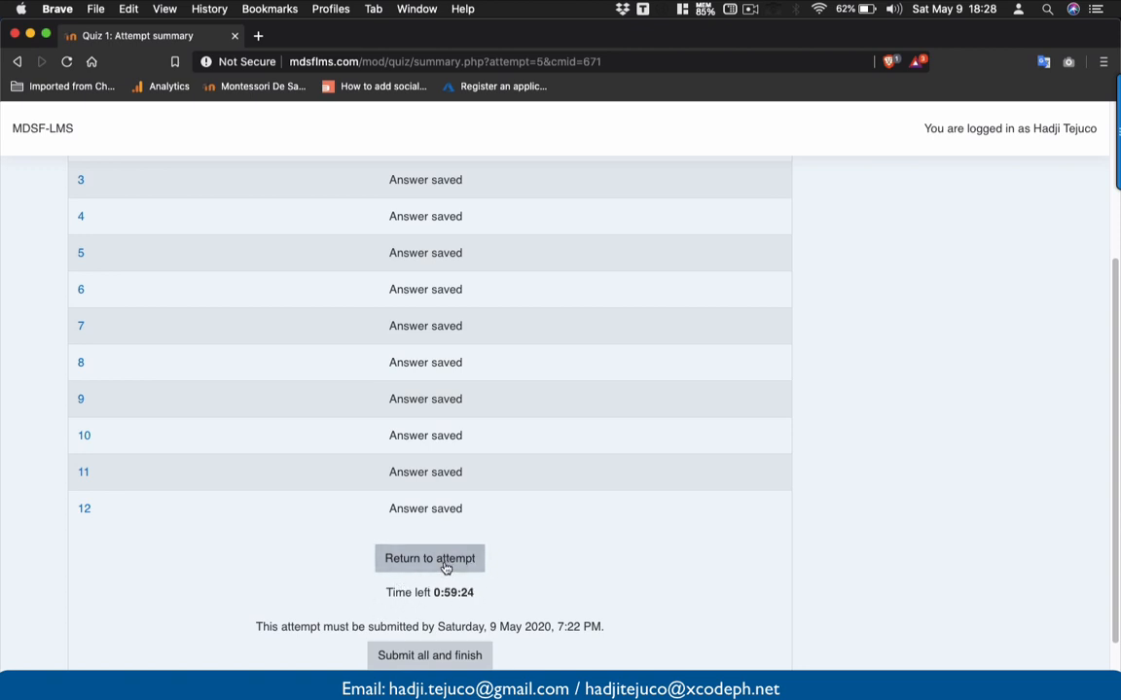
left_click(445, 566)
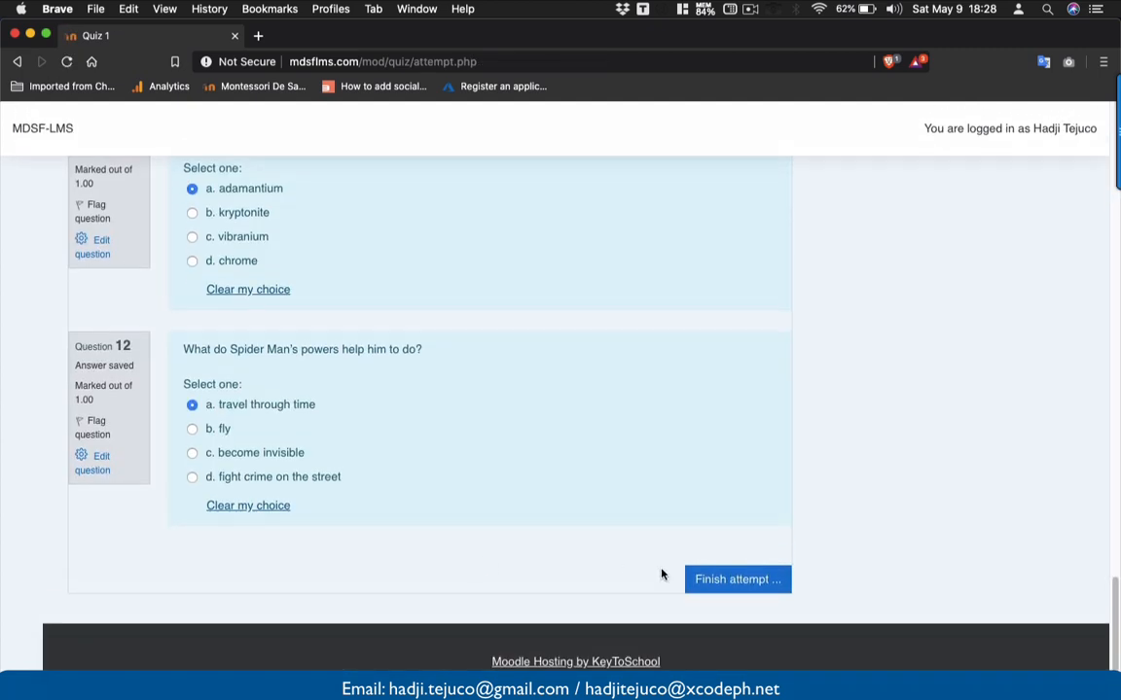
left_click(714, 581)
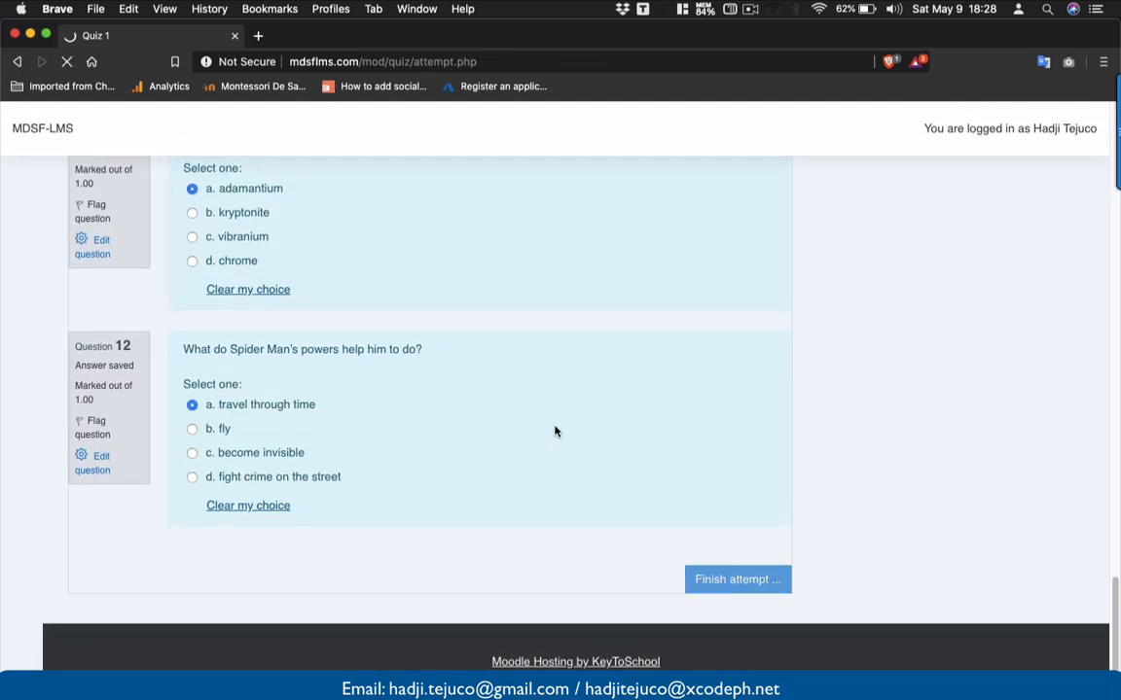
scroll(555, 431, "down", 5)
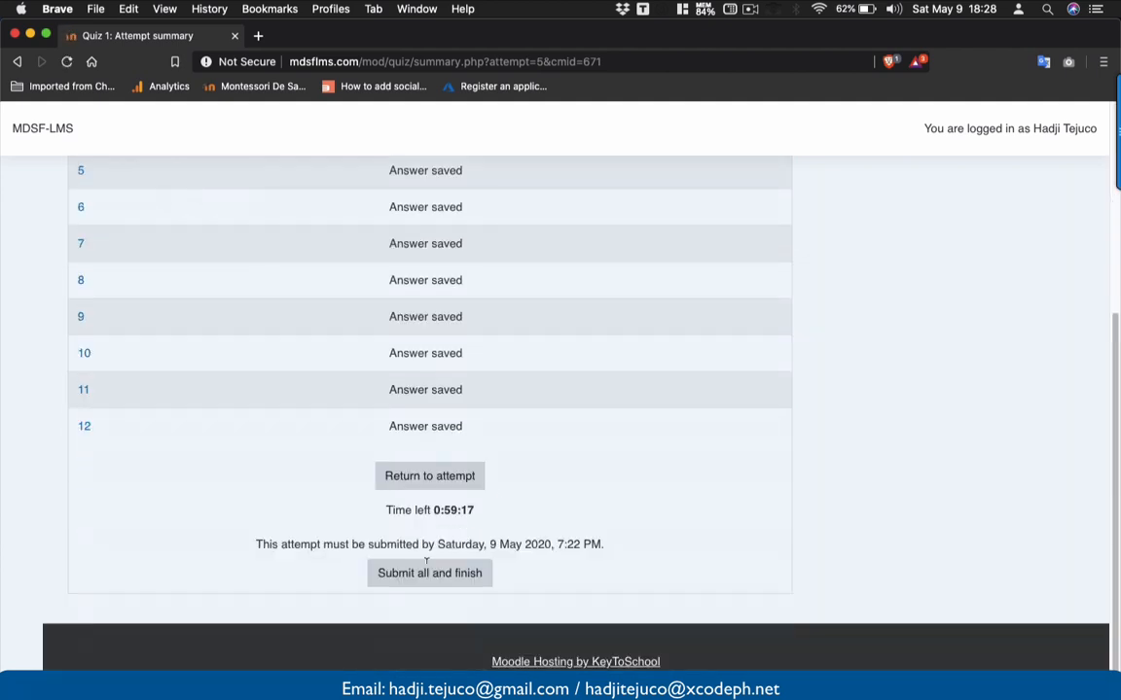
left_click(428, 572)
left_click(510, 516)
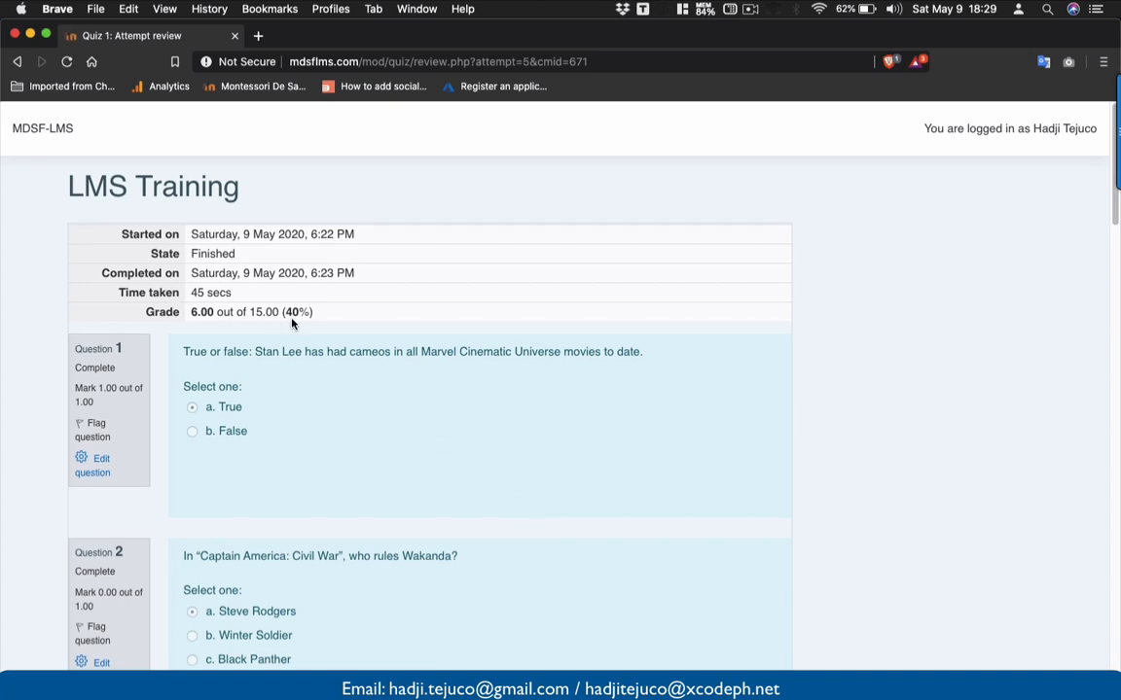
scroll(292, 324, "down", 20)
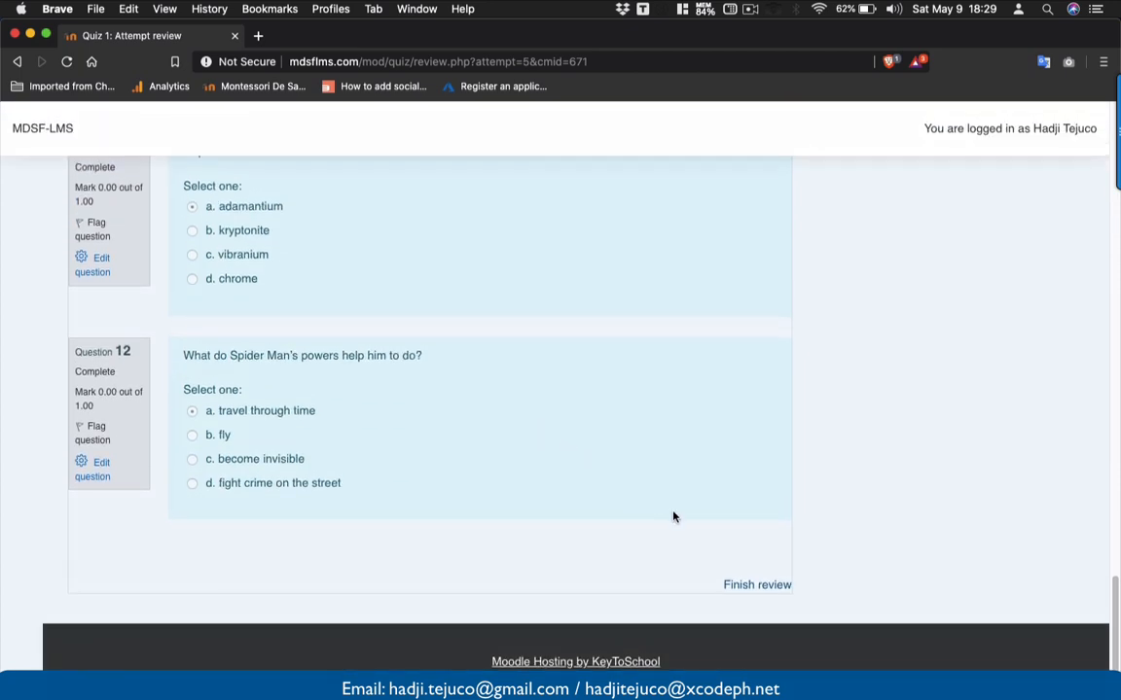
left_click(760, 586)
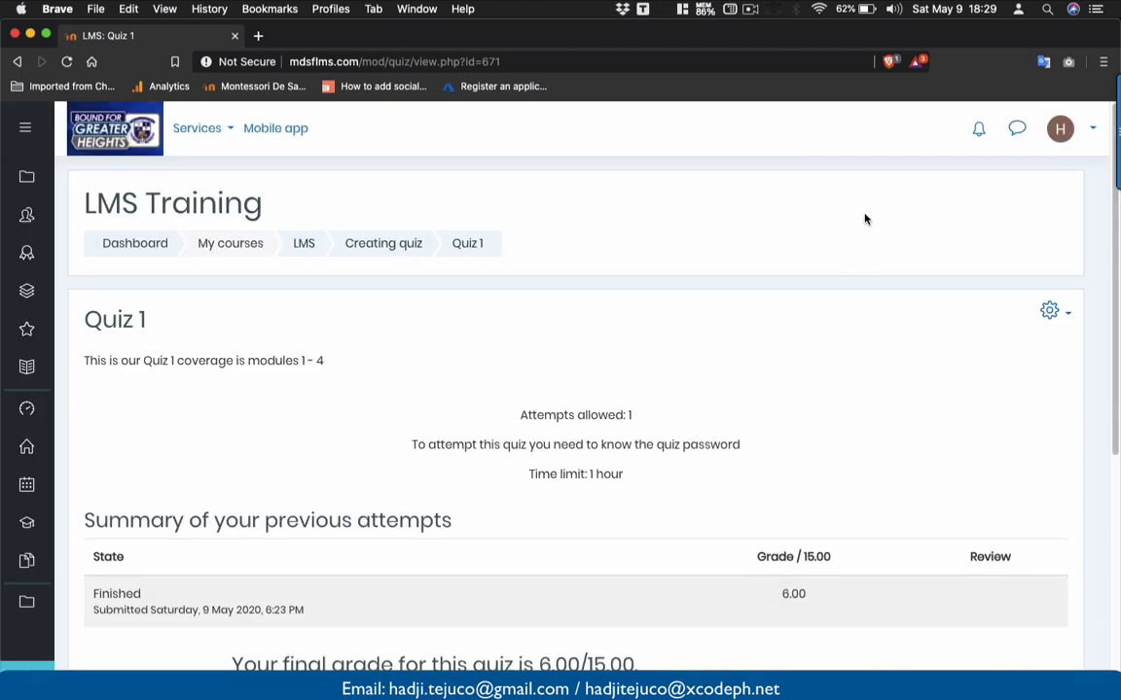
- On the LMS Training course page, make Quiz 1 visible to students
left_click(305, 244)
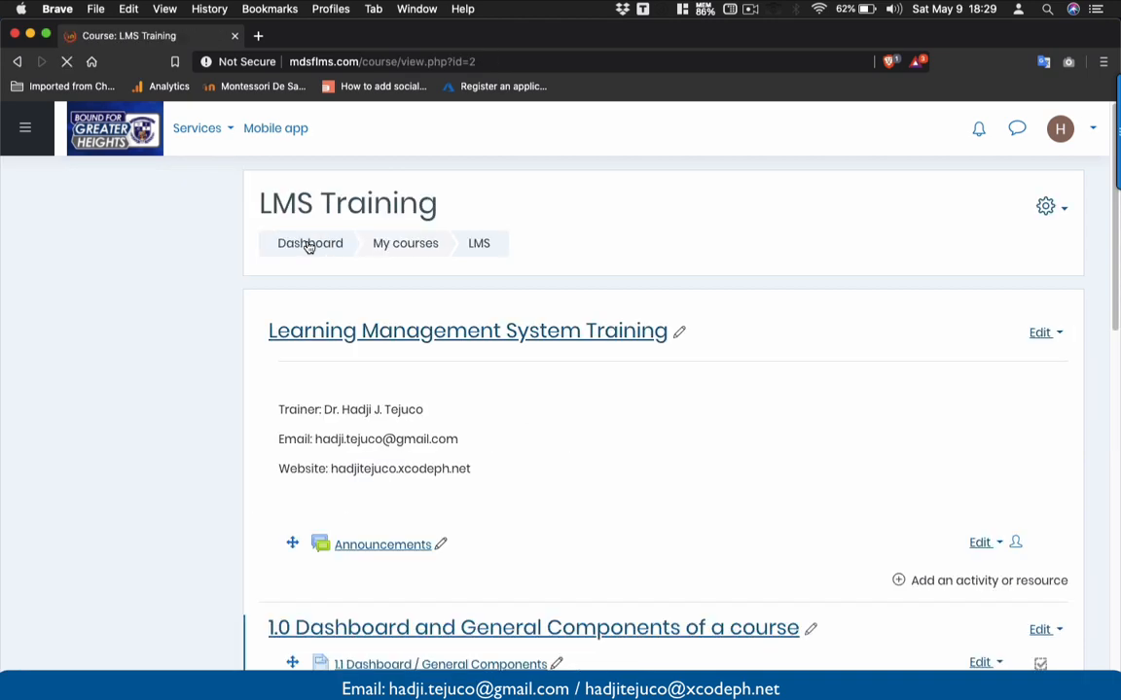
scroll(463, 375, "down", 10)
scroll(463, 375, "down", 10)
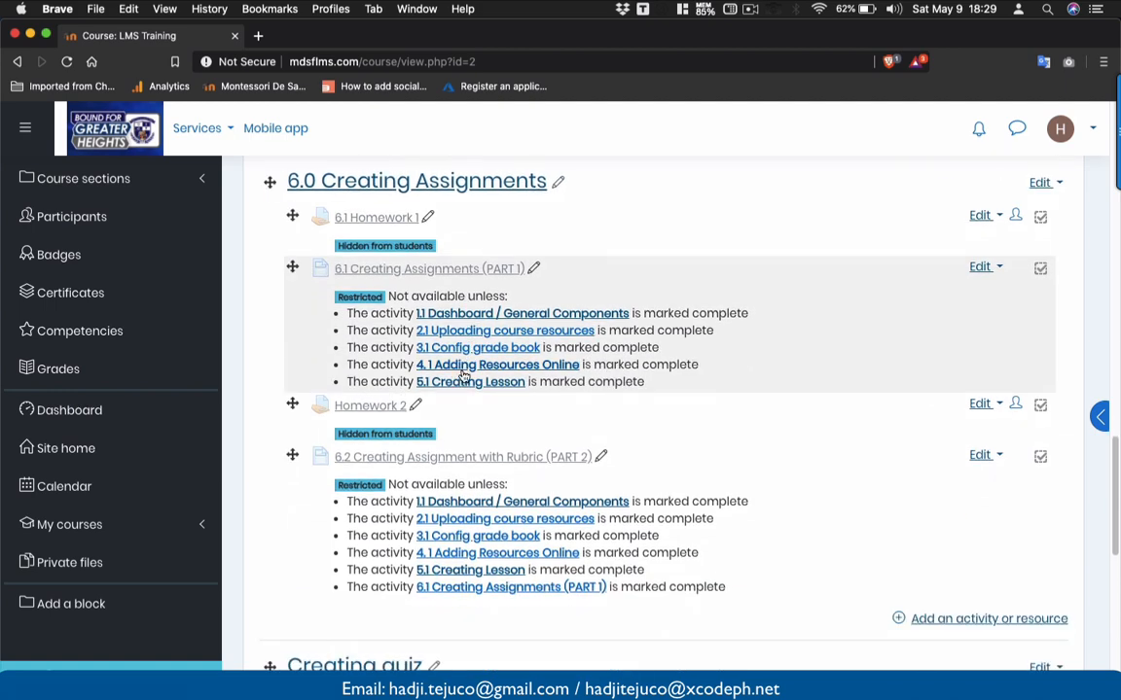
scroll(463, 377, "down", 5)
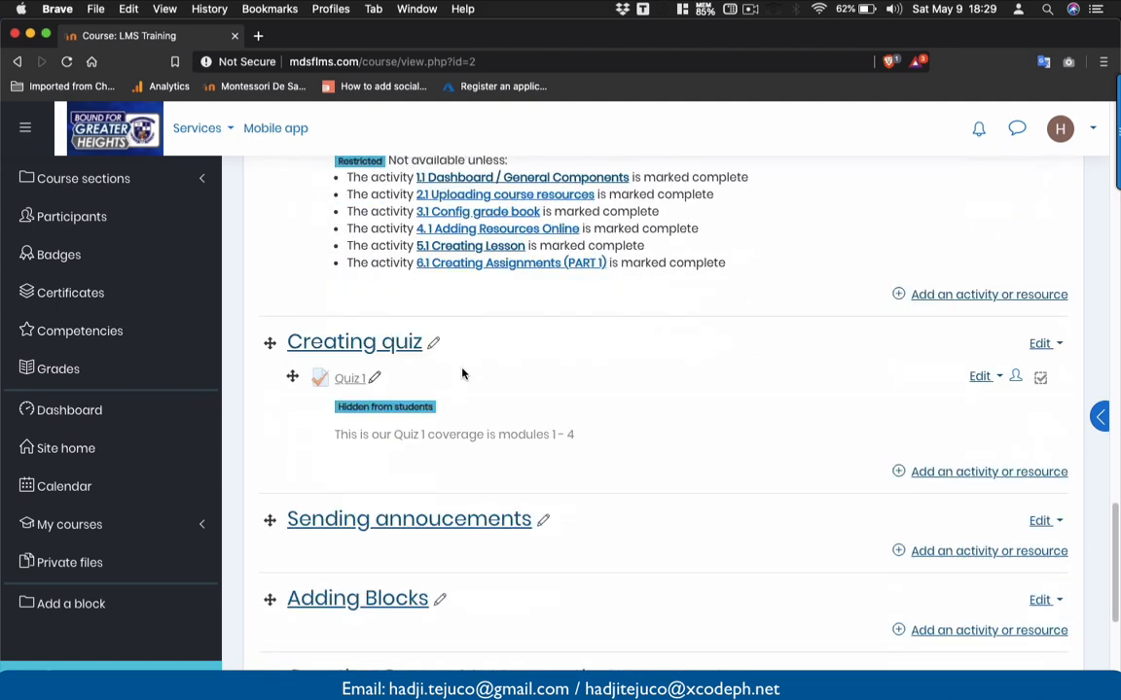
left_click(983, 366)
left_click(927, 437)
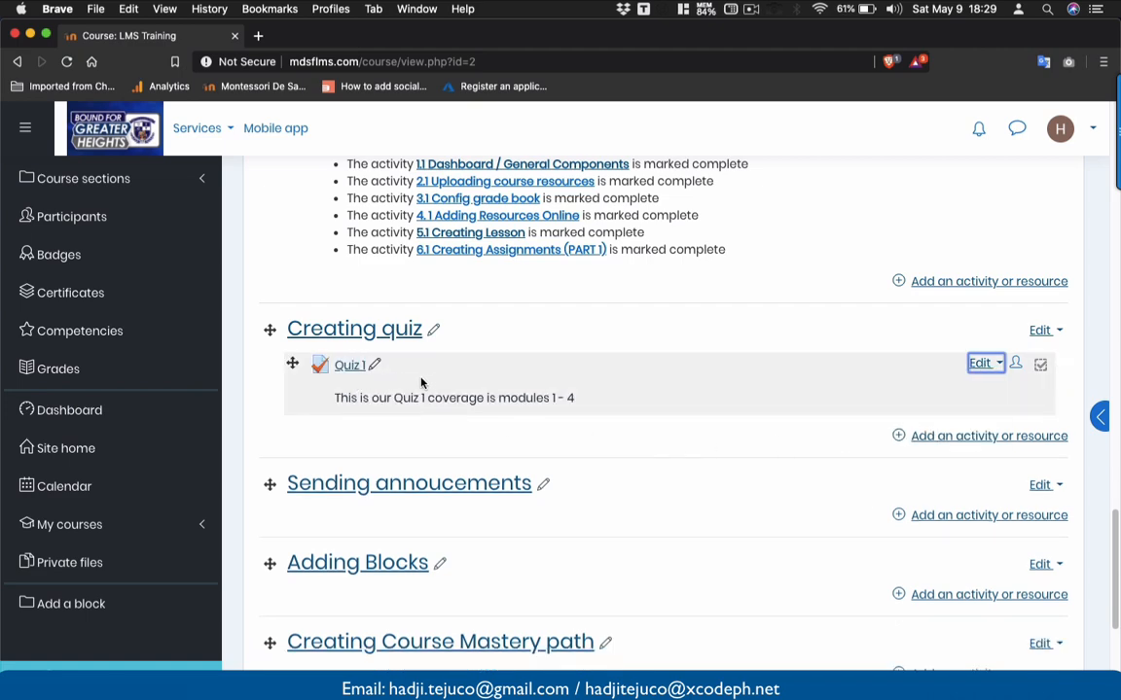
- Log out of the teacher account
scroll(421, 382, "up", 10)
left_click(1060, 128)
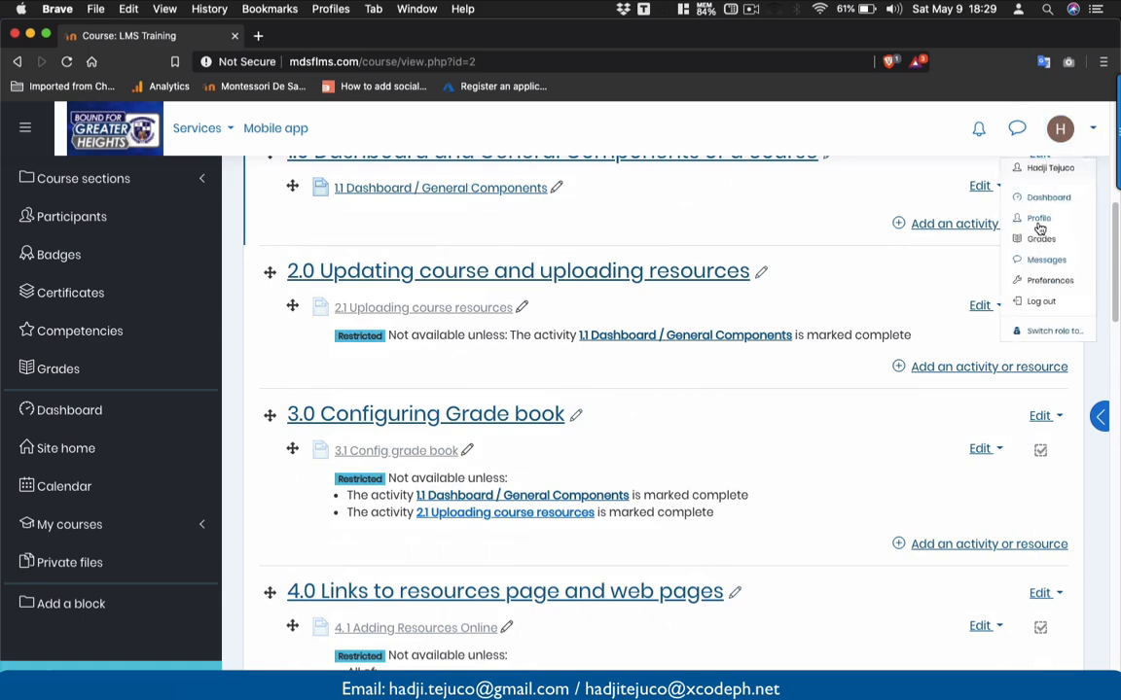
left_click(1017, 374)
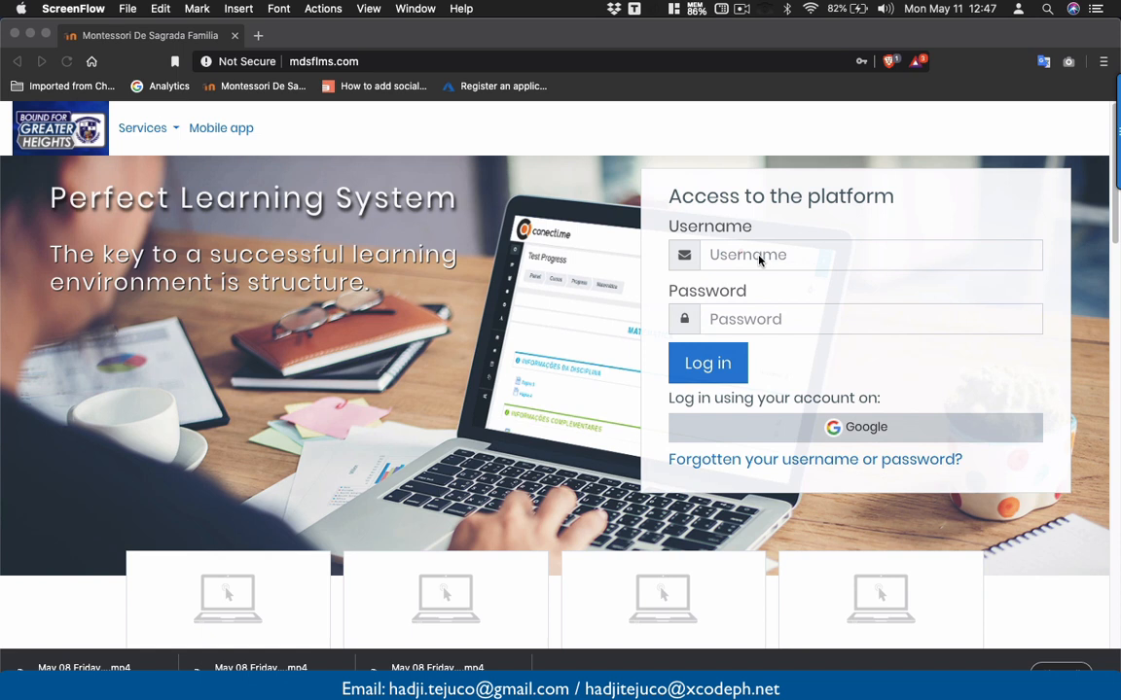
- Log in as the student using the saved login details
left_click(758, 257)
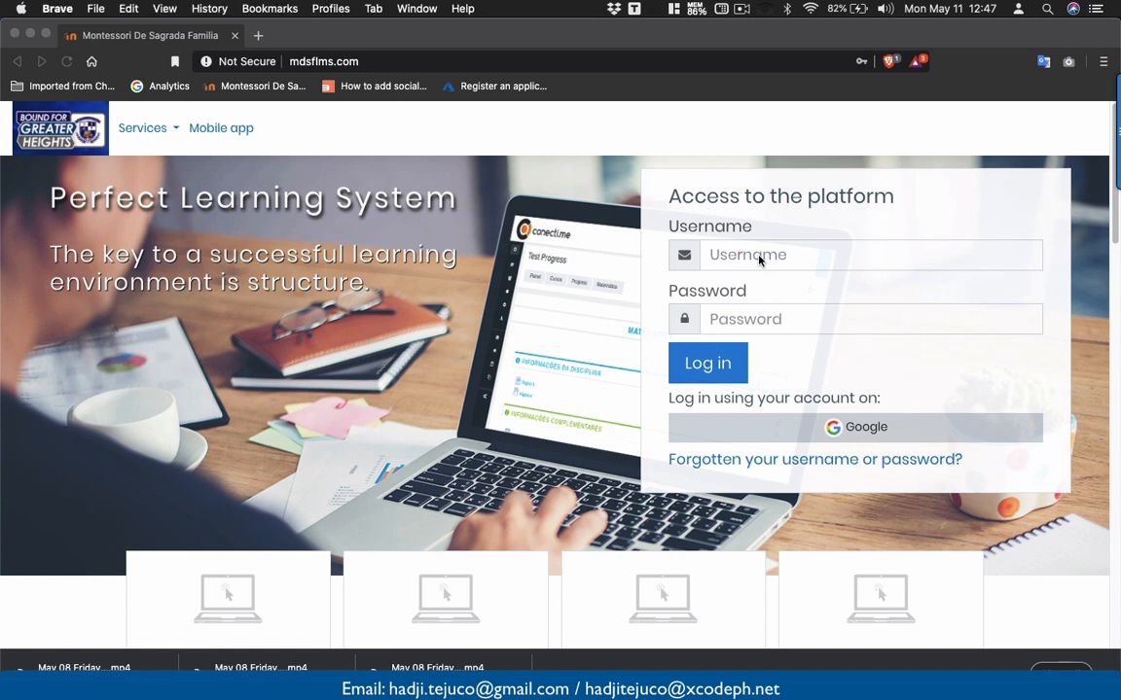
left_click(743, 253)
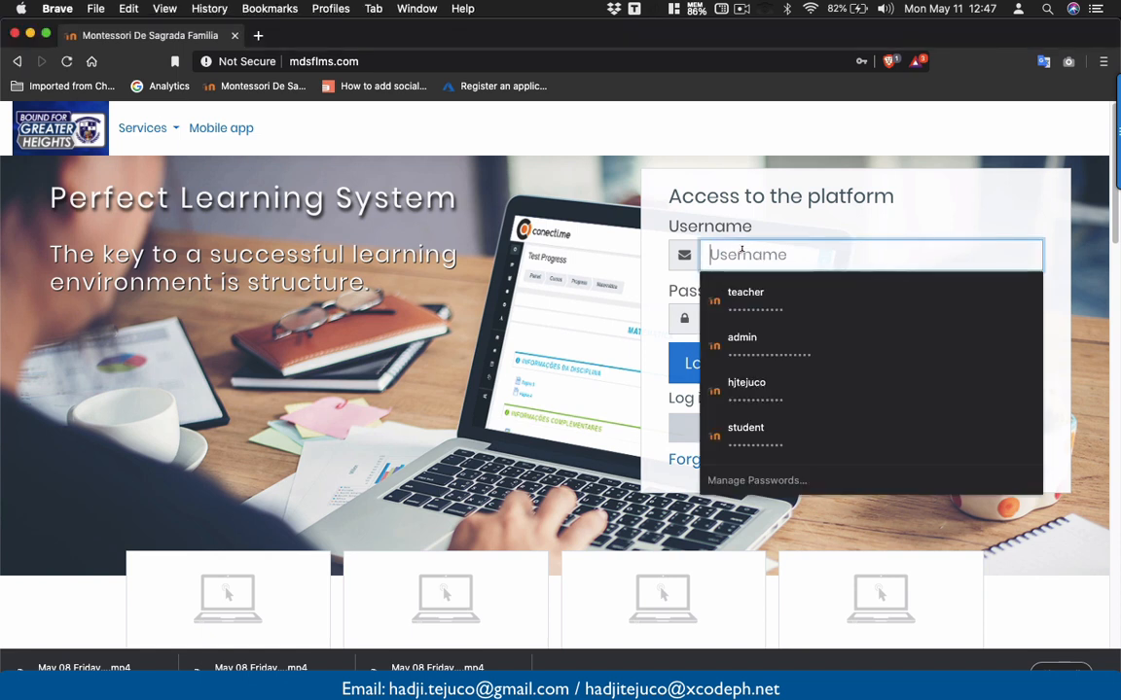
left_click(745, 428)
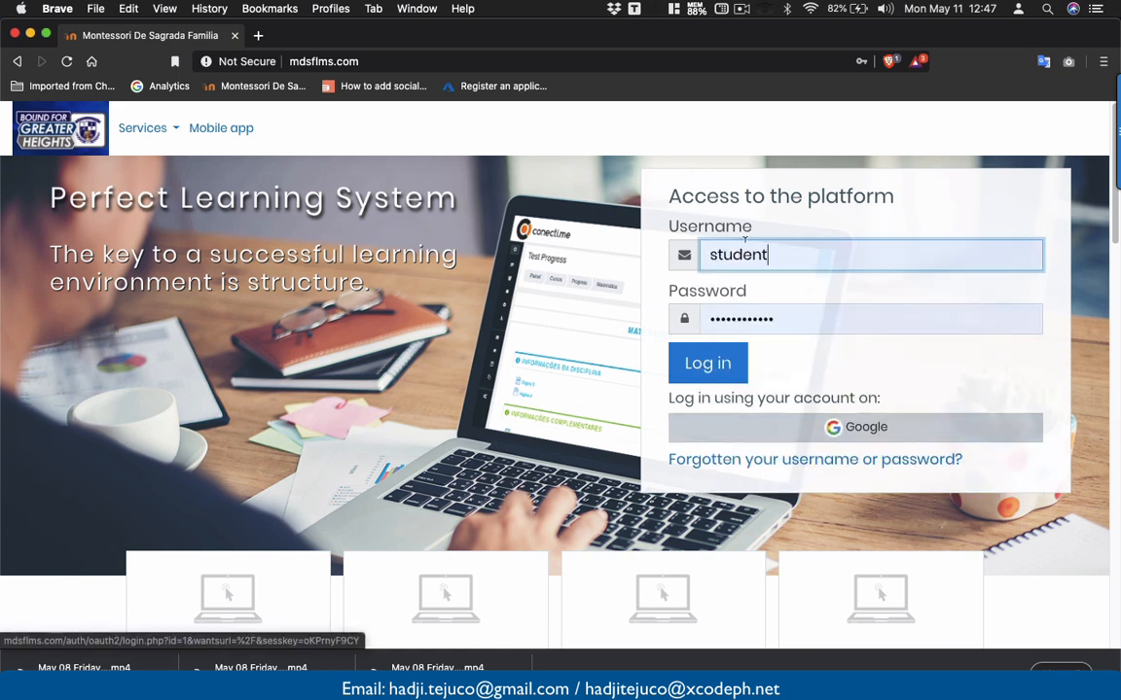
left_click(722, 366)
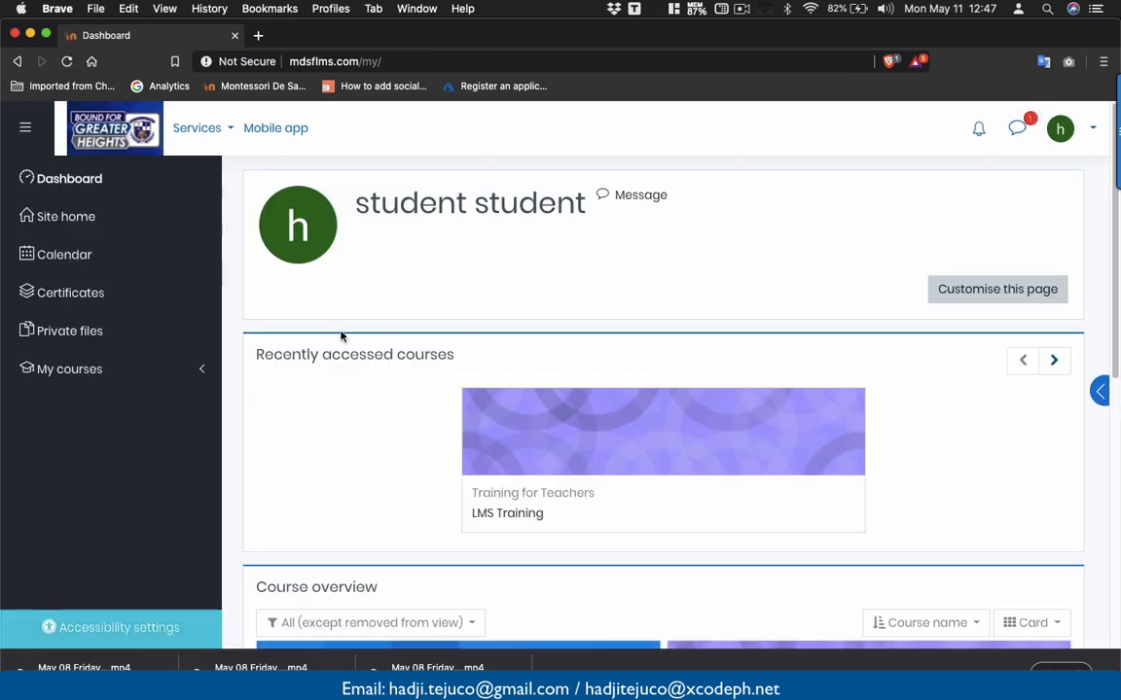
- Open the LMS Training course and scroll down to the Creating quiz section
scroll(341, 336, "down", 5)
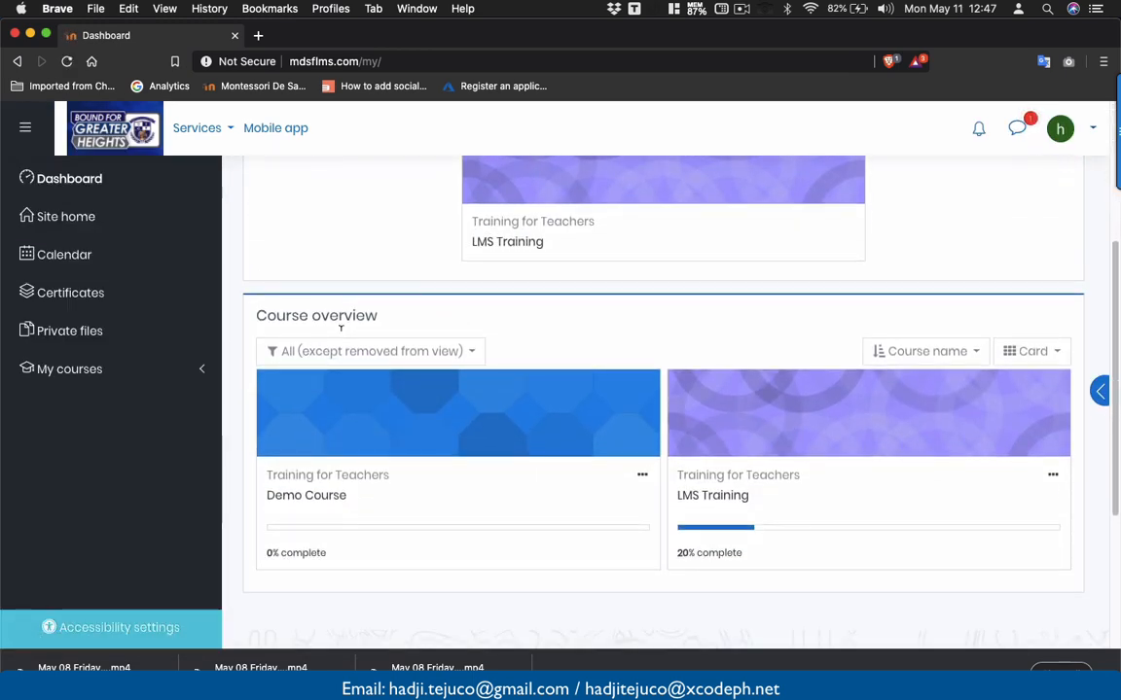
left_click(703, 498)
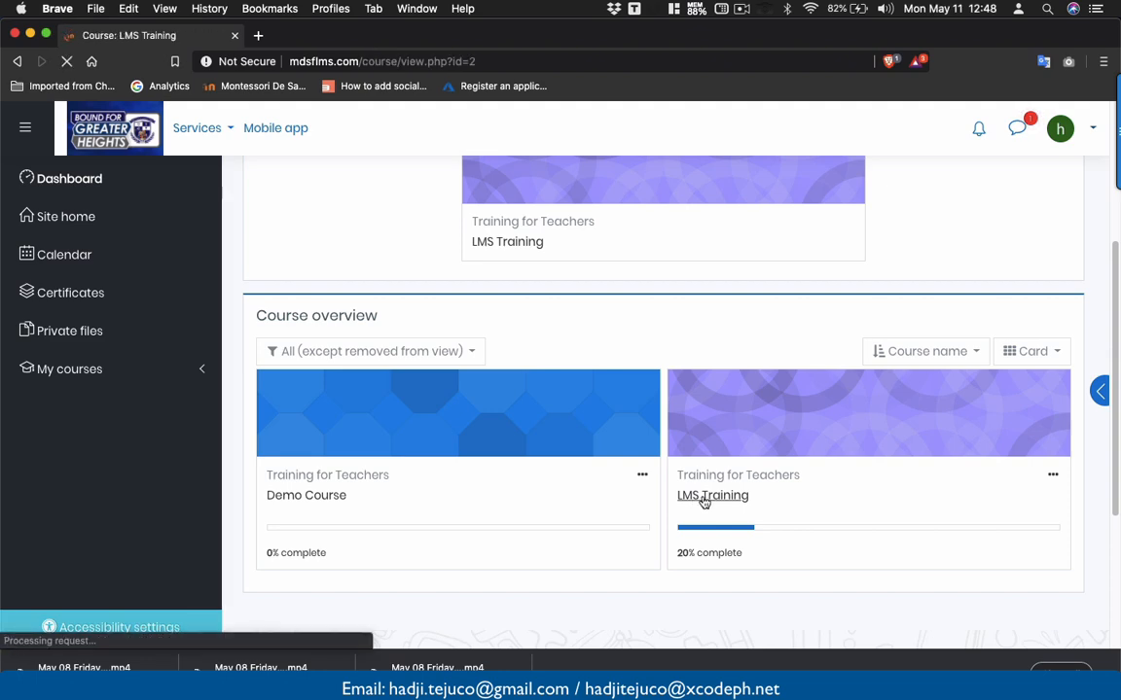
scroll(702, 501, "down", 8)
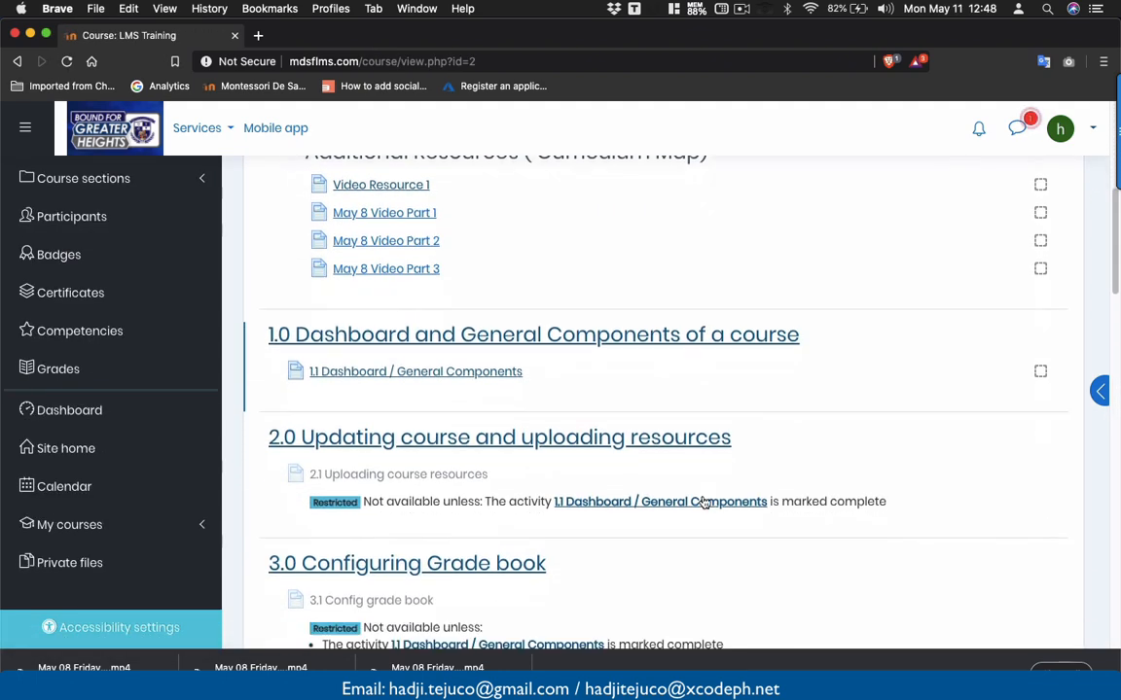
scroll(704, 502, "down", 15)
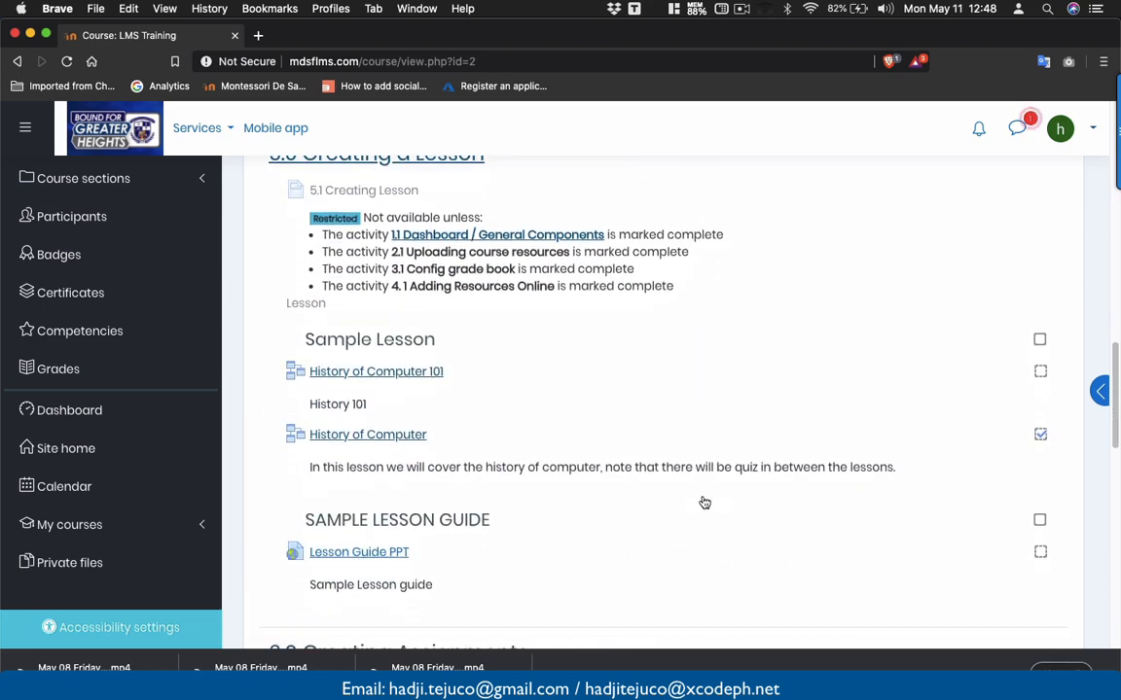
scroll(704, 502, "down", 9)
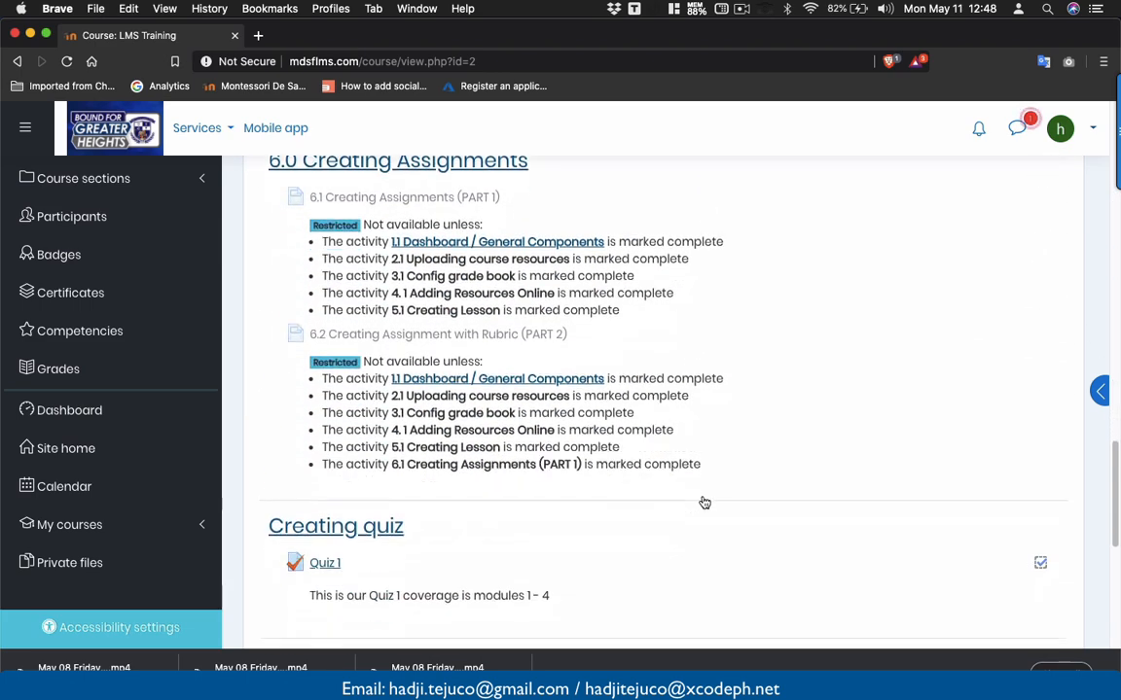
scroll(704, 501, "down", 3)
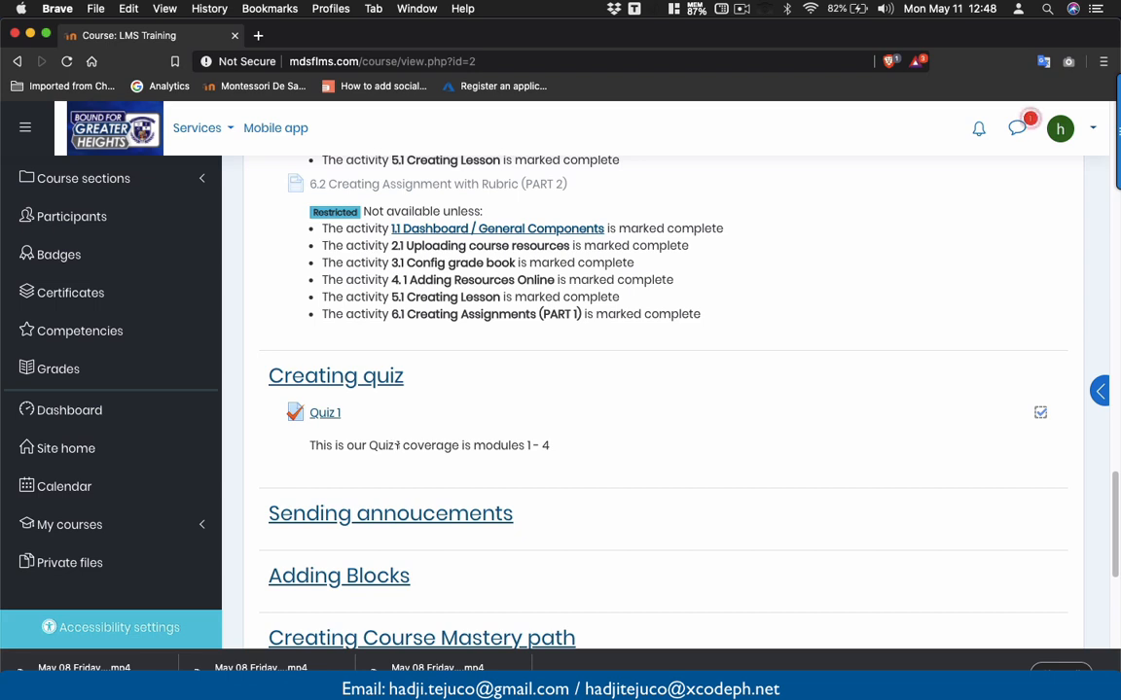
- Open Quiz 1 as the student, noting that only one attempt is allowed
left_click(324, 416)
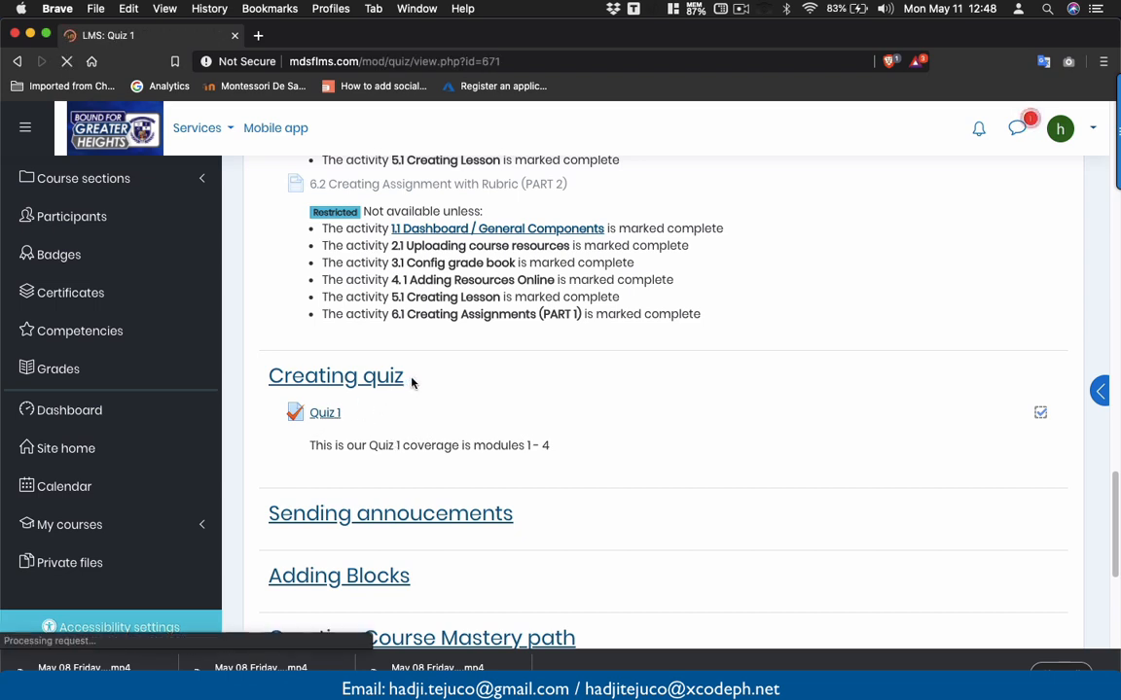
scroll(472, 408, "down", 2)
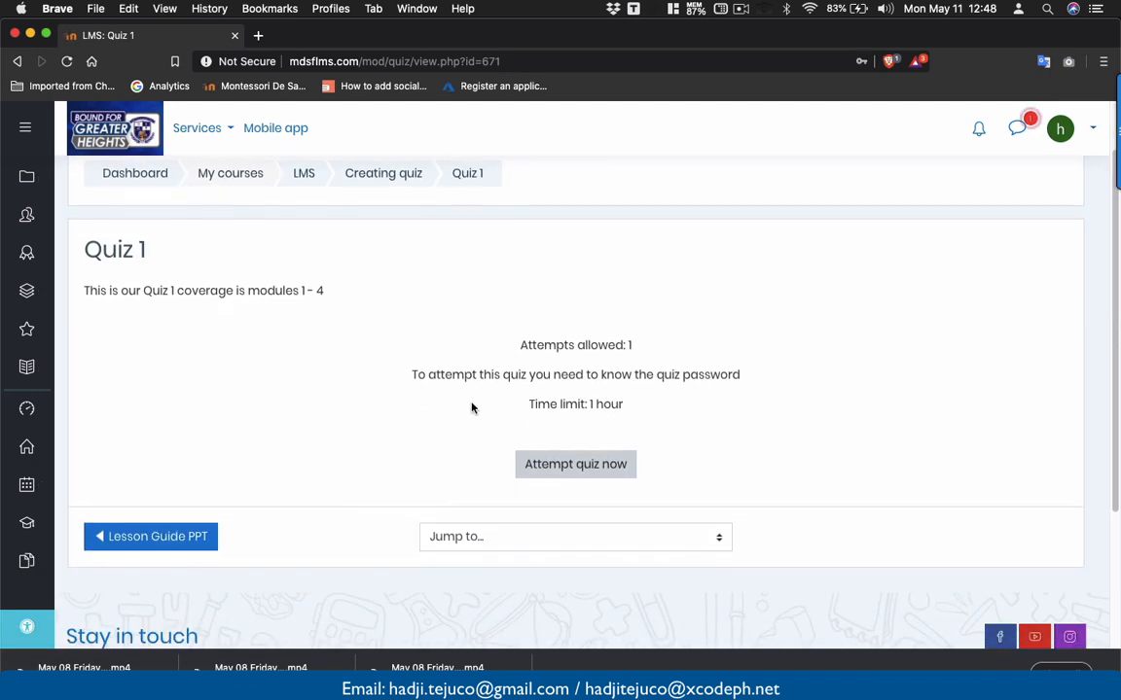
scroll(291, 341, "up", 1)
scroll(484, 392, "down", 2)
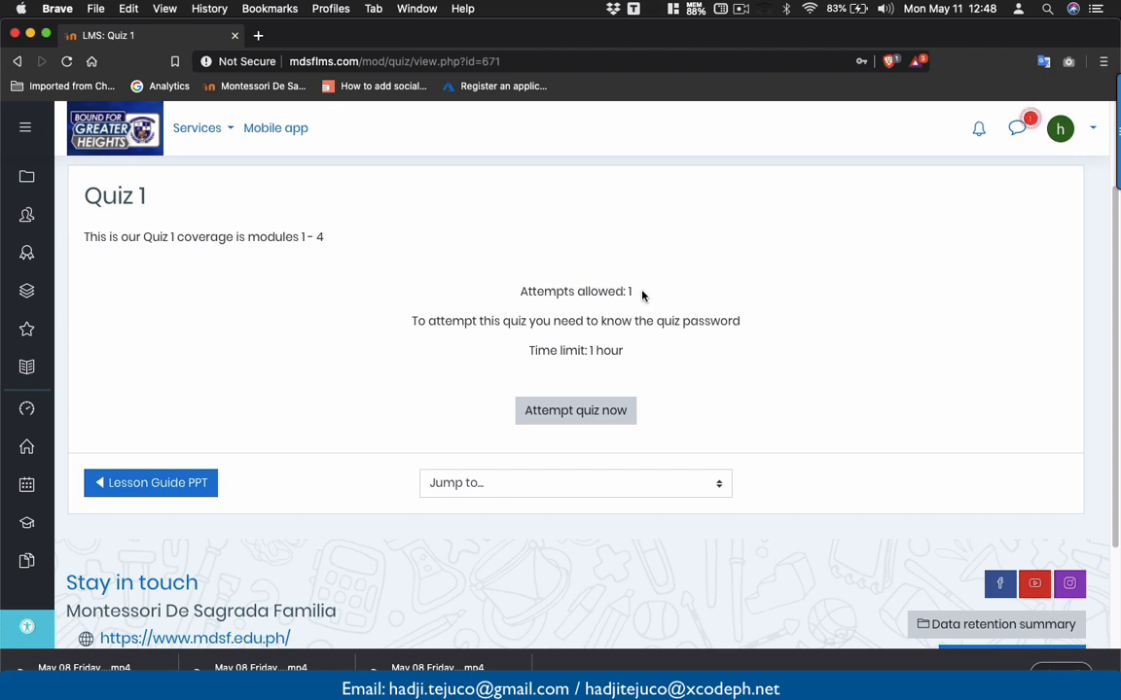
left_click_drag(644, 293, 598, 303)
- Agree to the honesty statement, enter the quiz password, and start the timed attempt
left_click(613, 413)
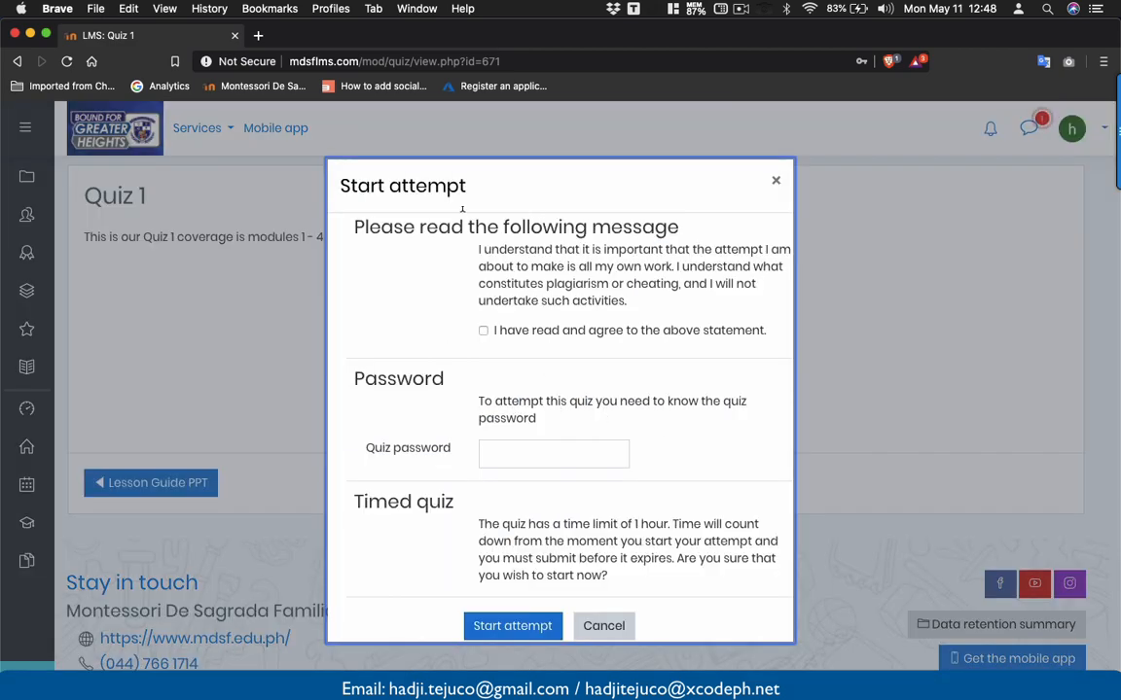
left_click(484, 330)
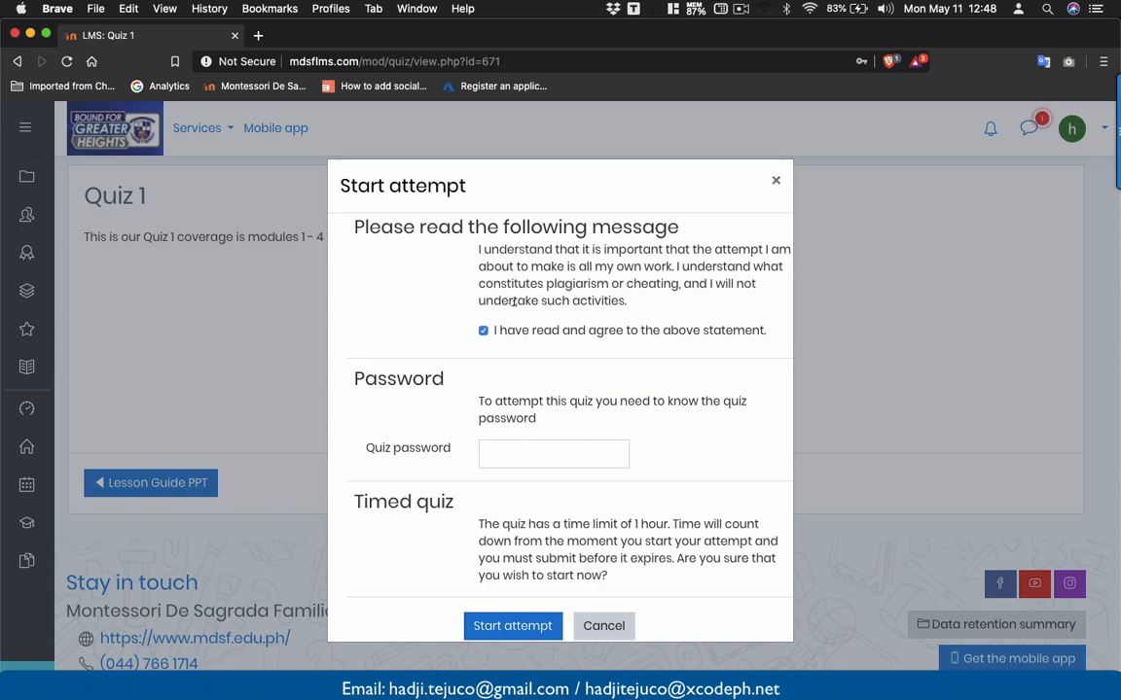
left_click(503, 453)
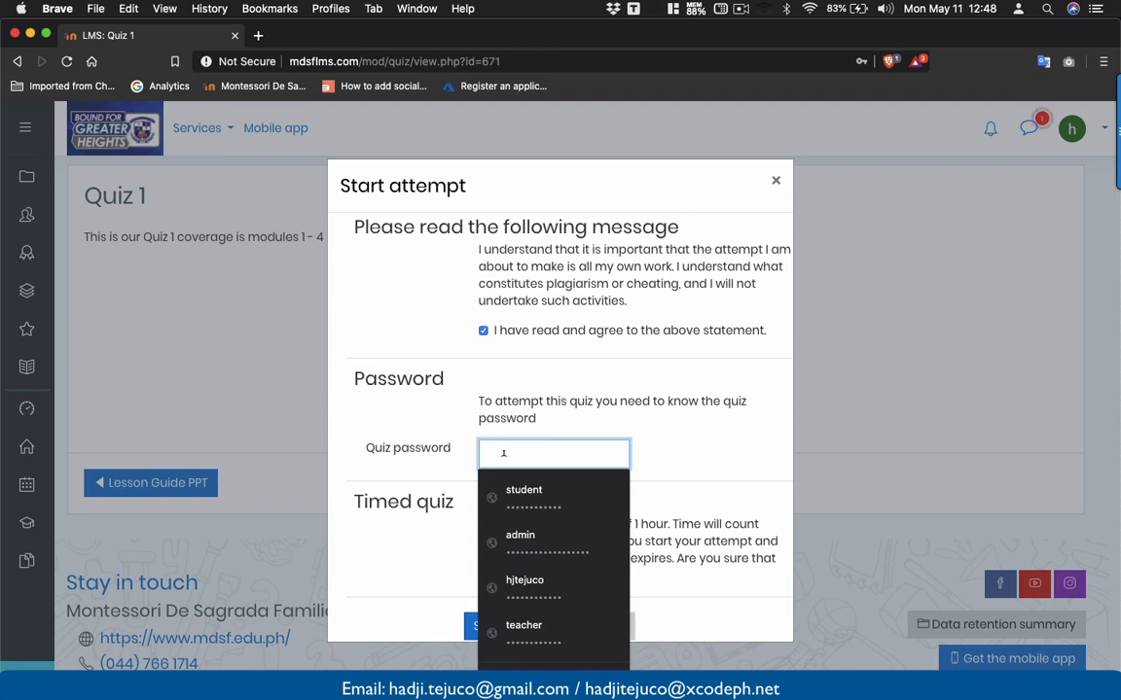
type("••••••")
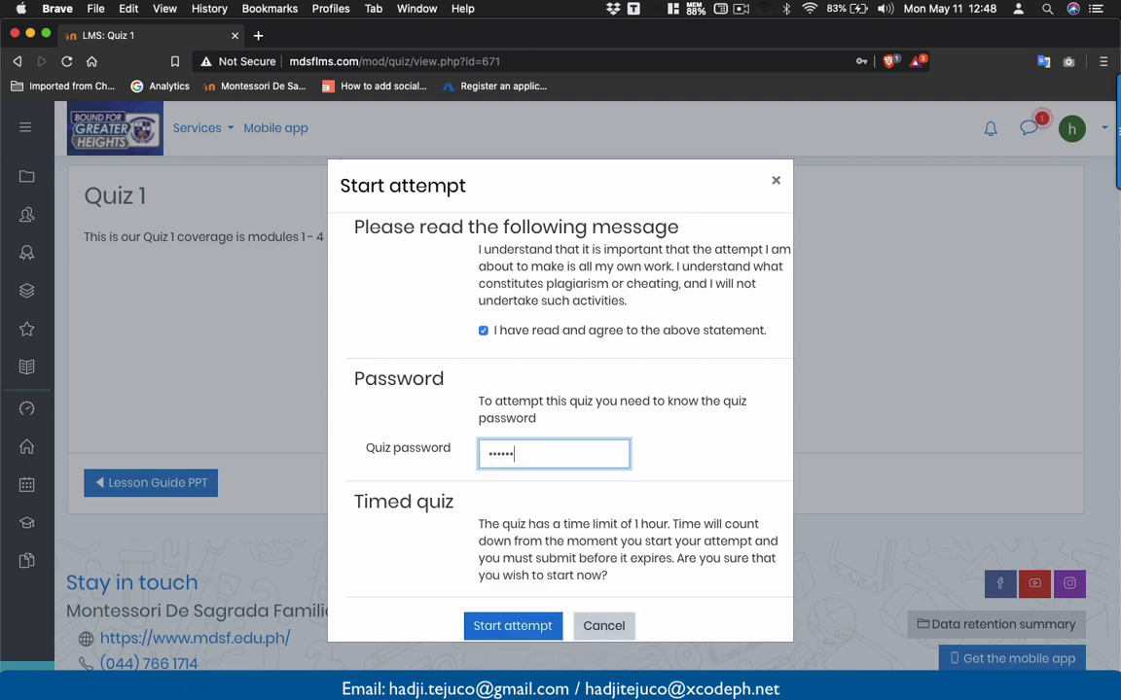
type("•")
left_click(670, 524)
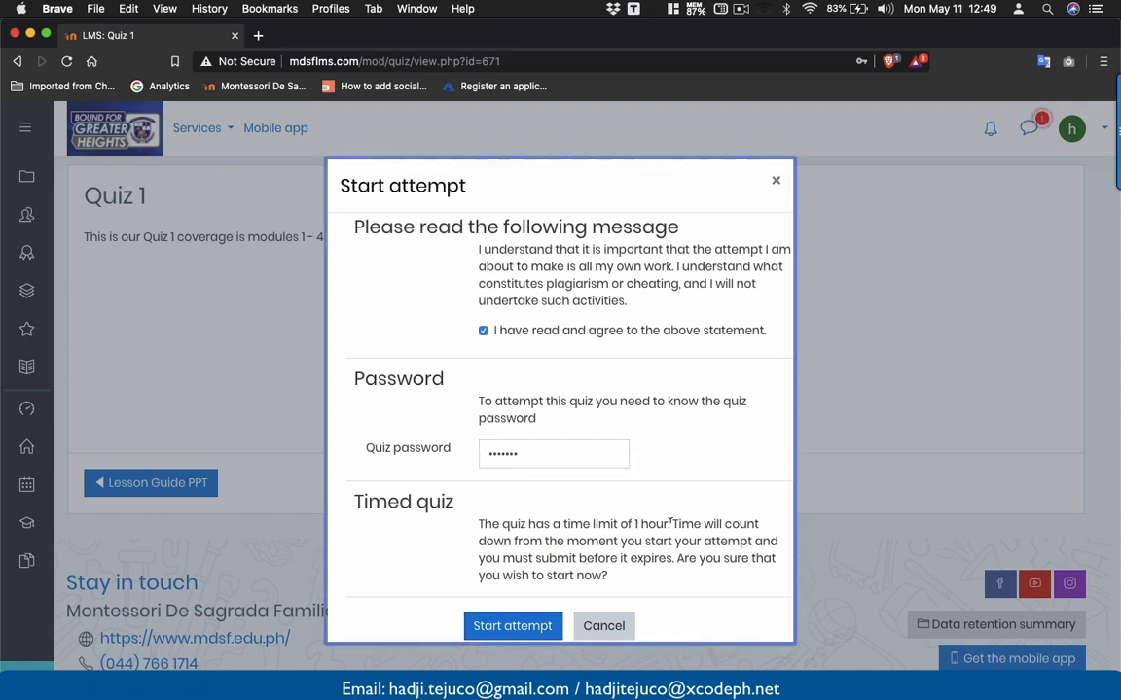
left_click(532, 630)
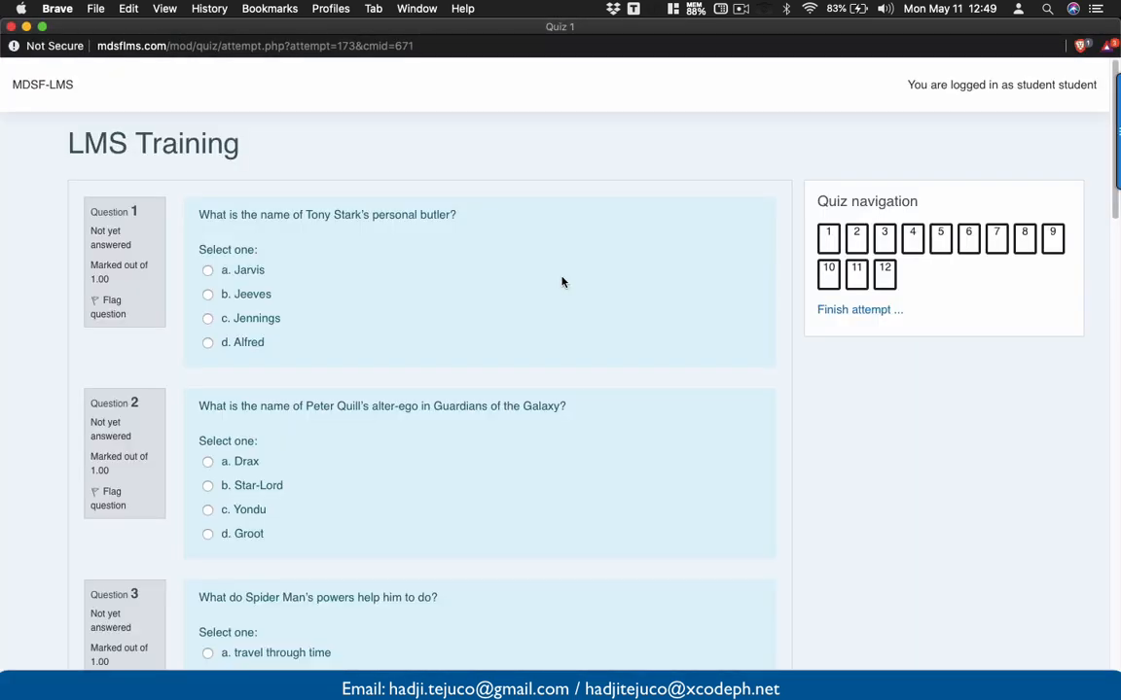
- Minimise the course page and maximise the quiz attempt window to fill the screen
left_click_drag(506, 26, 523, 258)
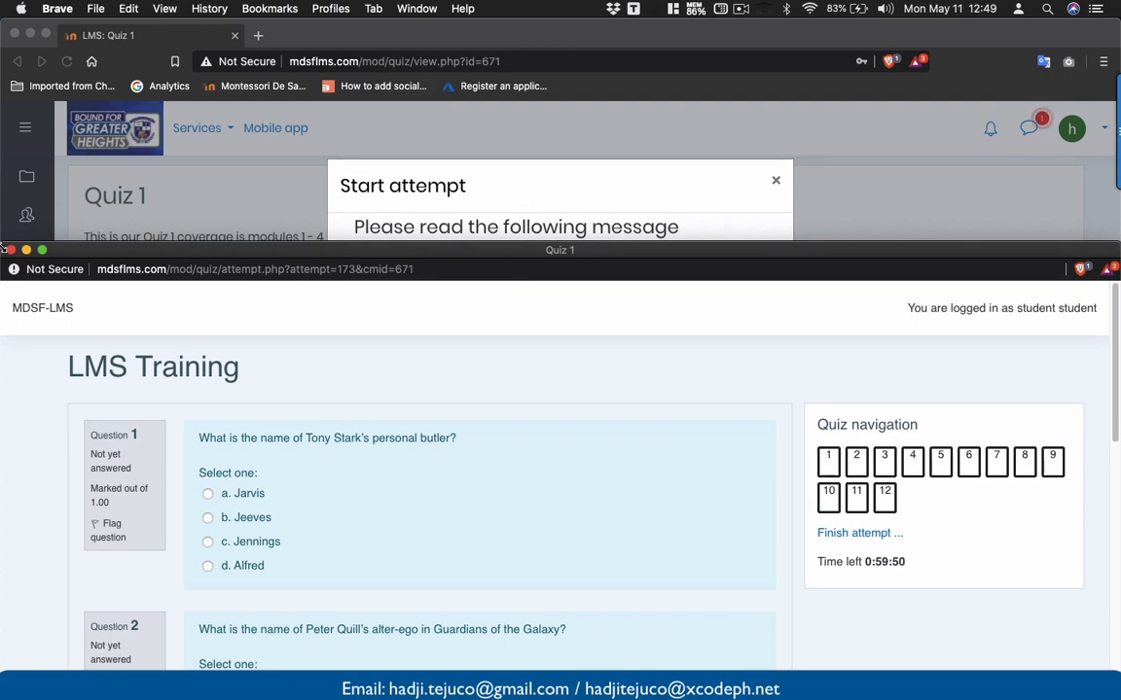
left_click_drag(2, 242, 36, 340)
left_click(205, 218)
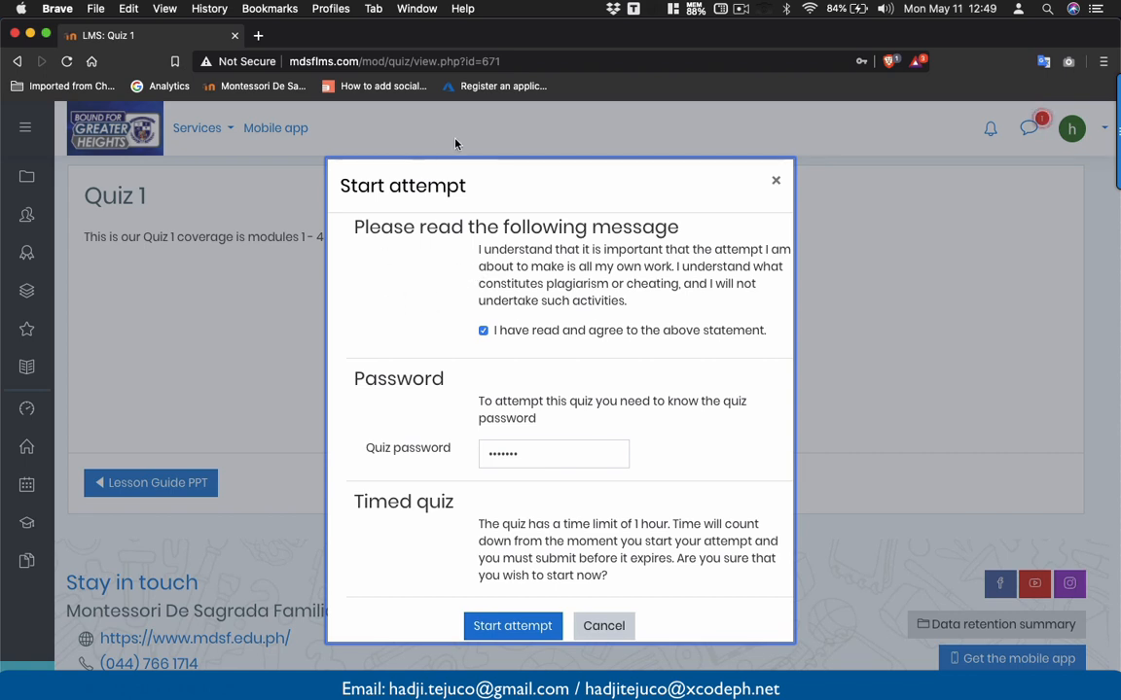
left_click(413, 175)
left_click(30, 35)
left_click_drag(354, 318, 342, 133)
double_click(343, 132)
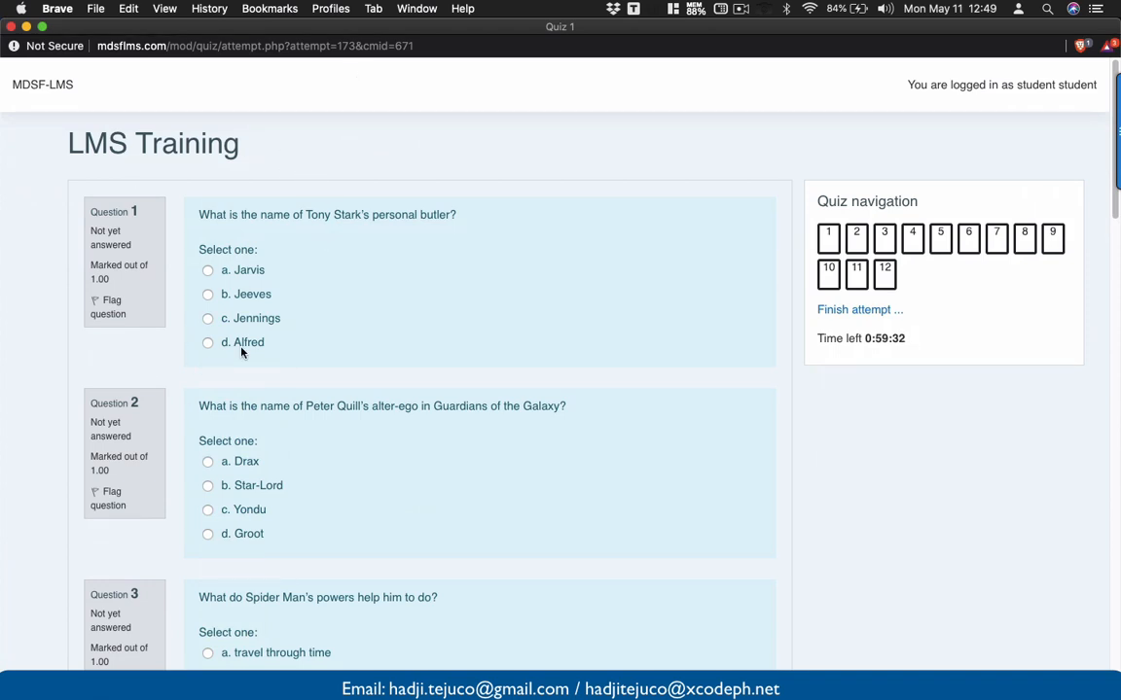
- Answer Questions 1–3 (Jarvis, Star-Lord, travel through time), flagging Question 2 for review
scroll(216, 307, "down", 3)
scroll(387, 274, "up", 3)
scroll(199, 284, "down", 1)
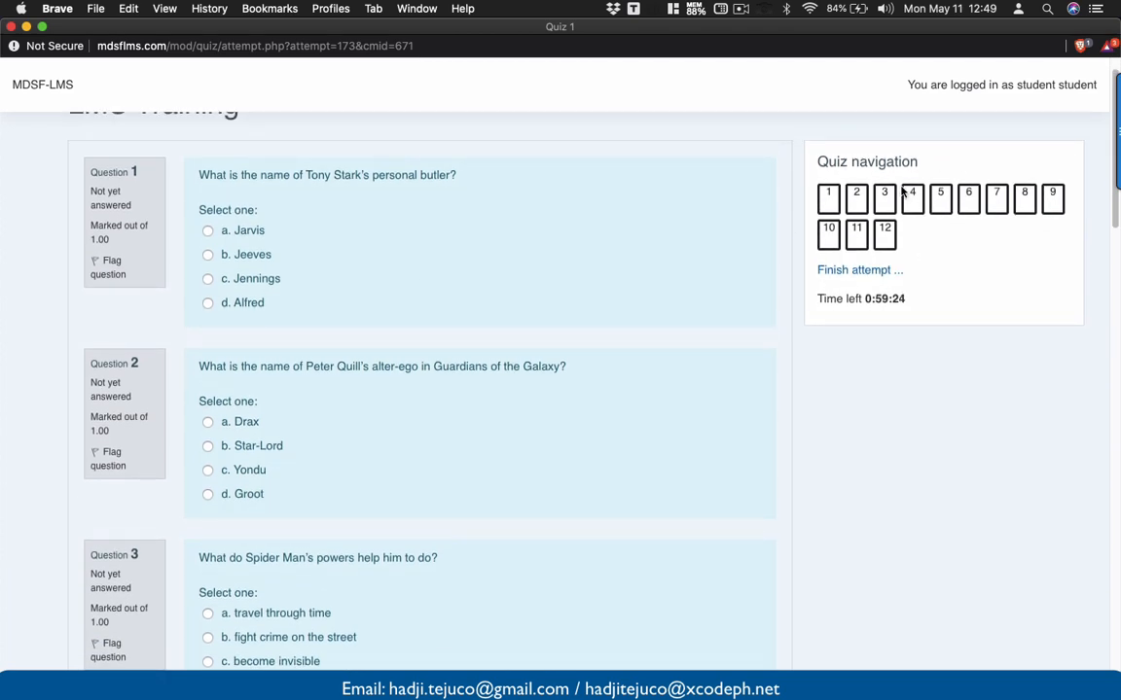
left_click(875, 204)
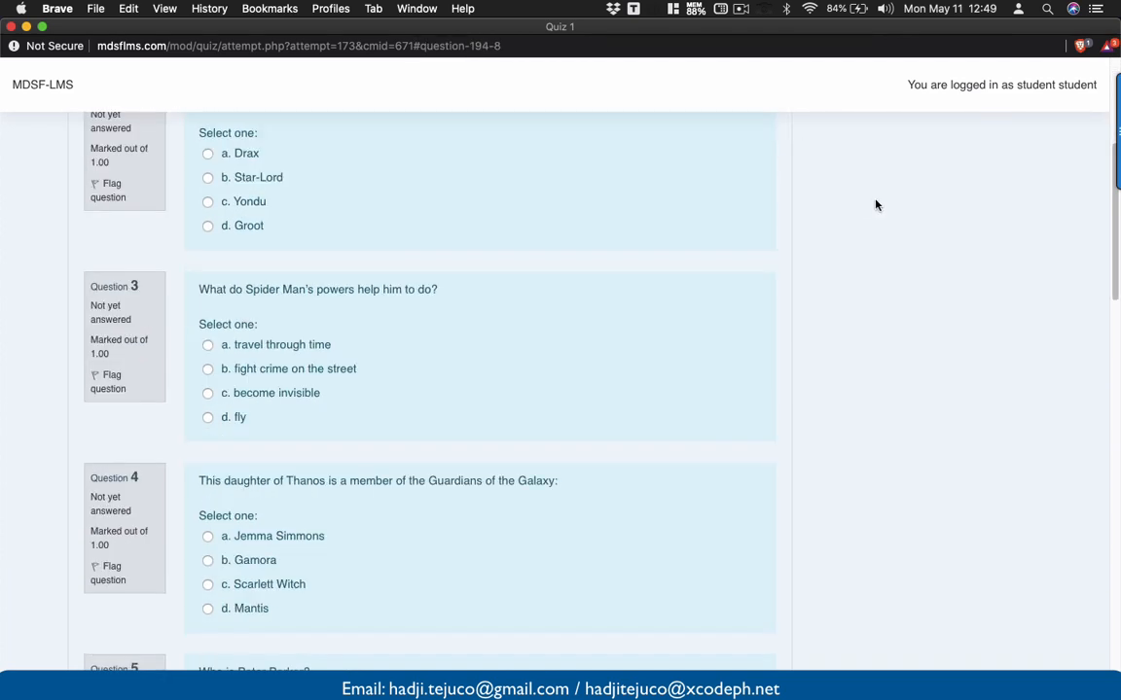
scroll(856, 214, "up", 5)
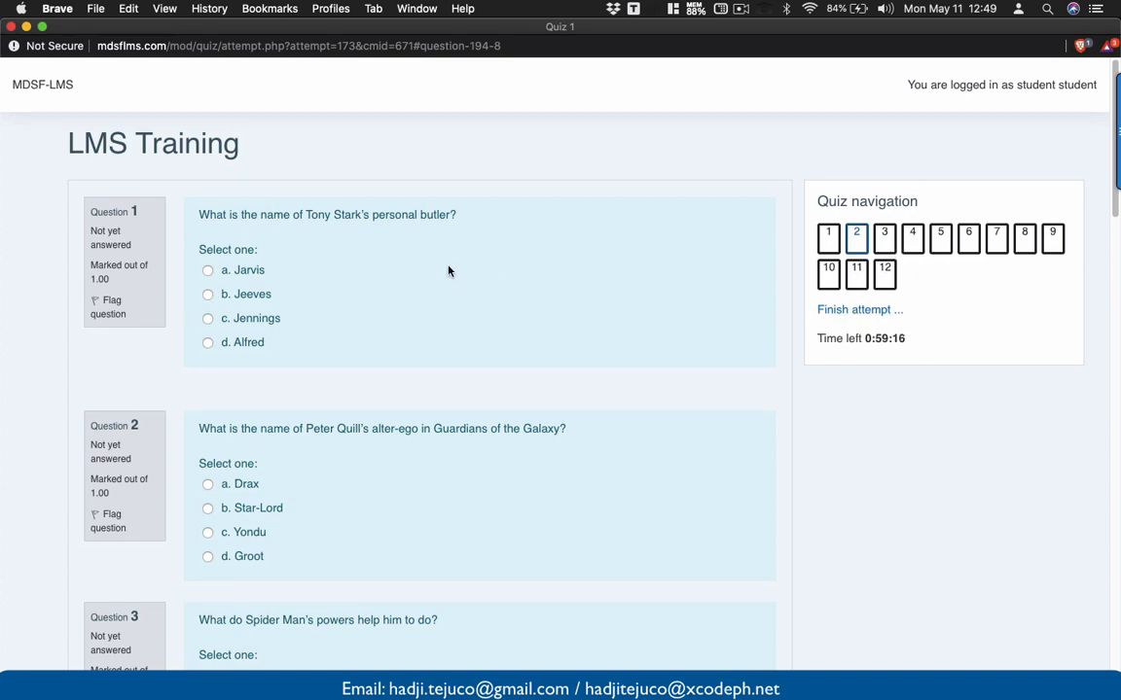
scroll(449, 271, "down", 1)
scroll(449, 271, "up", 1)
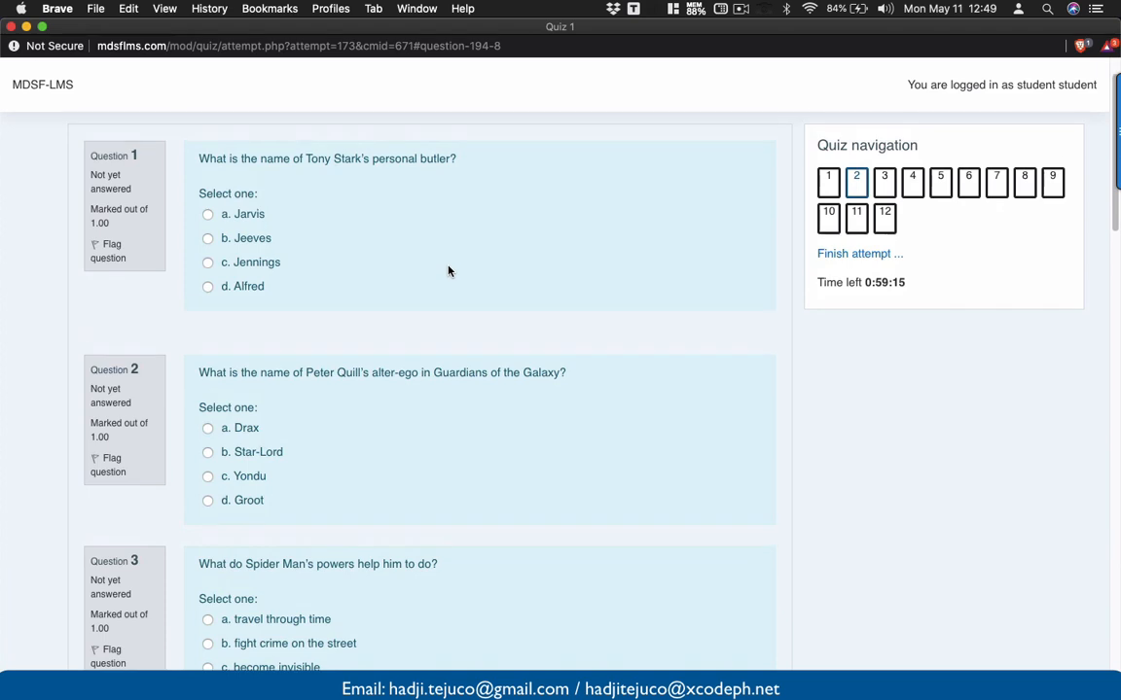
left_click(213, 215)
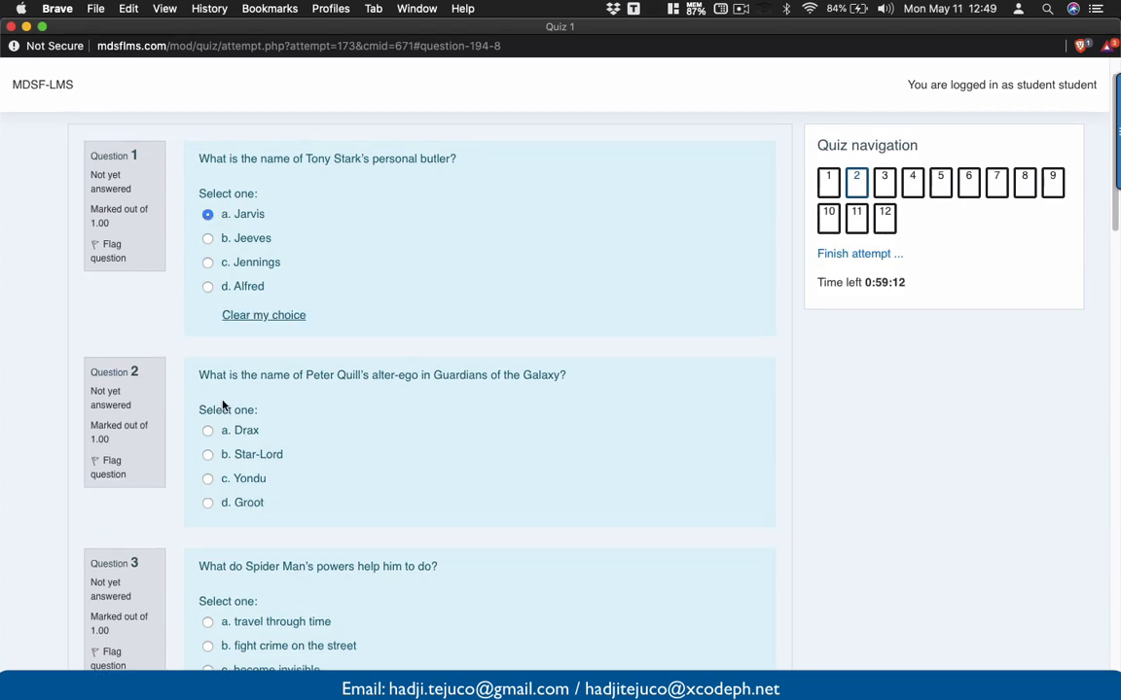
scroll(223, 404, "down", 2)
scroll(223, 406, "down", 1)
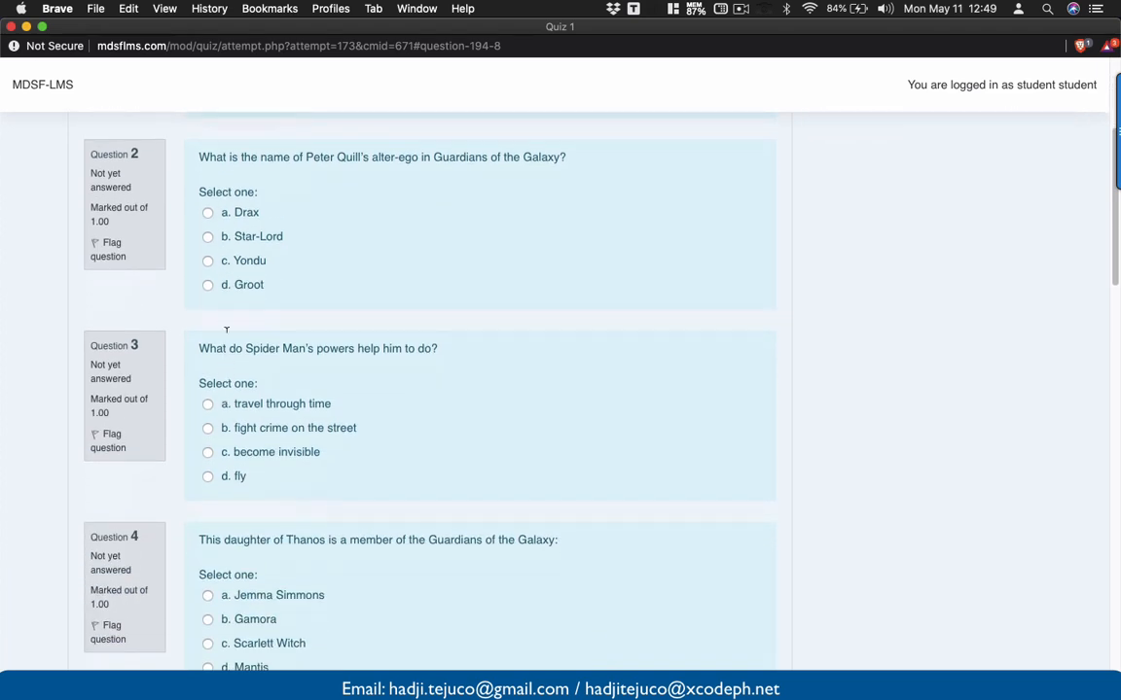
left_click(209, 237)
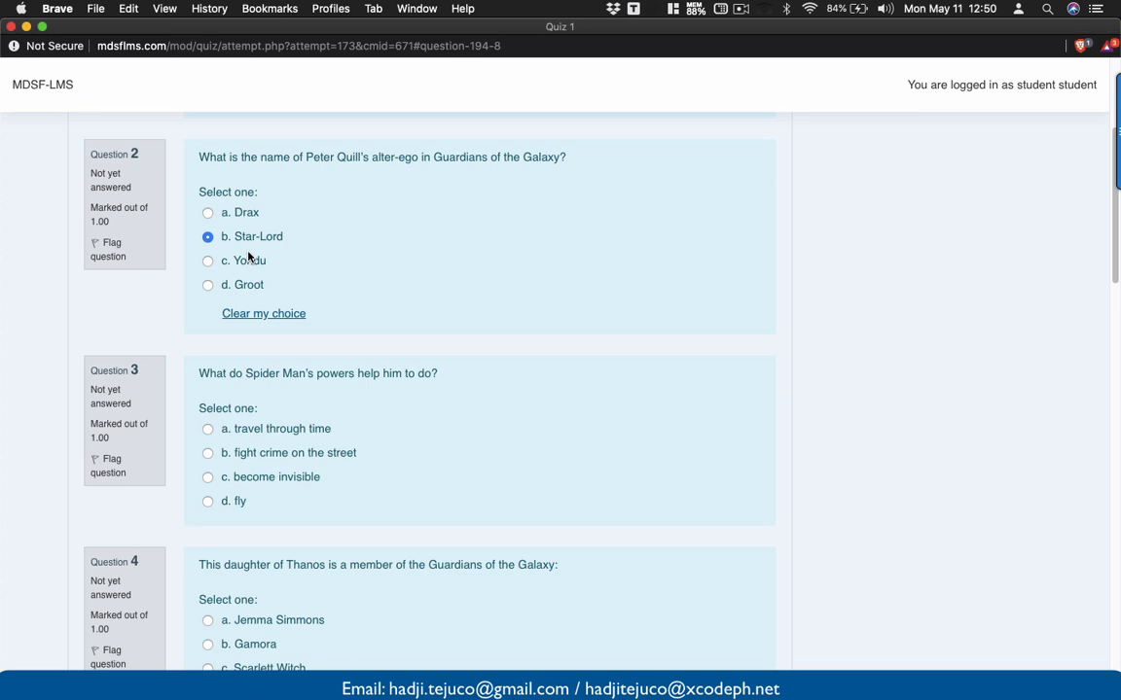
left_click(109, 247)
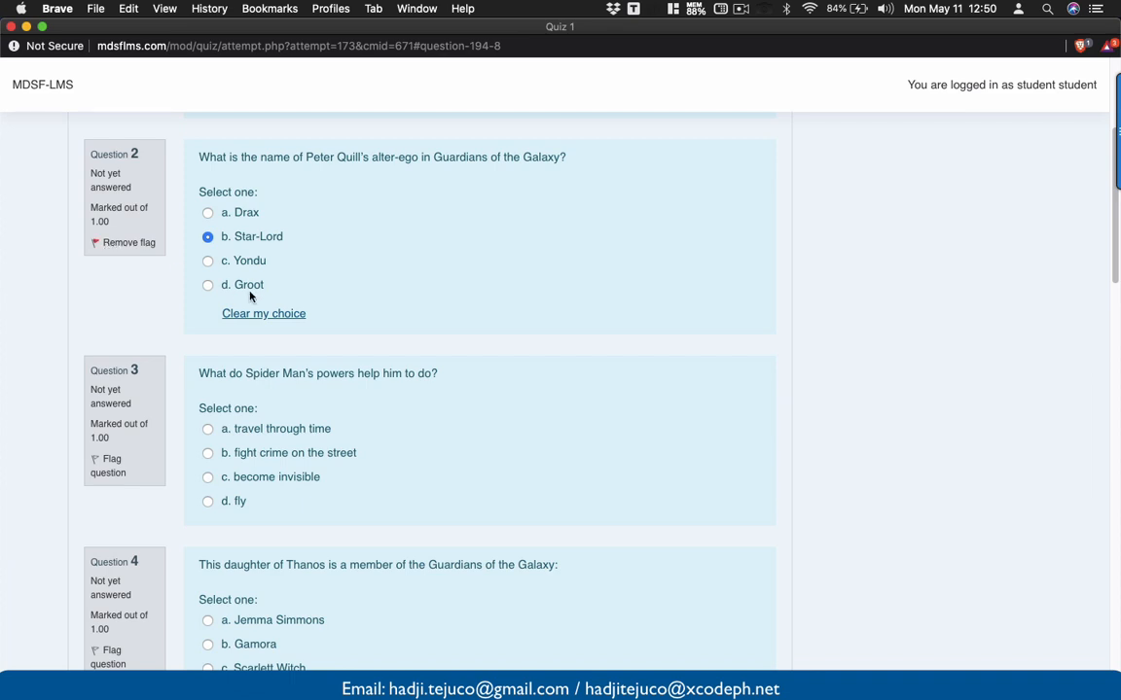
left_click(209, 430)
- Answer Questions 4–7 with Jemma Simmons, Hulk, Bucky Barnes and Howard Stark
scroll(219, 432, "down", 2)
scroll(239, 437, "down", 3)
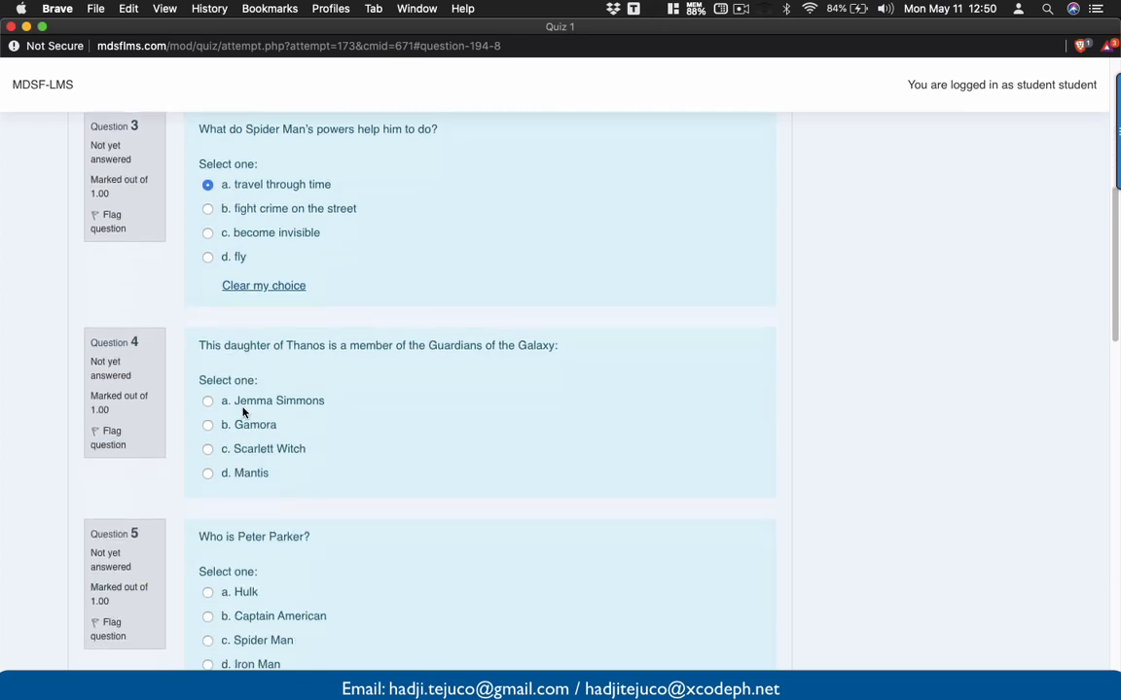
left_click(210, 382)
scroll(214, 418, "down", 4)
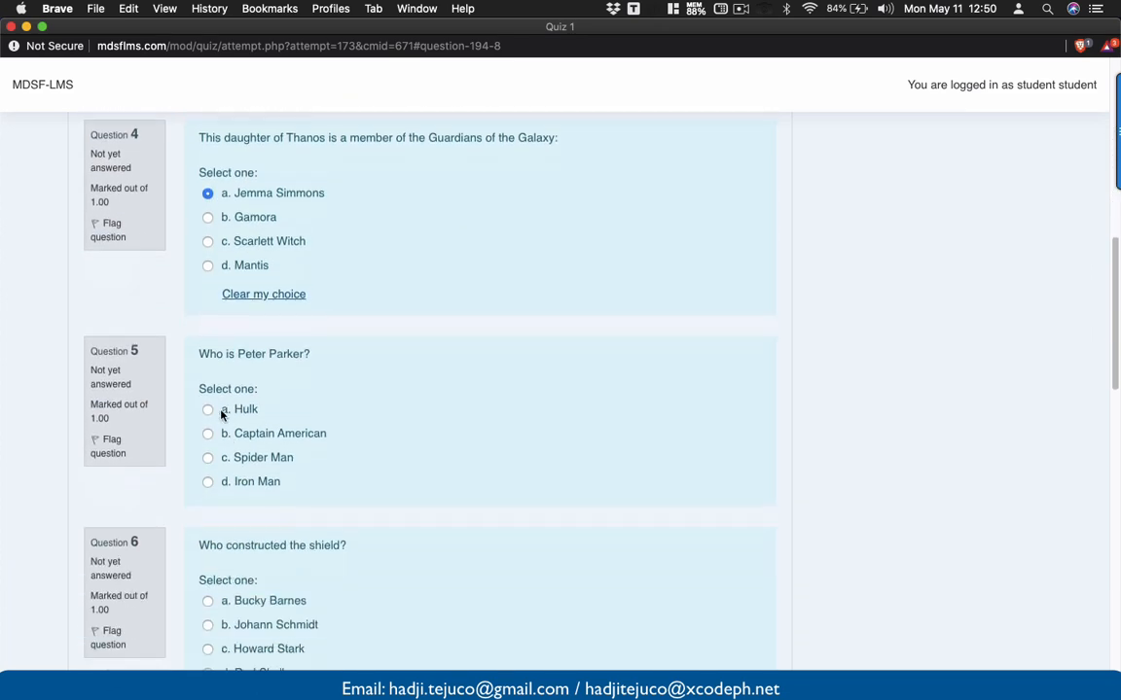
left_click(212, 413)
scroll(213, 420, "down", 4)
left_click(207, 458)
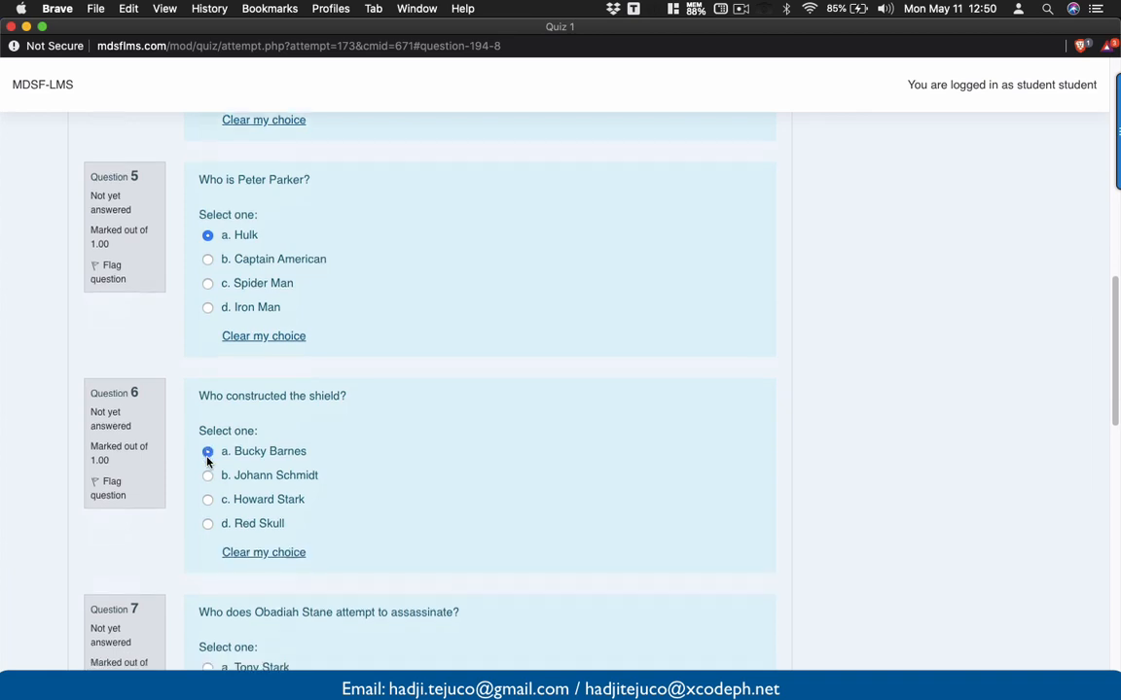
scroll(208, 428, "down", 7)
left_click(208, 389)
- Answer Questions 9–12 (spaghetti, Edwin Jarvis, False, HYDRA) and finish the attempt
scroll(207, 394, "down", 4)
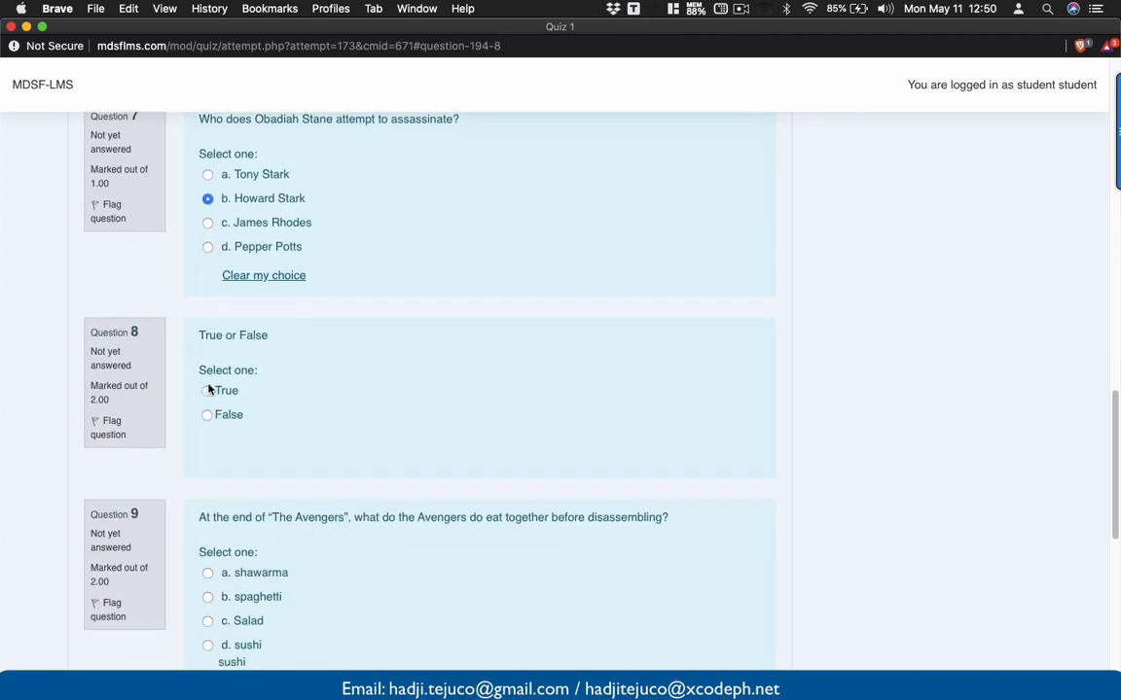
scroll(209, 391, "down", 5)
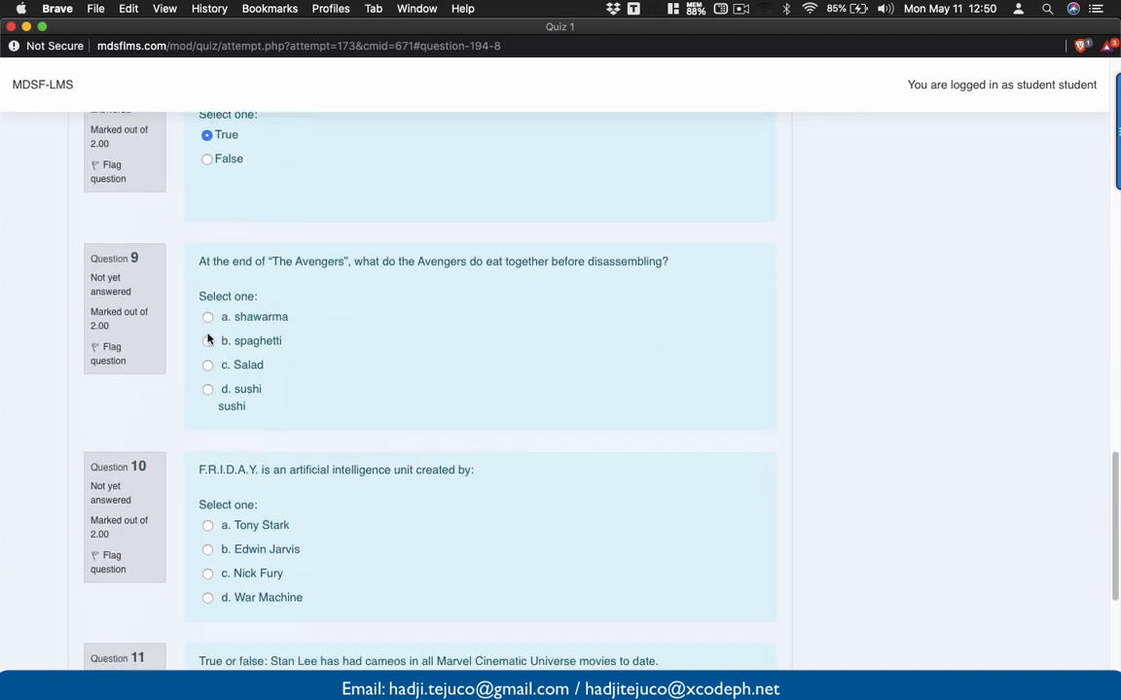
left_click(207, 342)
scroll(214, 389, "down", 3)
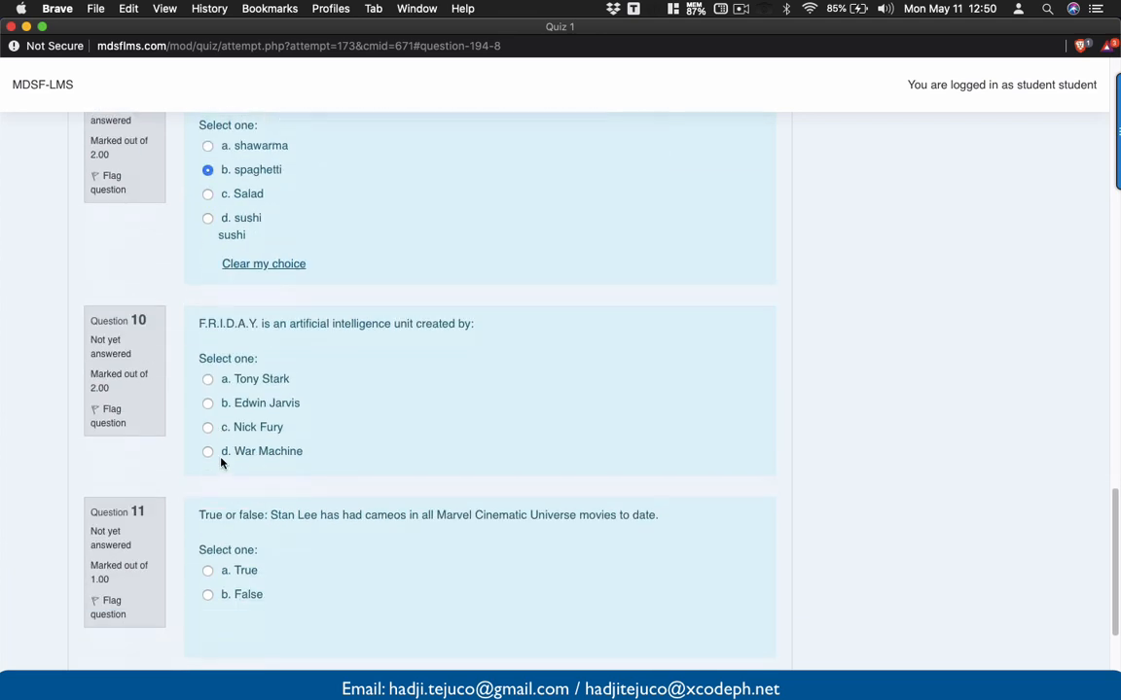
left_click(209, 400)
scroll(211, 406, "down", 5)
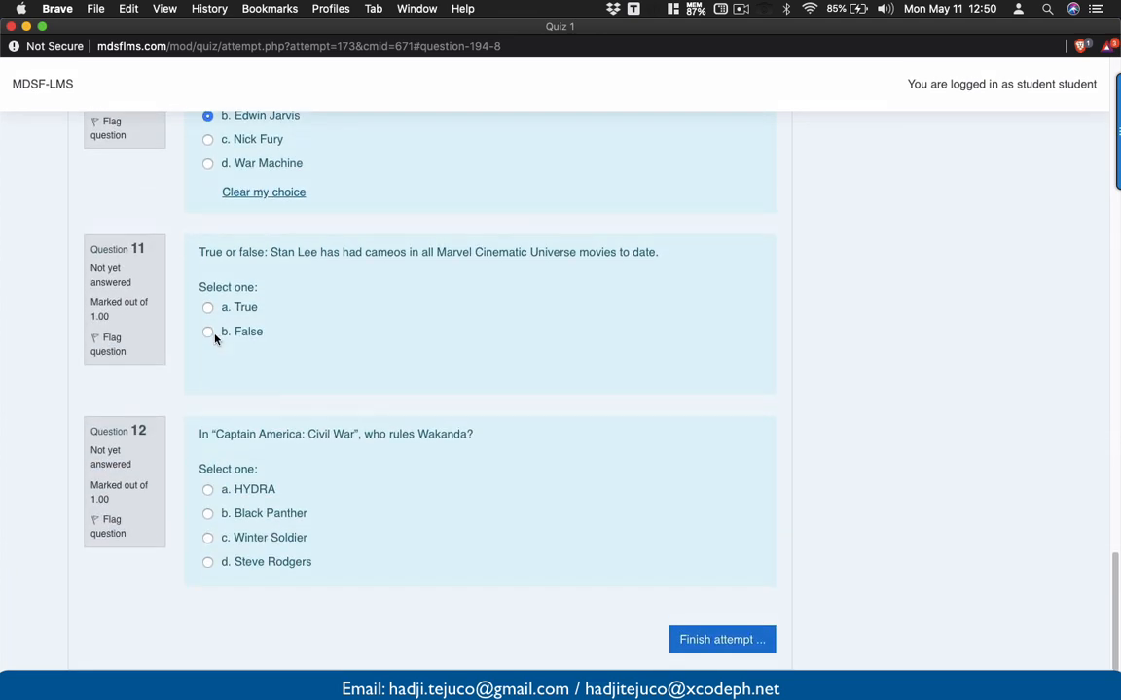
left_click(207, 332)
left_click(208, 490)
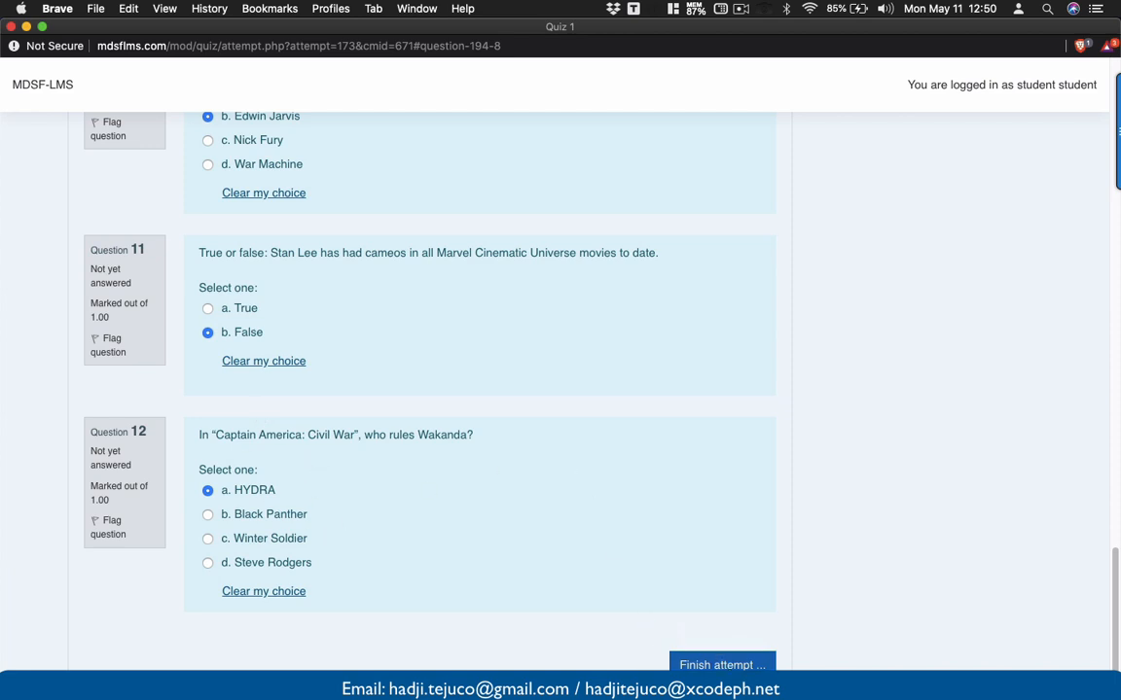
left_click(730, 665)
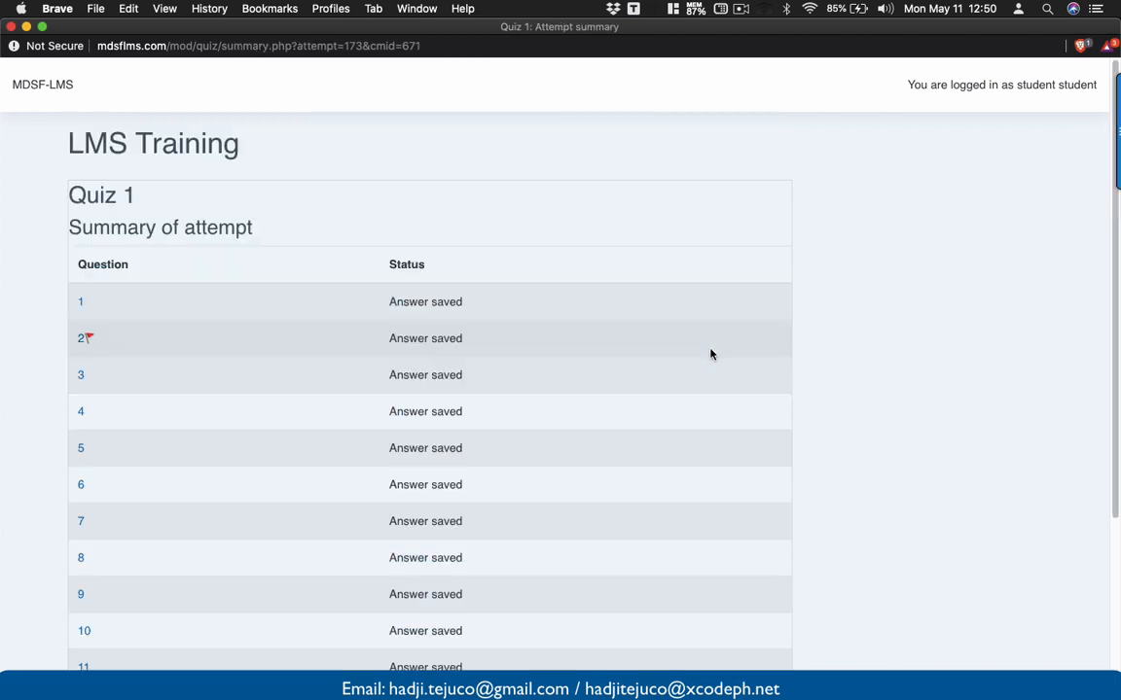
- Go back from the attempt summary to question 2 and remove its flag
scroll(661, 418, "down", 4)
scroll(649, 435, "up", 3)
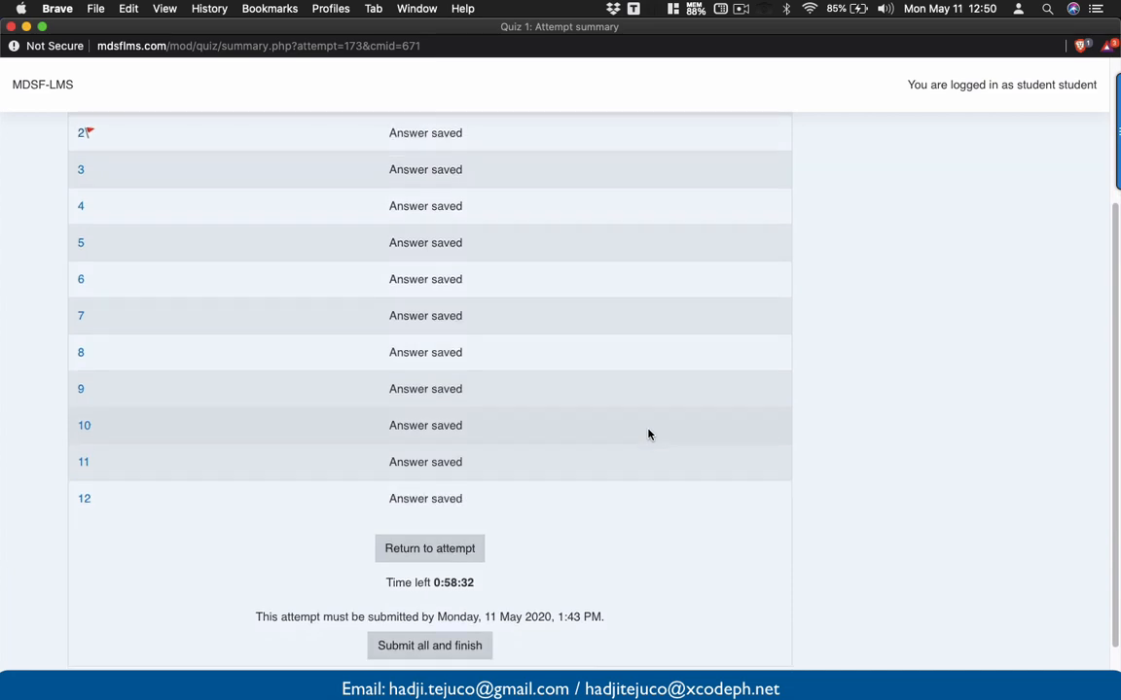
scroll(648, 434, "down", 1)
scroll(649, 434, "down", 4)
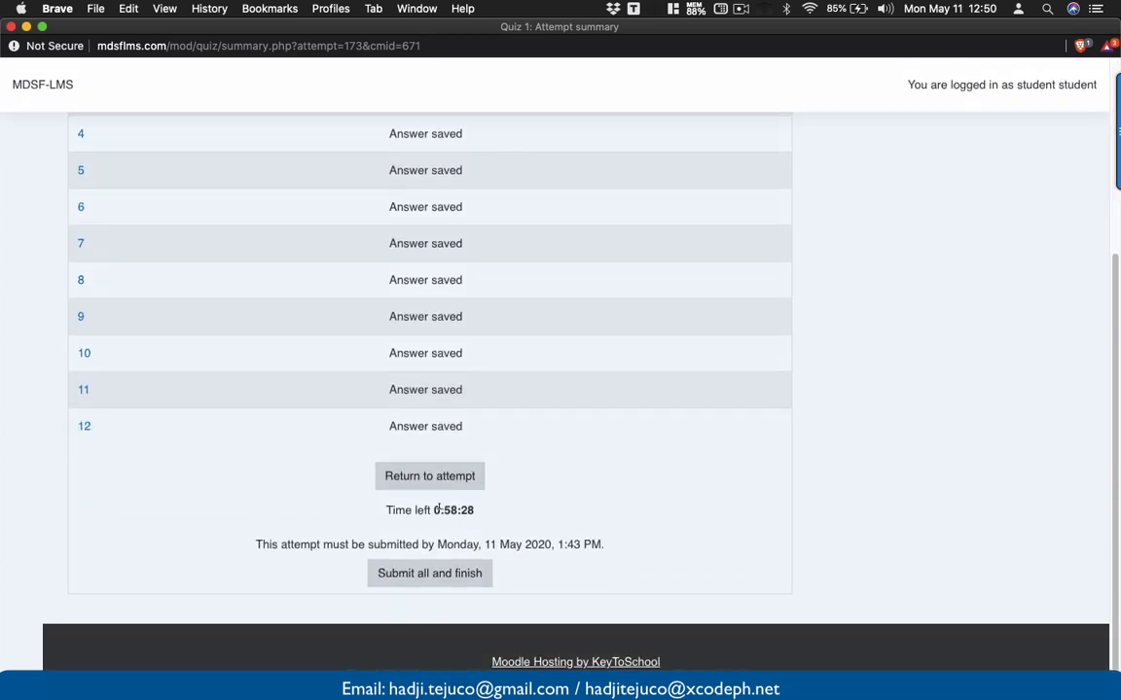
scroll(429, 512, "up", 5)
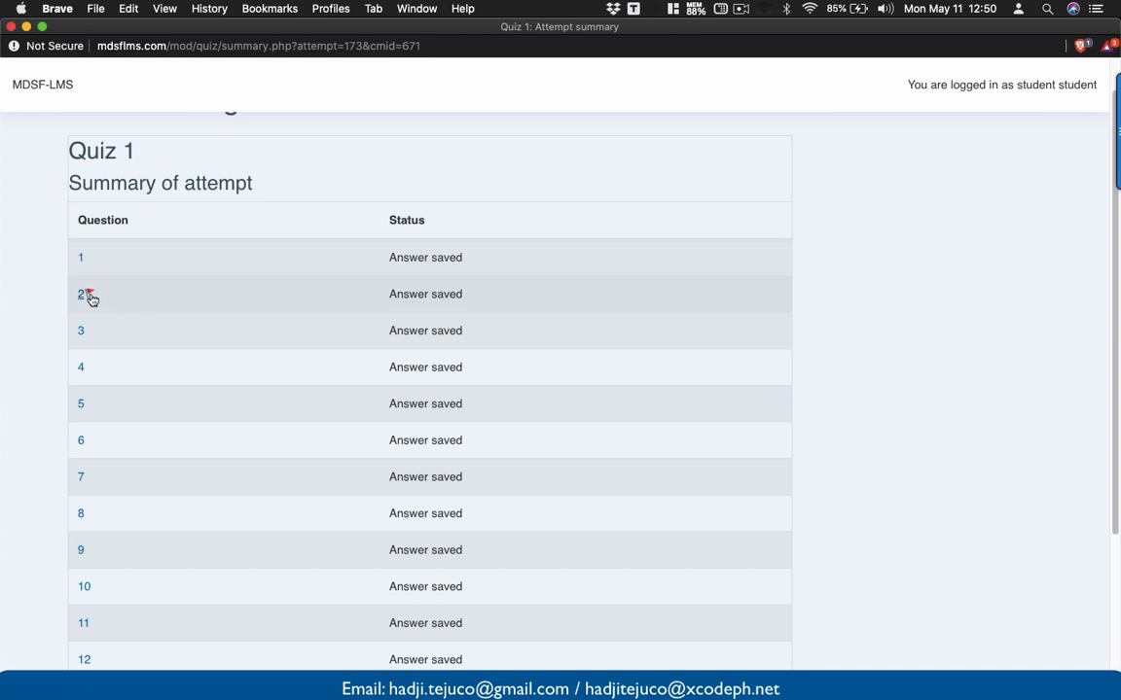
left_click(86, 295)
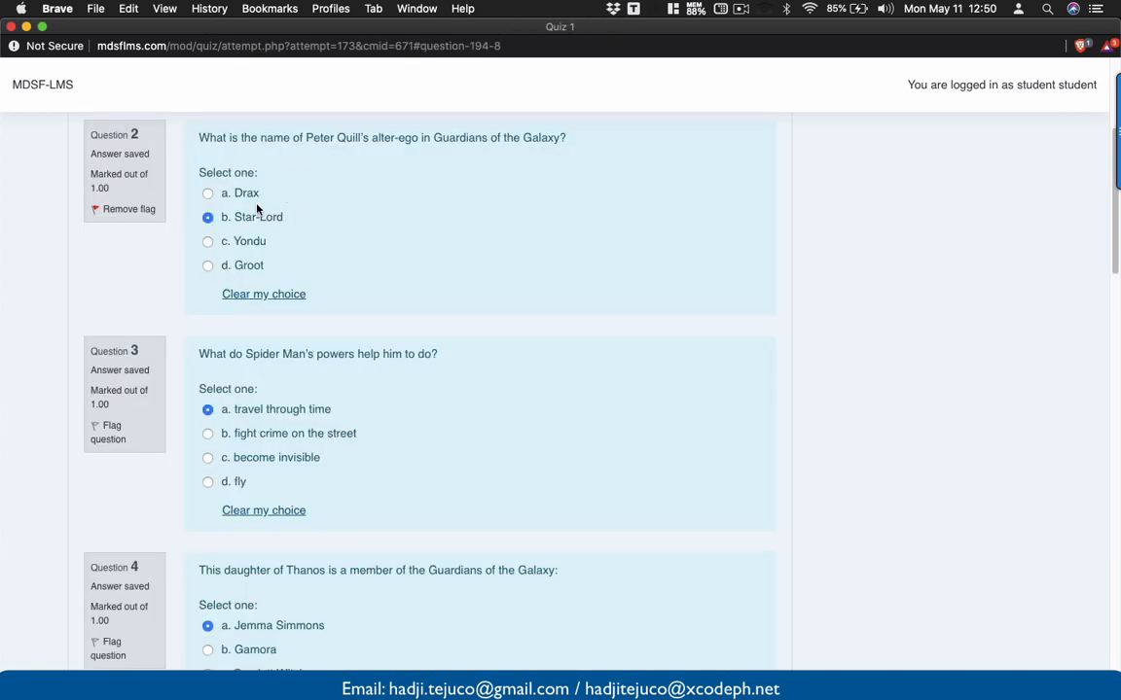
left_click(122, 208)
- Change question 2's answer to 'c. Yondu' and return to the attempt summary
left_click(223, 247)
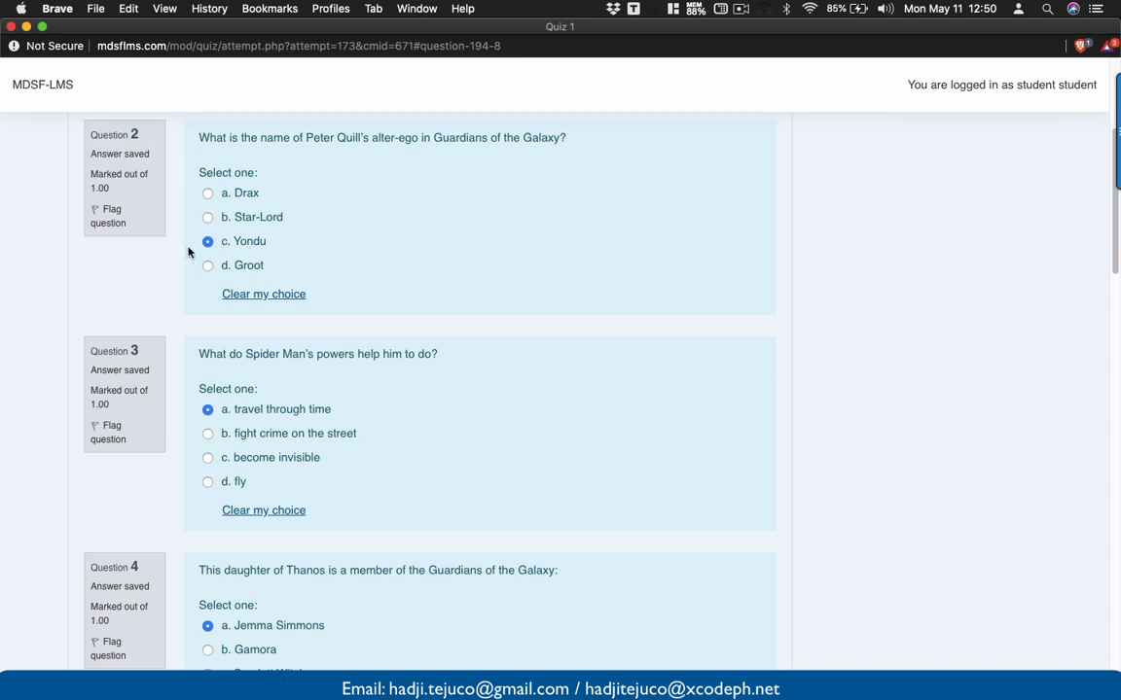
scroll(258, 252, "down", 20)
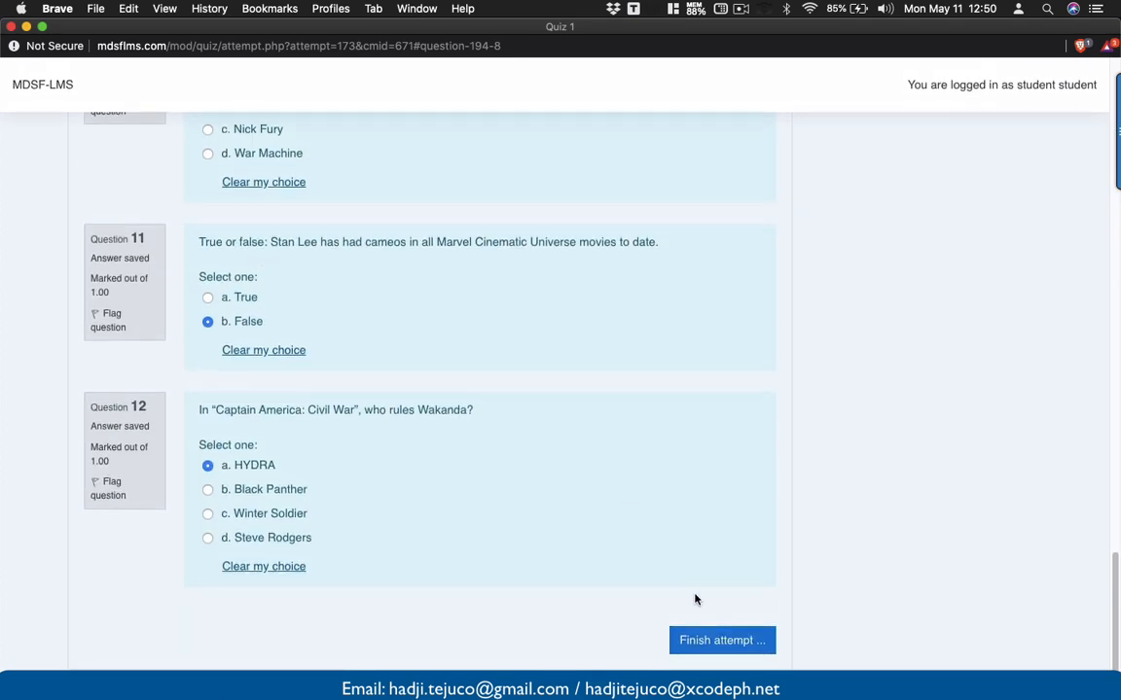
left_click(703, 648)
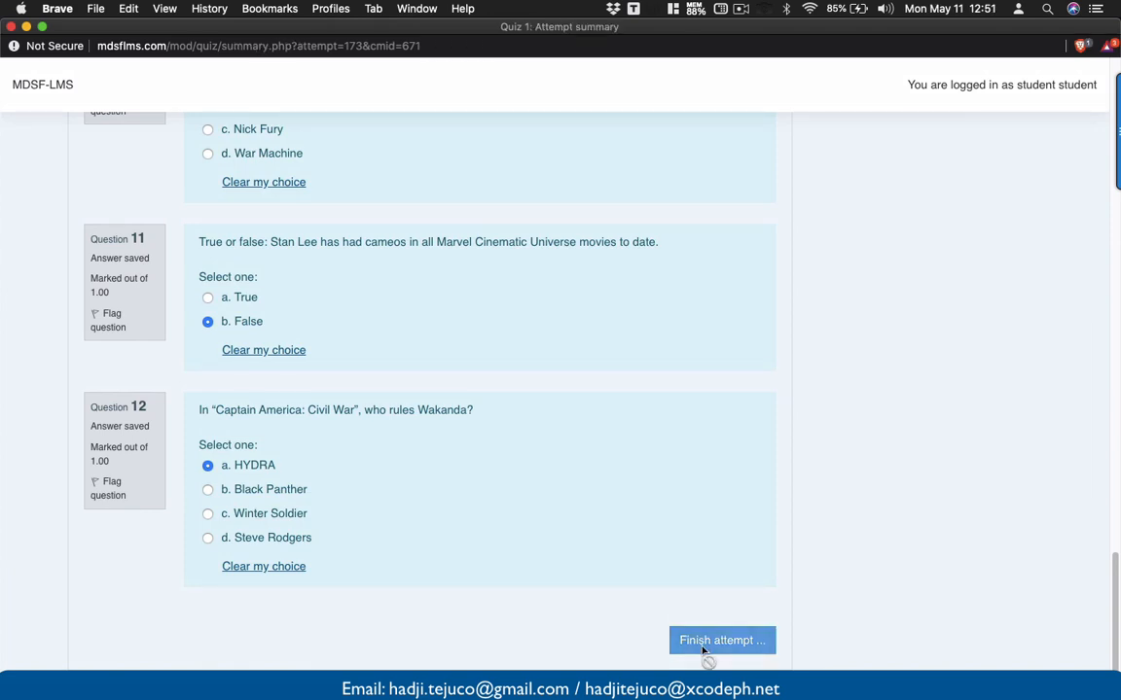
scroll(703, 654, "down", 5)
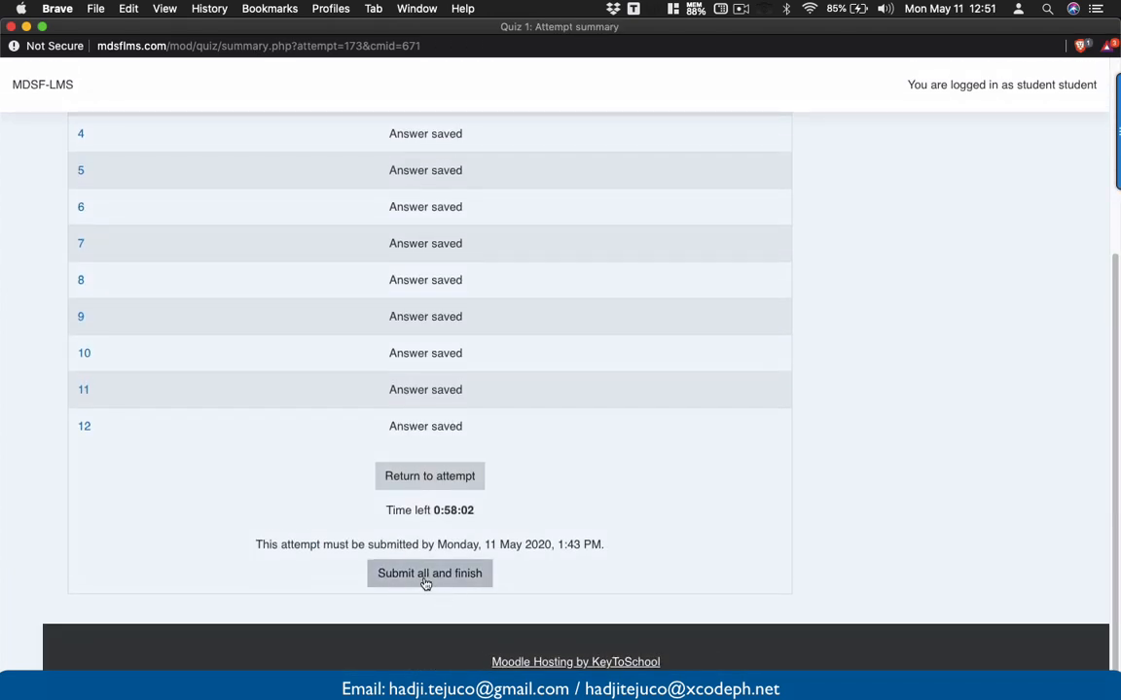
- Submit and confirm the Quiz 1 attempt, then highlight the final grade 3.00/15.00
left_click(425, 580)
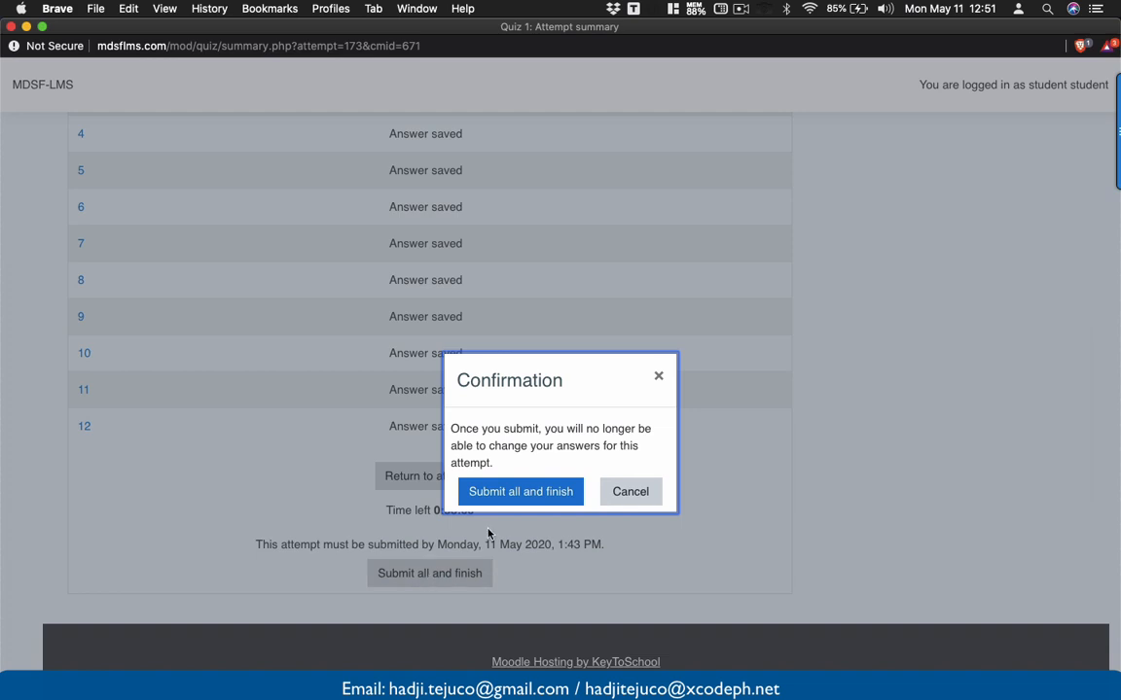
left_click(531, 494)
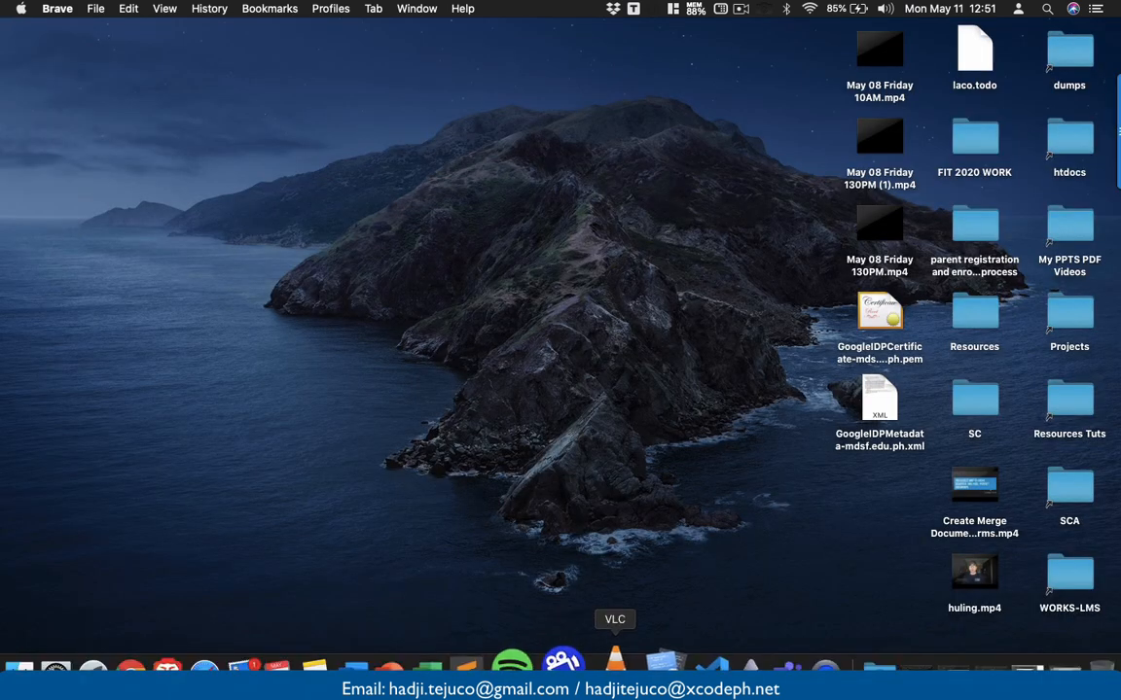
left_click(208, 664)
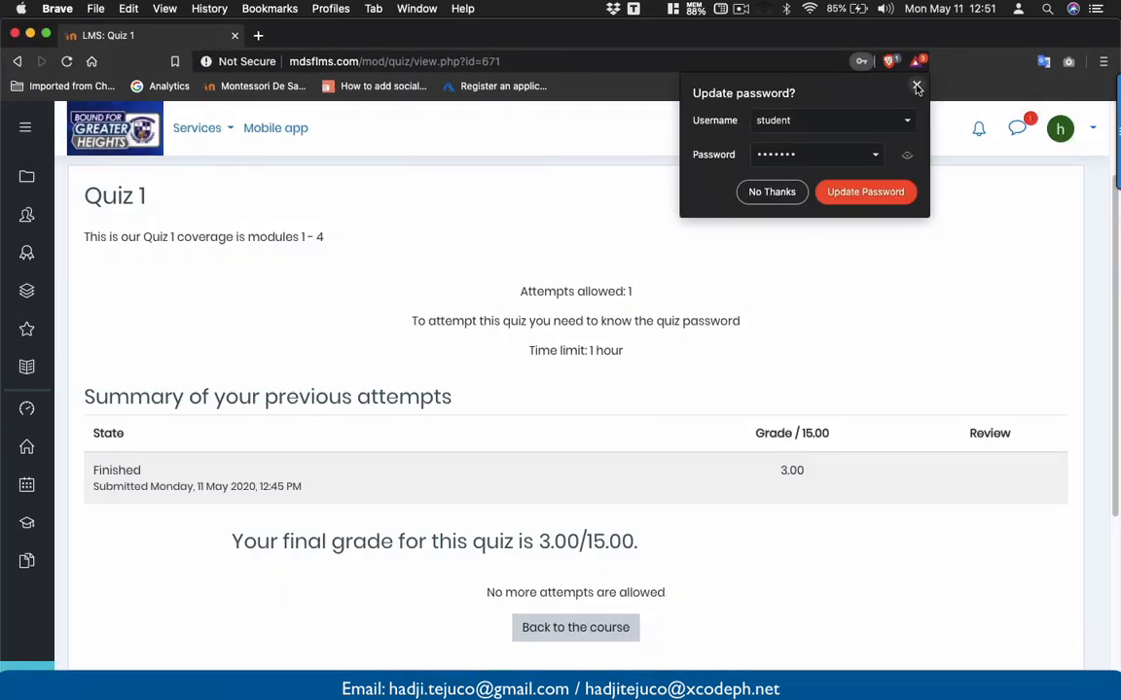
left_click(916, 89)
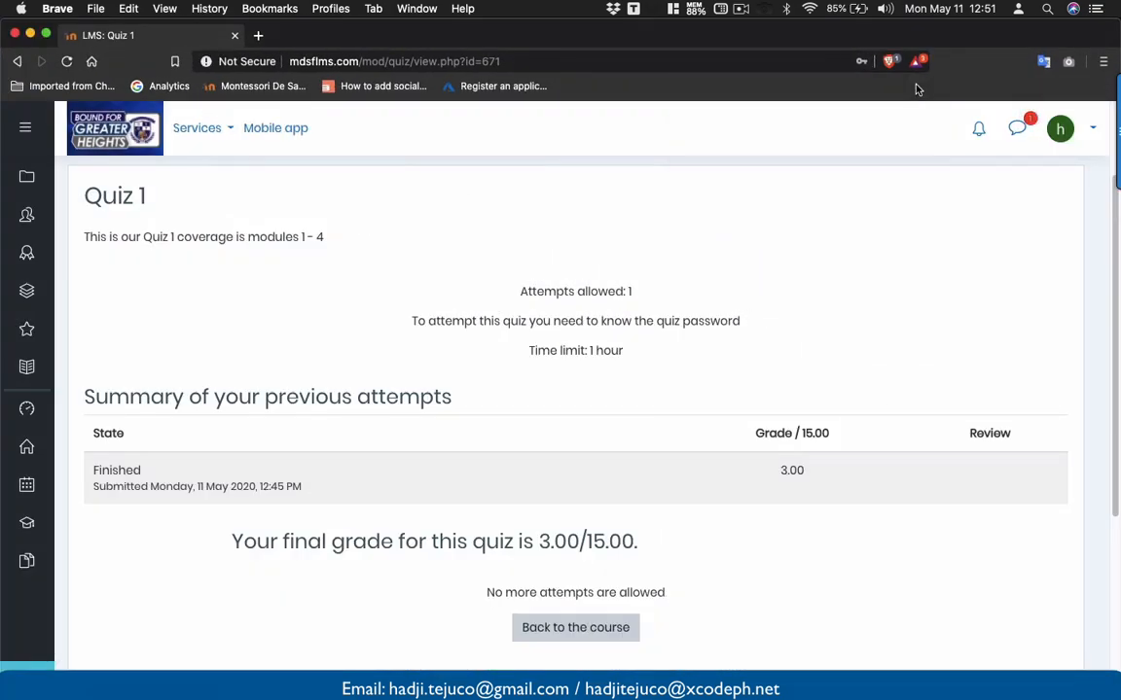
scroll(660, 382, "down", 2)
left_click_drag(636, 463, 520, 463)
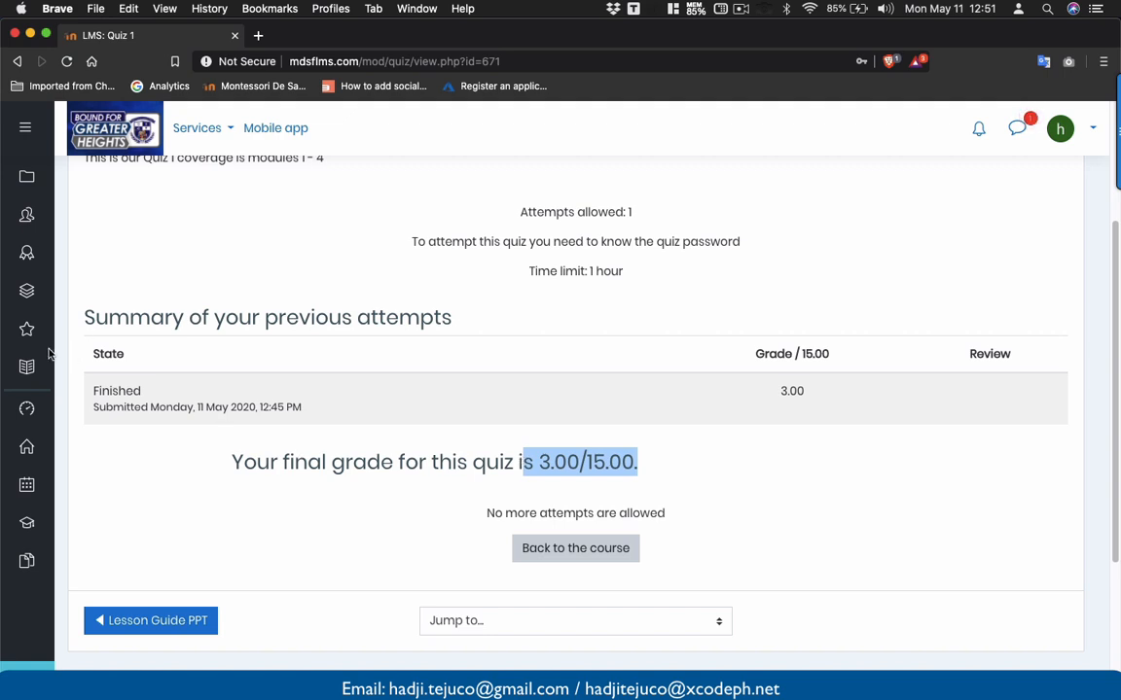
- Check the student's grade report showing Quiz 1 at 3.00, then log out
left_click(21, 370)
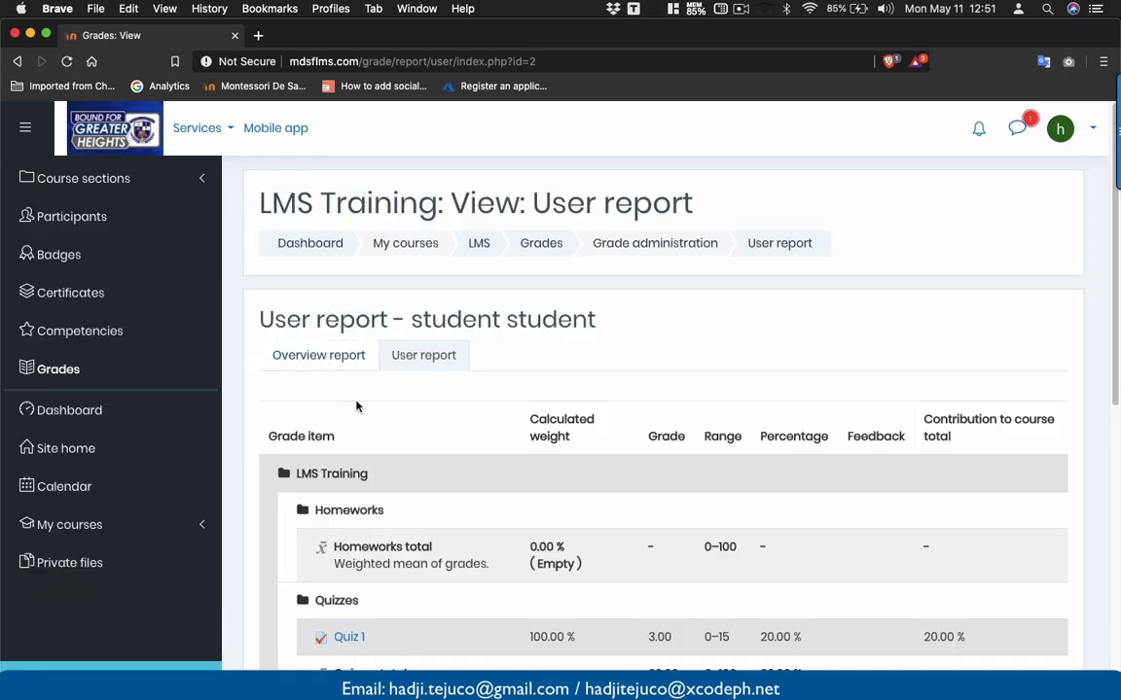
scroll(355, 406, "down", 5)
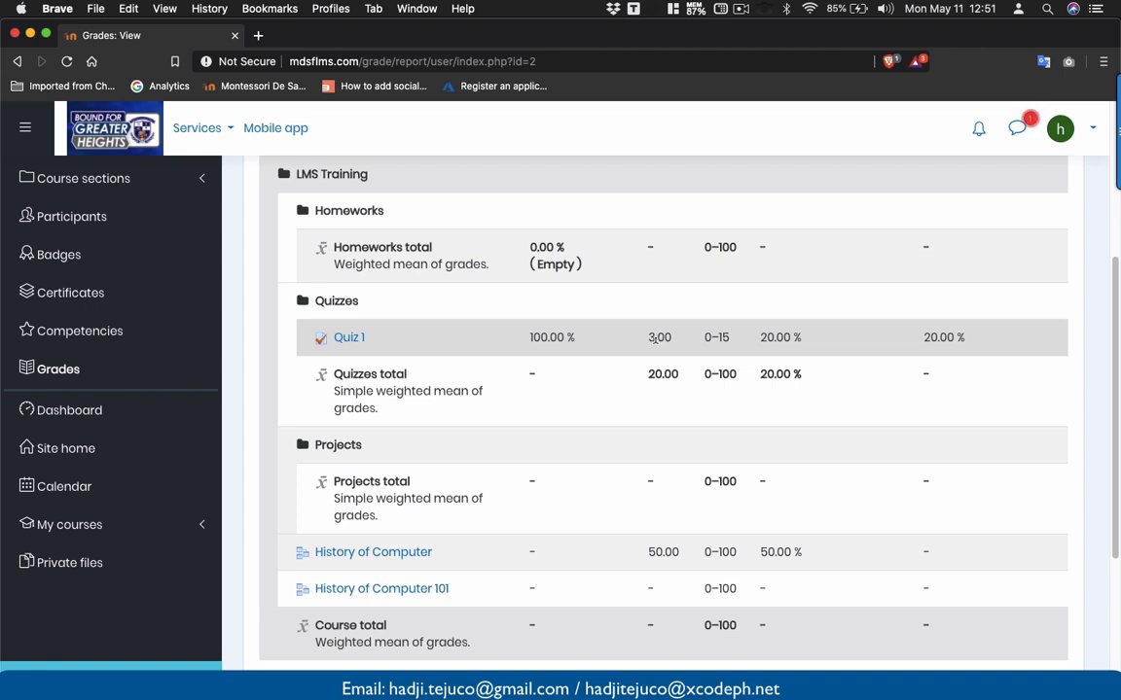
left_click(1081, 136)
left_click(1022, 341)
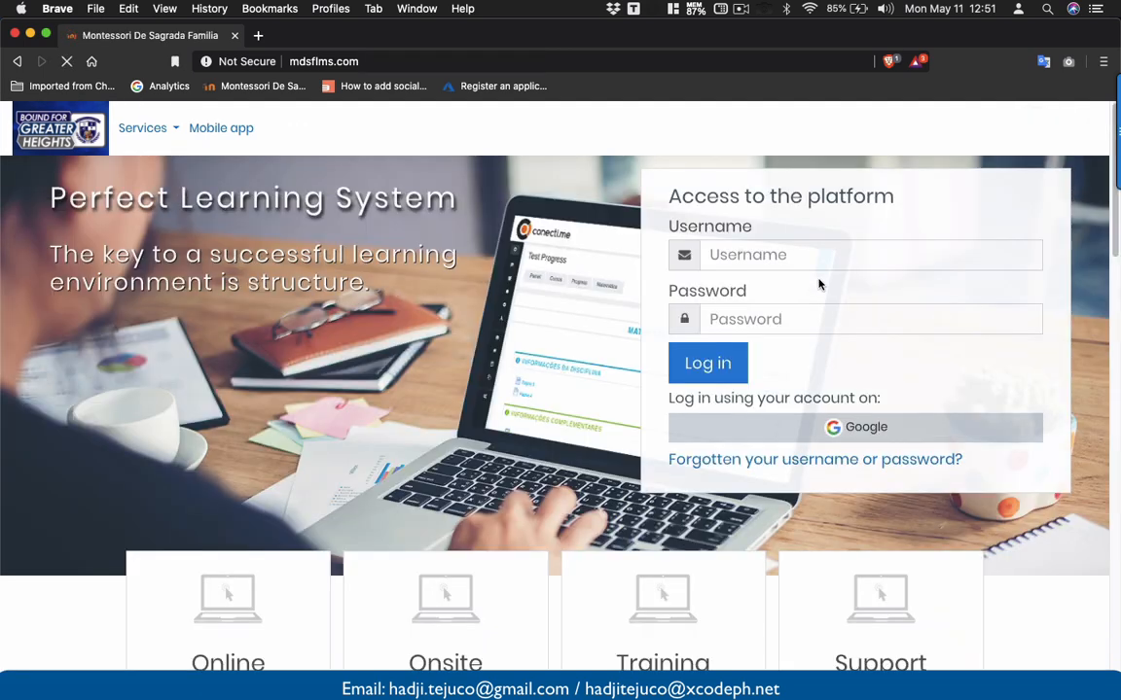
- Log in using the saved teacher account login
left_click(738, 266)
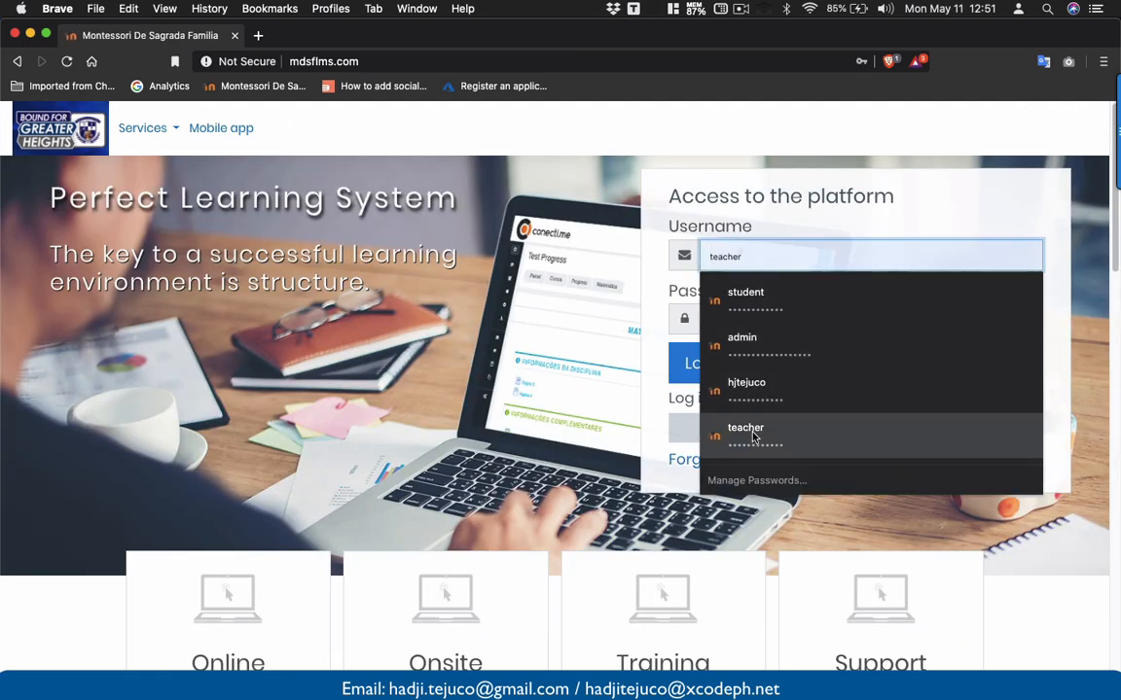
left_click(754, 436)
left_click(718, 373)
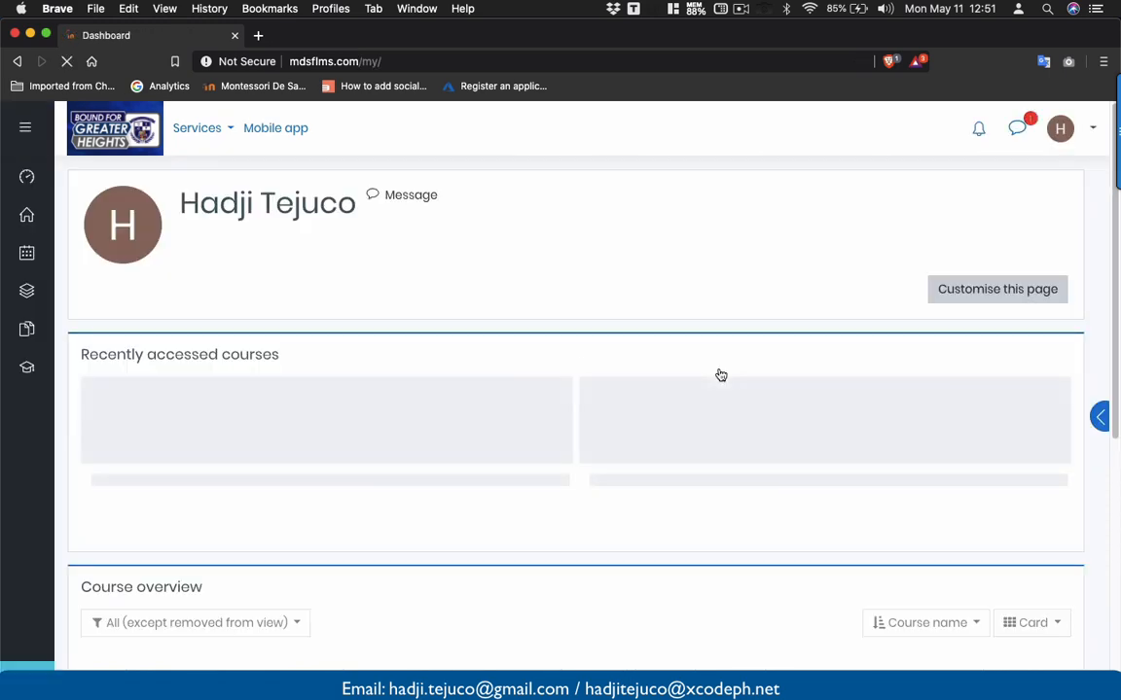
scroll(721, 376, "down", 2)
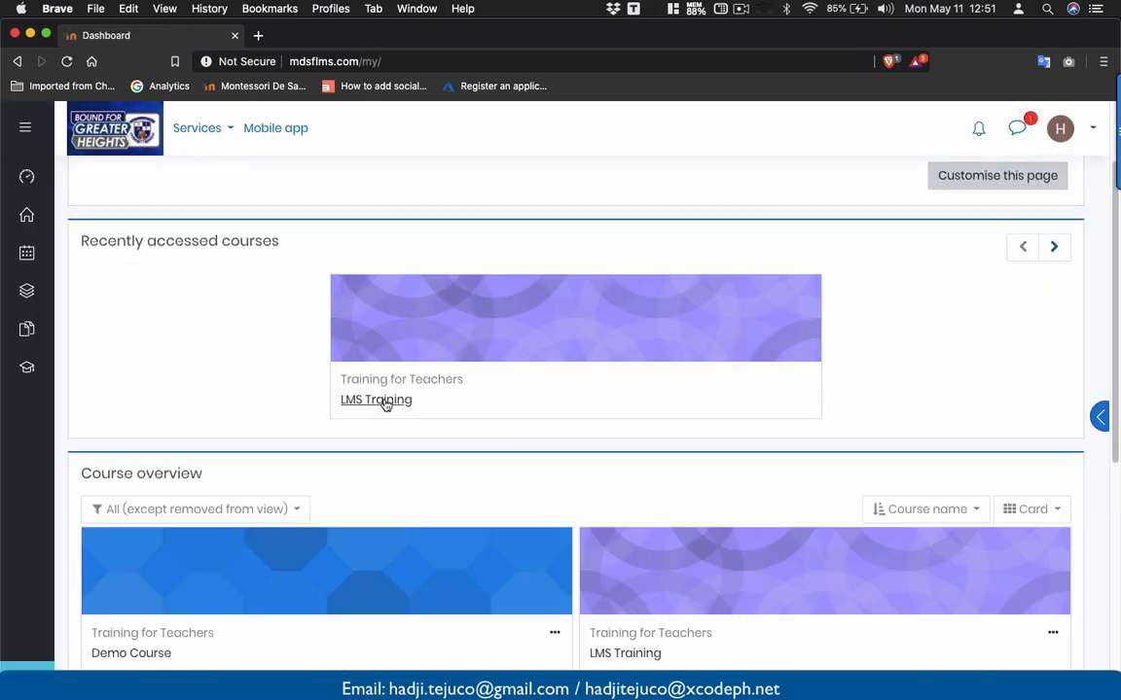
- Open Quiz 1 in LMS Training's Creating quiz section and view its results report for all 53 attempts
left_click(385, 401)
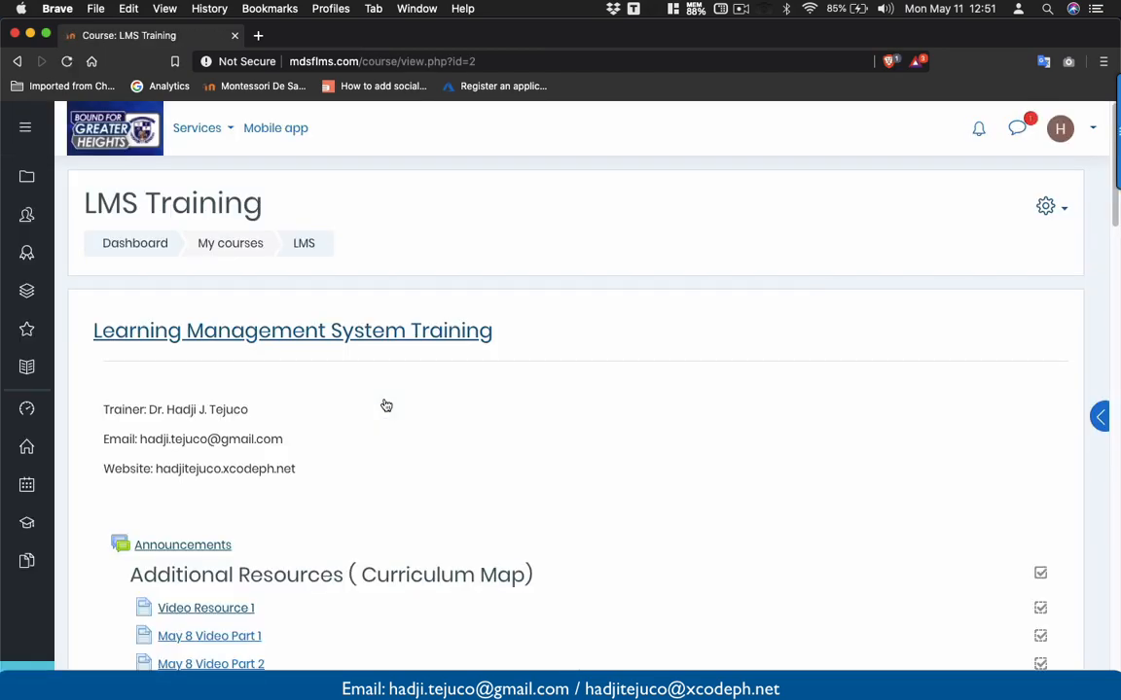
scroll(385, 405, "down", 15)
scroll(385, 405, "down", 10)
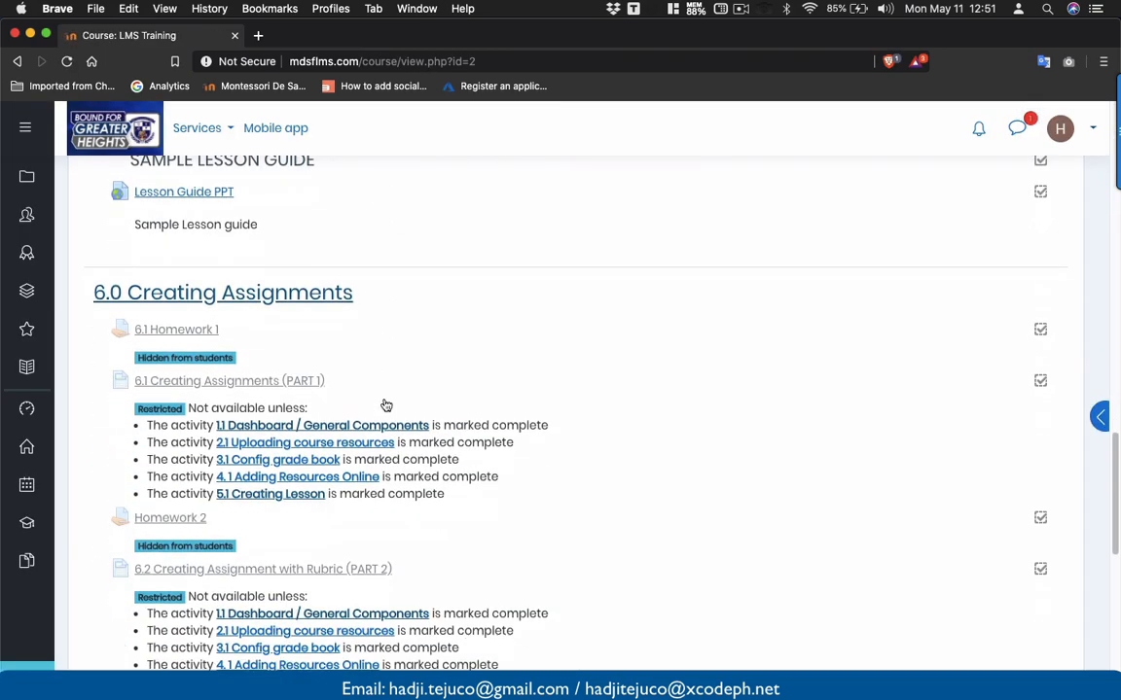
left_click(137, 395)
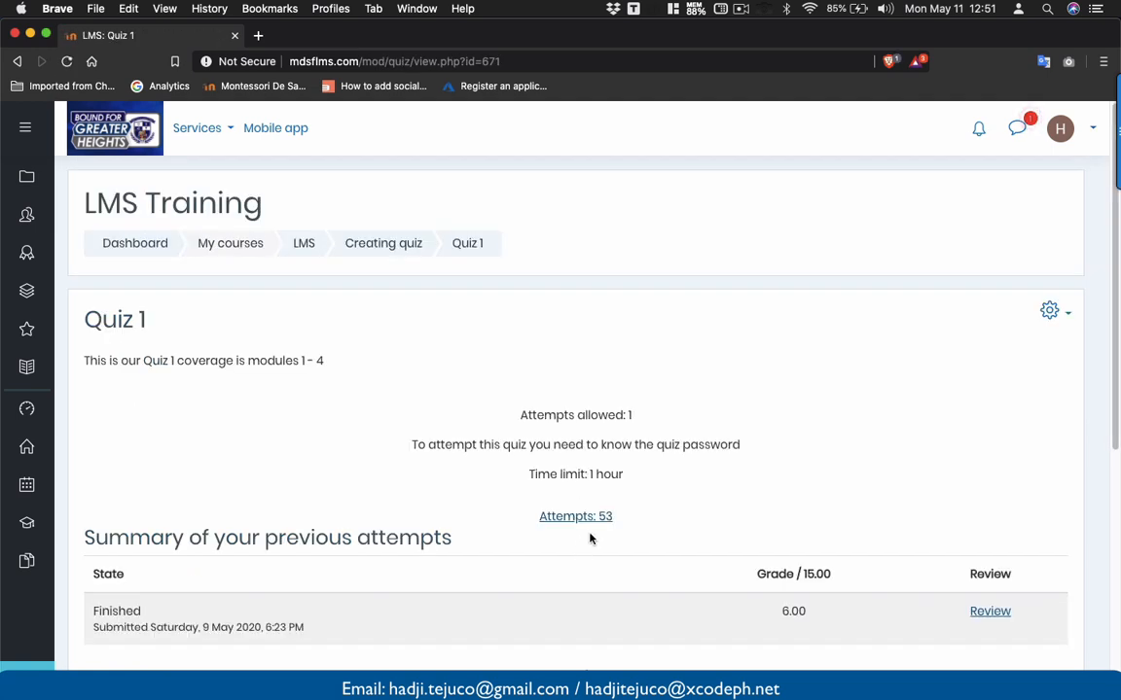
scroll(582, 462, "down", 2)
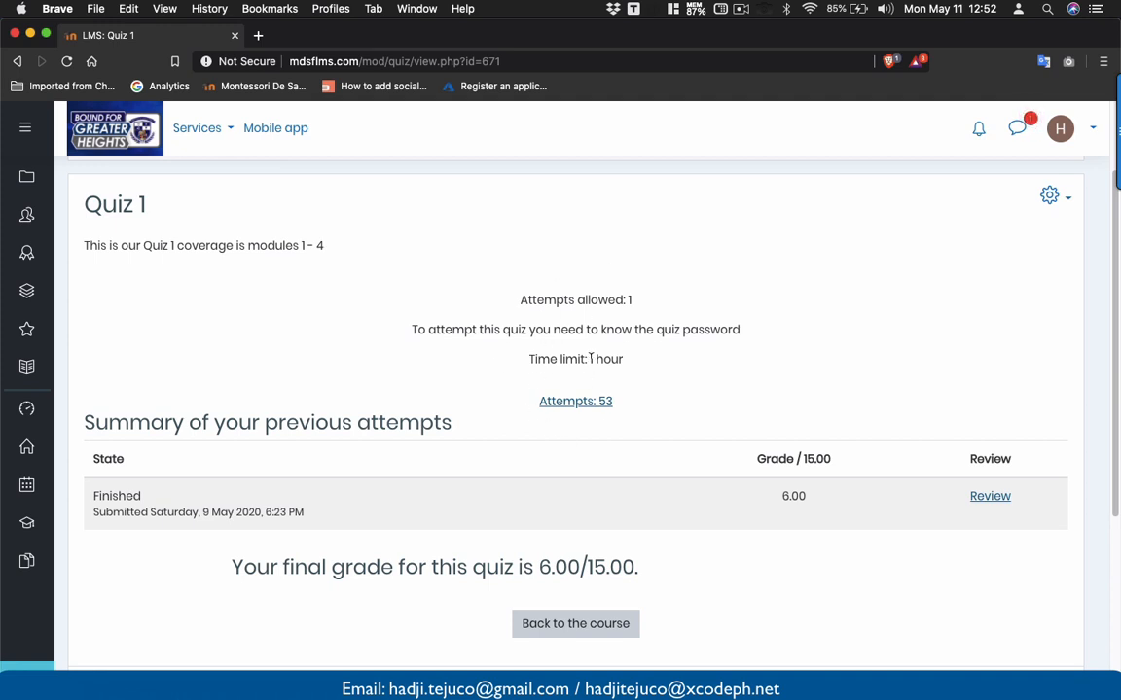
left_click(564, 407)
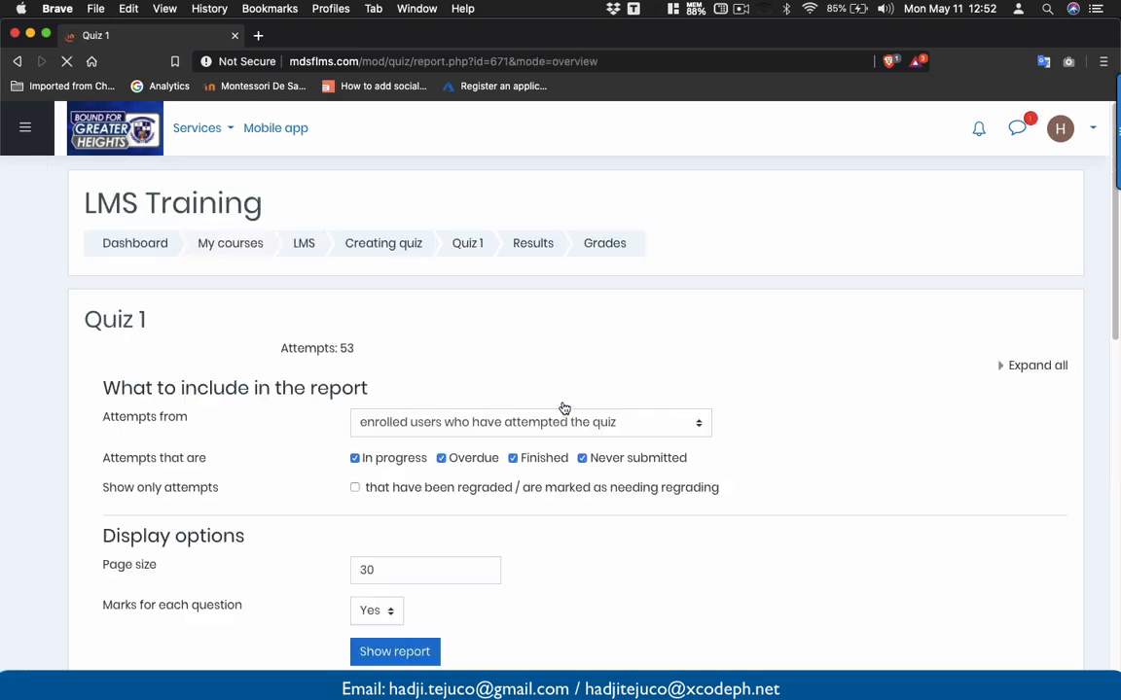
scroll(563, 407, "down", 10)
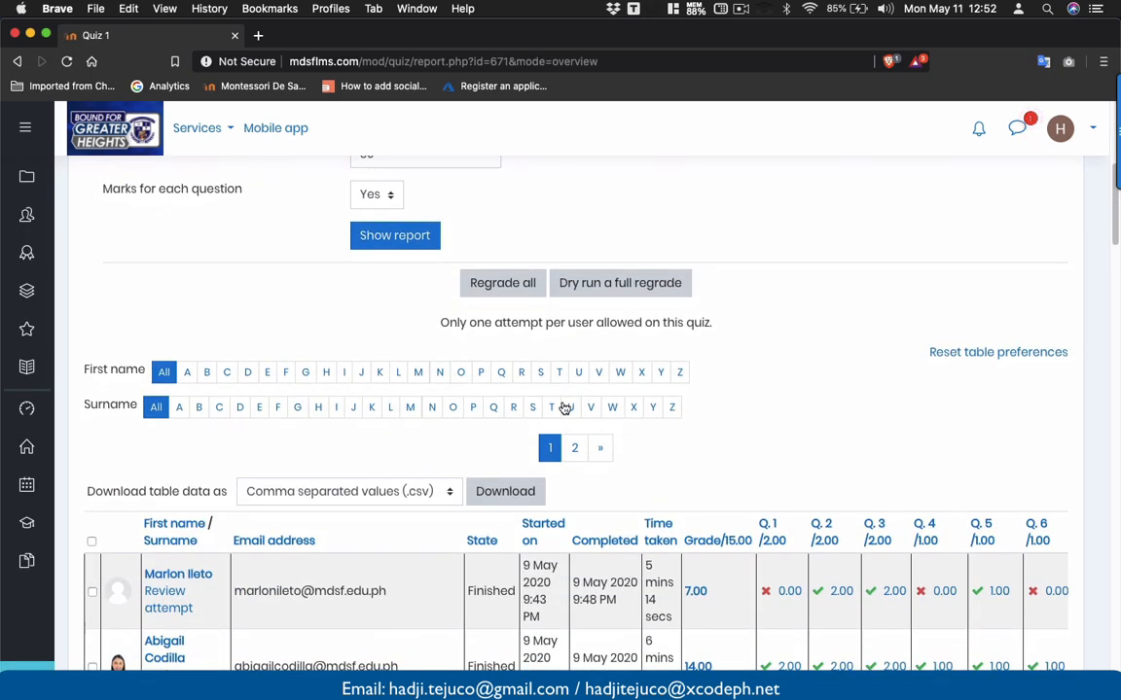
scroll(563, 407, "down", 4)
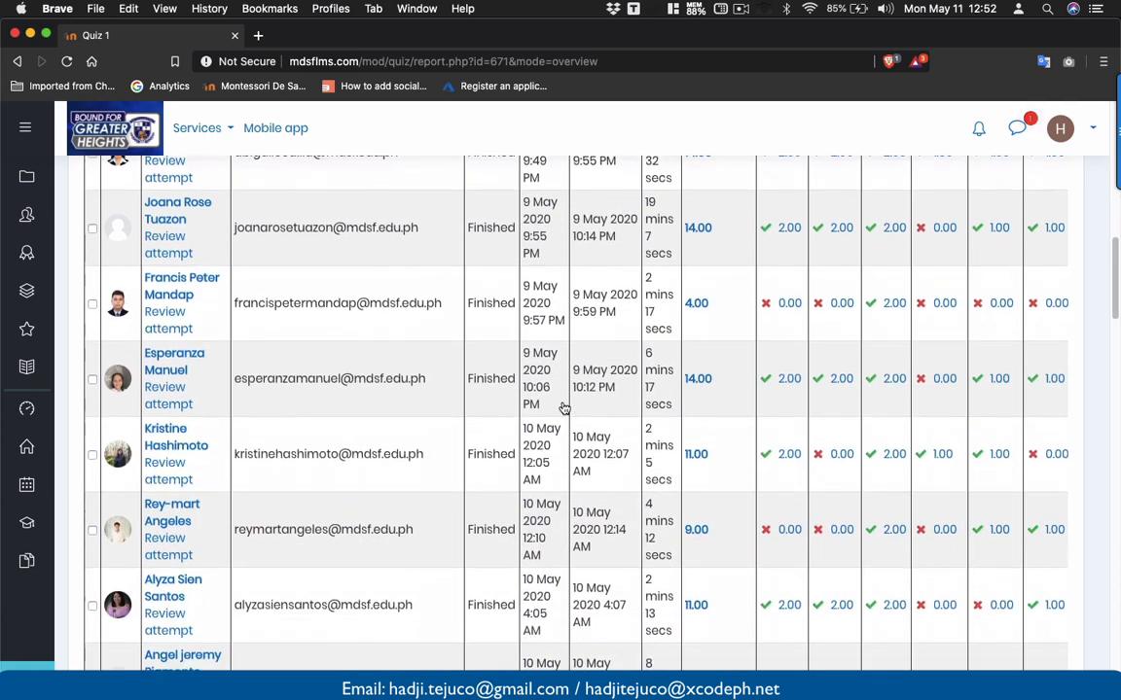
scroll(563, 407, "up", 3)
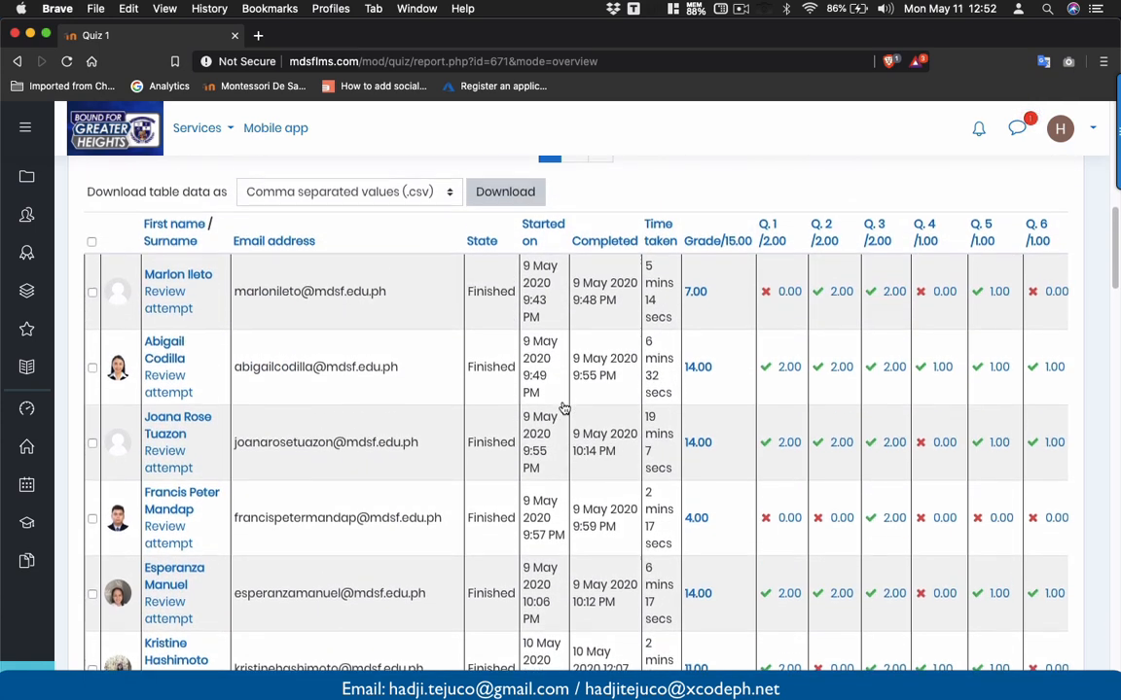
scroll(563, 407, "down", 1)
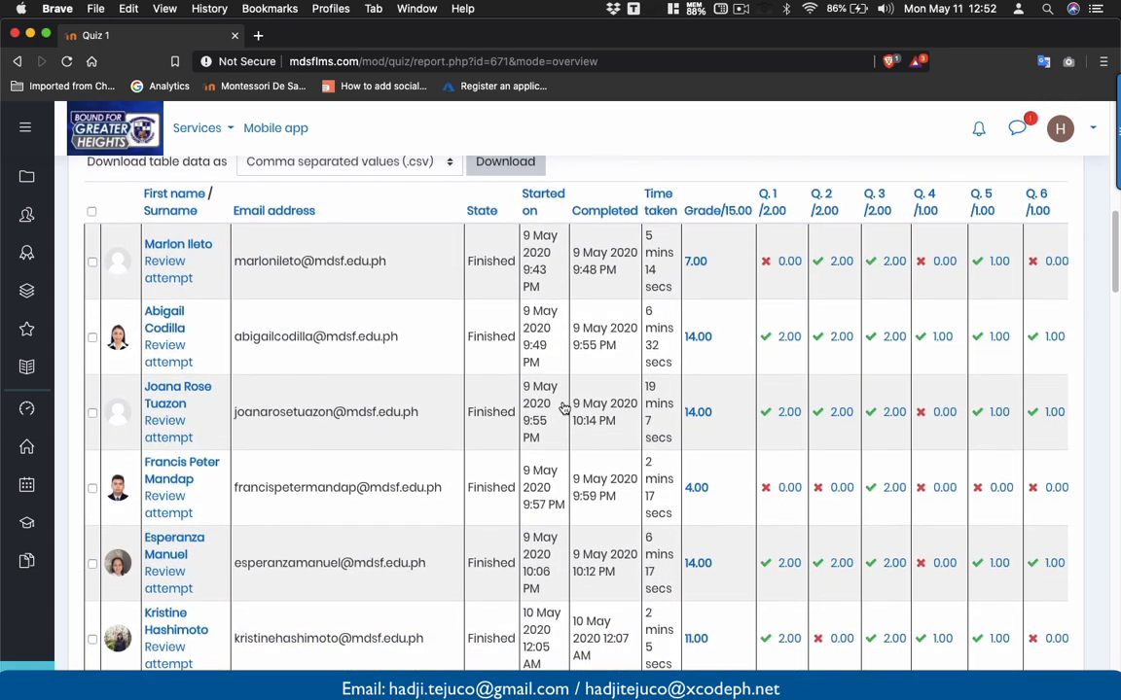
scroll(563, 408, "right", 5)
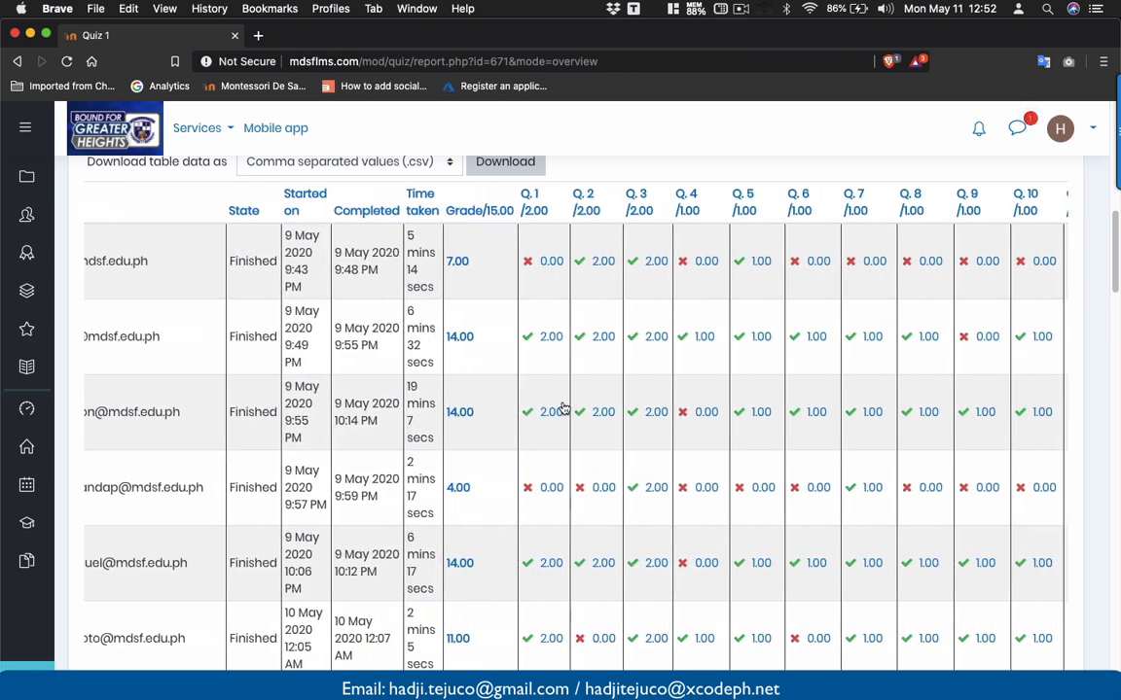
scroll(563, 408, "right", 3)
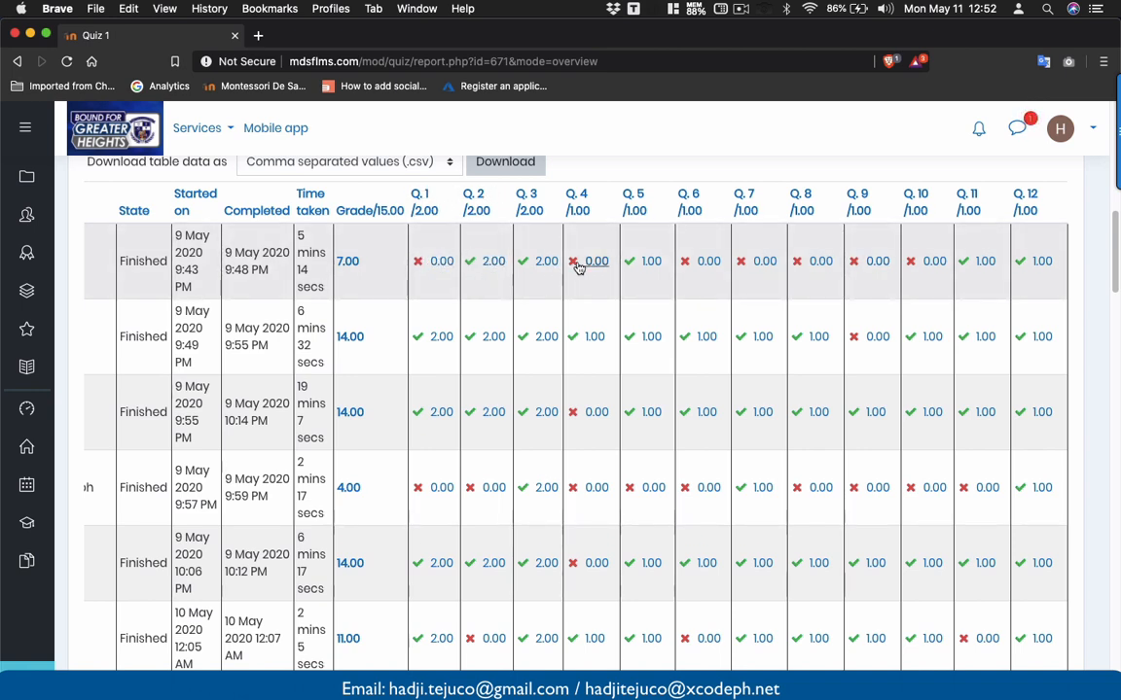
scroll(510, 321, "left", 10)
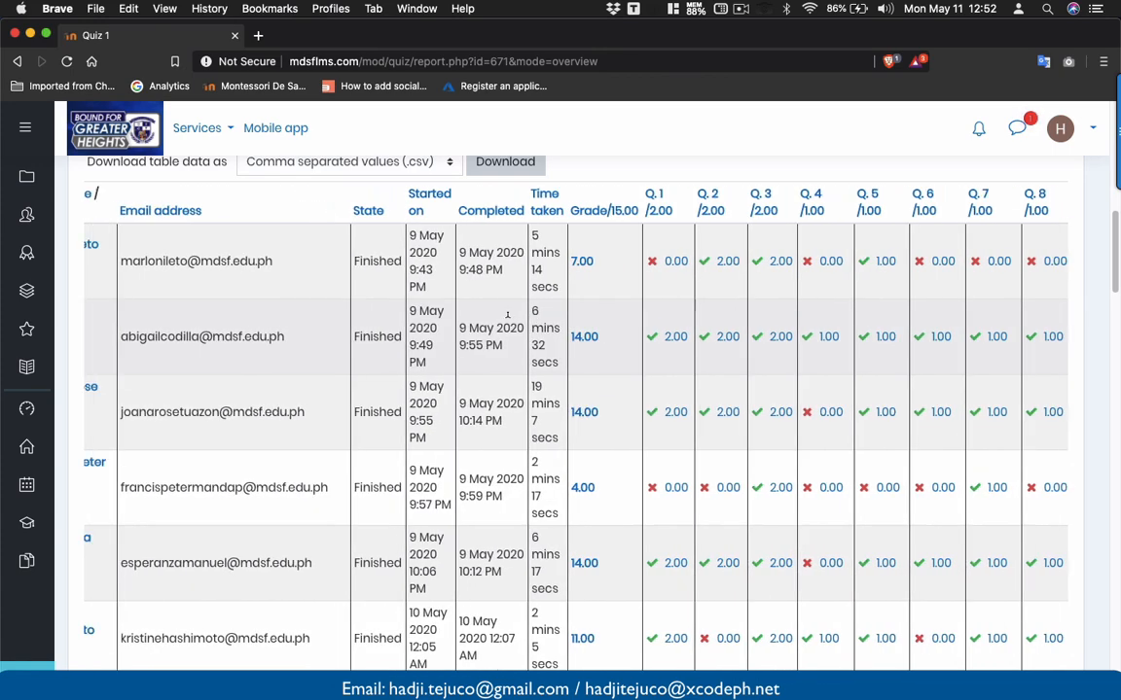
scroll(507, 323, "down", 15)
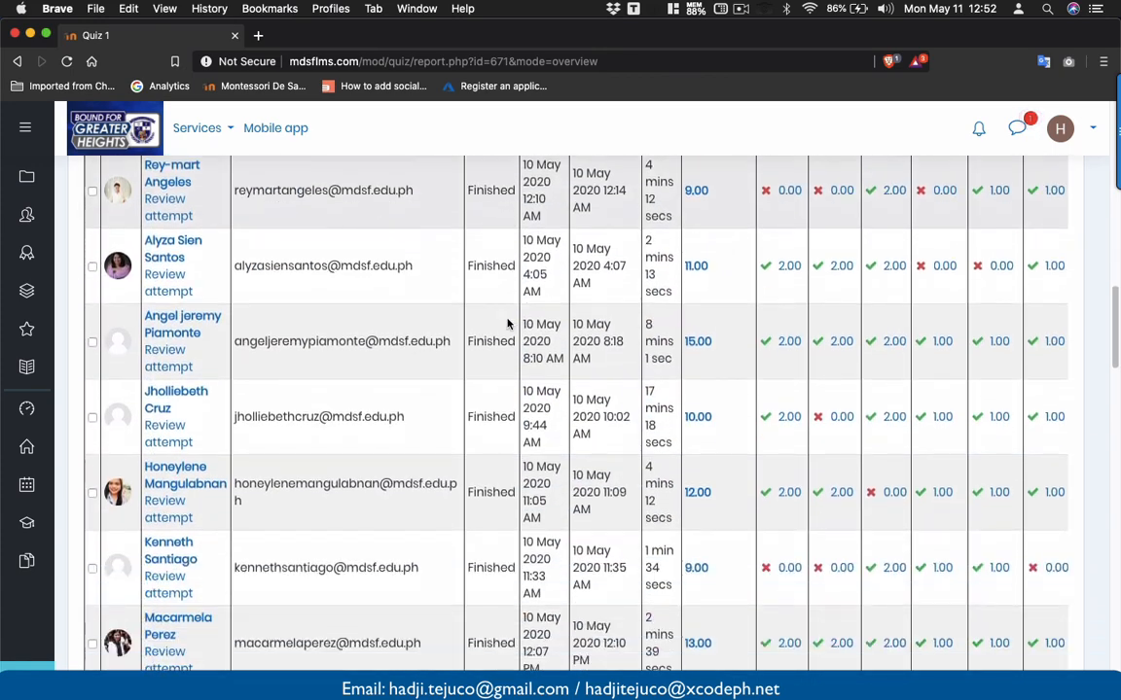
scroll(506, 323, "down", 10)
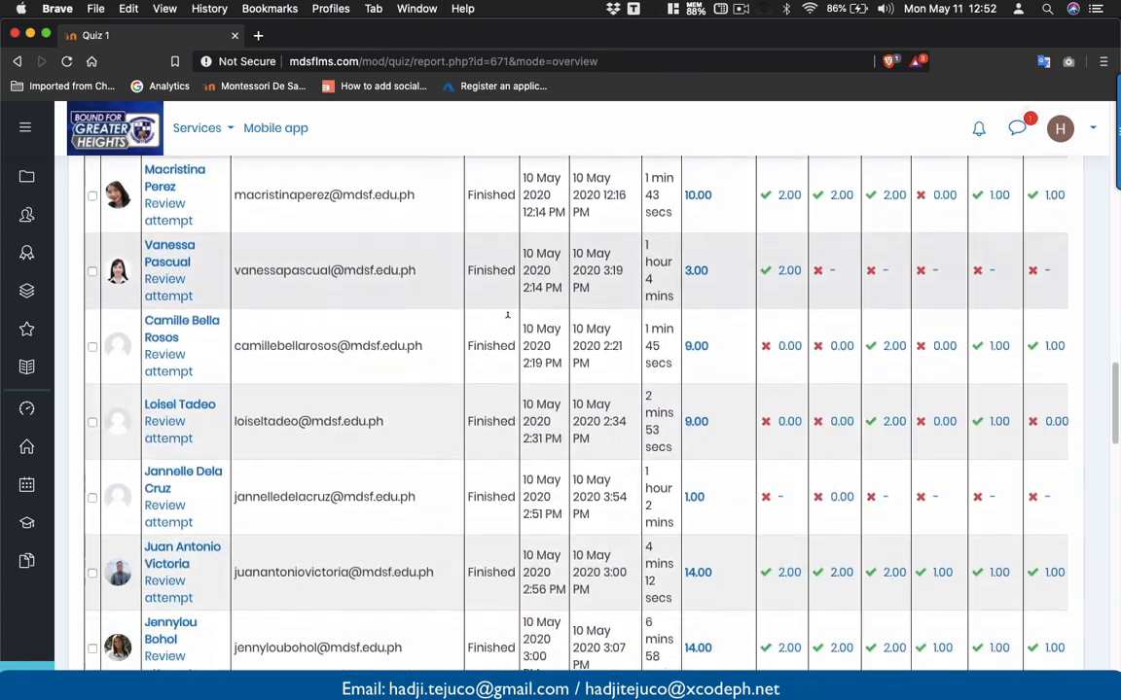
scroll(507, 321, "down", 5)
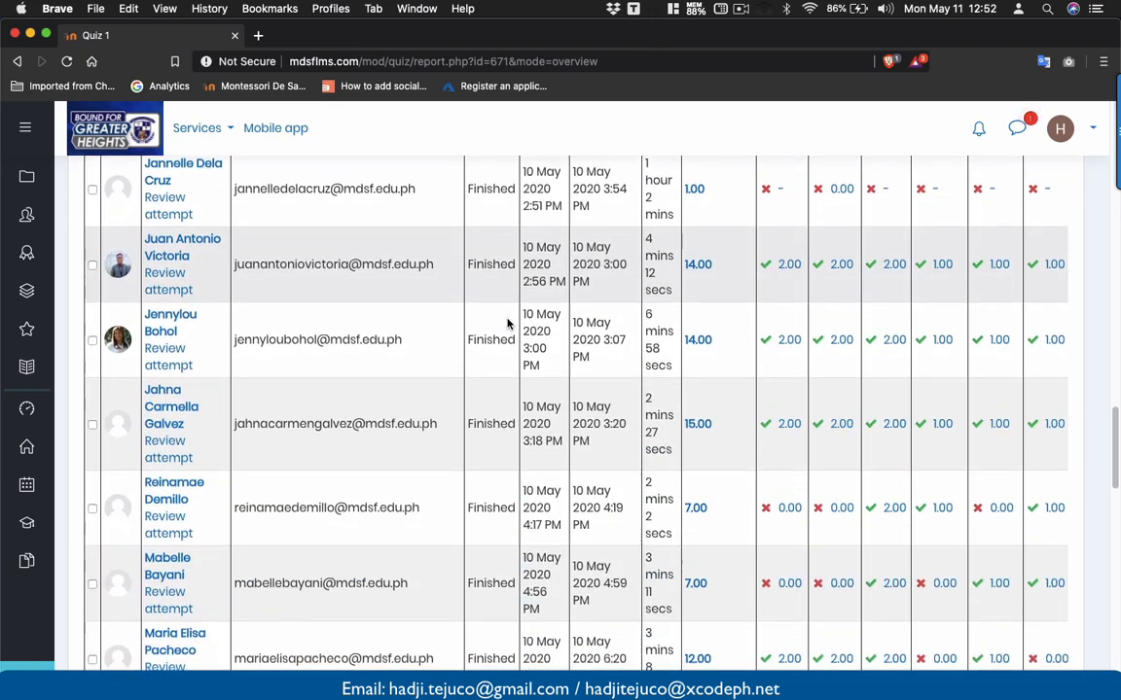
scroll(507, 323, "down", 15)
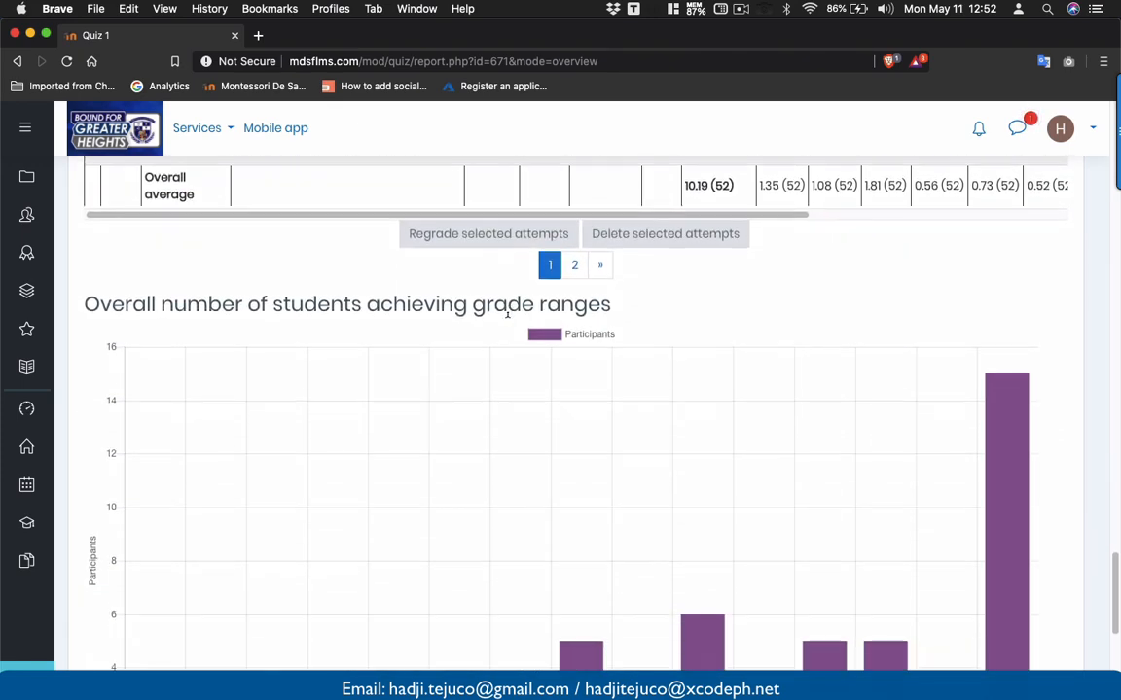
- Show the grade-ranges chart data as a table, with 15 participants in 14.00–15.00
scroll(507, 319, "down", 5)
scroll(506, 321, "up", 4)
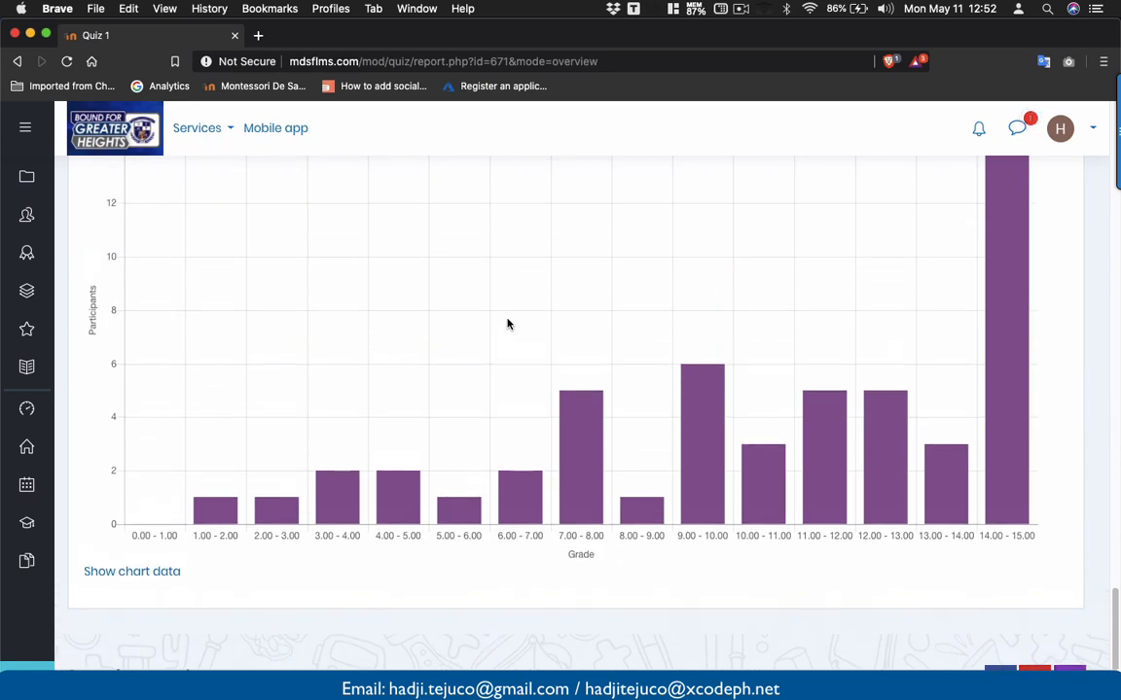
scroll(507, 324, "up", 1)
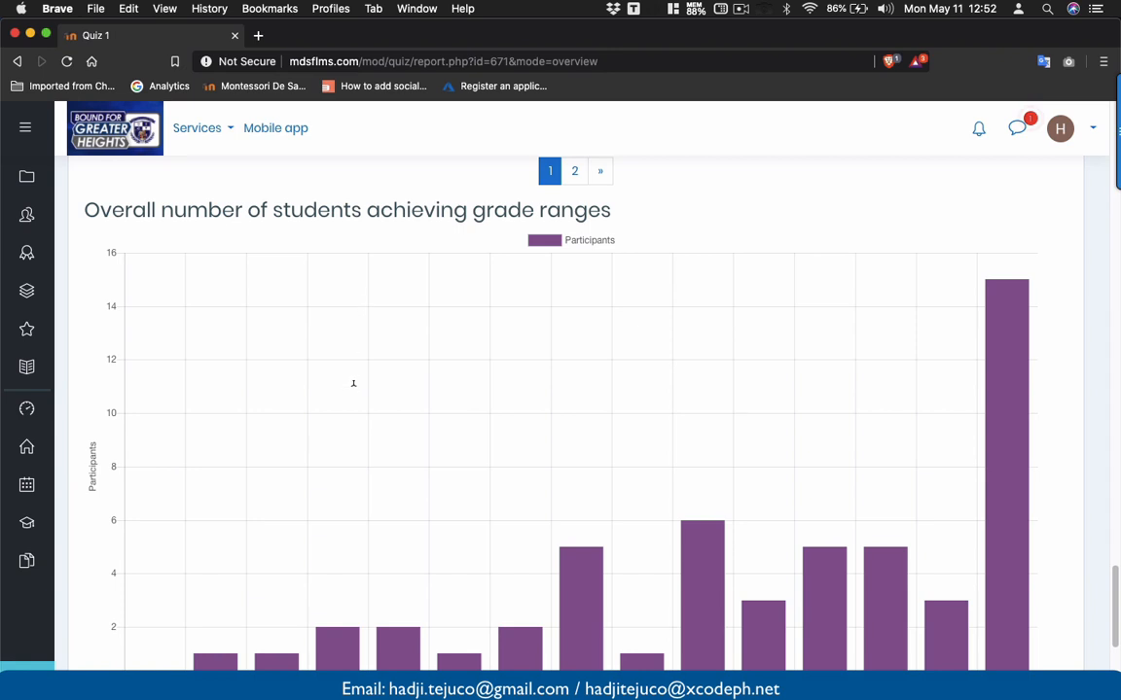
scroll(343, 474, "down", 3)
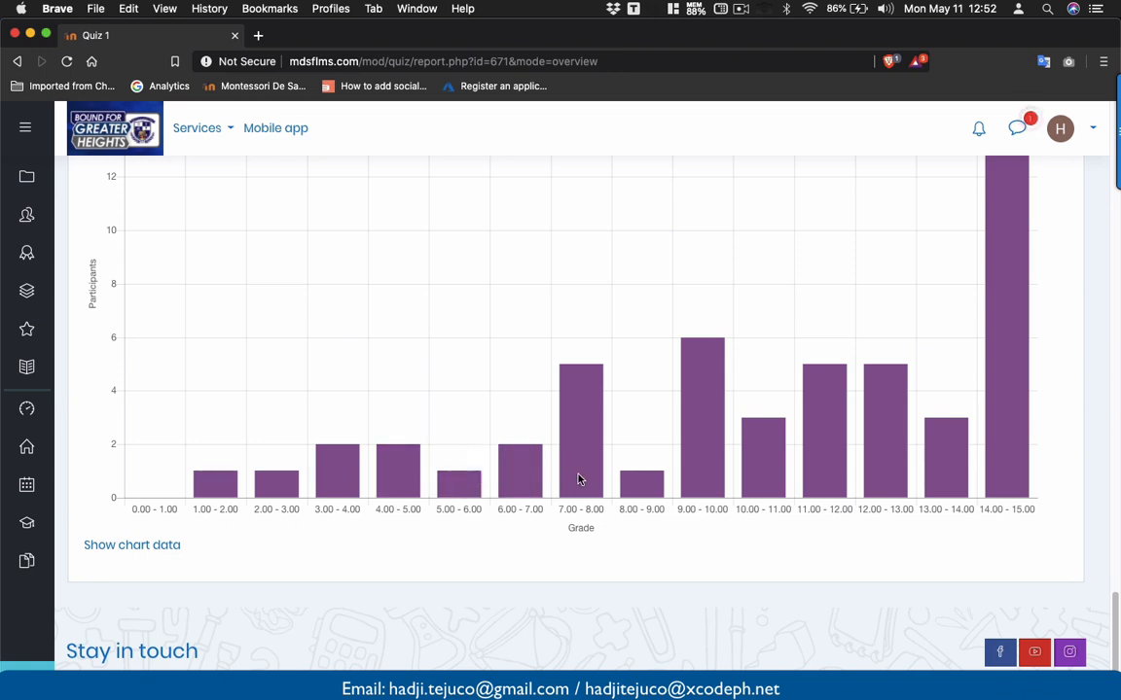
scroll(1012, 467, "up", 3)
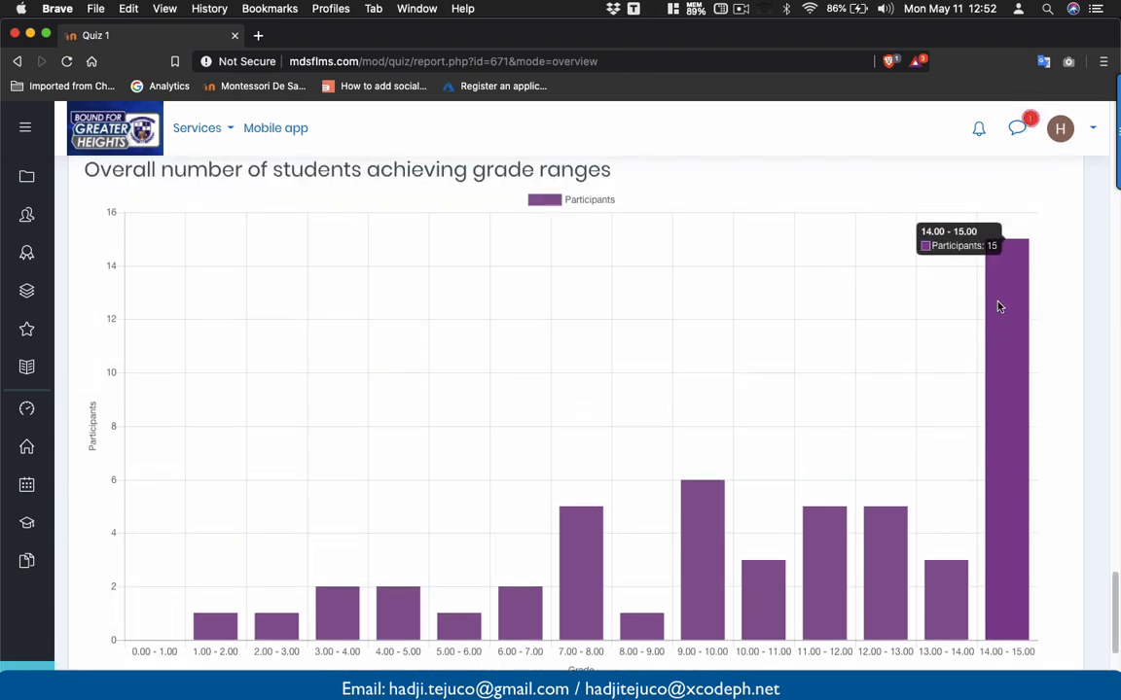
scroll(996, 272, "down", 3)
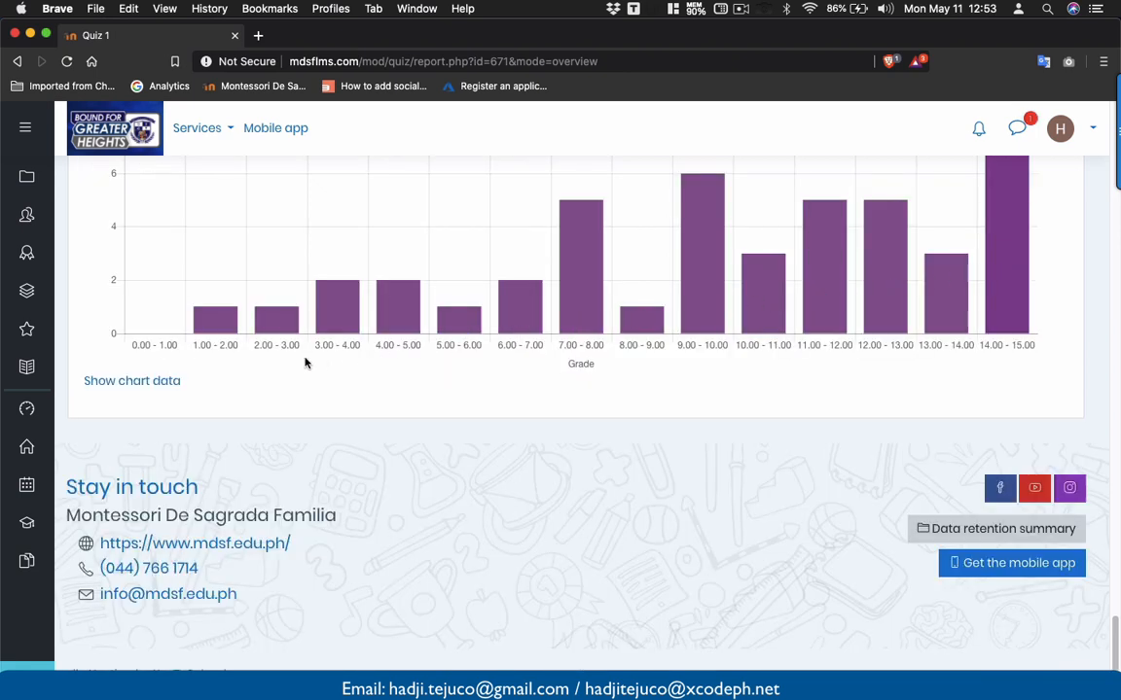
left_click(136, 382)
scroll(295, 386, "up", 4)
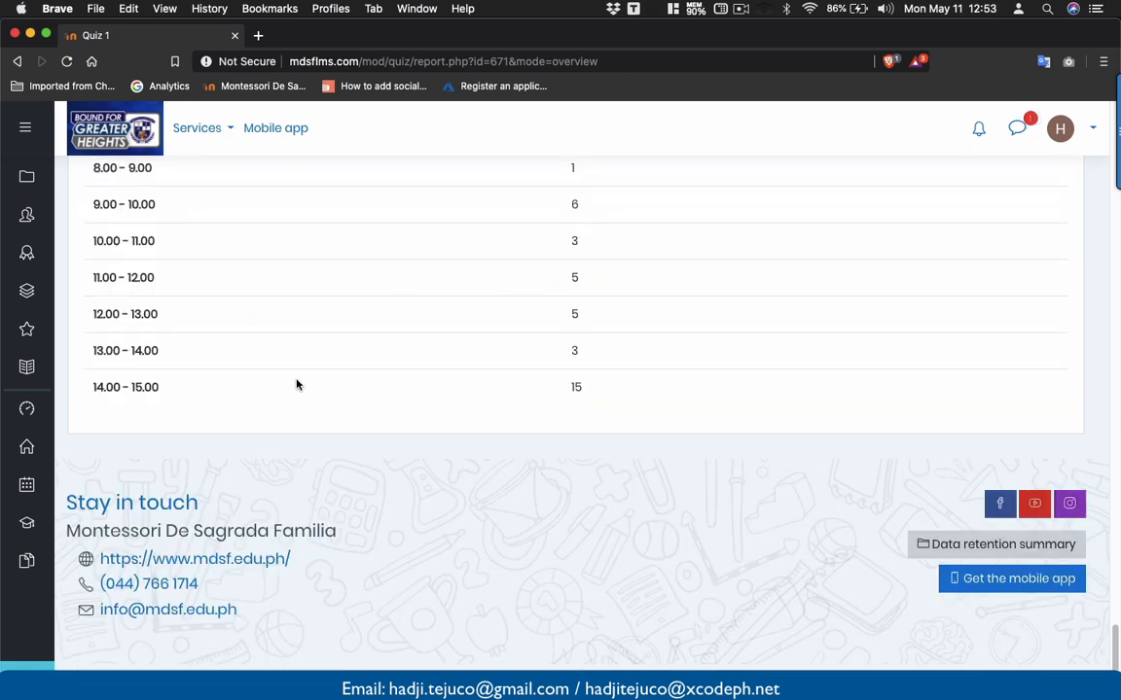
scroll(298, 384, "up", 1)
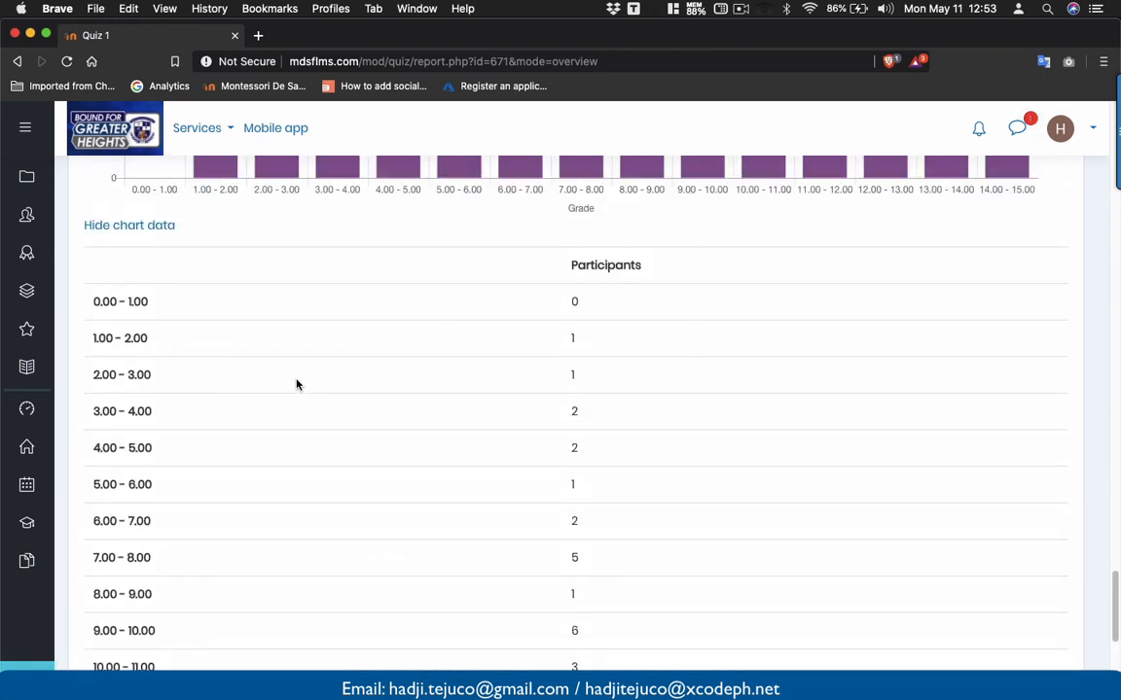
scroll(297, 384, "down", 3)
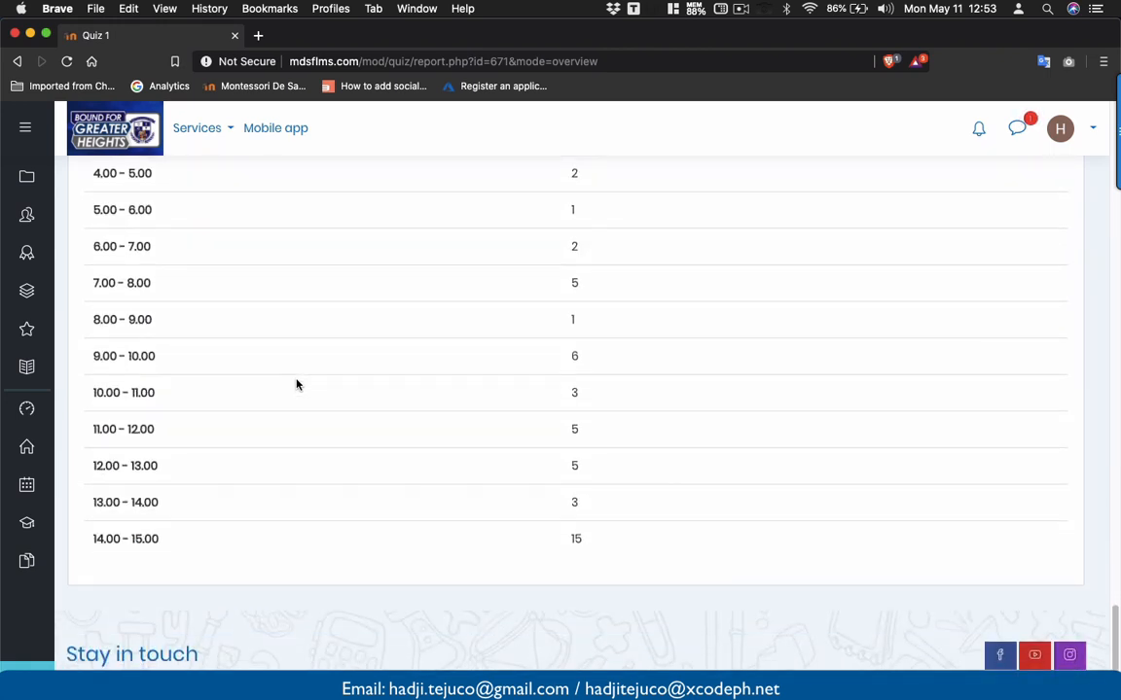
scroll(296, 384, "down", 2)
scroll(296, 384, "up", 9)
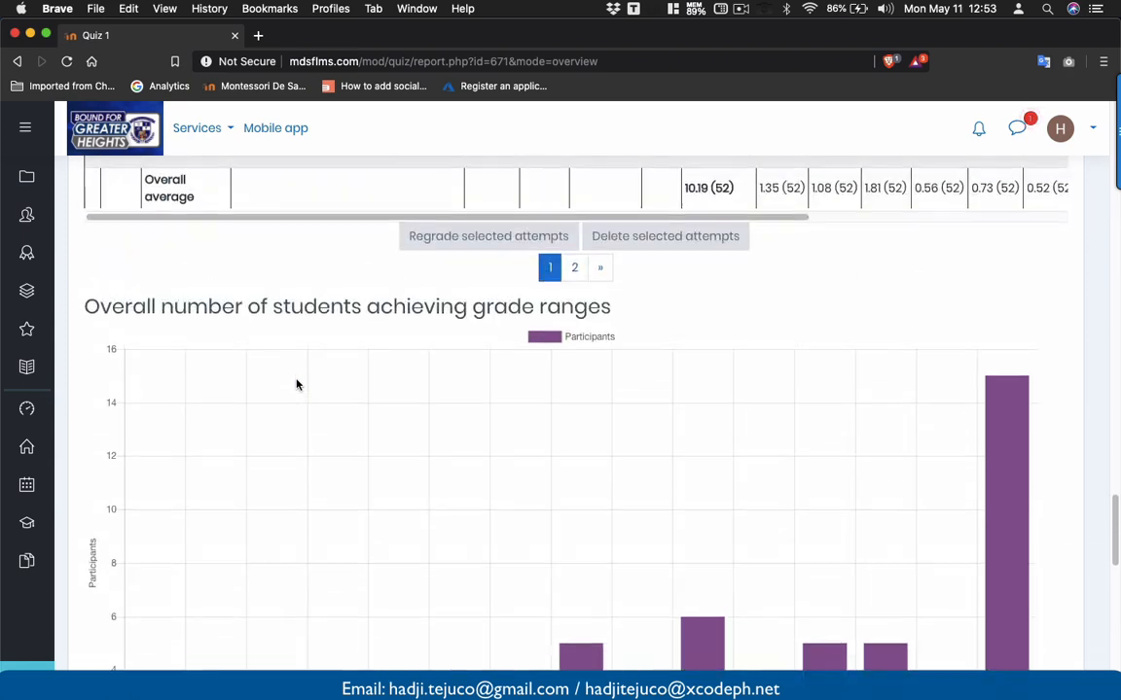
scroll(296, 384, "up", 3)
scroll(297, 385, "up", 1)
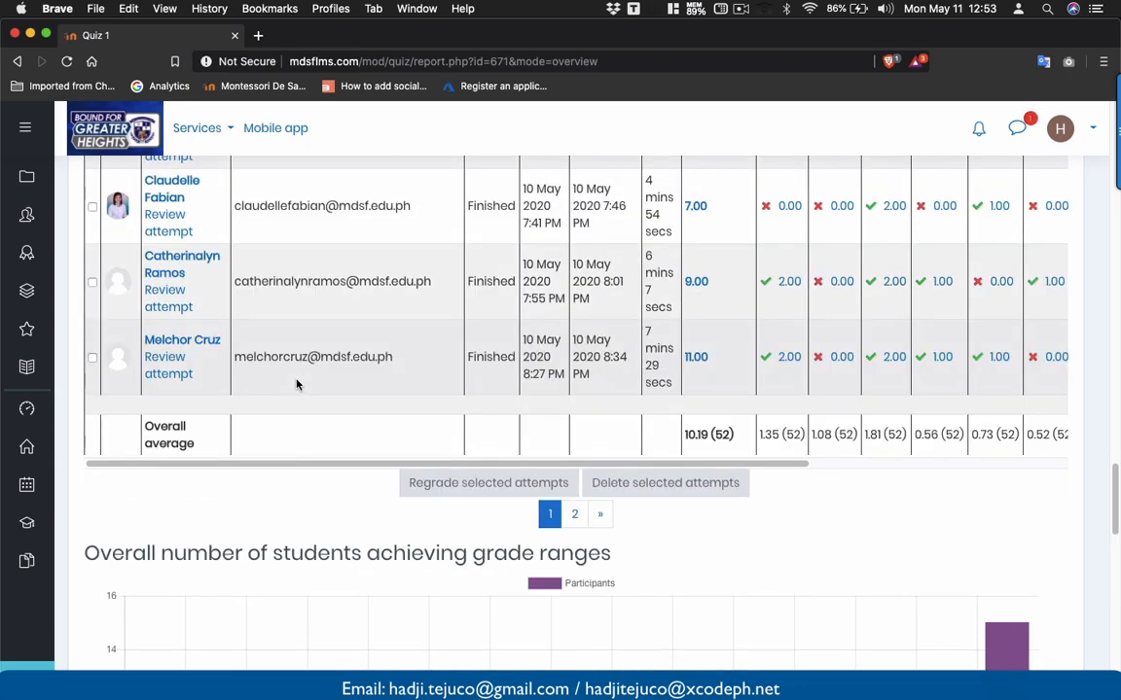
scroll(302, 379, "up", 6)
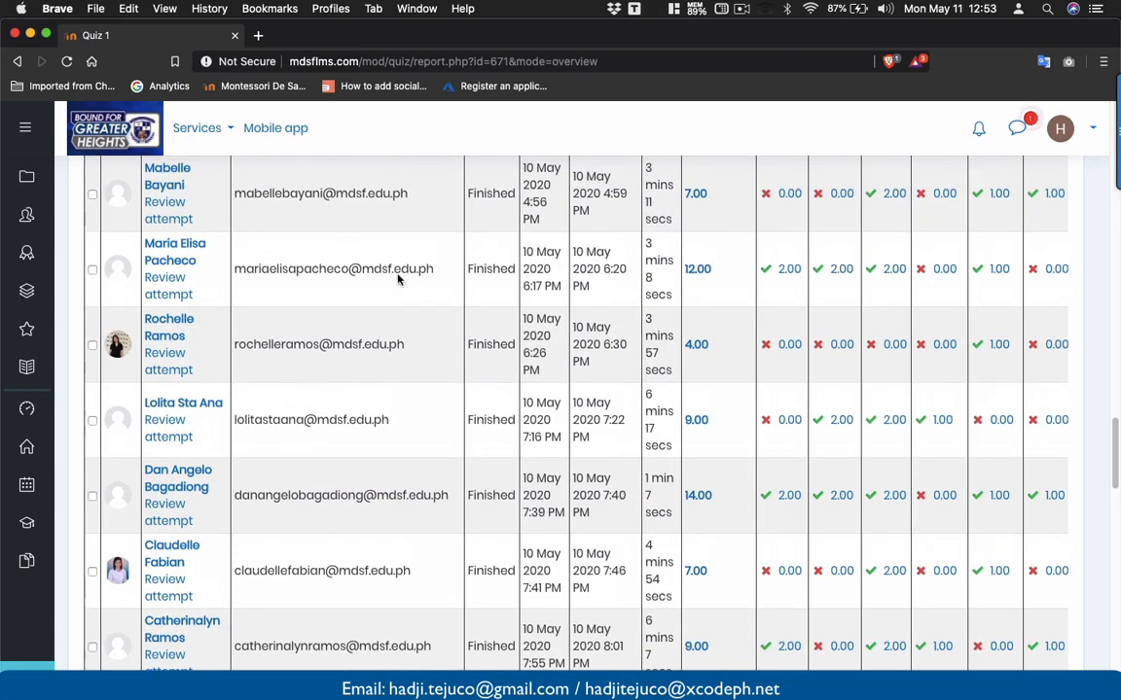
scroll(398, 272, "up", 15)
scroll(397, 272, "up", 10)
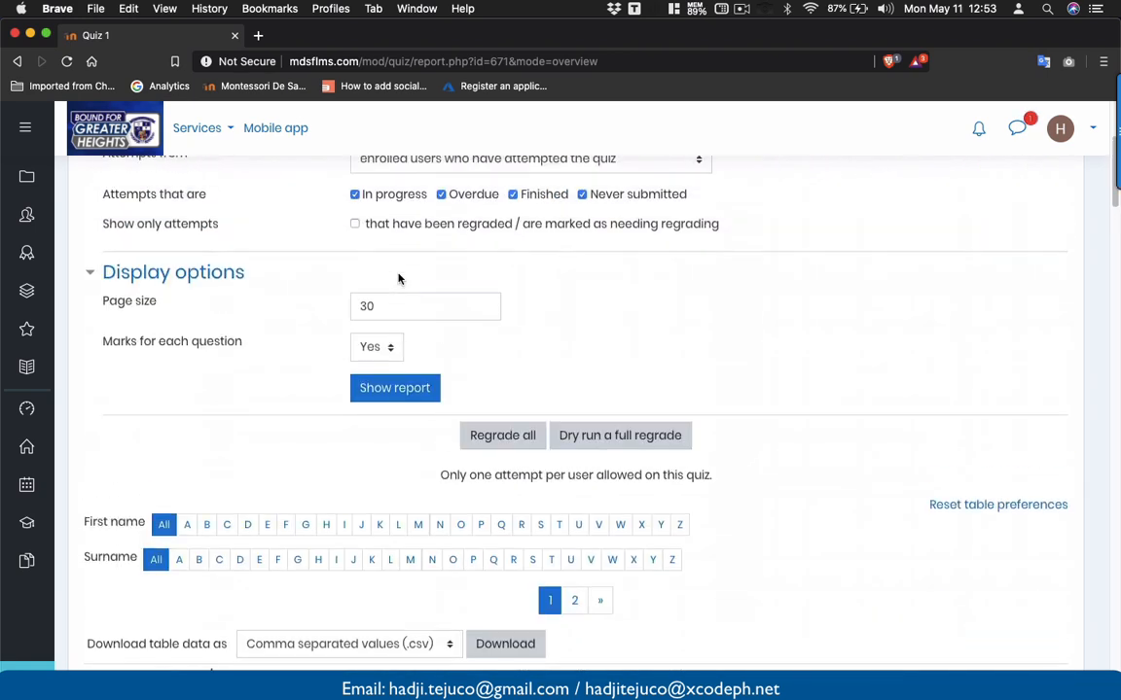
scroll(398, 277, "down", 3)
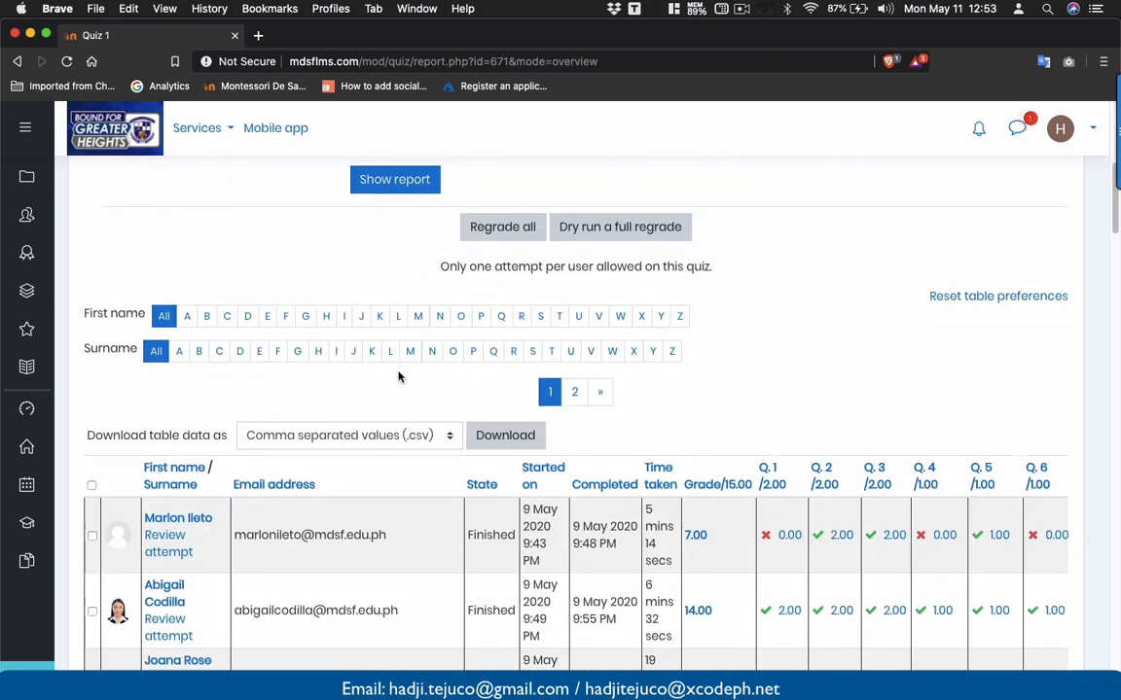
scroll(398, 376, "down", 2)
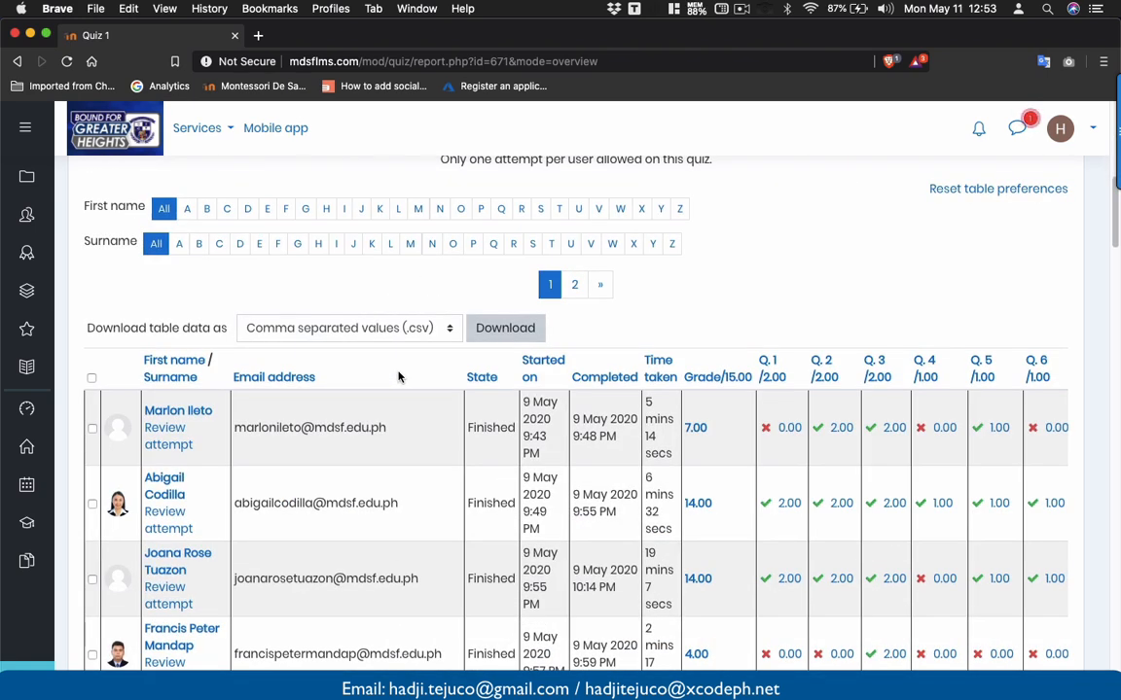
scroll(398, 376, "up", 7)
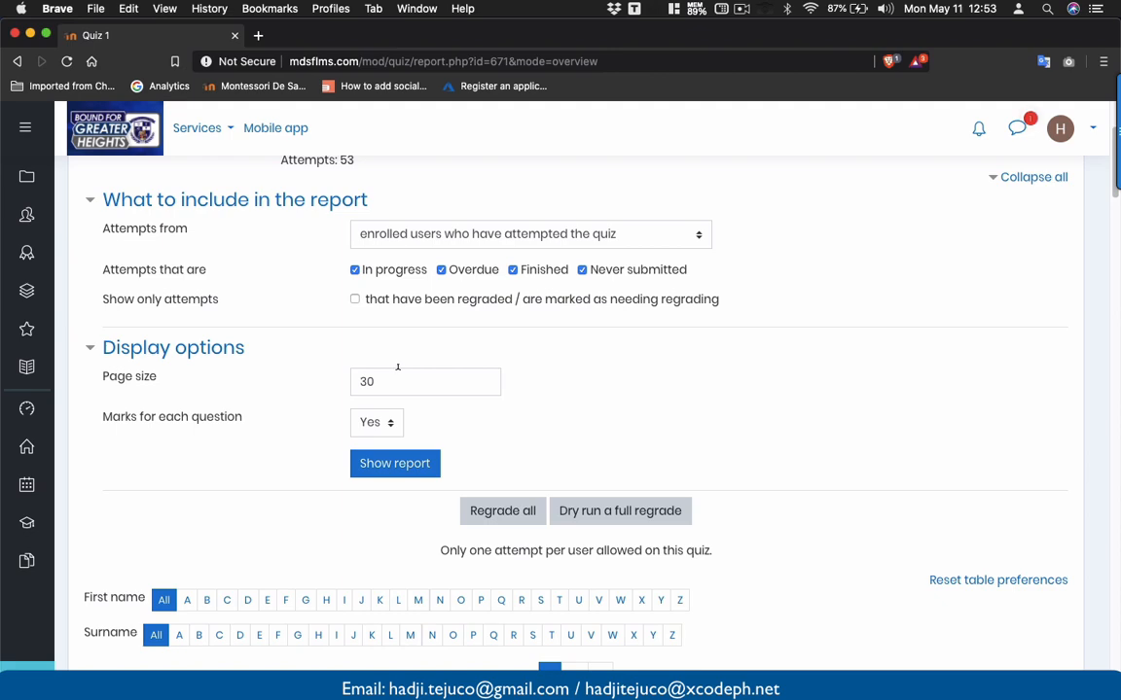
scroll(397, 370, "down", 15)
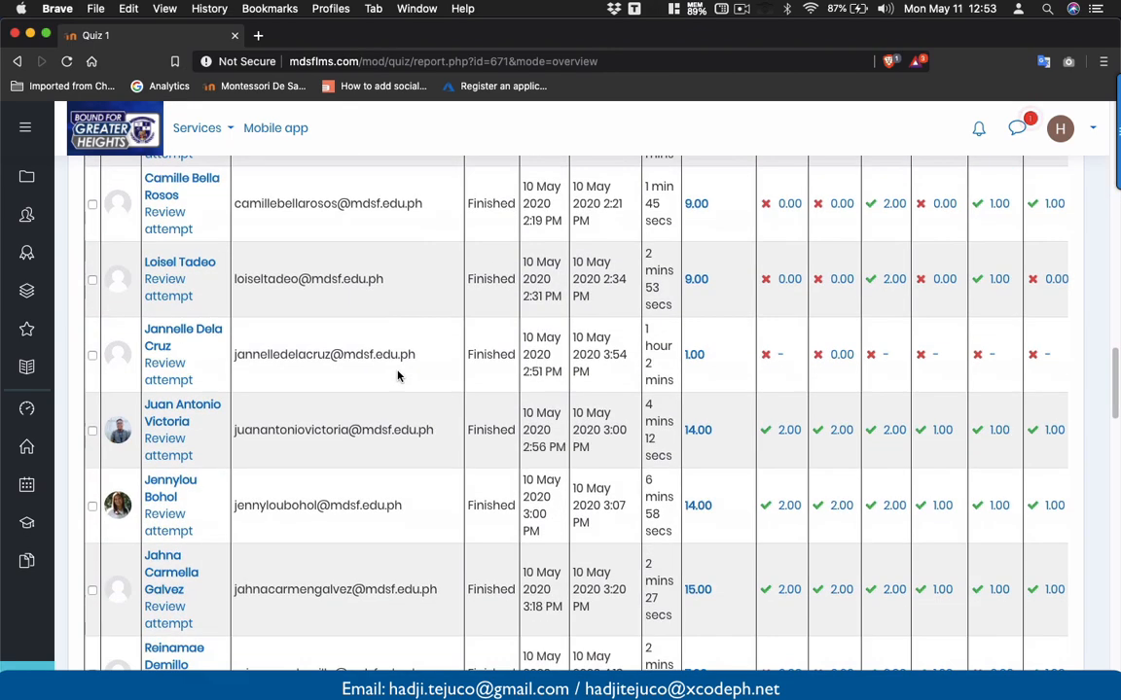
scroll(396, 375, "up", 15)
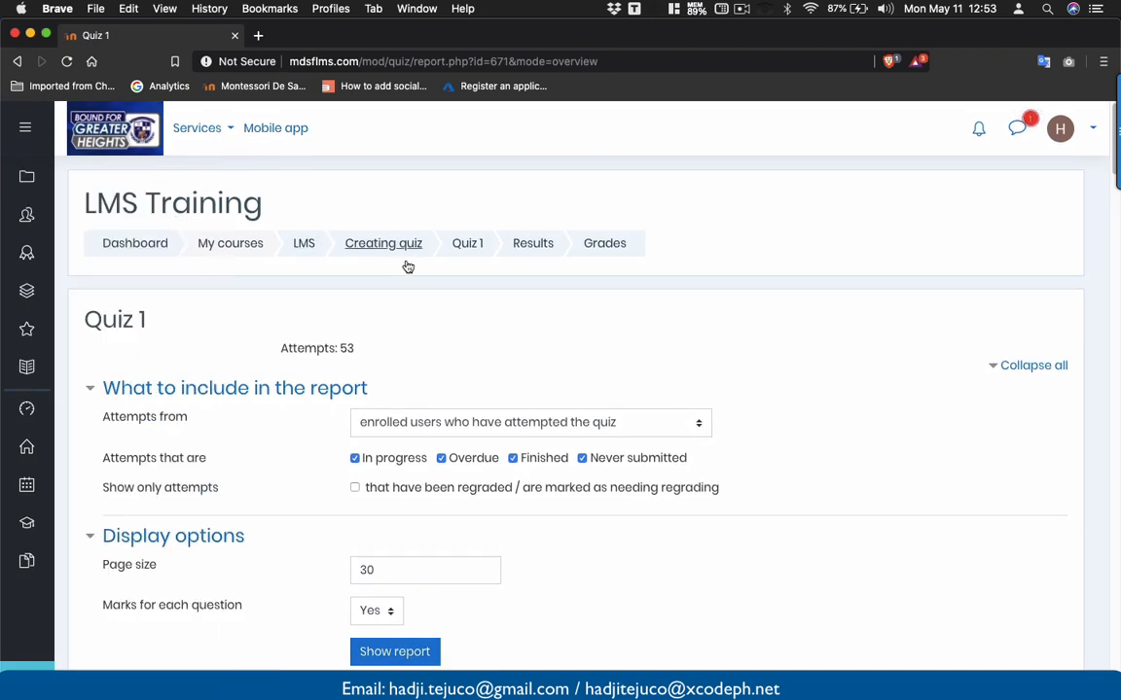
- Return through the breadcrumb to the LMS Training course's Creating quiz section
left_click(384, 248)
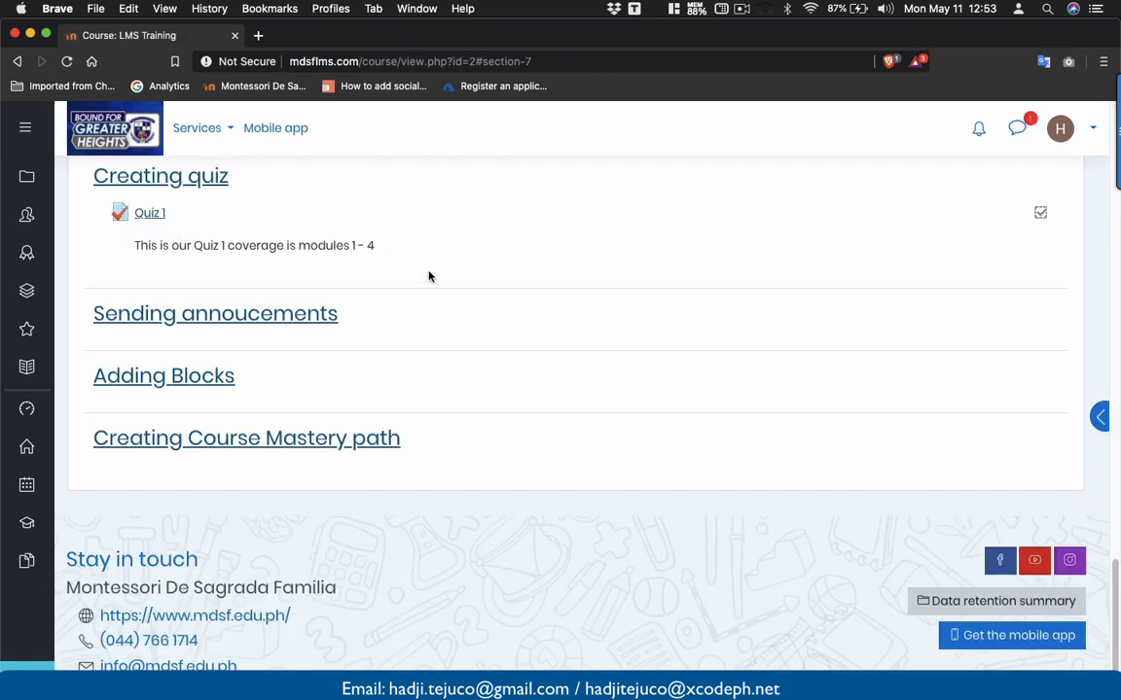
scroll(429, 276, "up", 2)
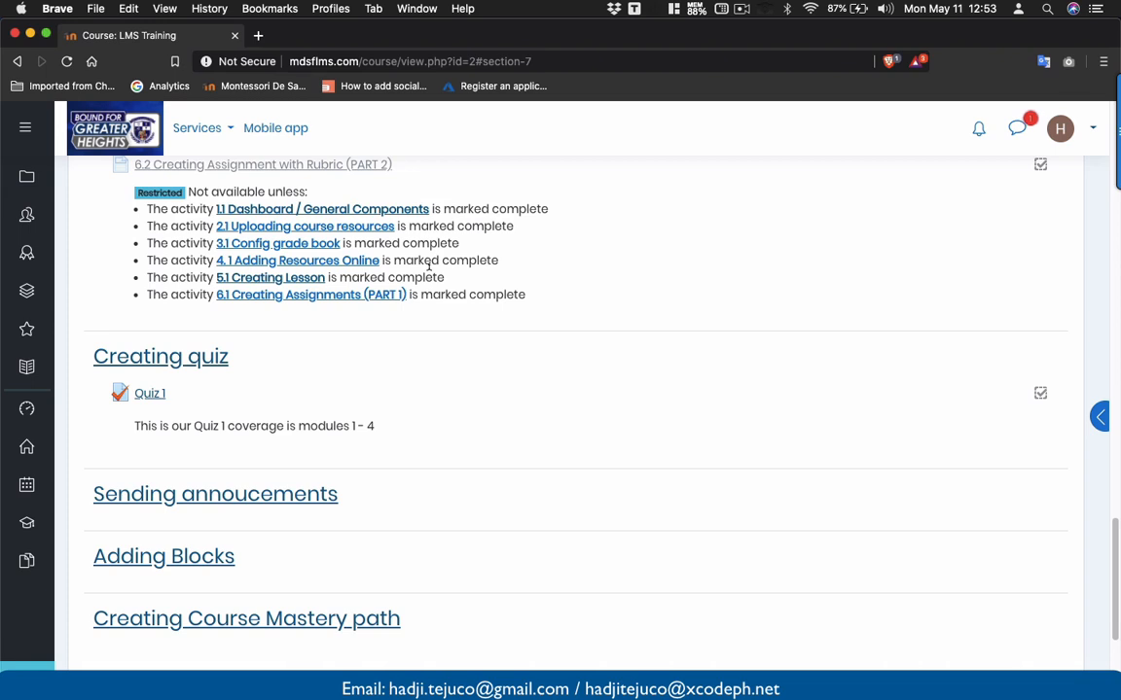